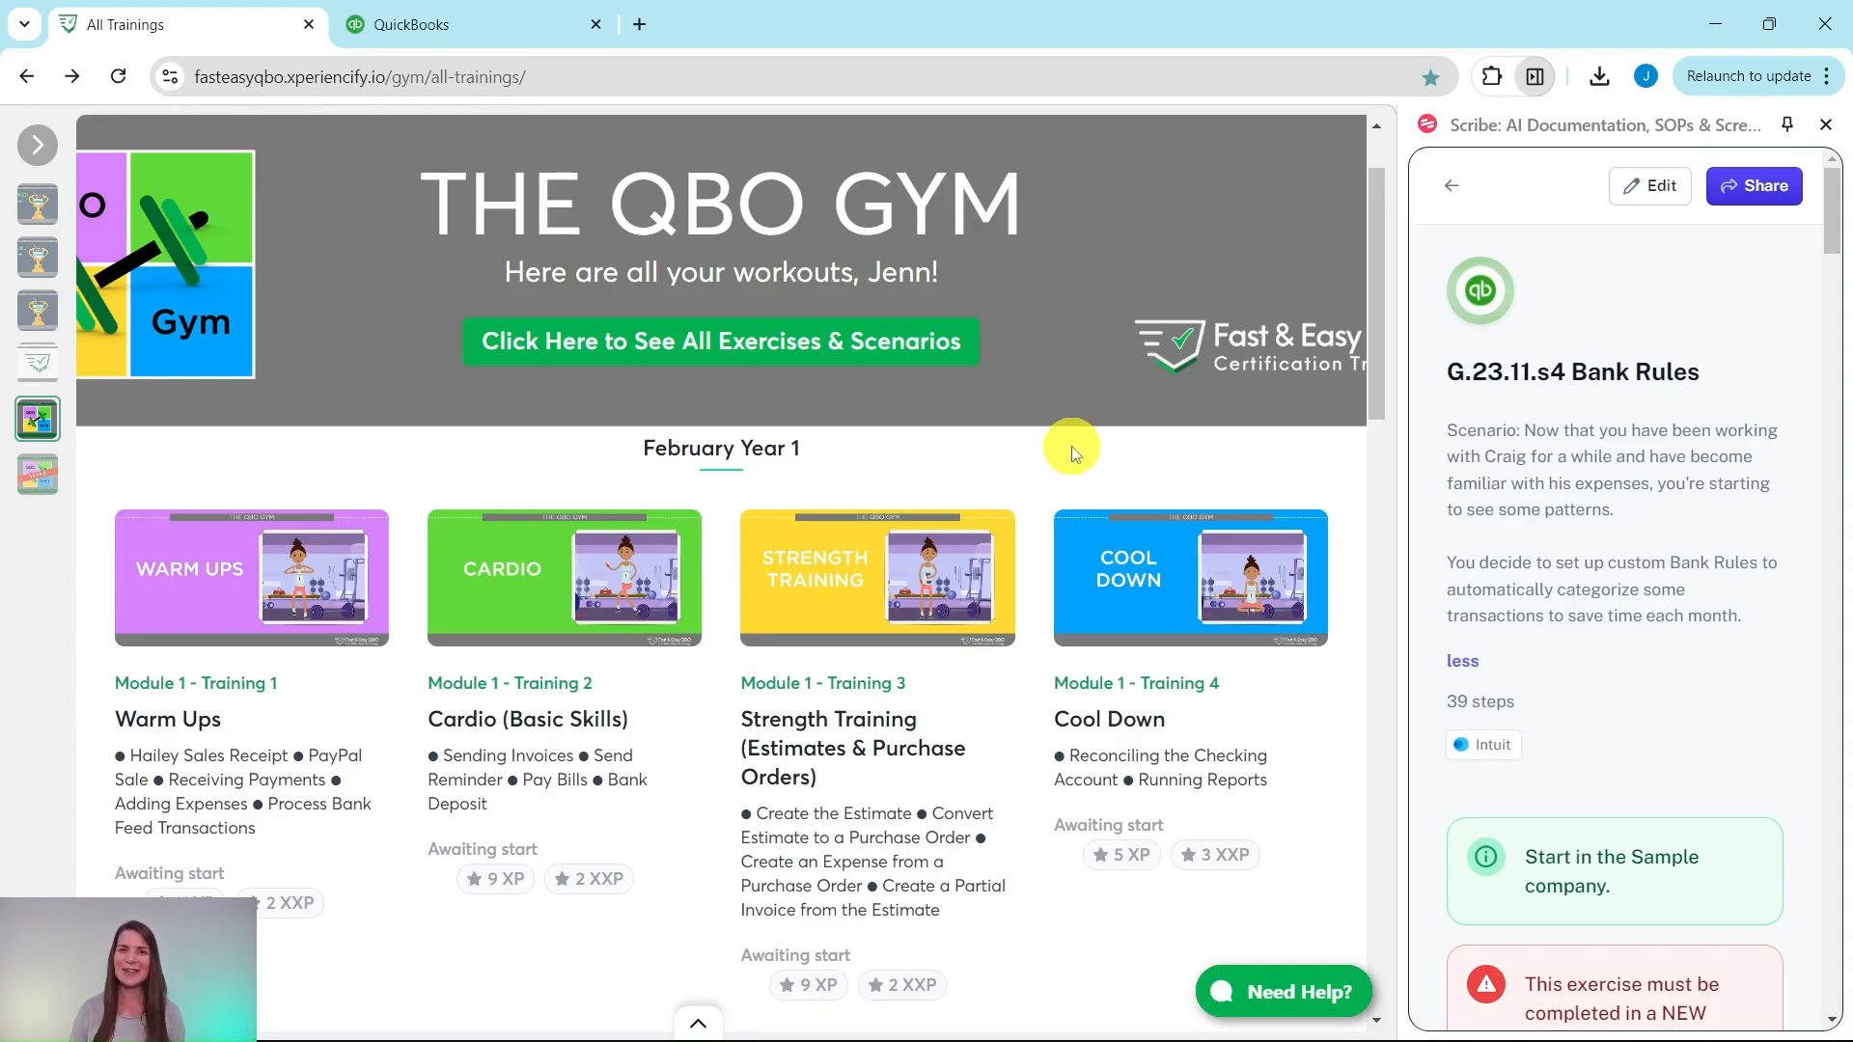
# Step: Open the November Year 1 Strength Training (Customization) workout and scroll down to its 3-question quiz
pyautogui.scroll(-20, 1074, 454)
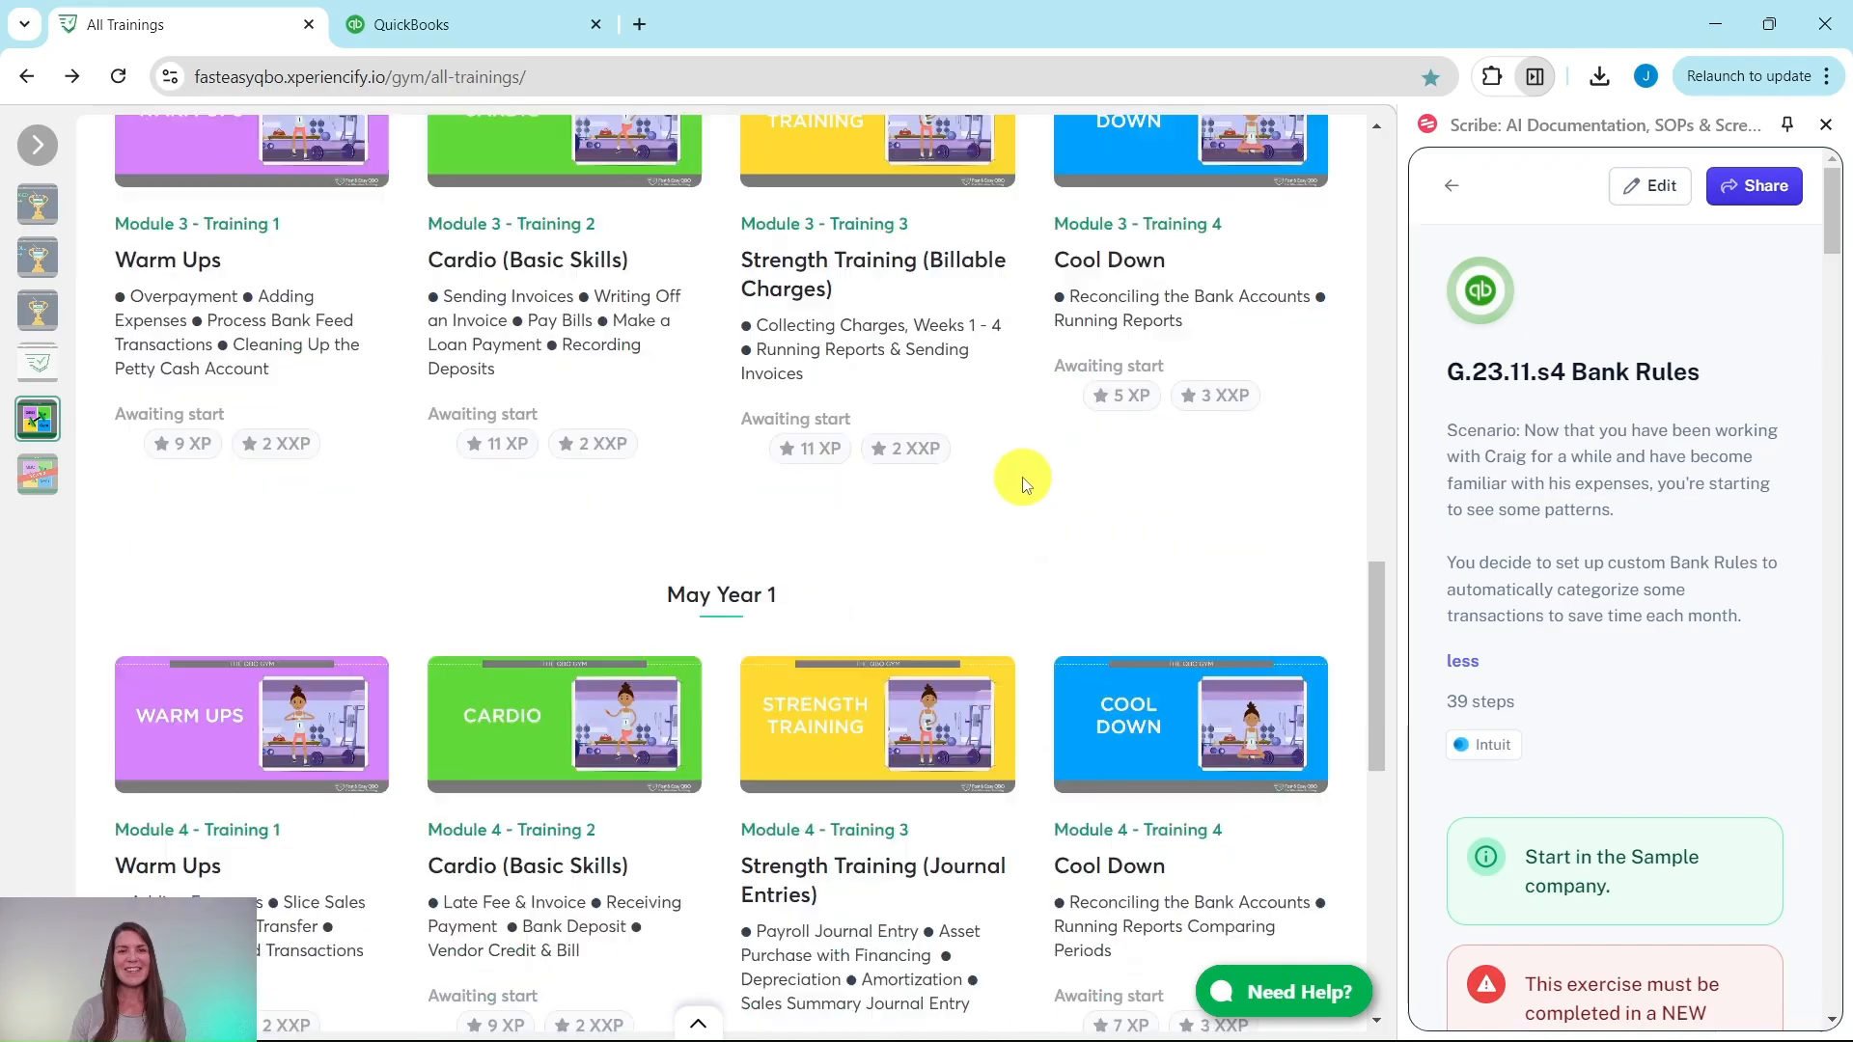
pyautogui.scroll(-20, 1018, 490)
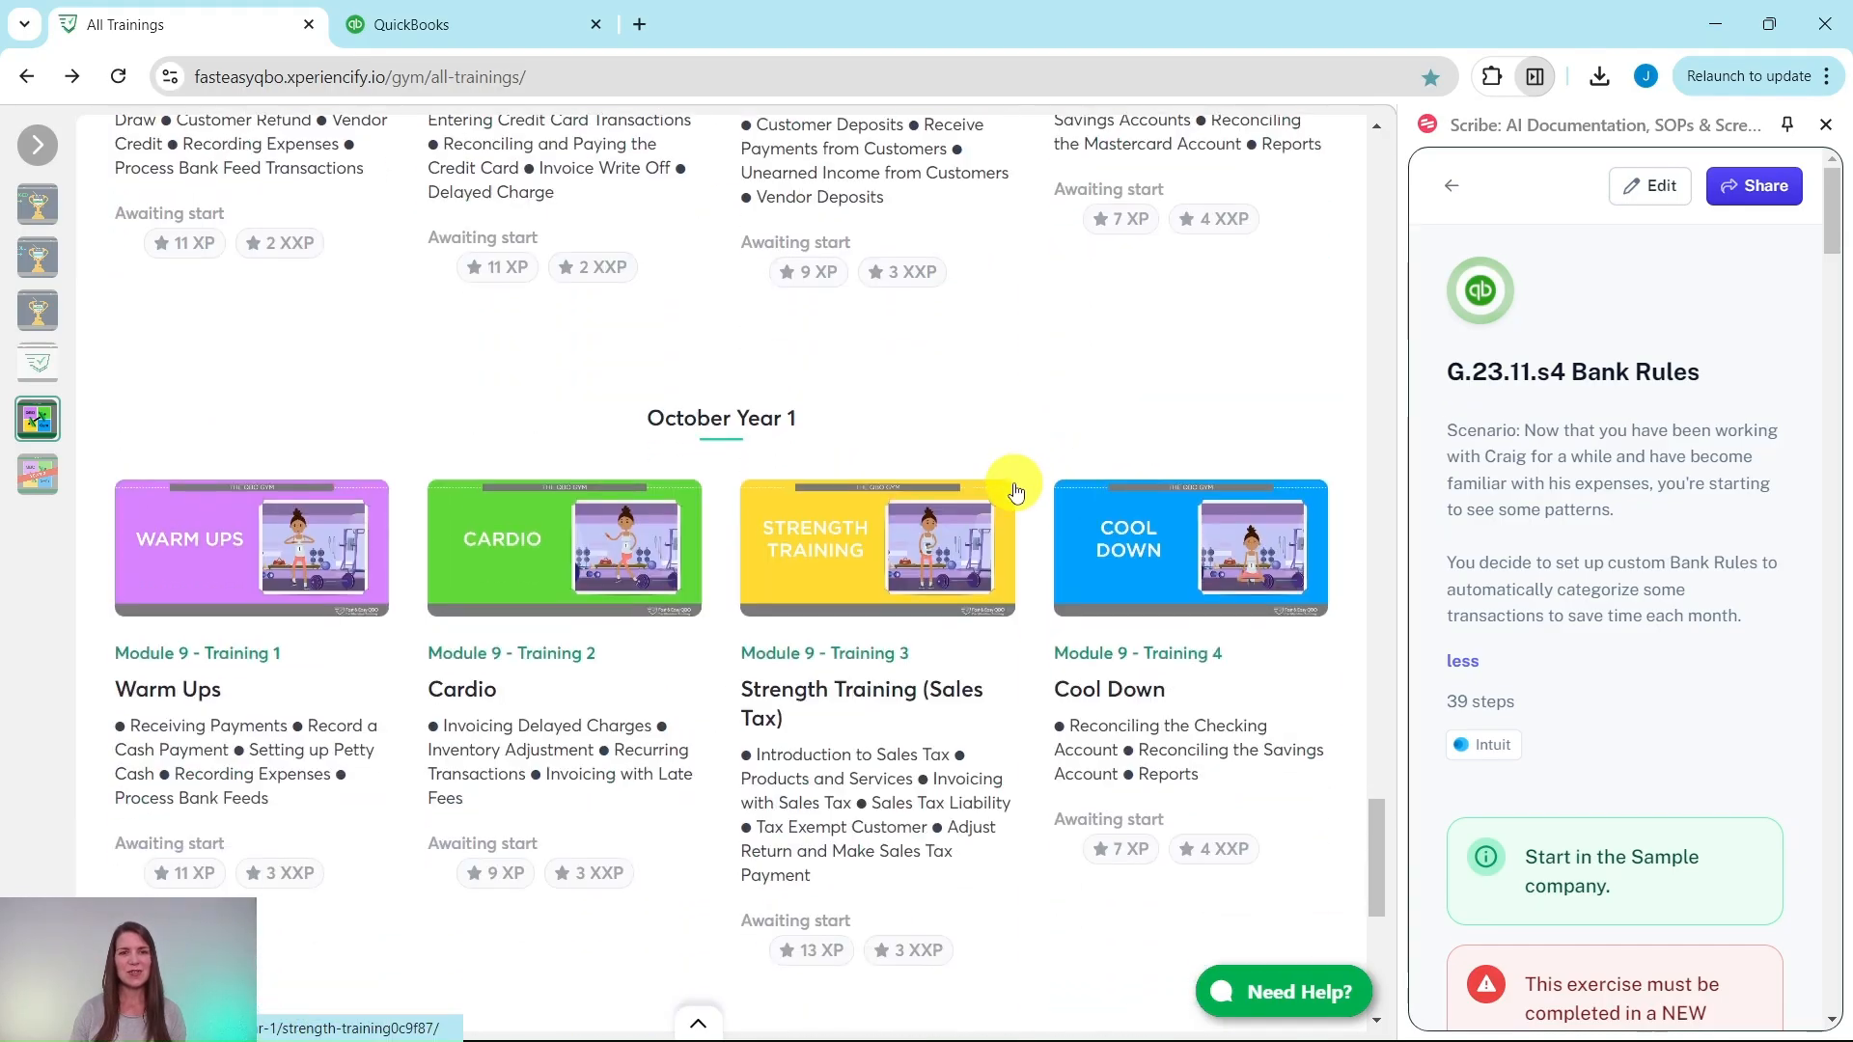
pyautogui.scroll(-5, 1016, 491)
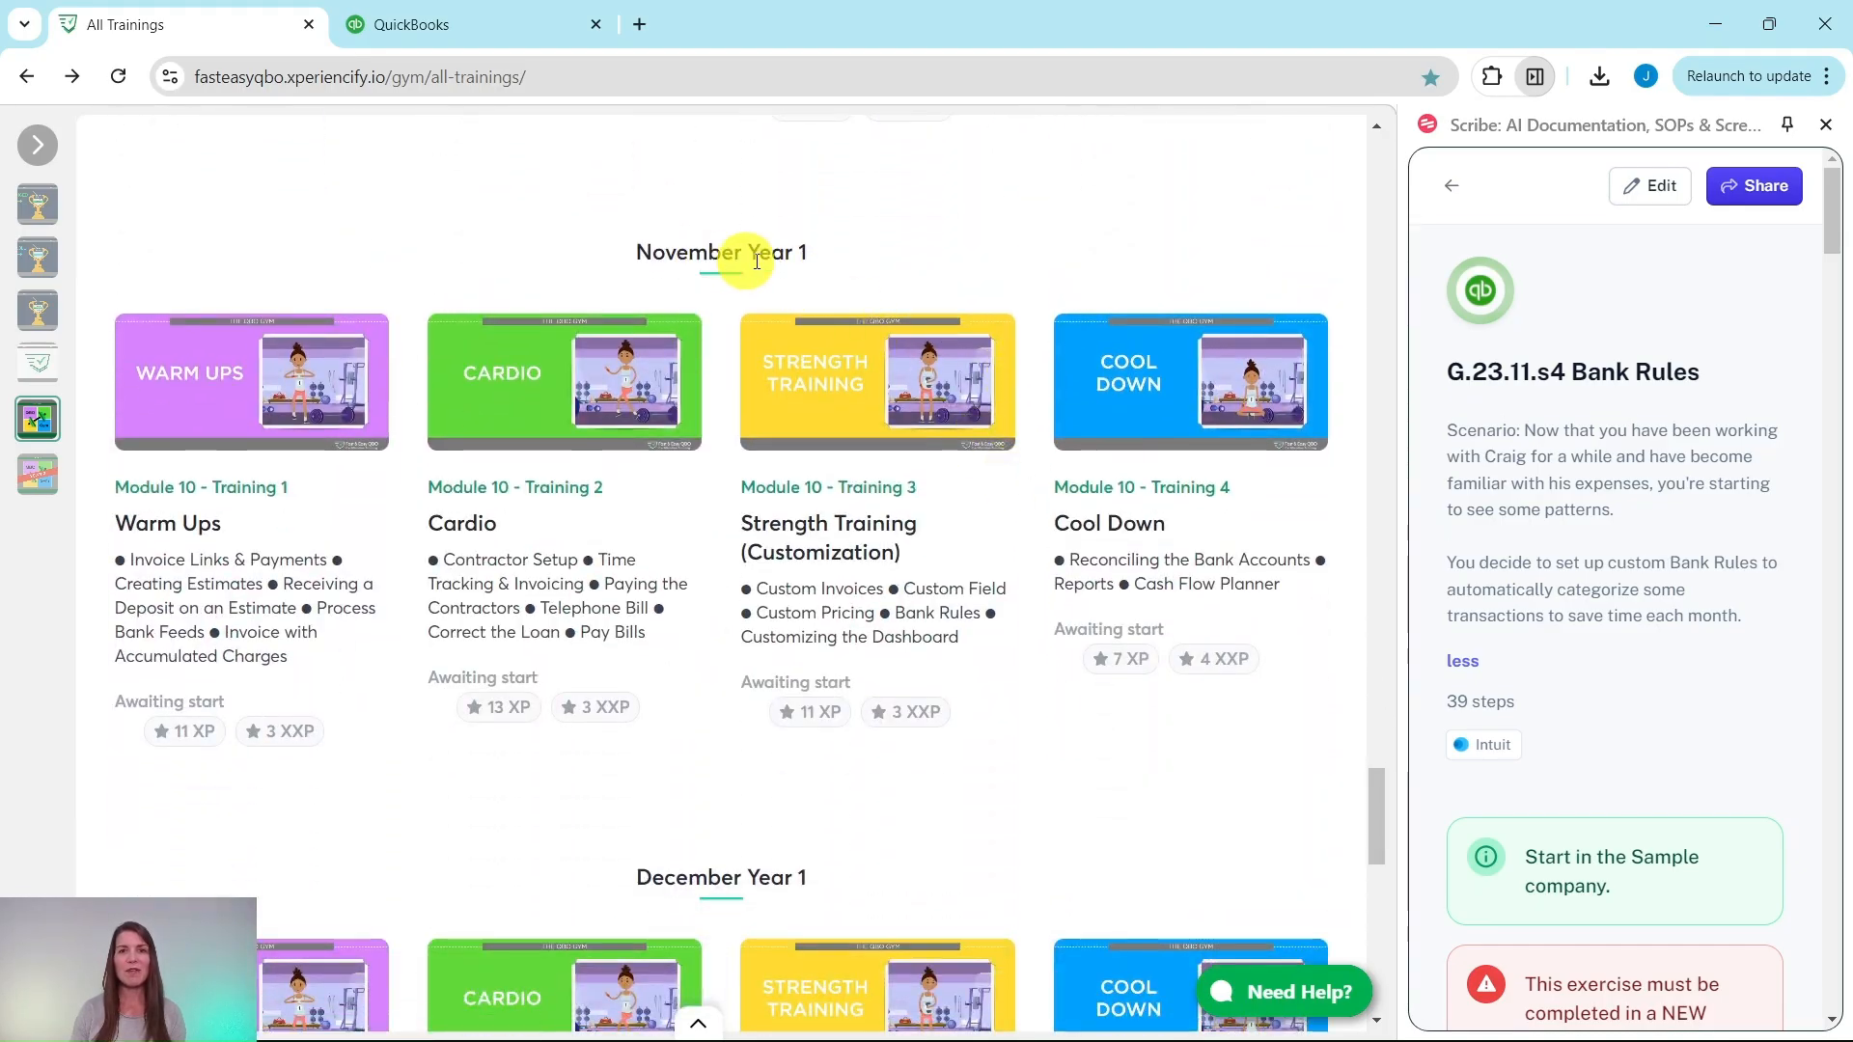
pyautogui.click(823, 413)
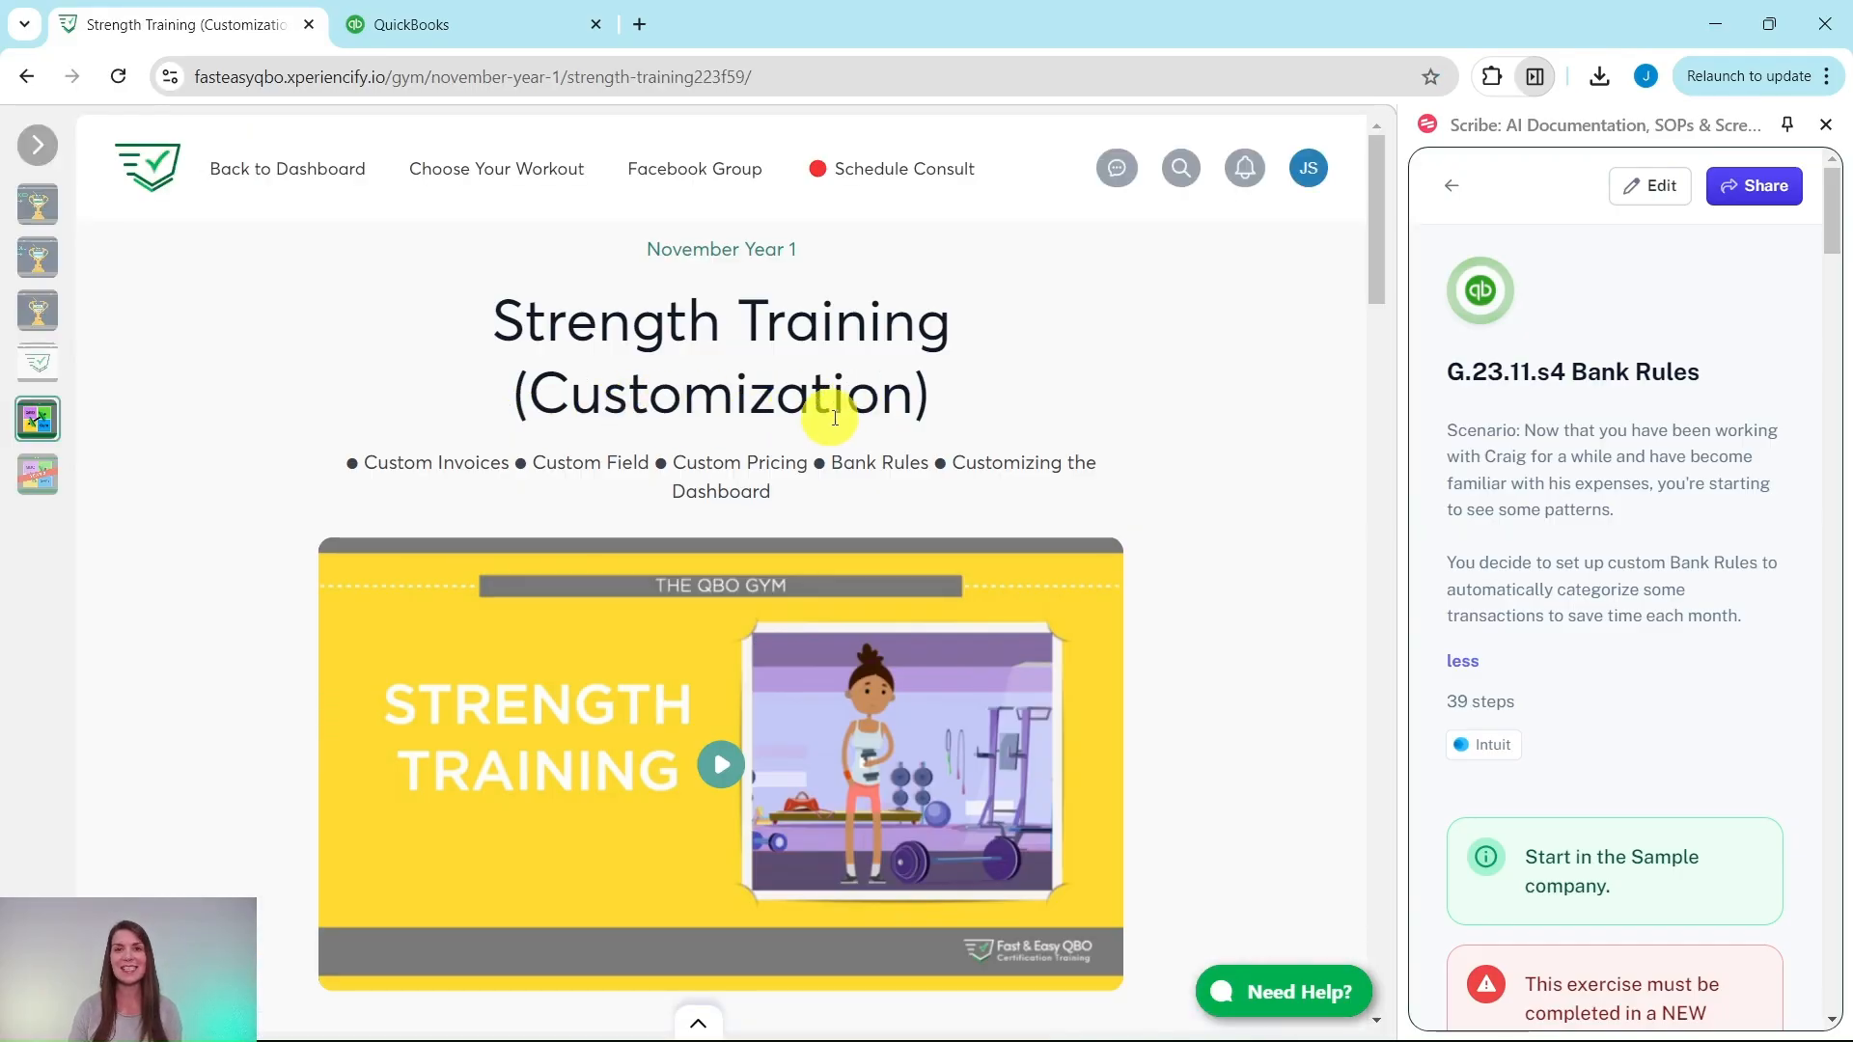
pyautogui.scroll(-3, 885, 410)
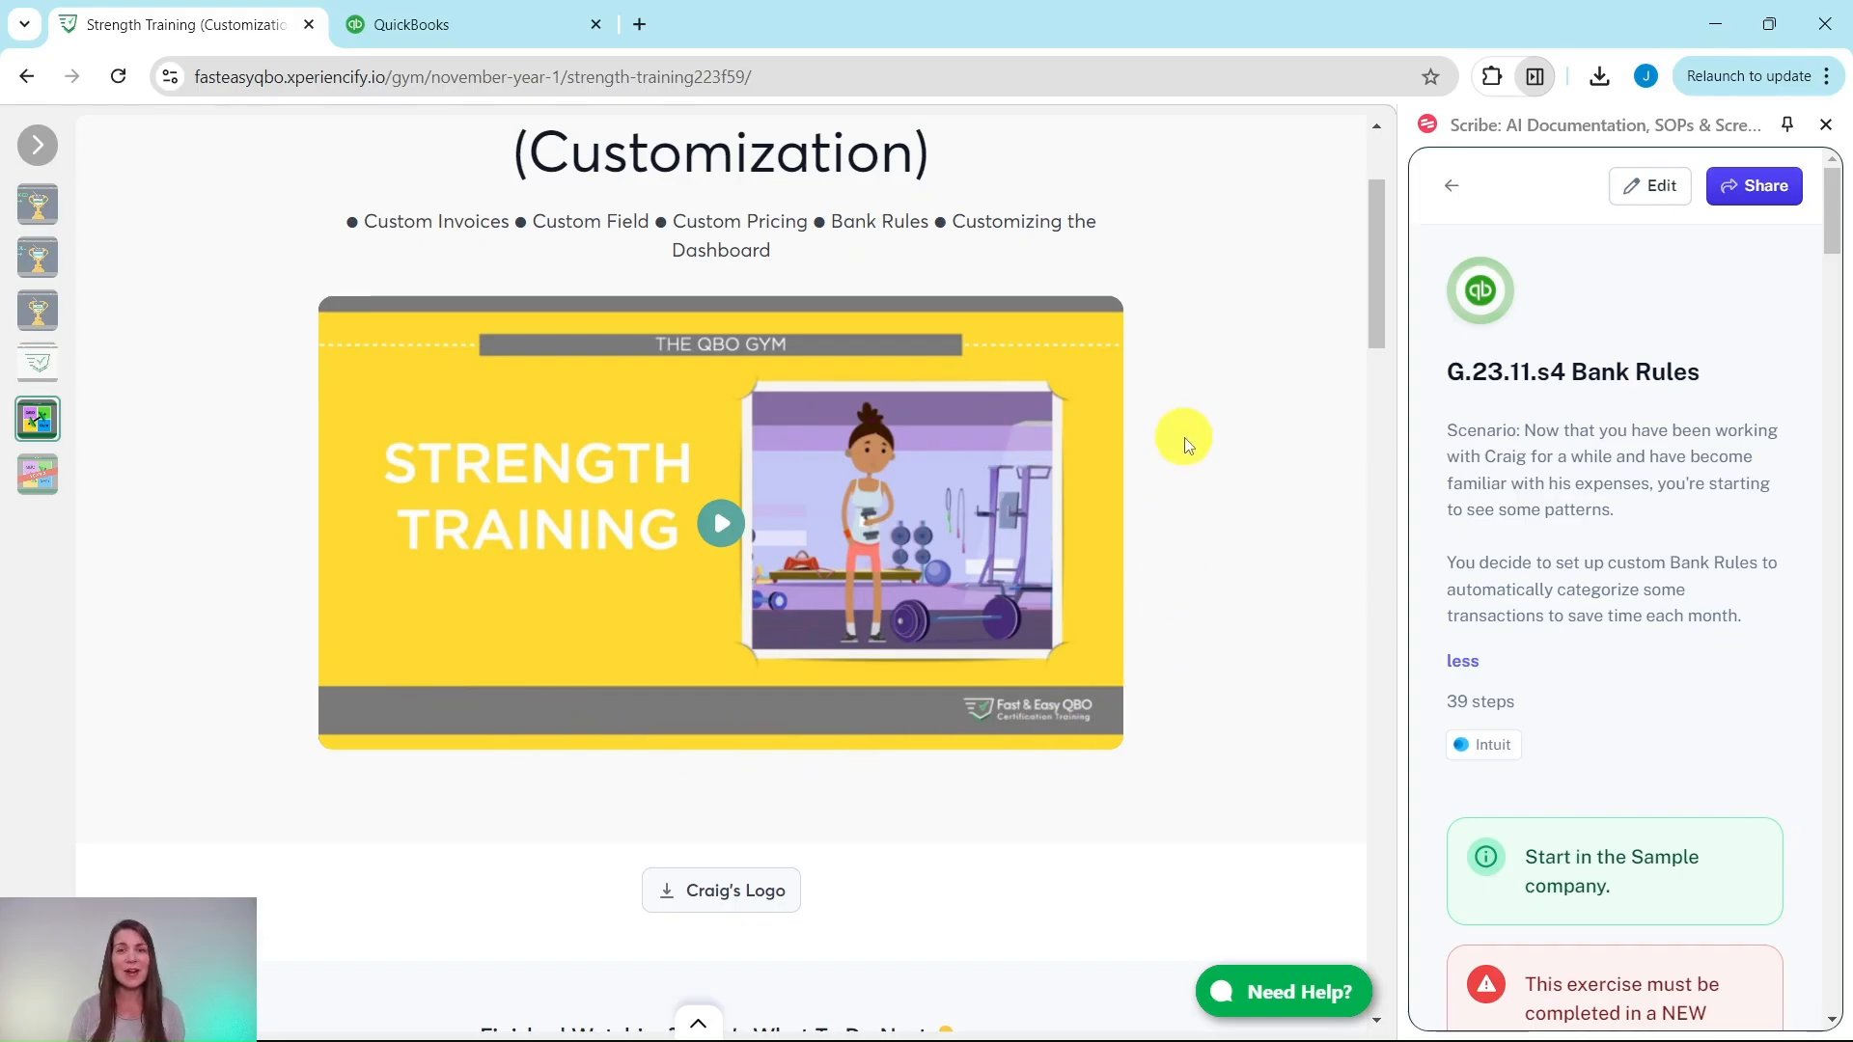
pyautogui.scroll(-6, 1197, 449)
pyautogui.scroll(-5, 1199, 448)
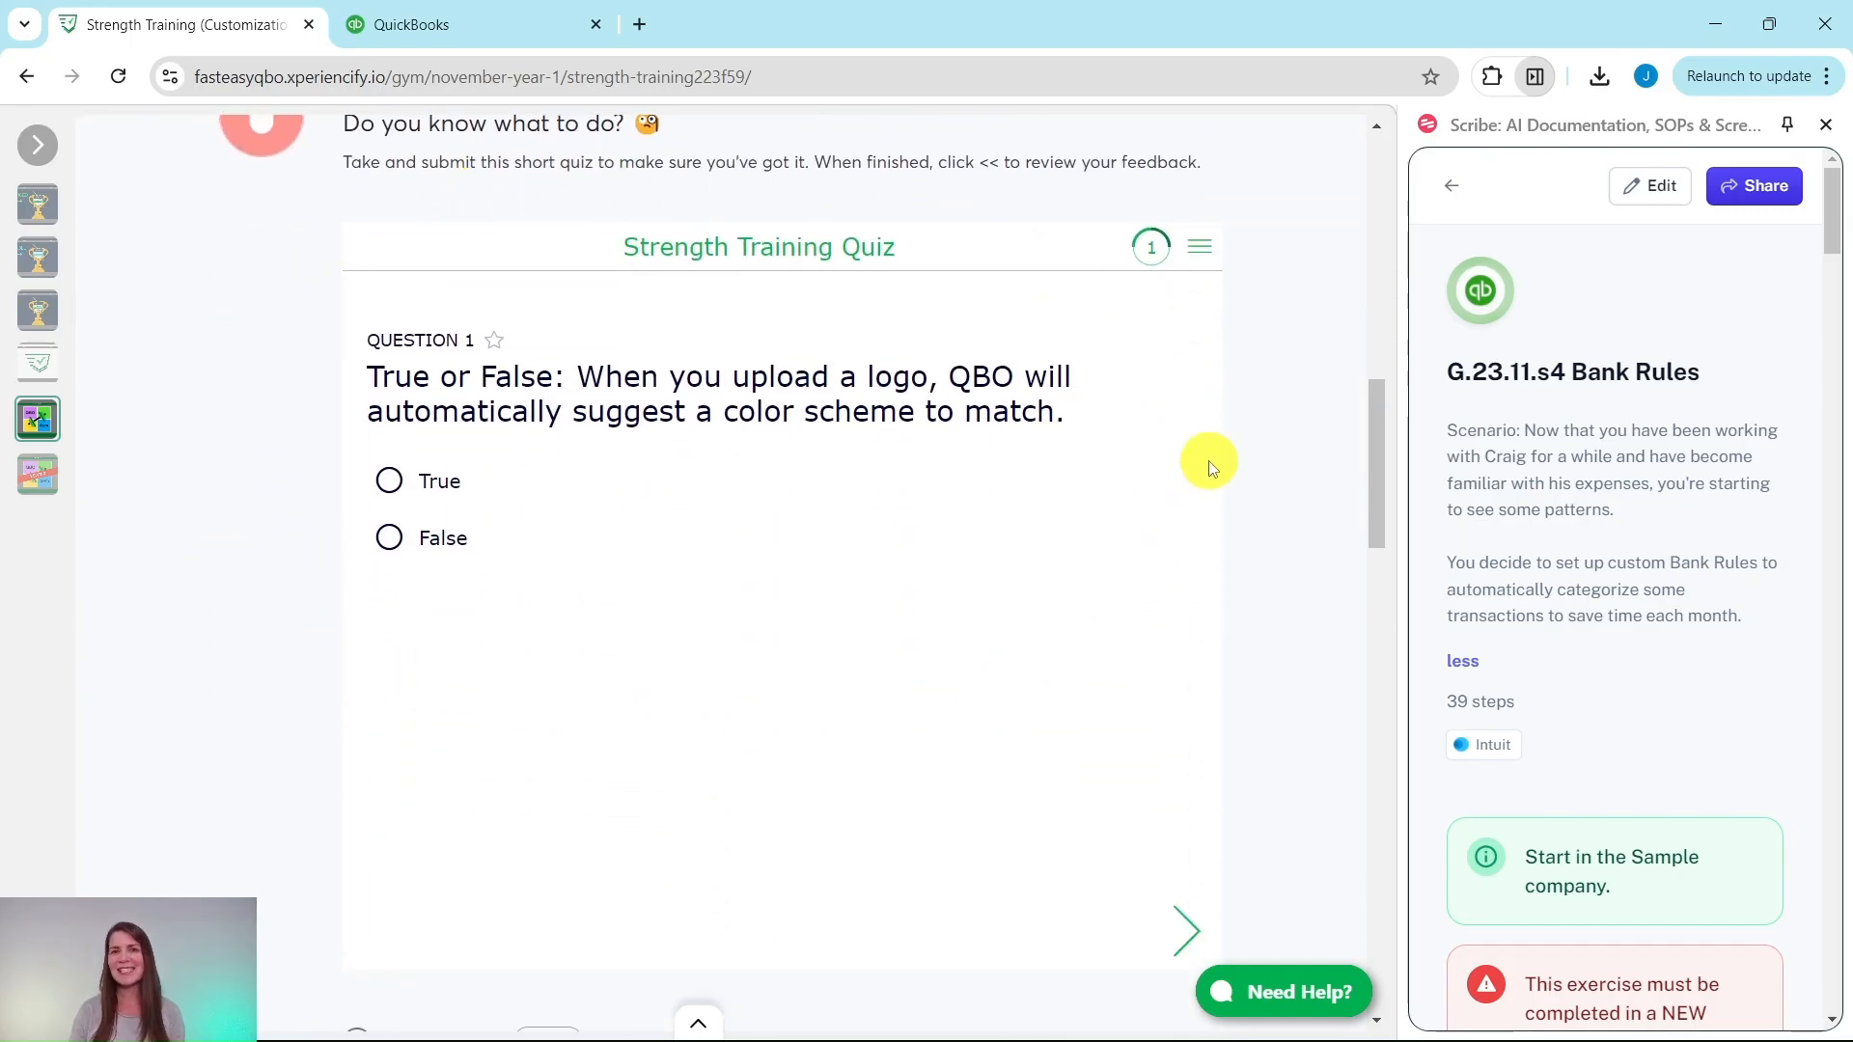
pyautogui.scroll(-10, 1239, 454)
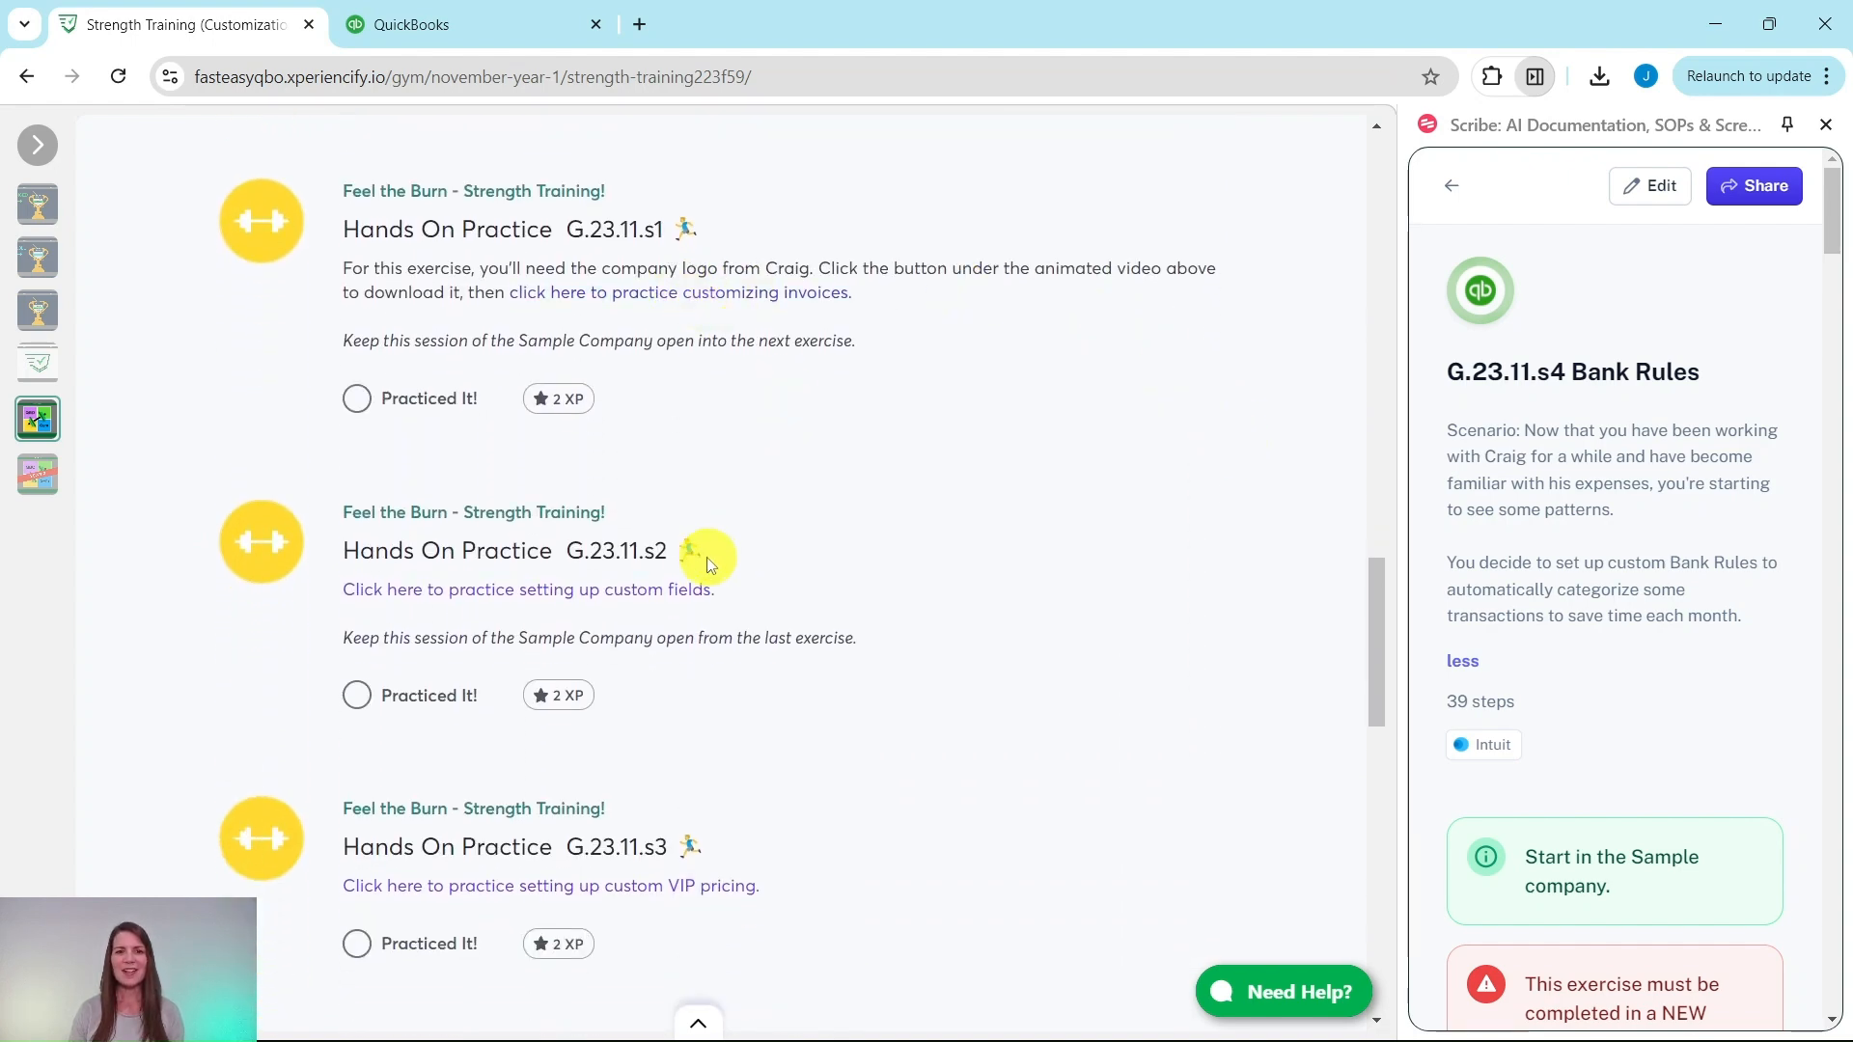
pyautogui.scroll(-6, 704, 546)
pyautogui.scroll(-4, 693, 546)
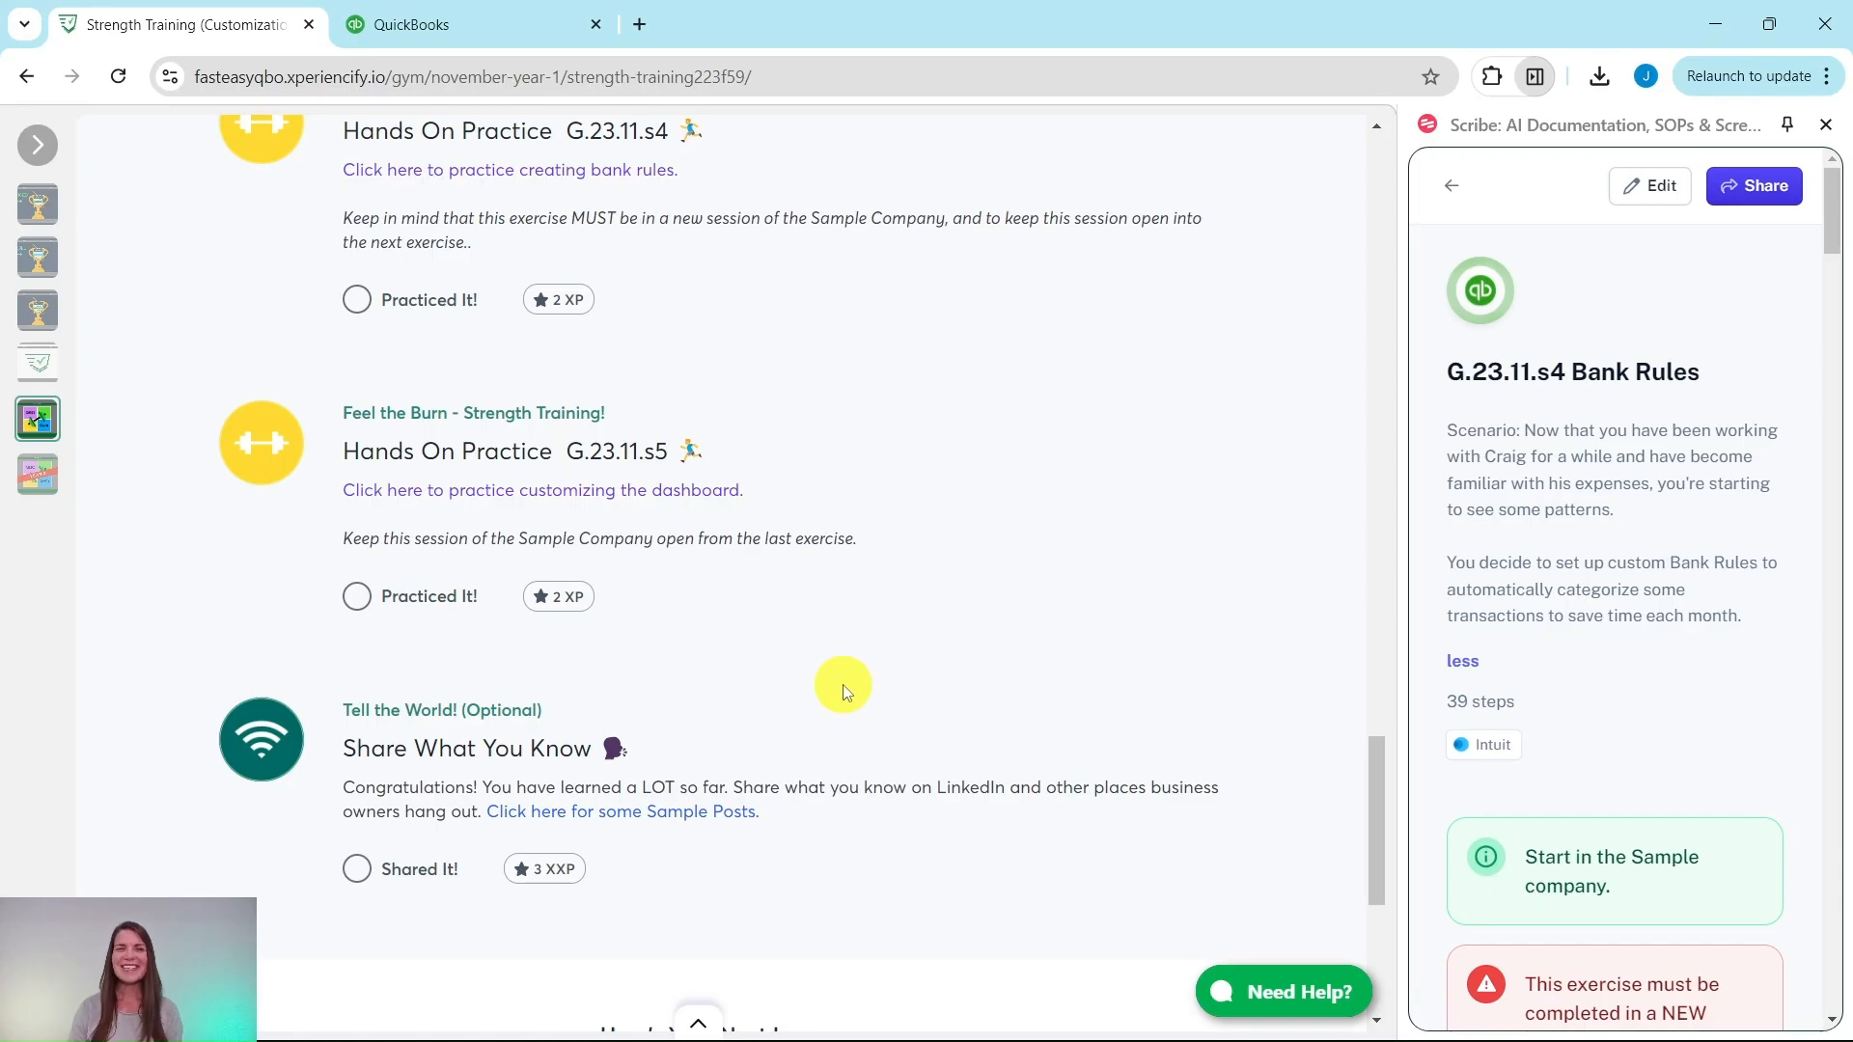
pyautogui.scroll(1, 842, 691)
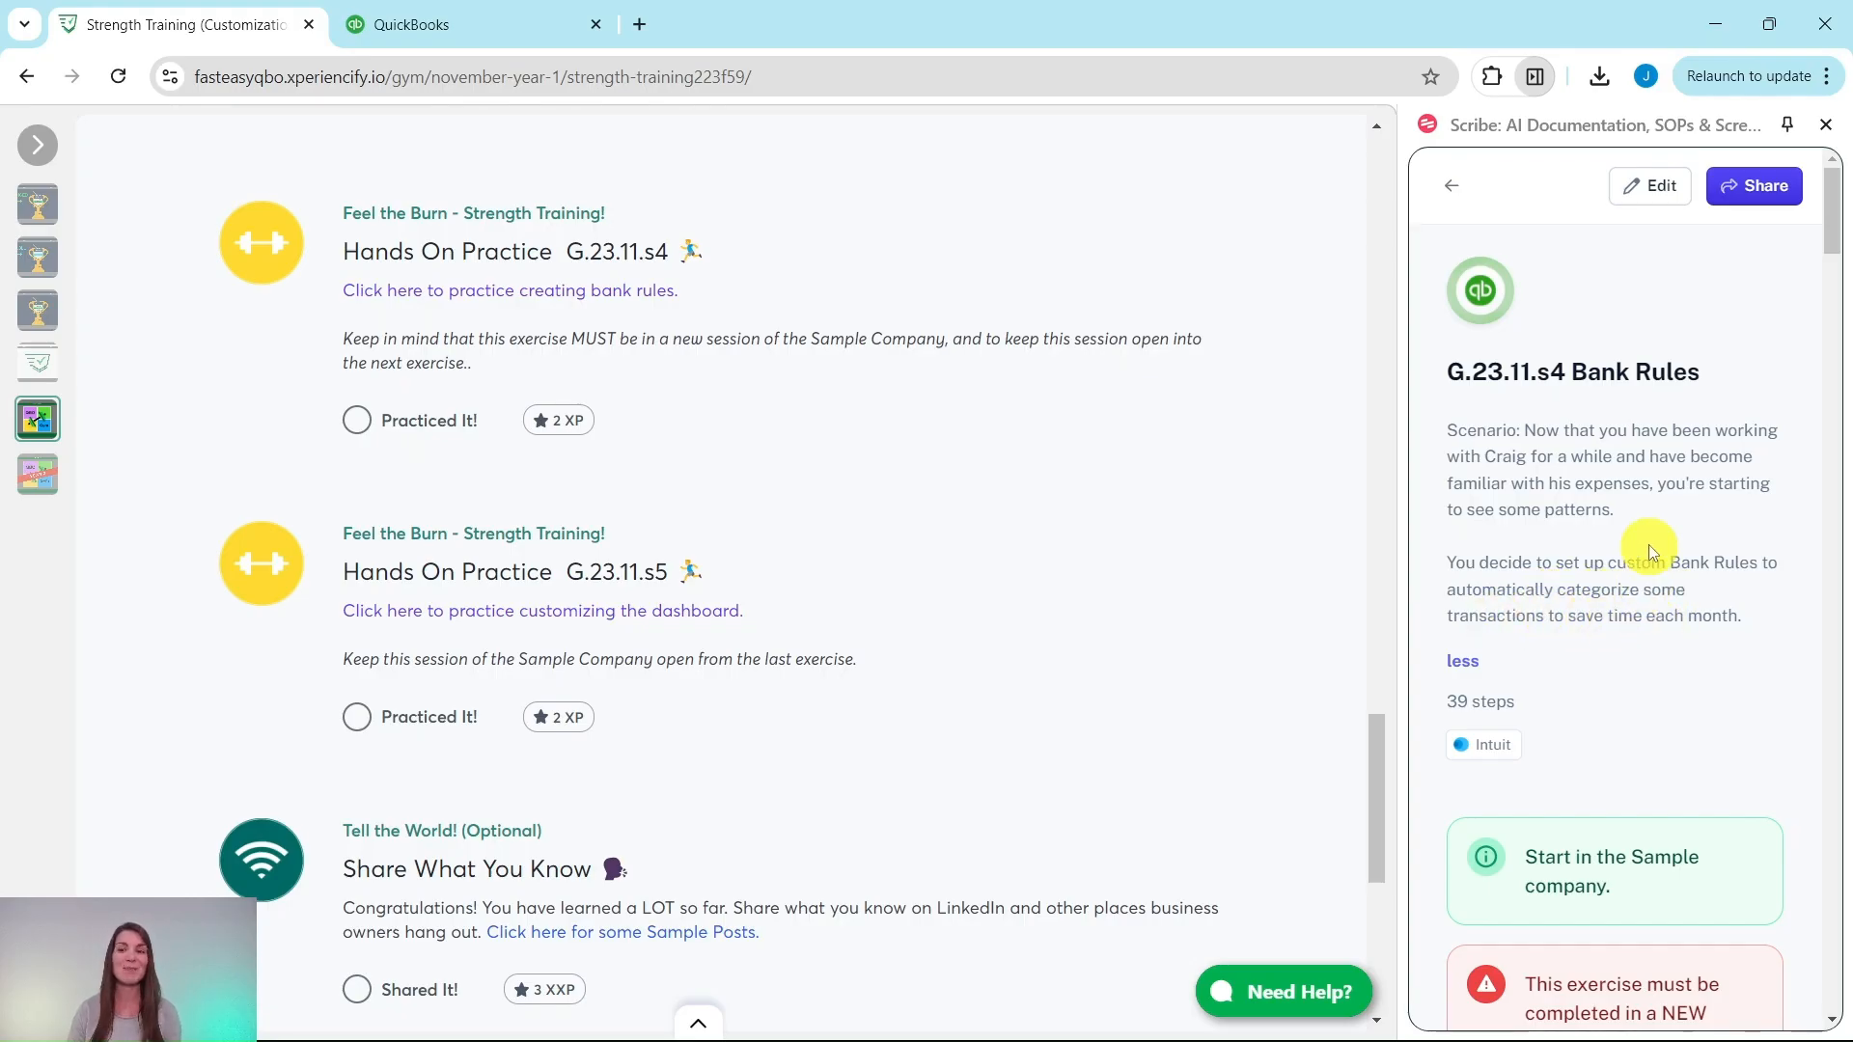
pyautogui.scroll(-5, 1646, 547)
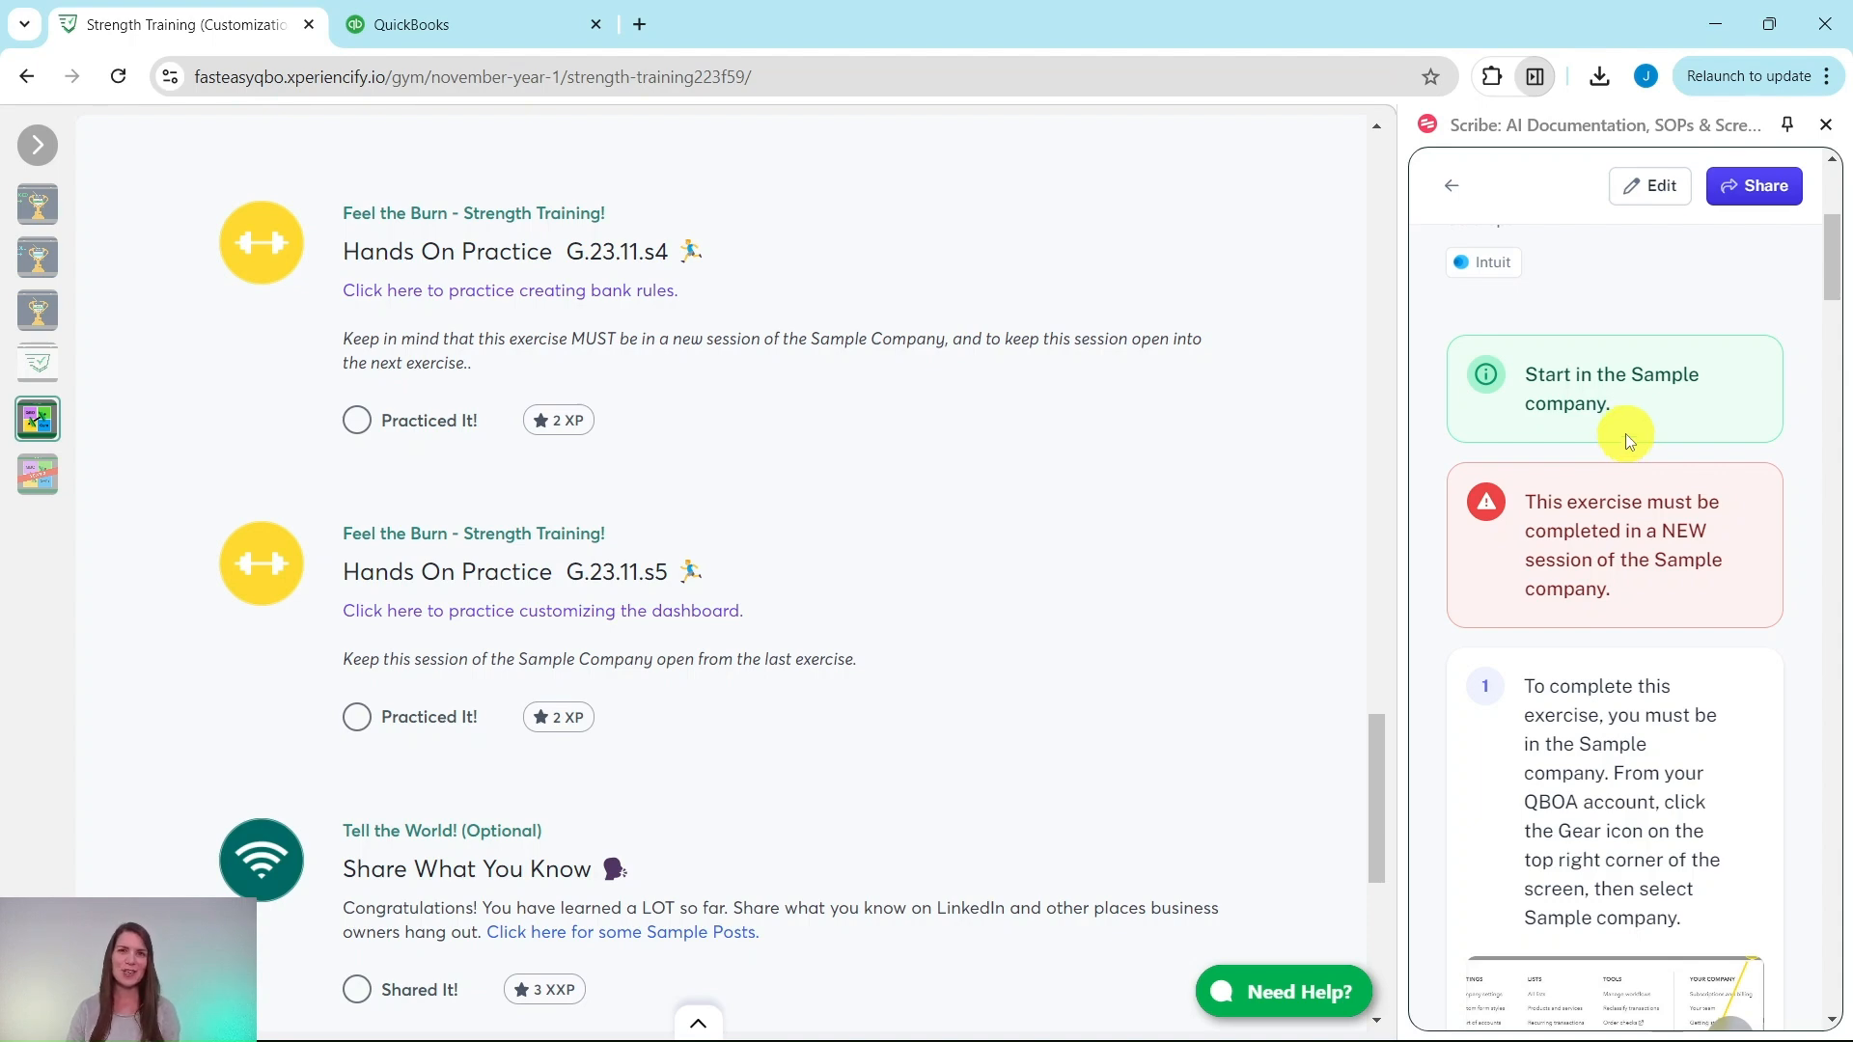
# Step: Switch to the QuickBooks sample company and open Bank transactions from the Transactions menu
pyautogui.click(500, 37)
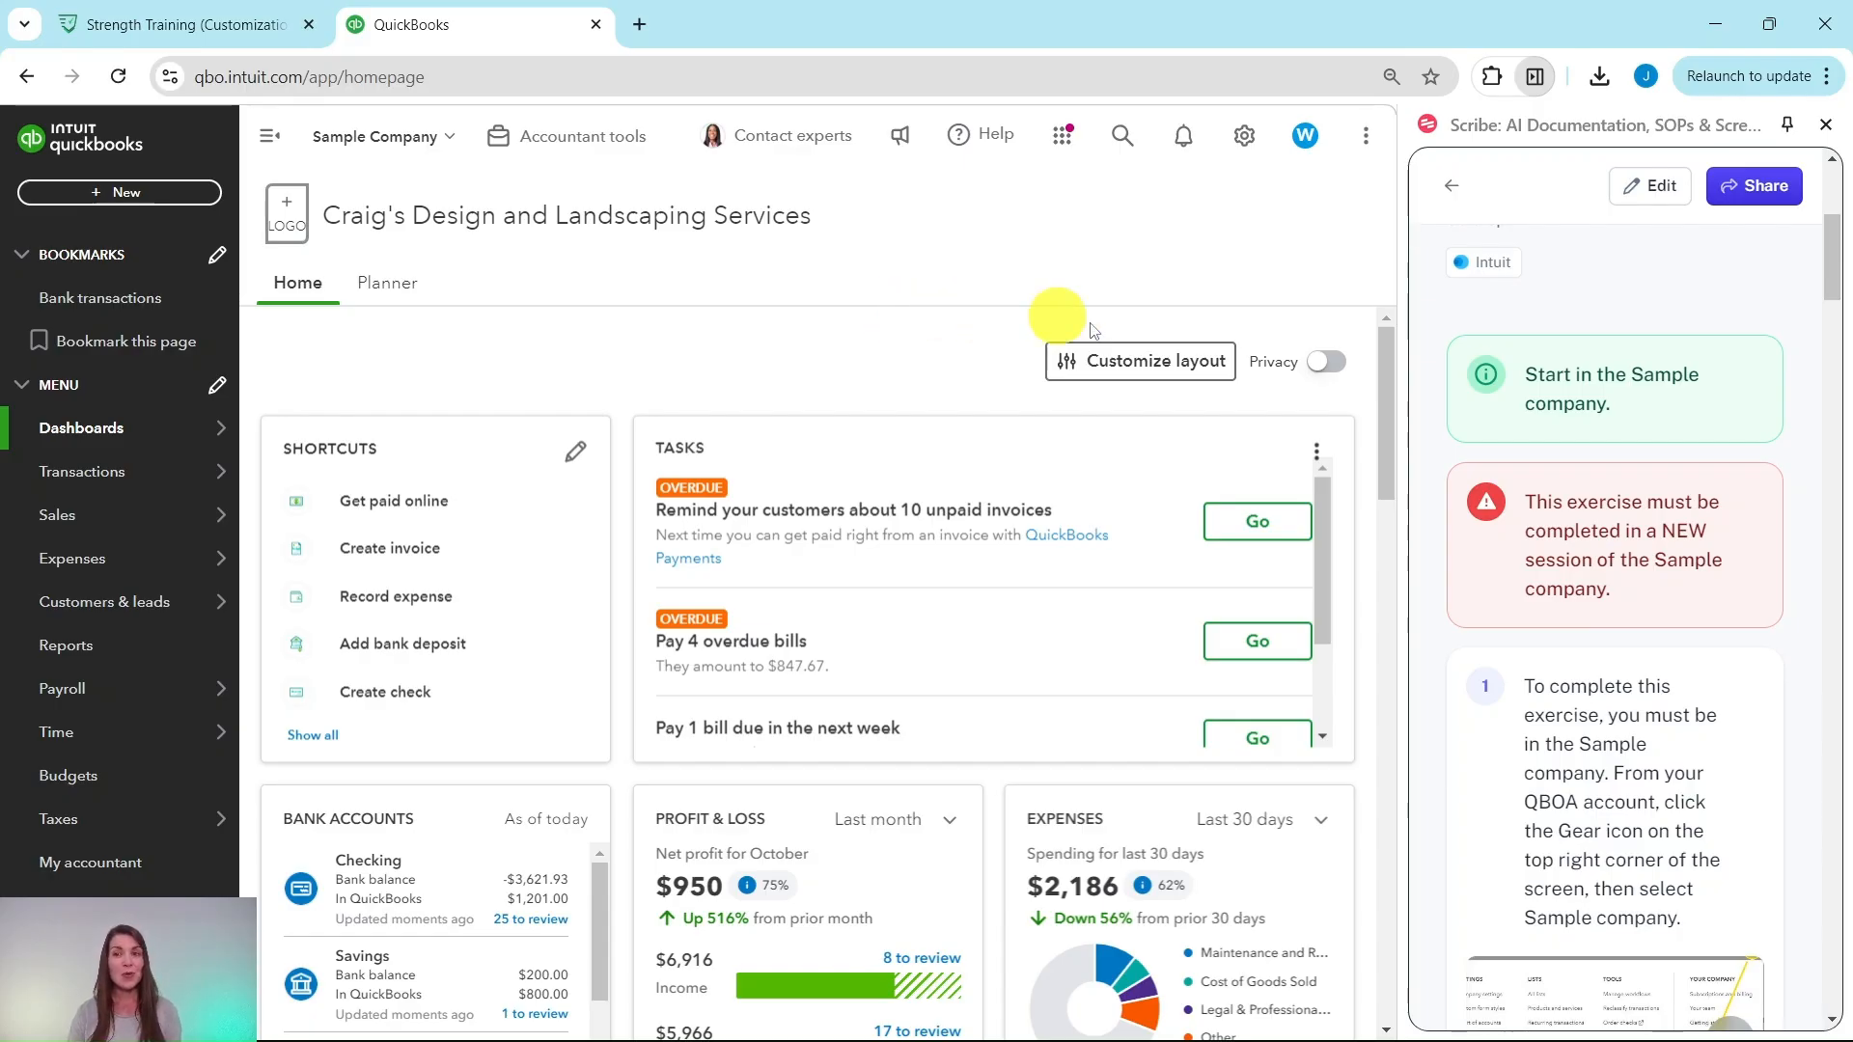
pyautogui.scroll(-3, 1531, 381)
pyautogui.scroll(-10, 1628, 447)
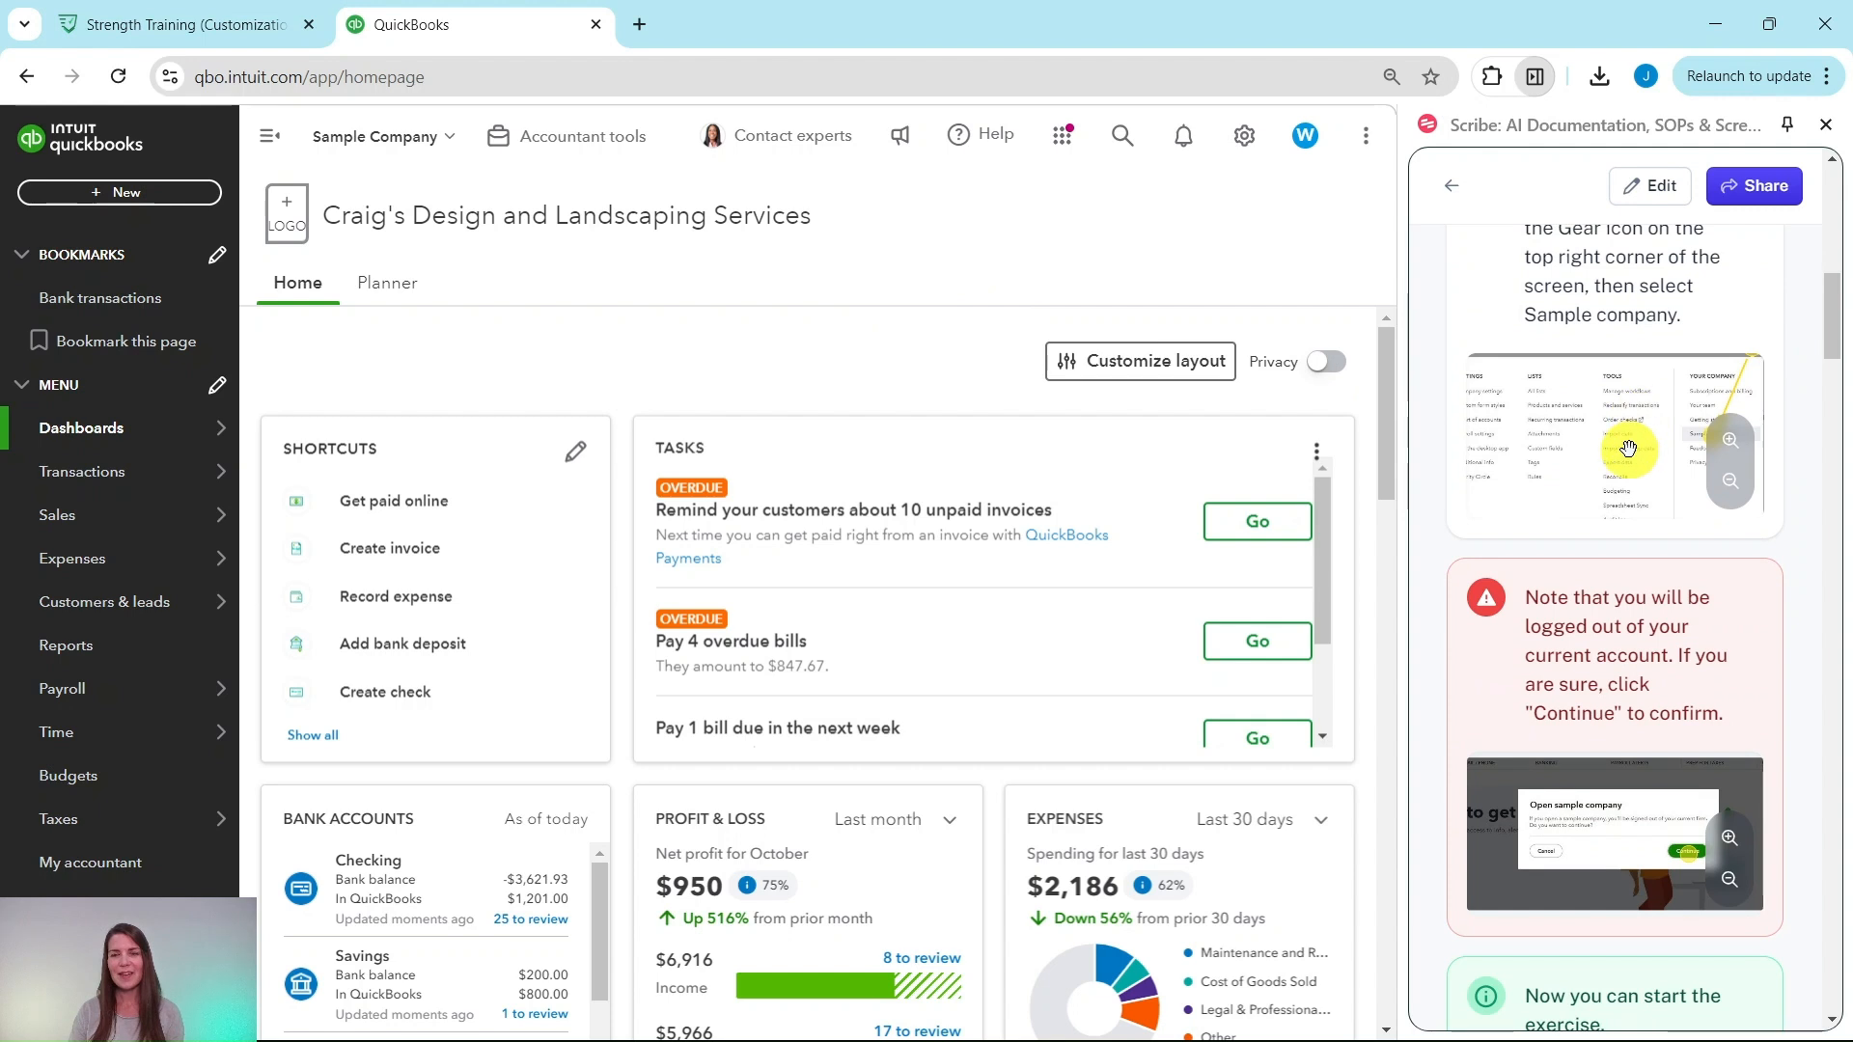
pyautogui.scroll(-1, 1631, 442)
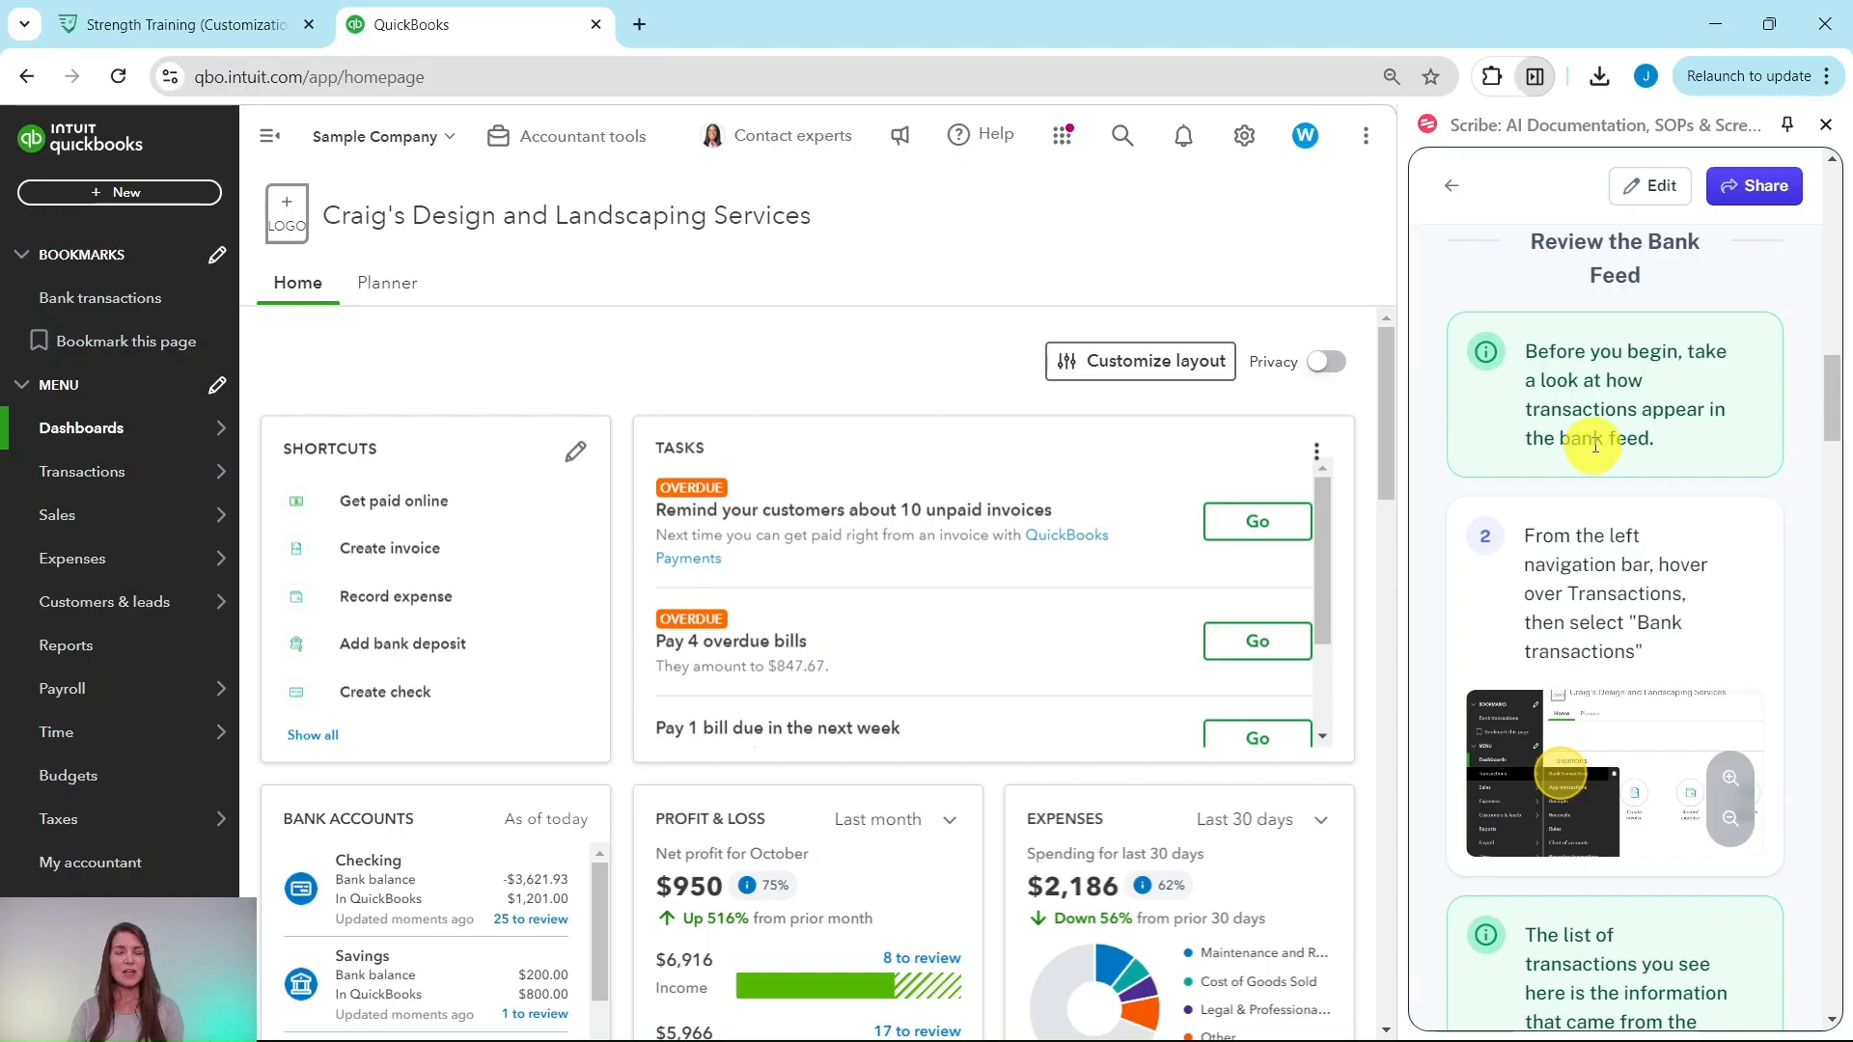
pyautogui.scroll(-2, 1593, 447)
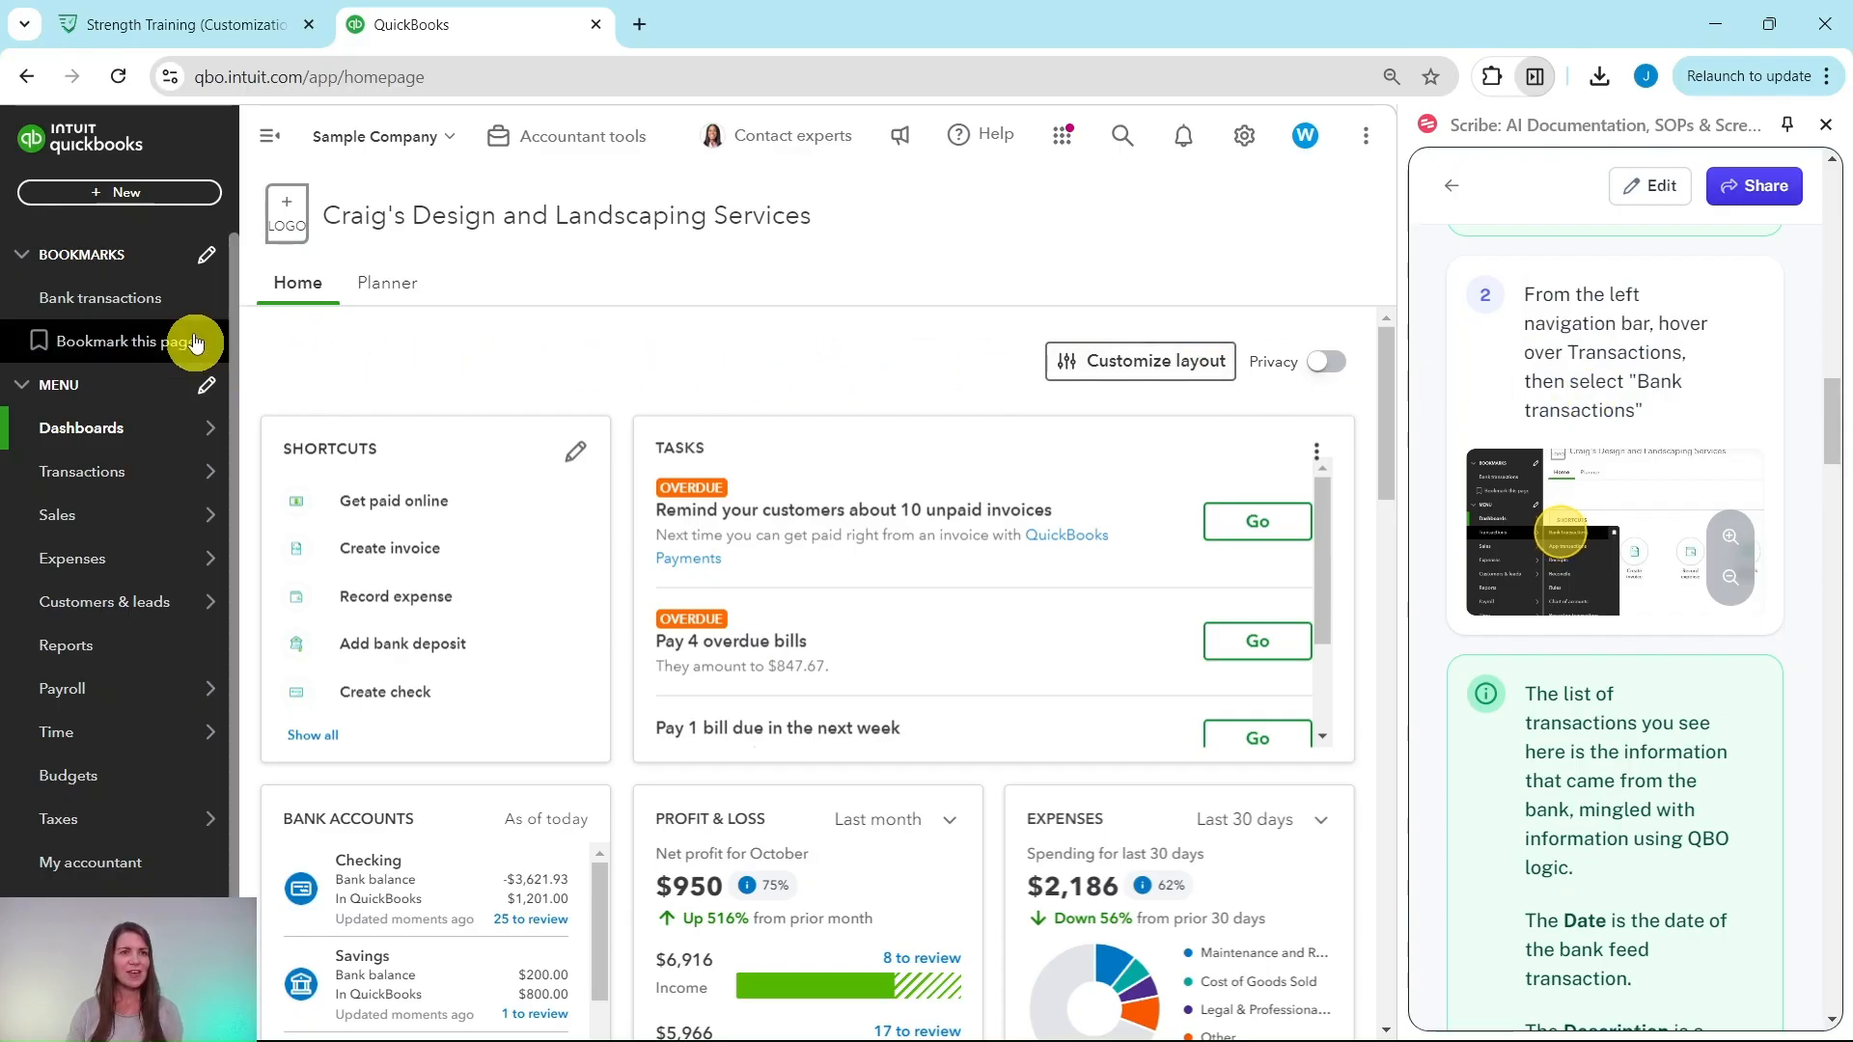
pyautogui.moveTo(67, 473)
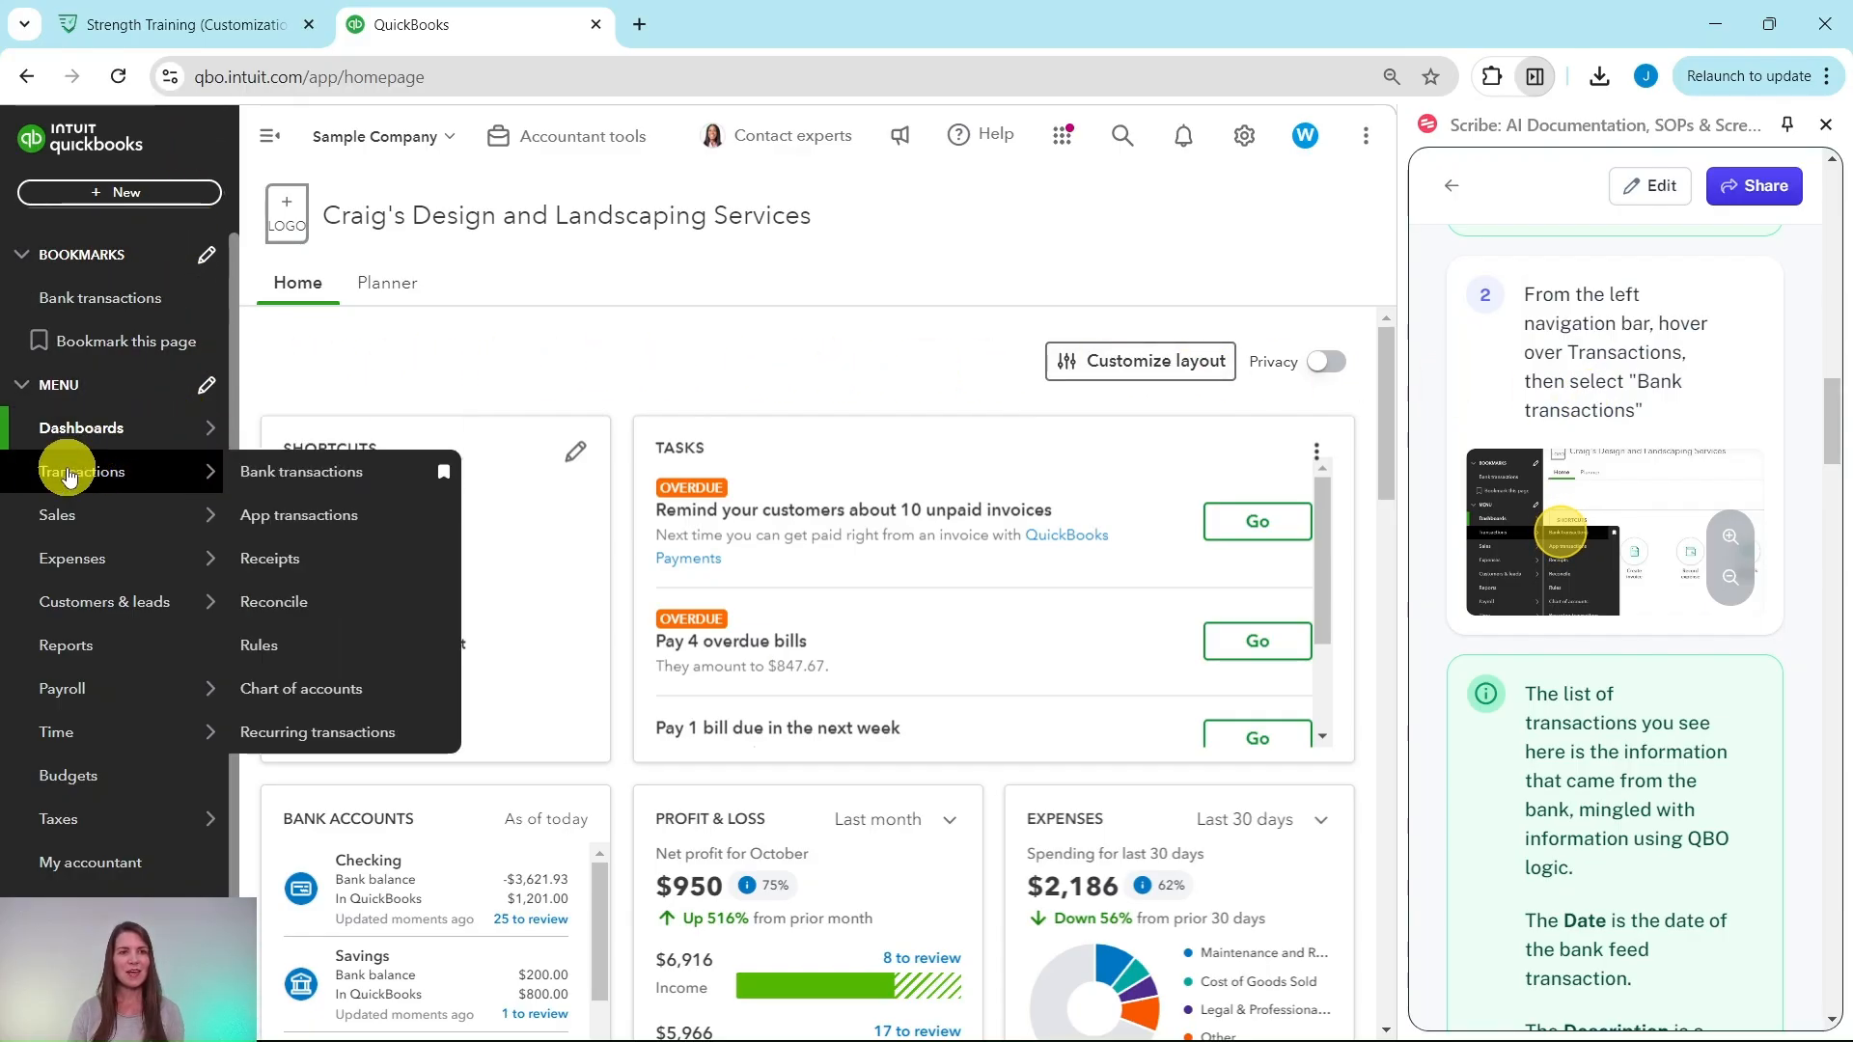
pyautogui.click(303, 473)
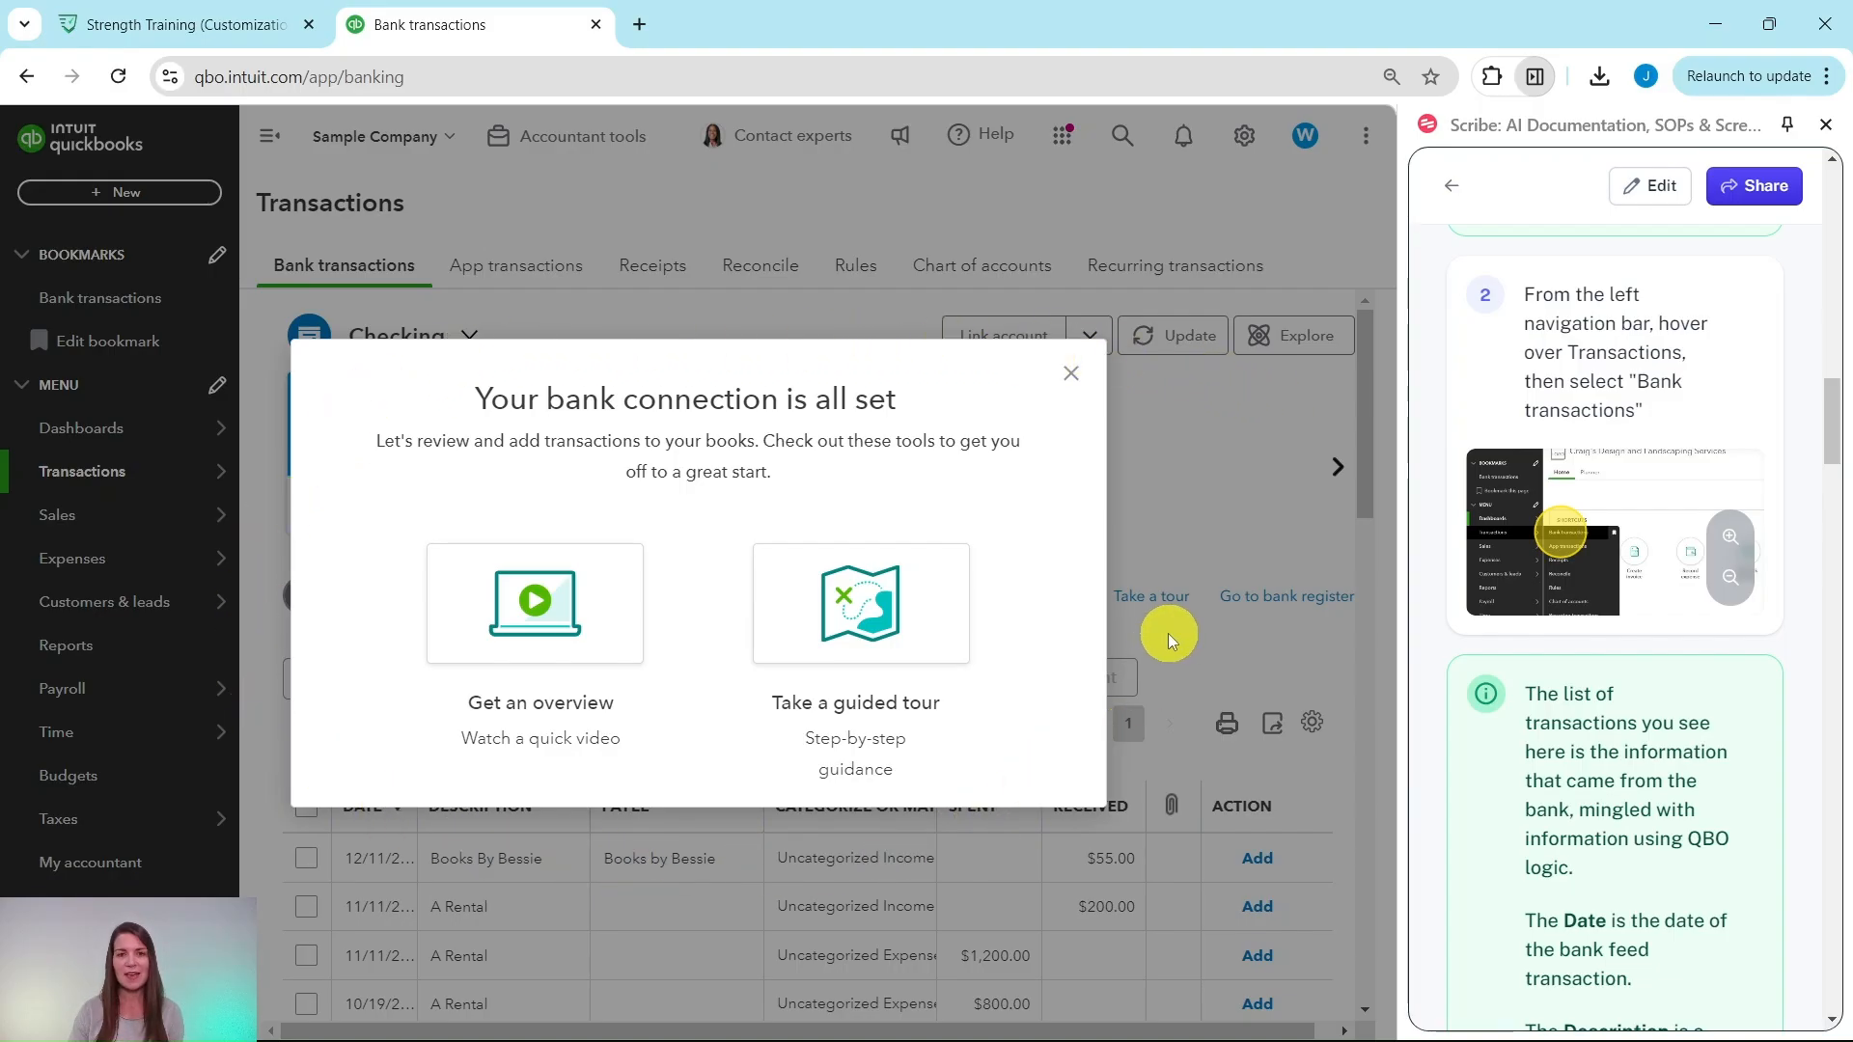
# Step: Dismiss the 'Your bank connection is all set' popup to reveal the 25 Checking transactions
pyautogui.click(1073, 378)
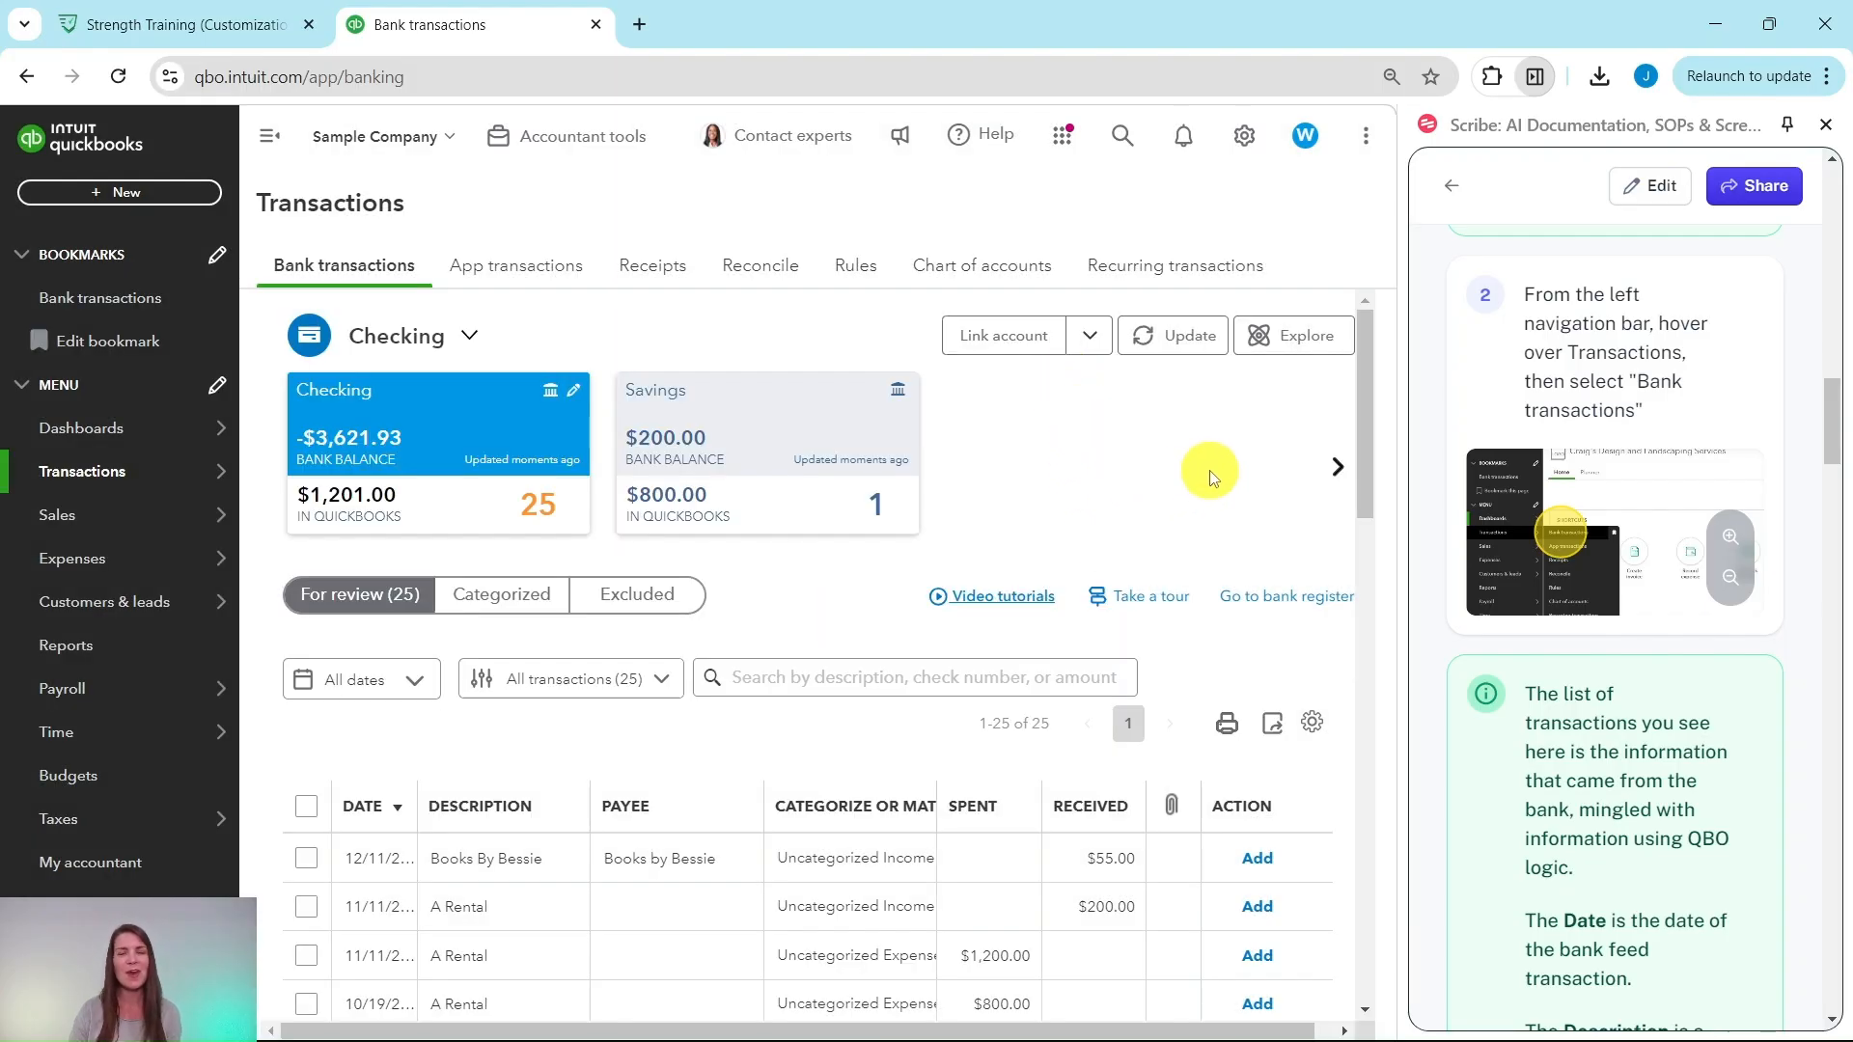
pyautogui.scroll(-1, 1577, 482)
pyautogui.scroll(-3, 1577, 482)
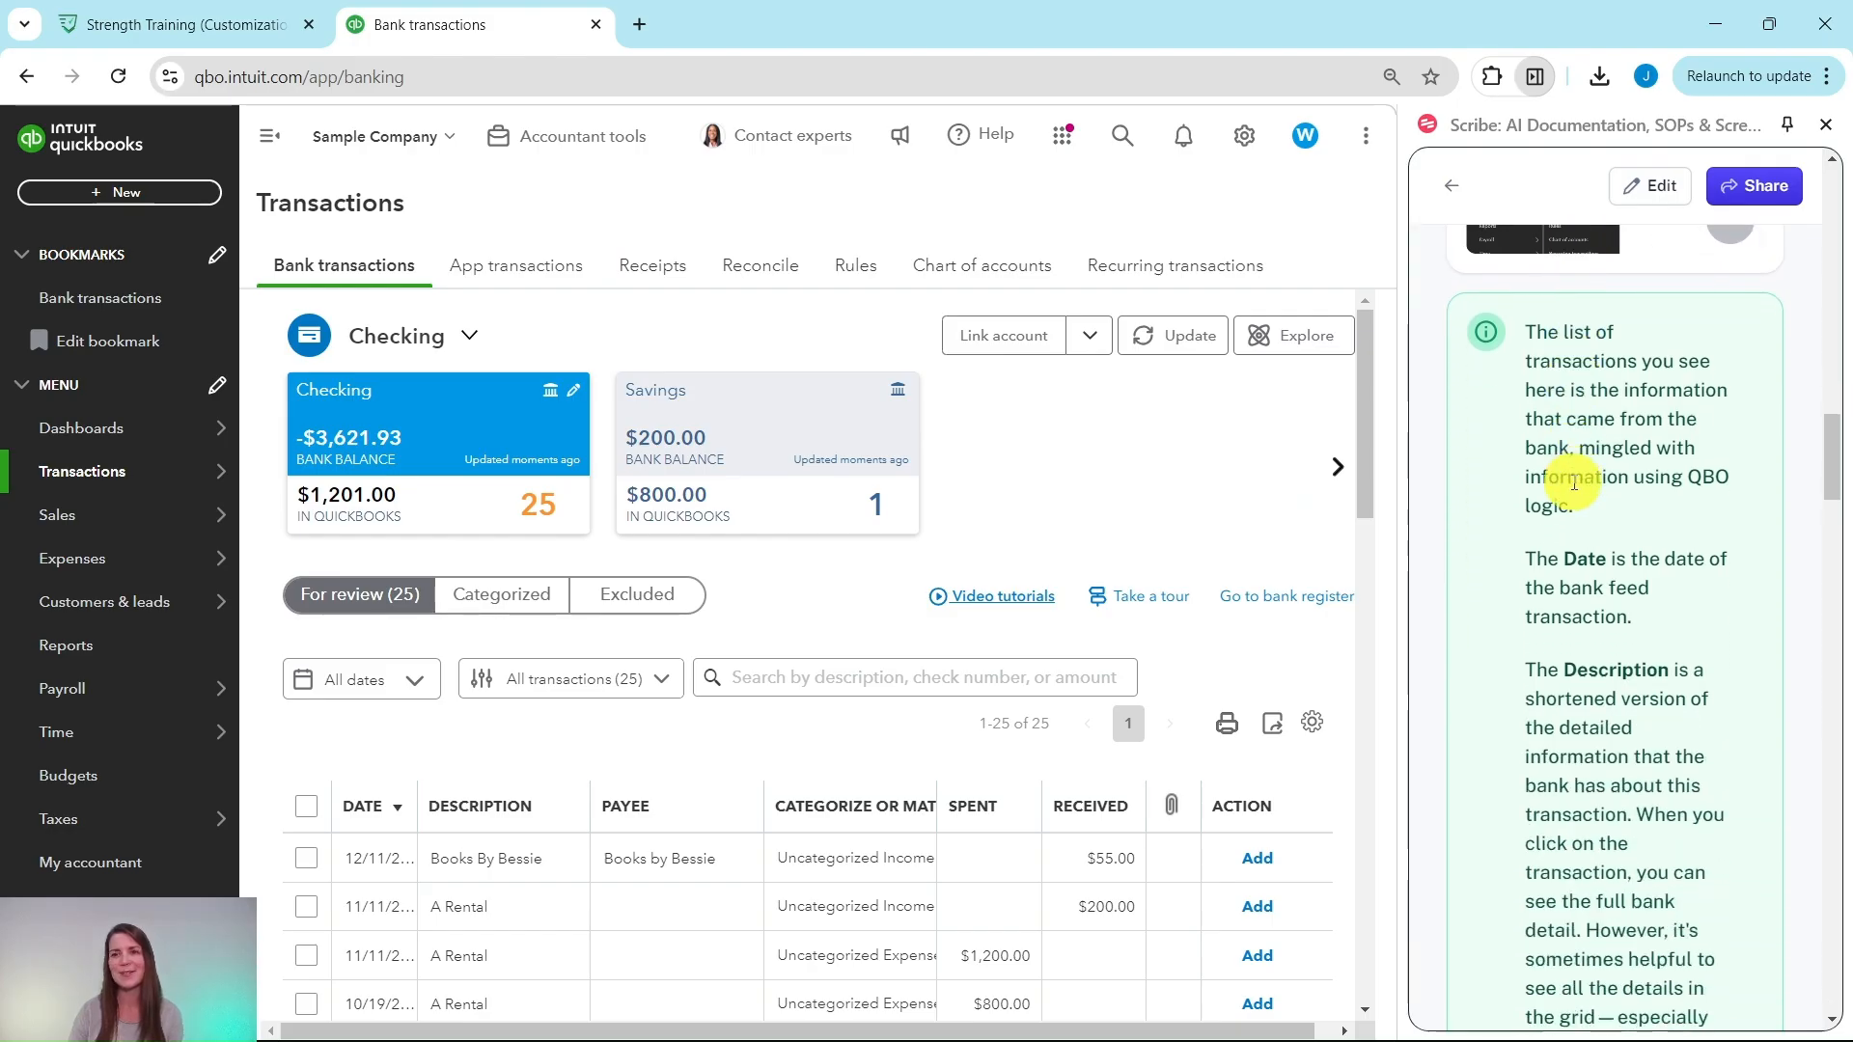
pyautogui.scroll(1, 1576, 484)
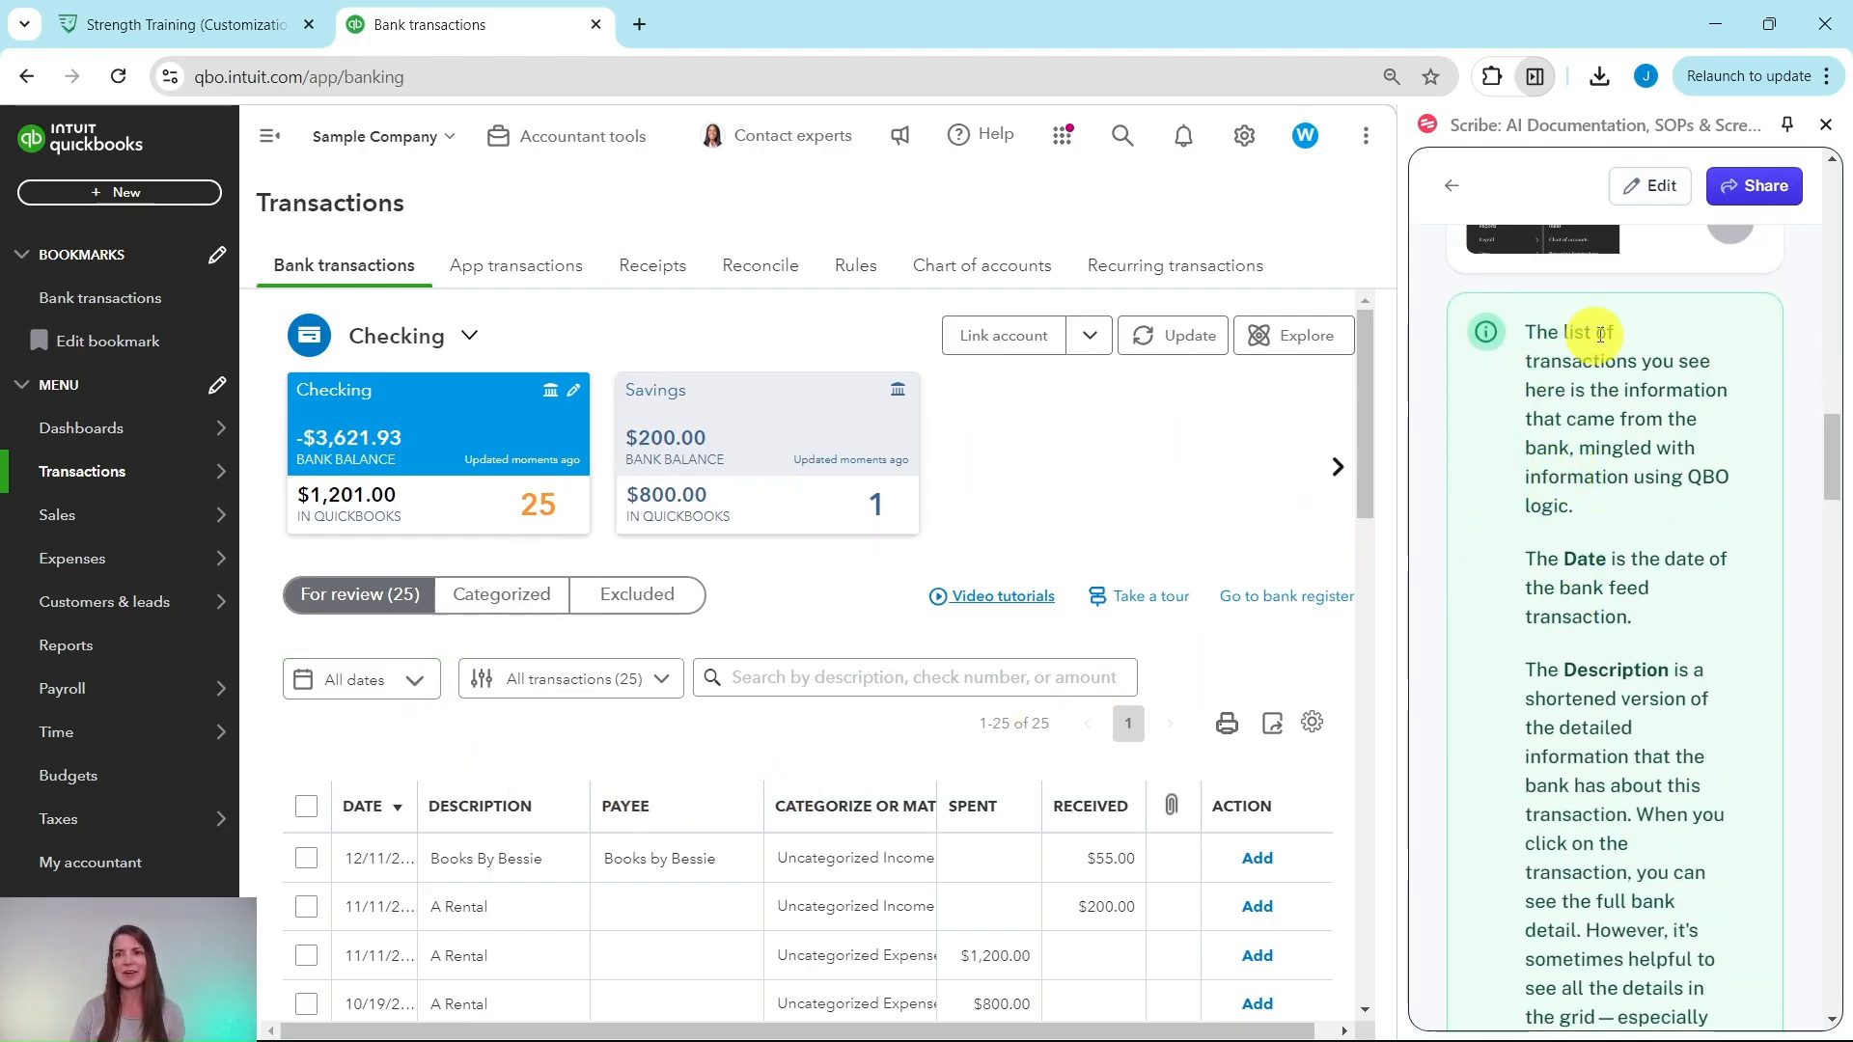
pyautogui.click(942, 686)
pyautogui.scroll(-2, 943, 680)
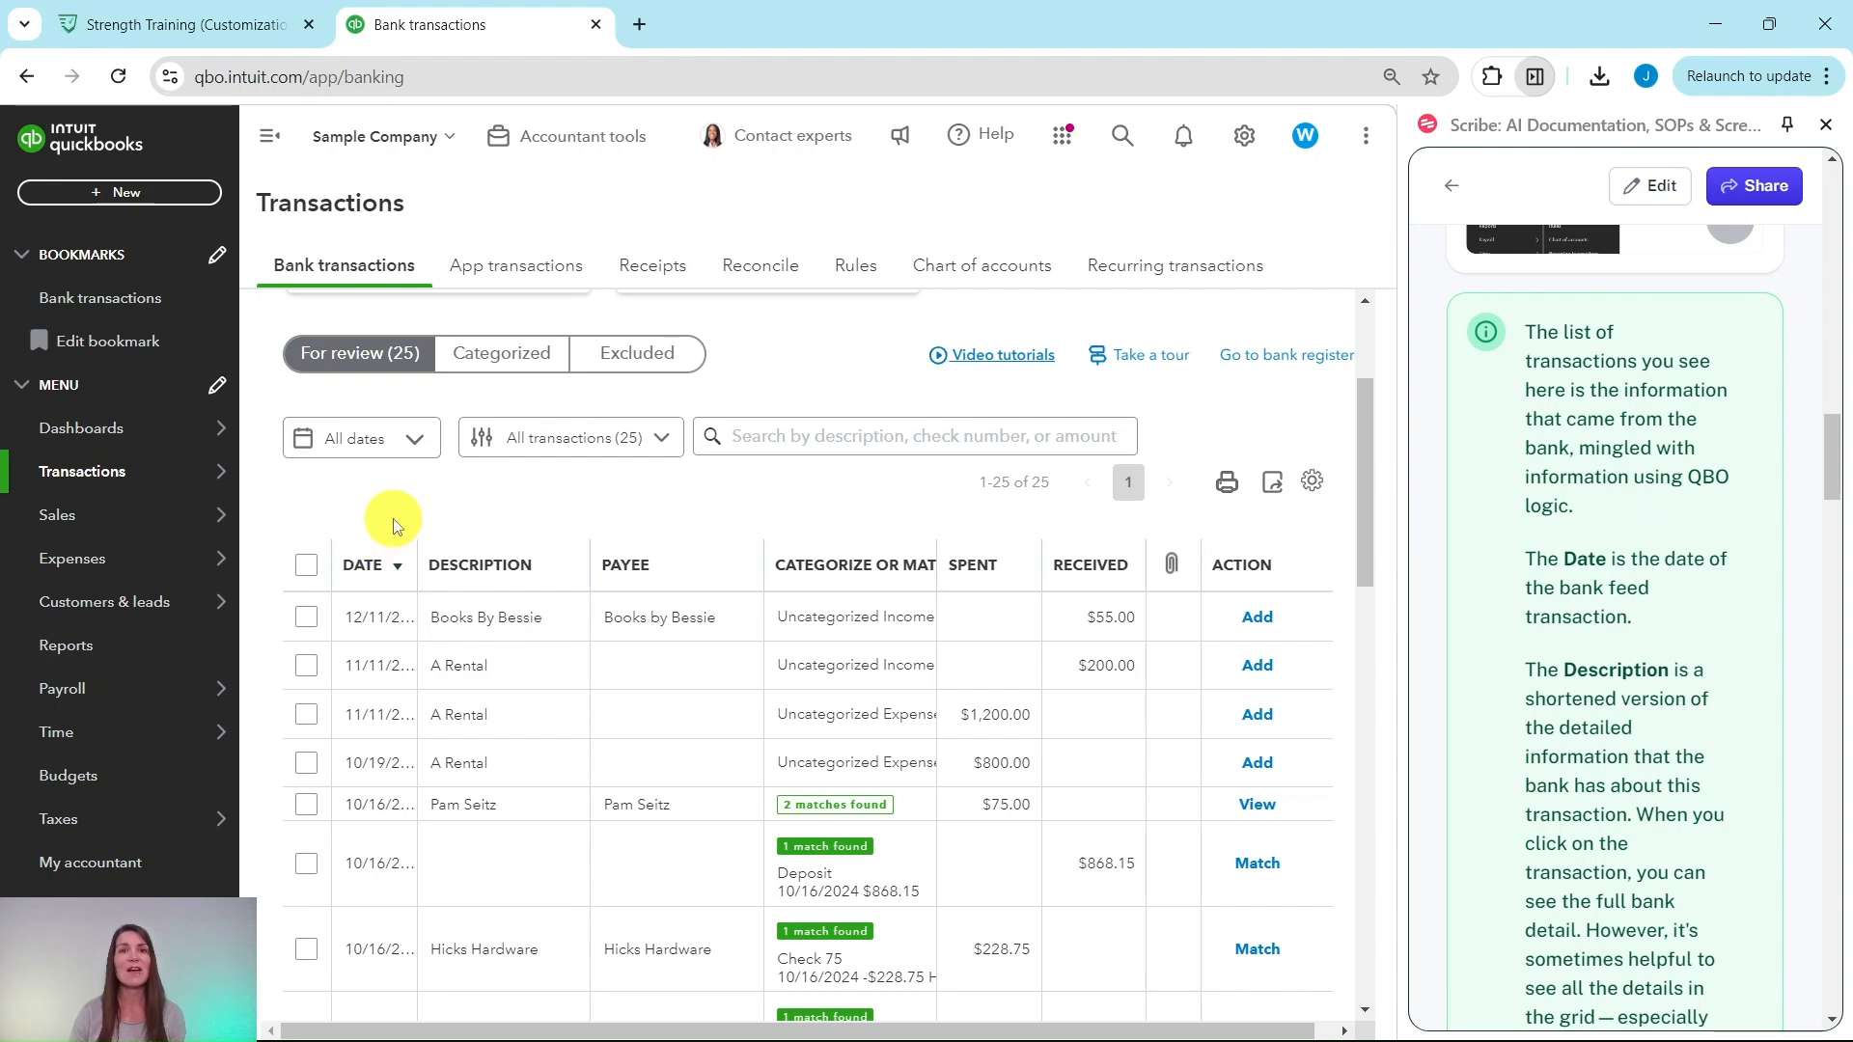
pyautogui.scroll(-3, 1505, 531)
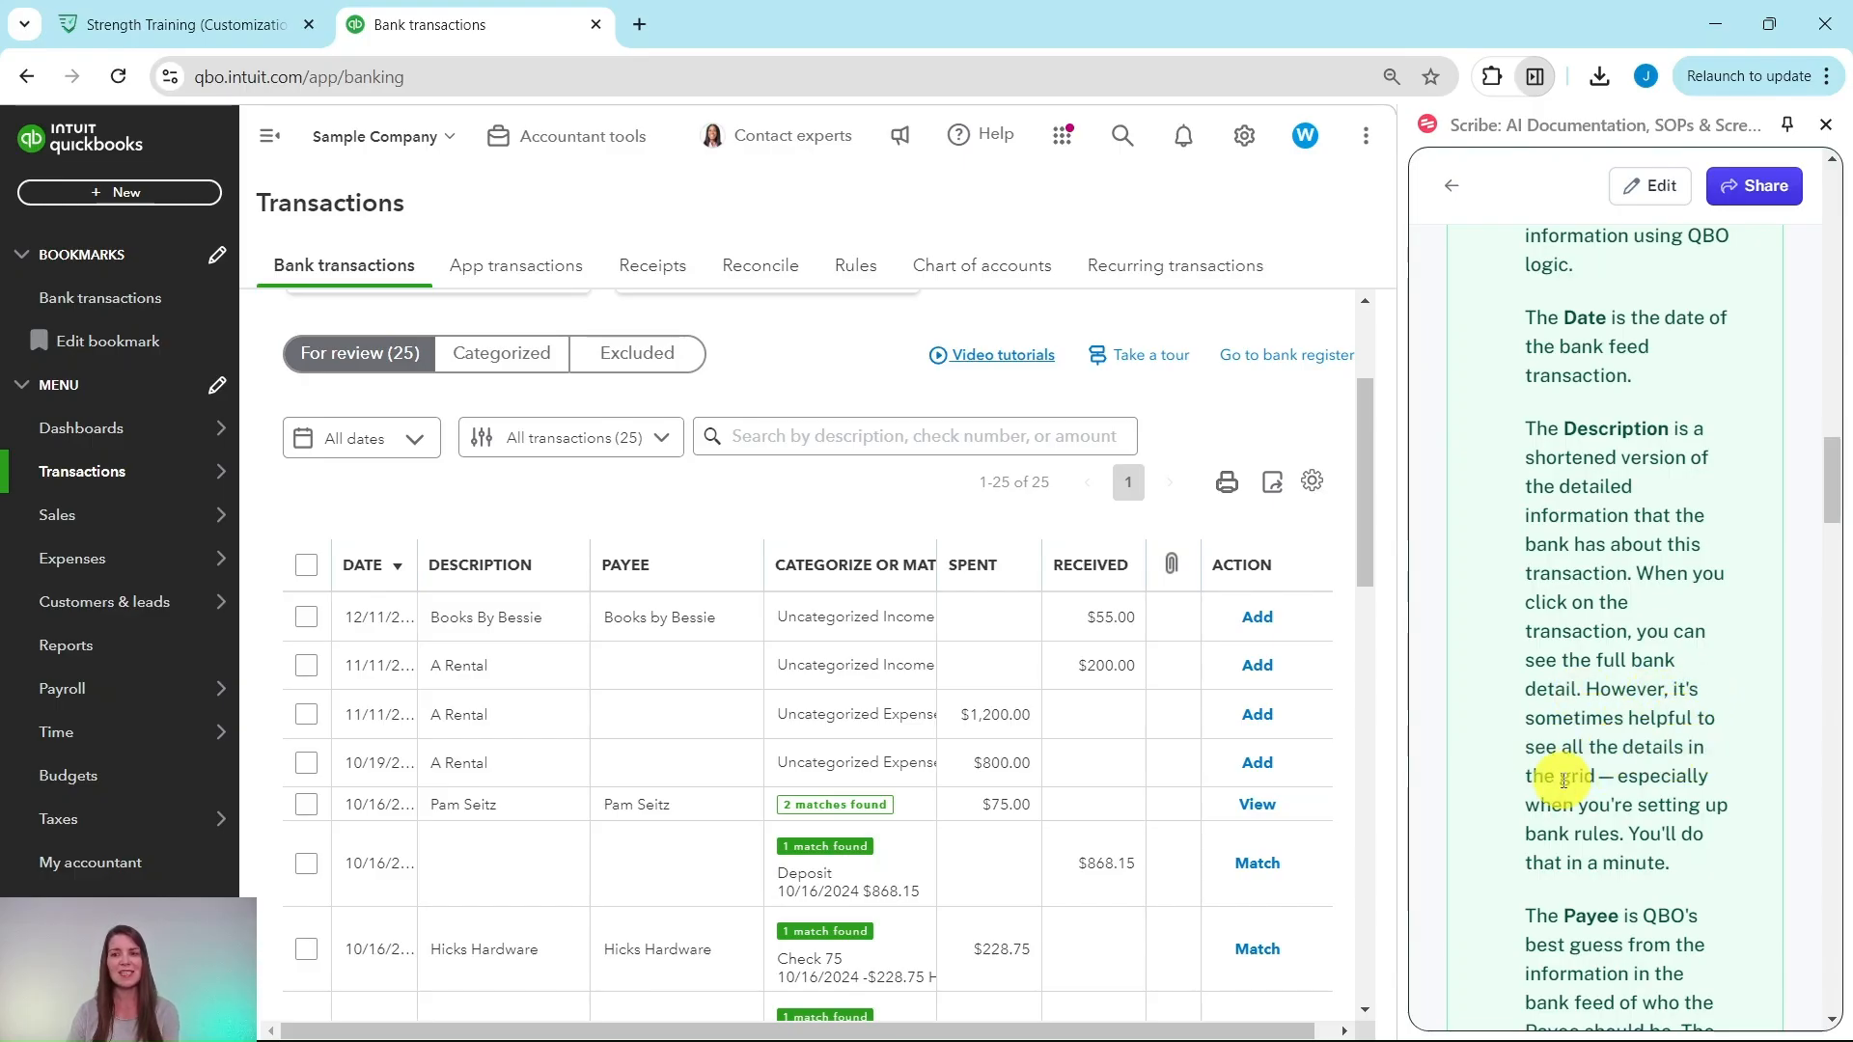
pyautogui.scroll(-4, 1640, 733)
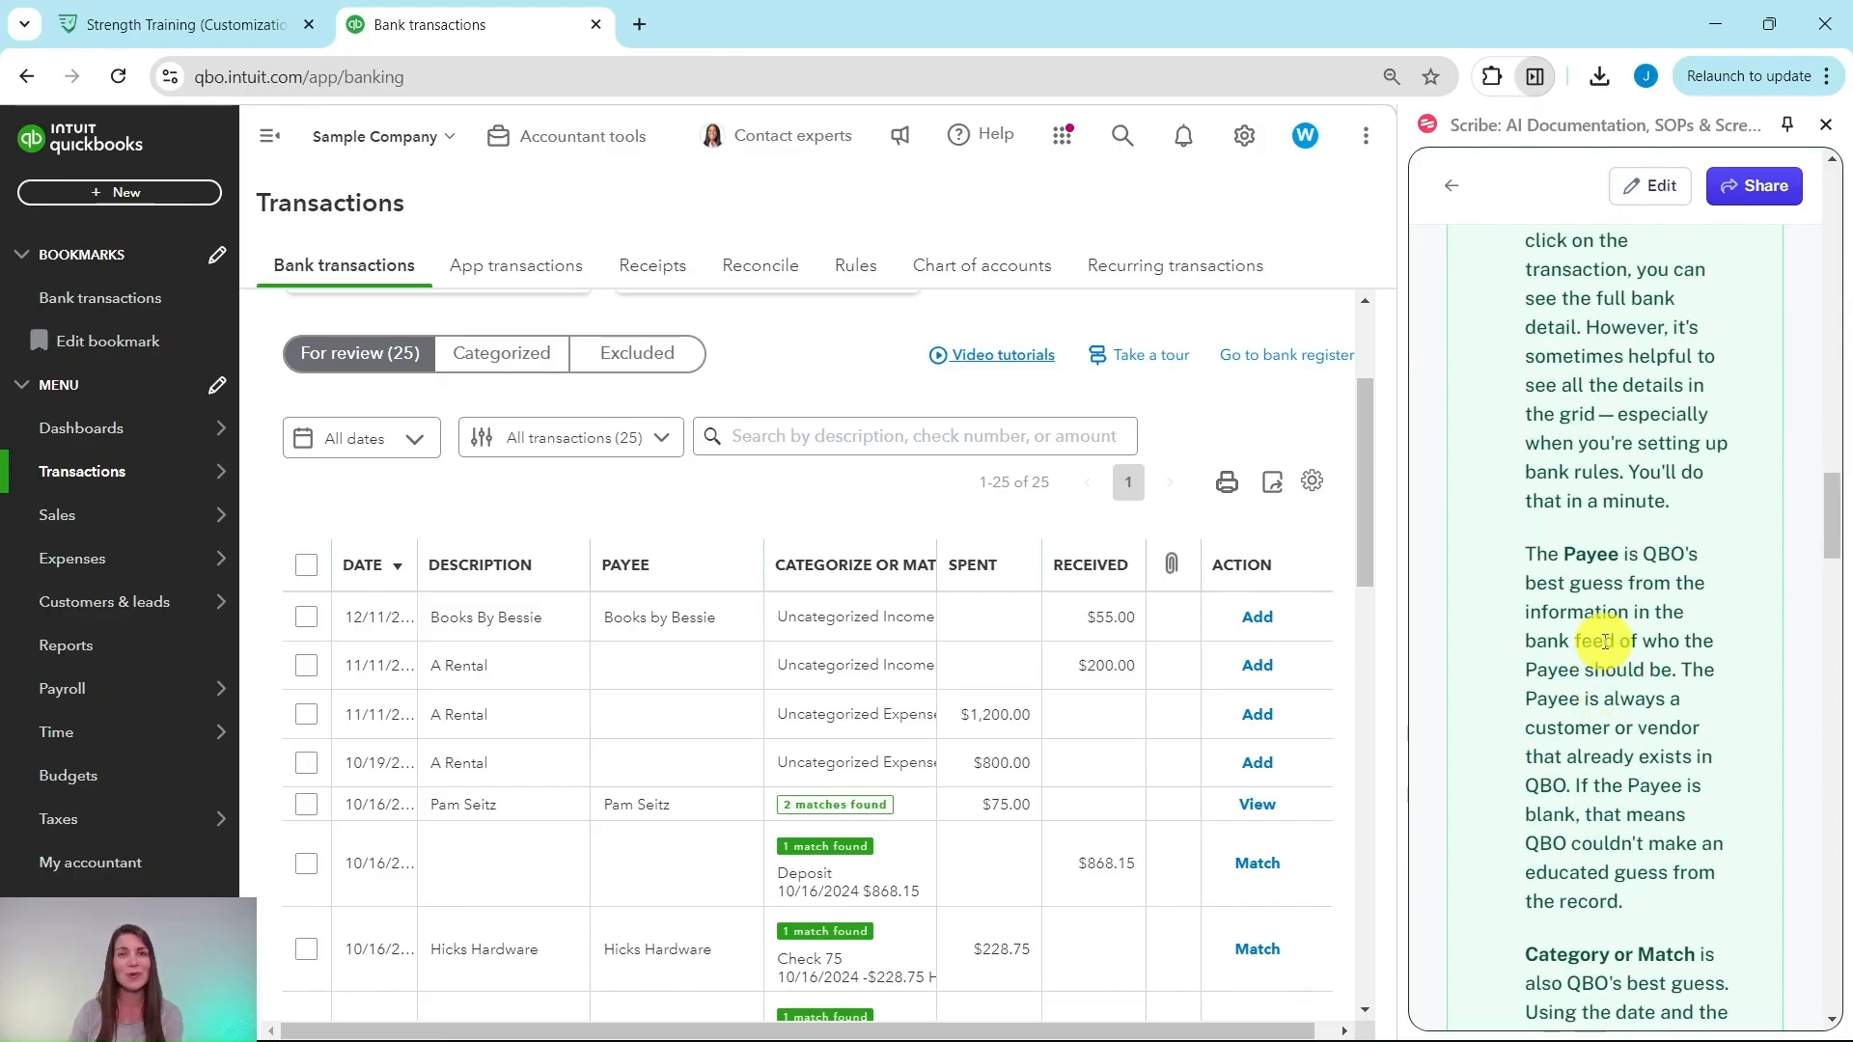
pyautogui.scroll(-3, 1621, 569)
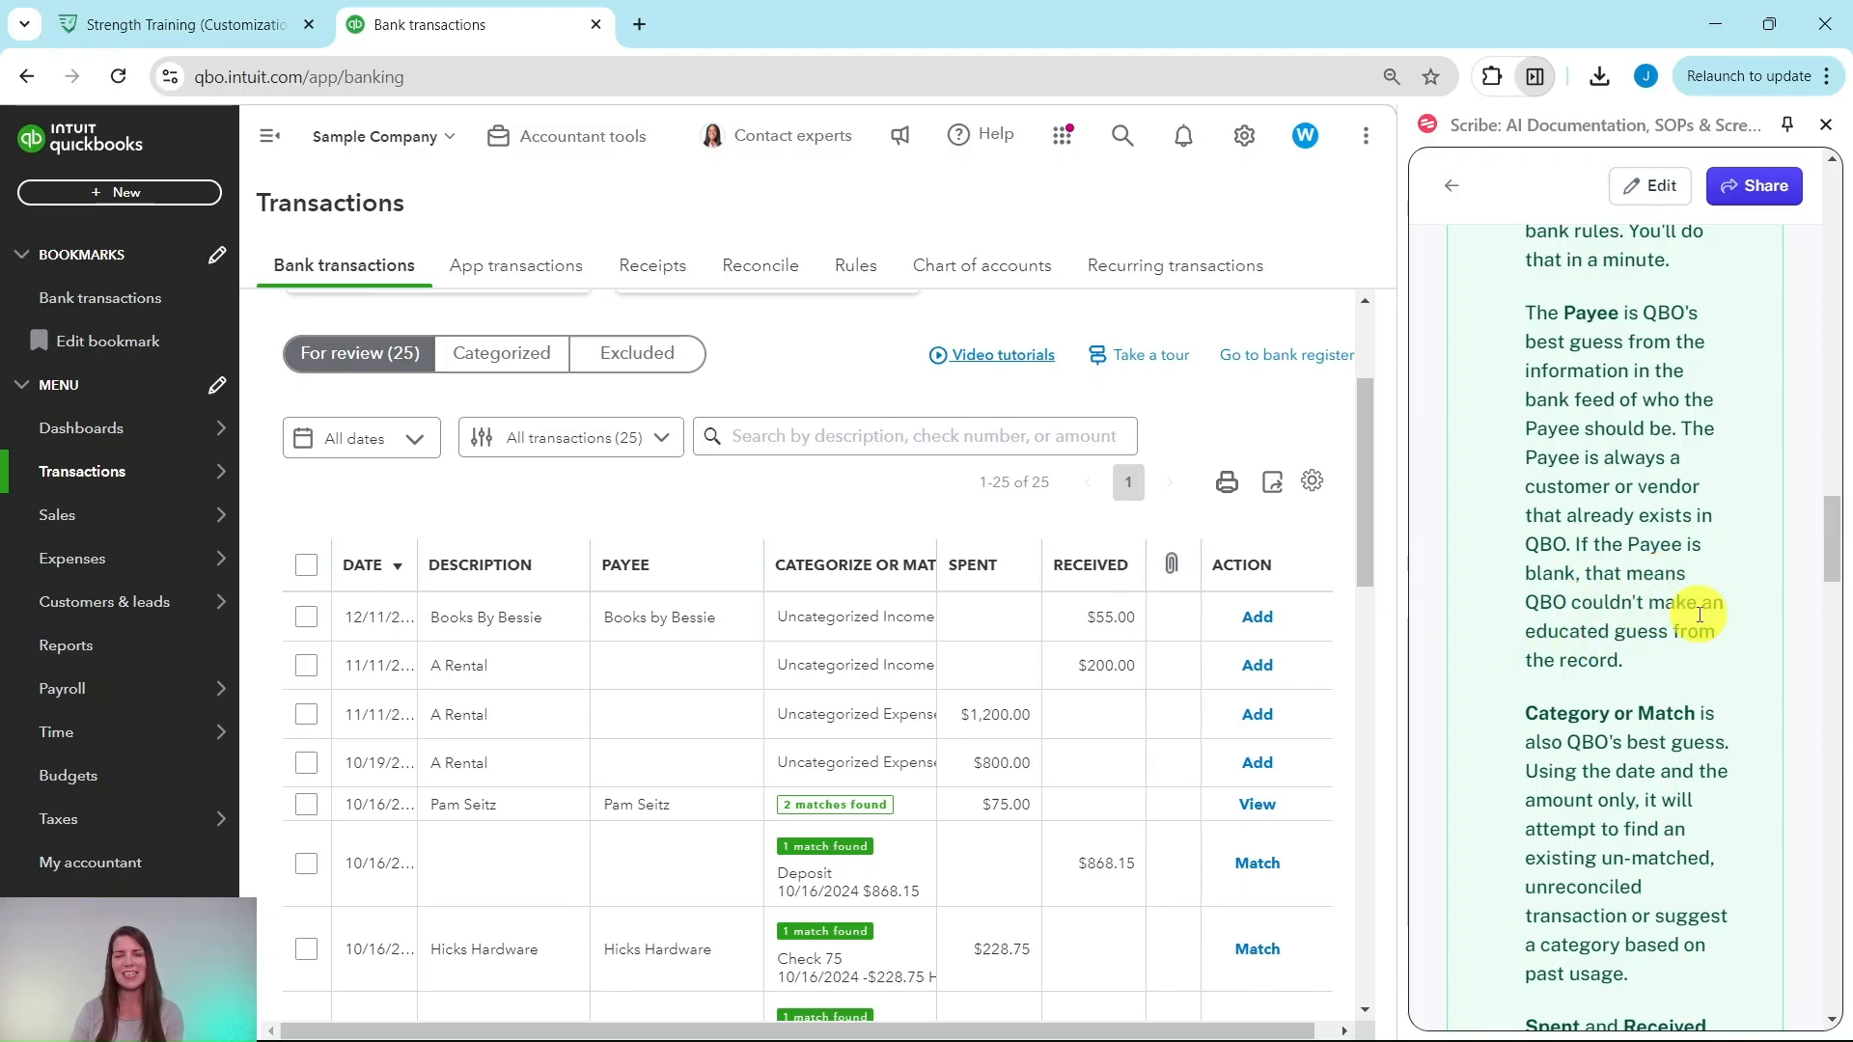
pyautogui.scroll(-4, 1676, 622)
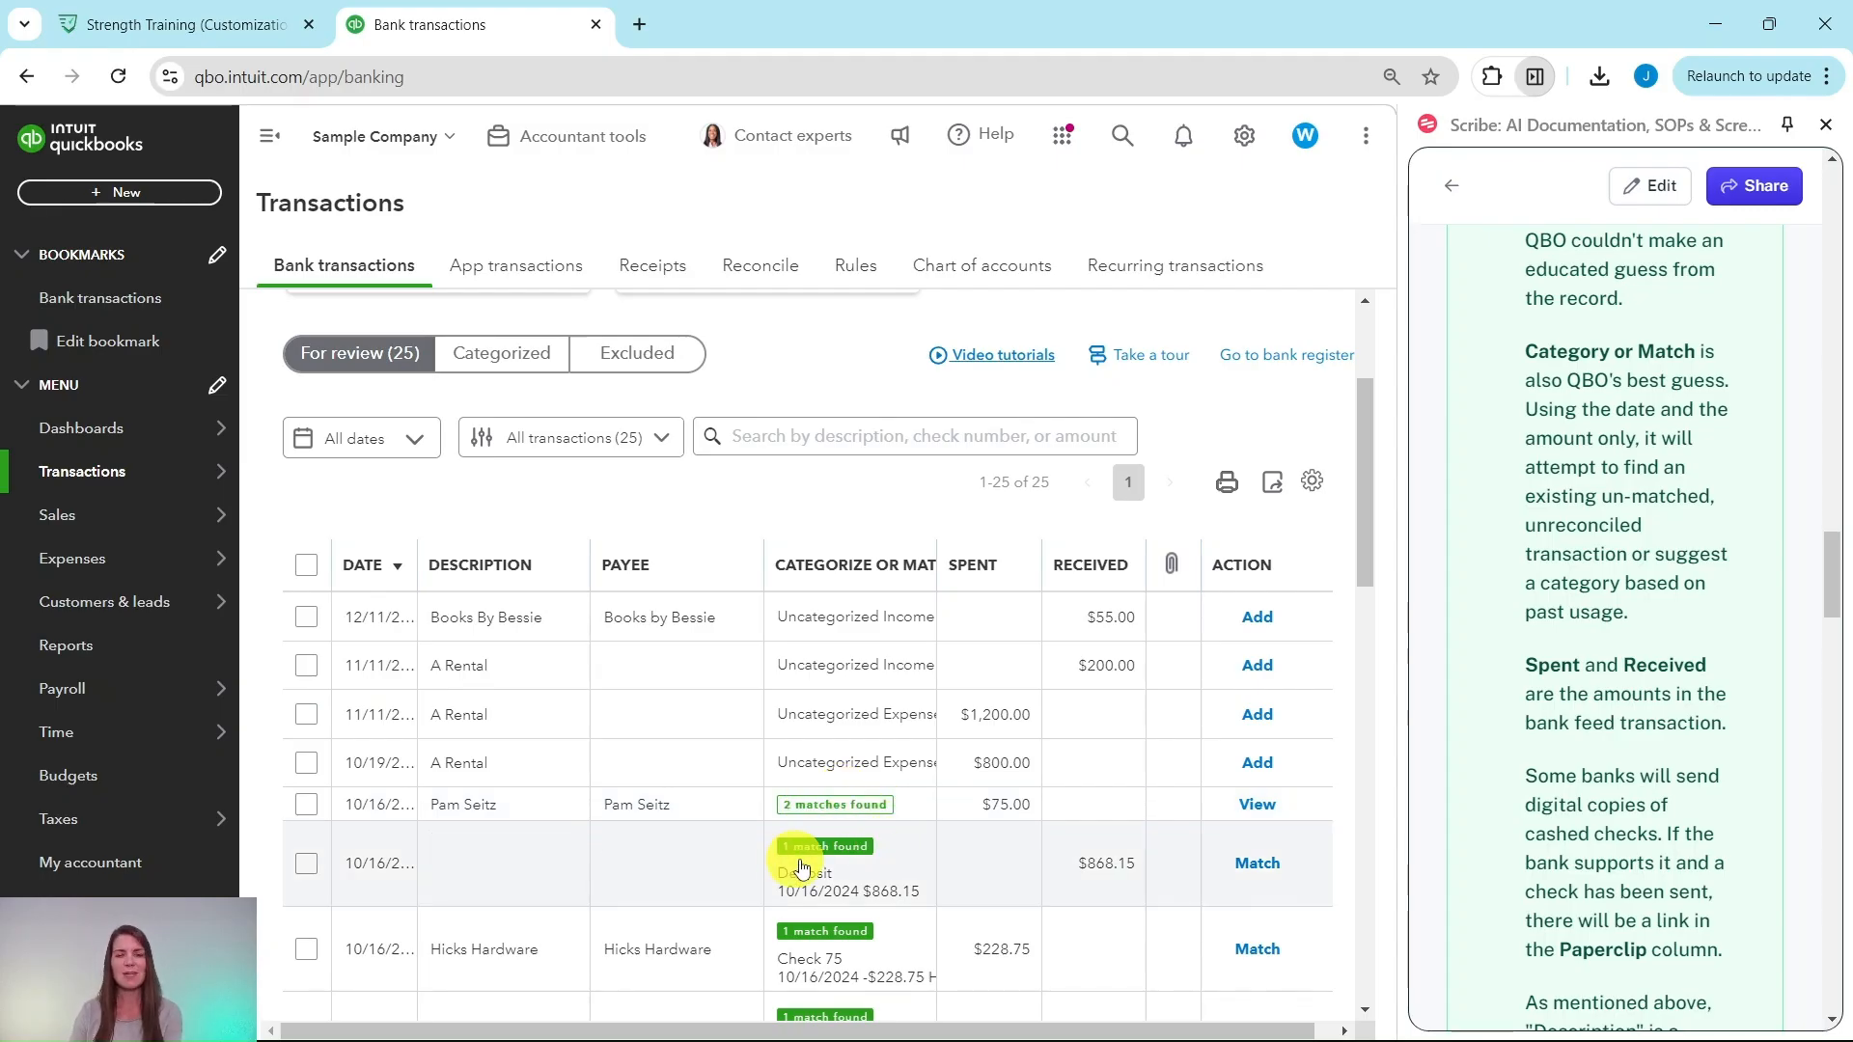
pyautogui.scroll(-4, 1620, 569)
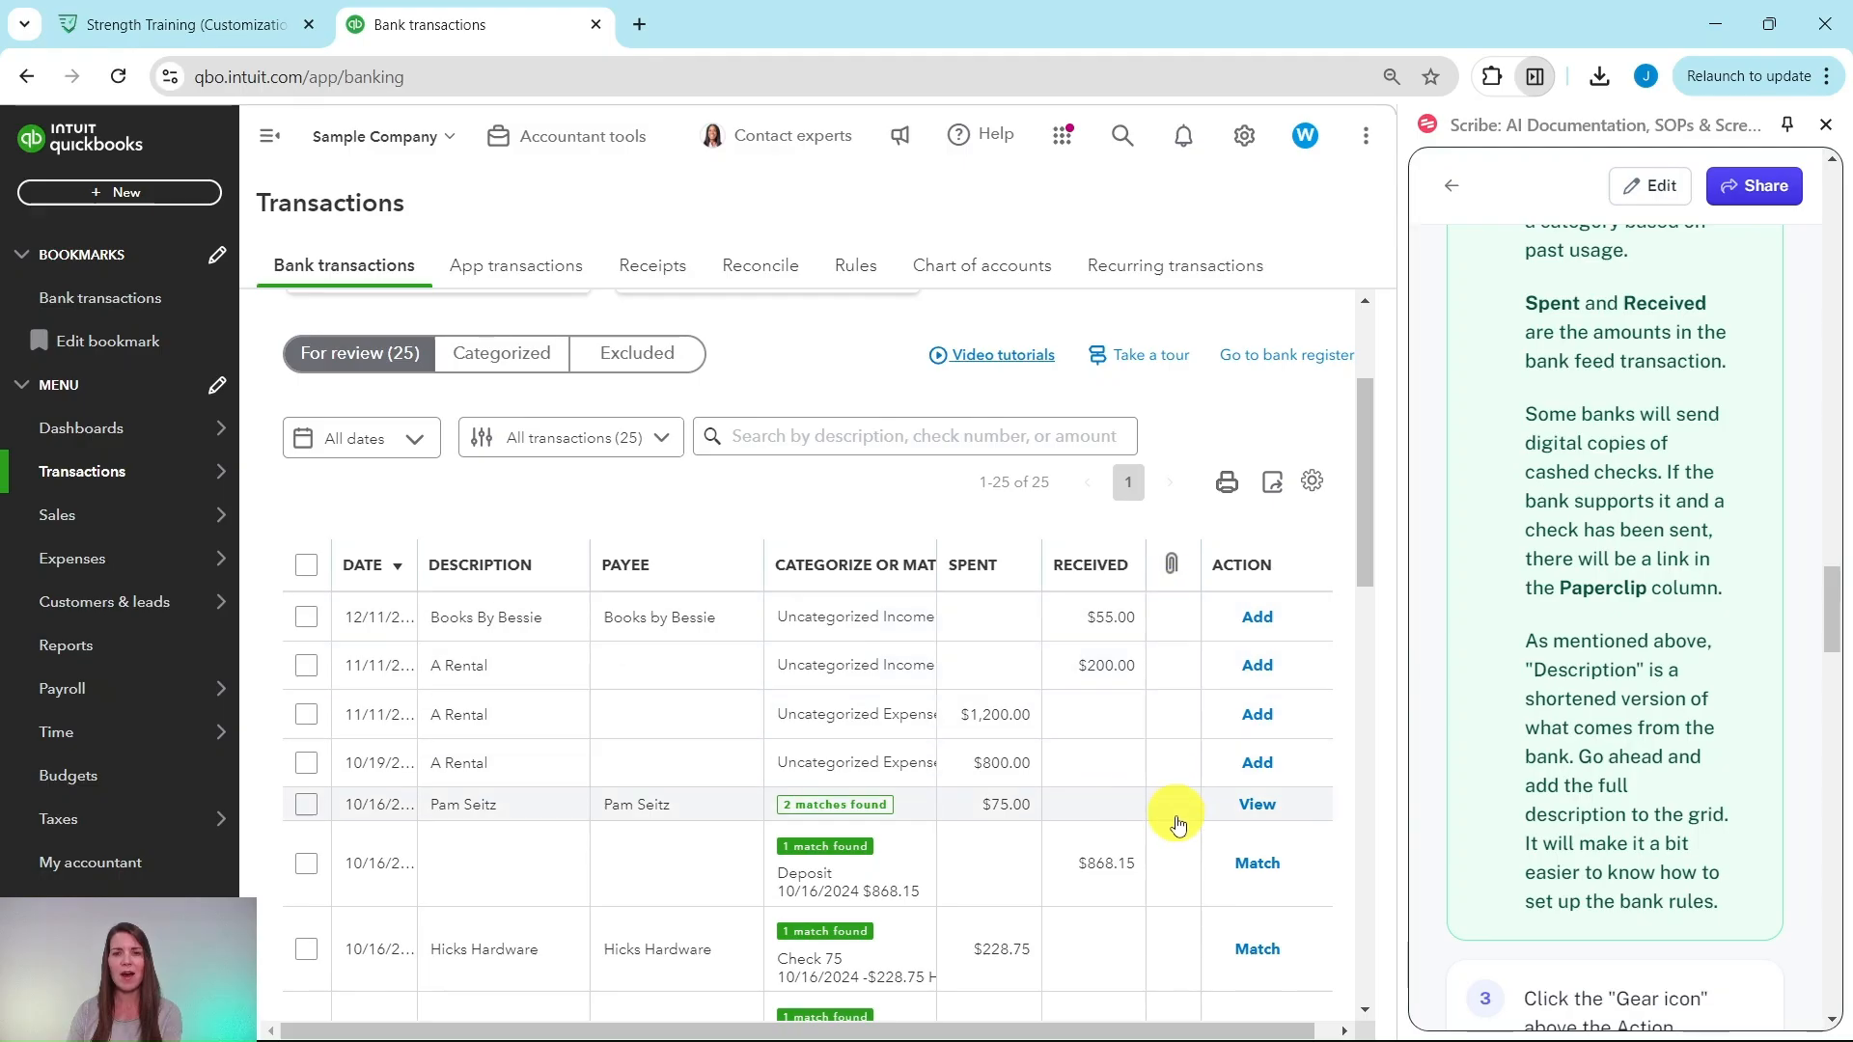
pyautogui.scroll(-1, 1494, 582)
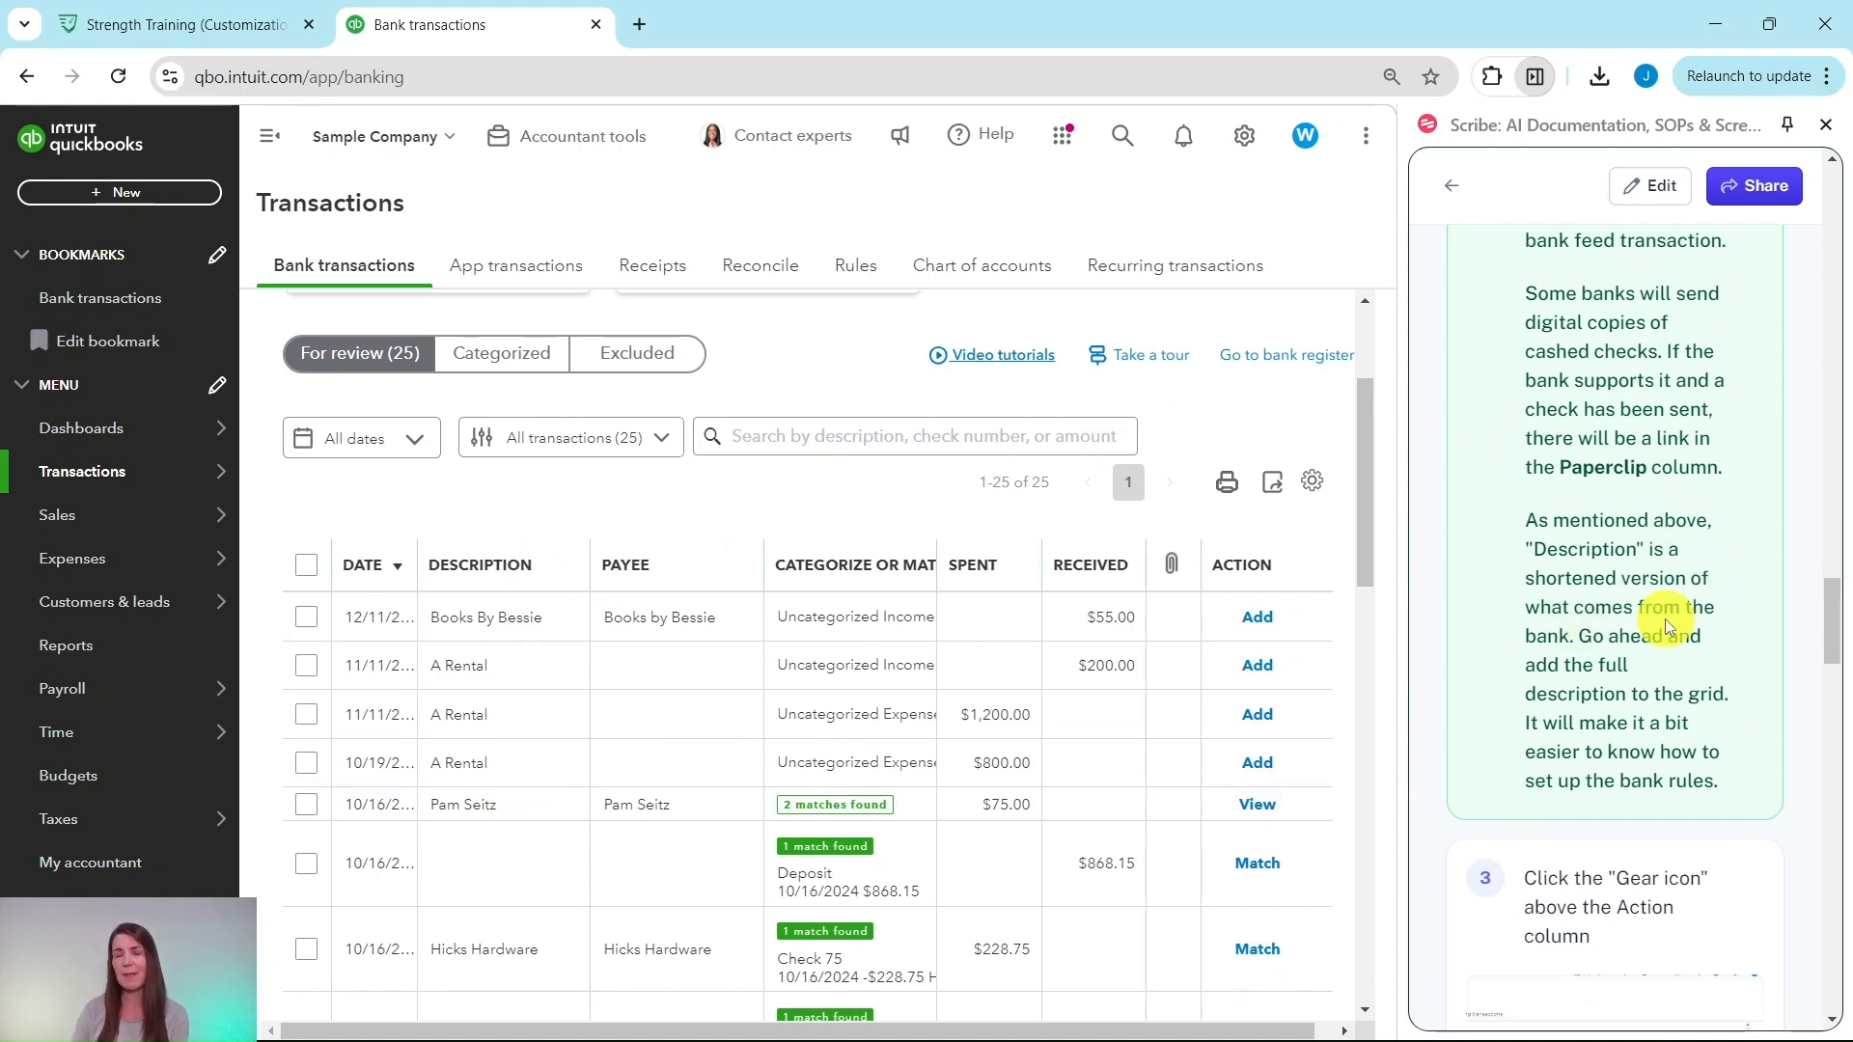
pyautogui.scroll(-1, 1641, 640)
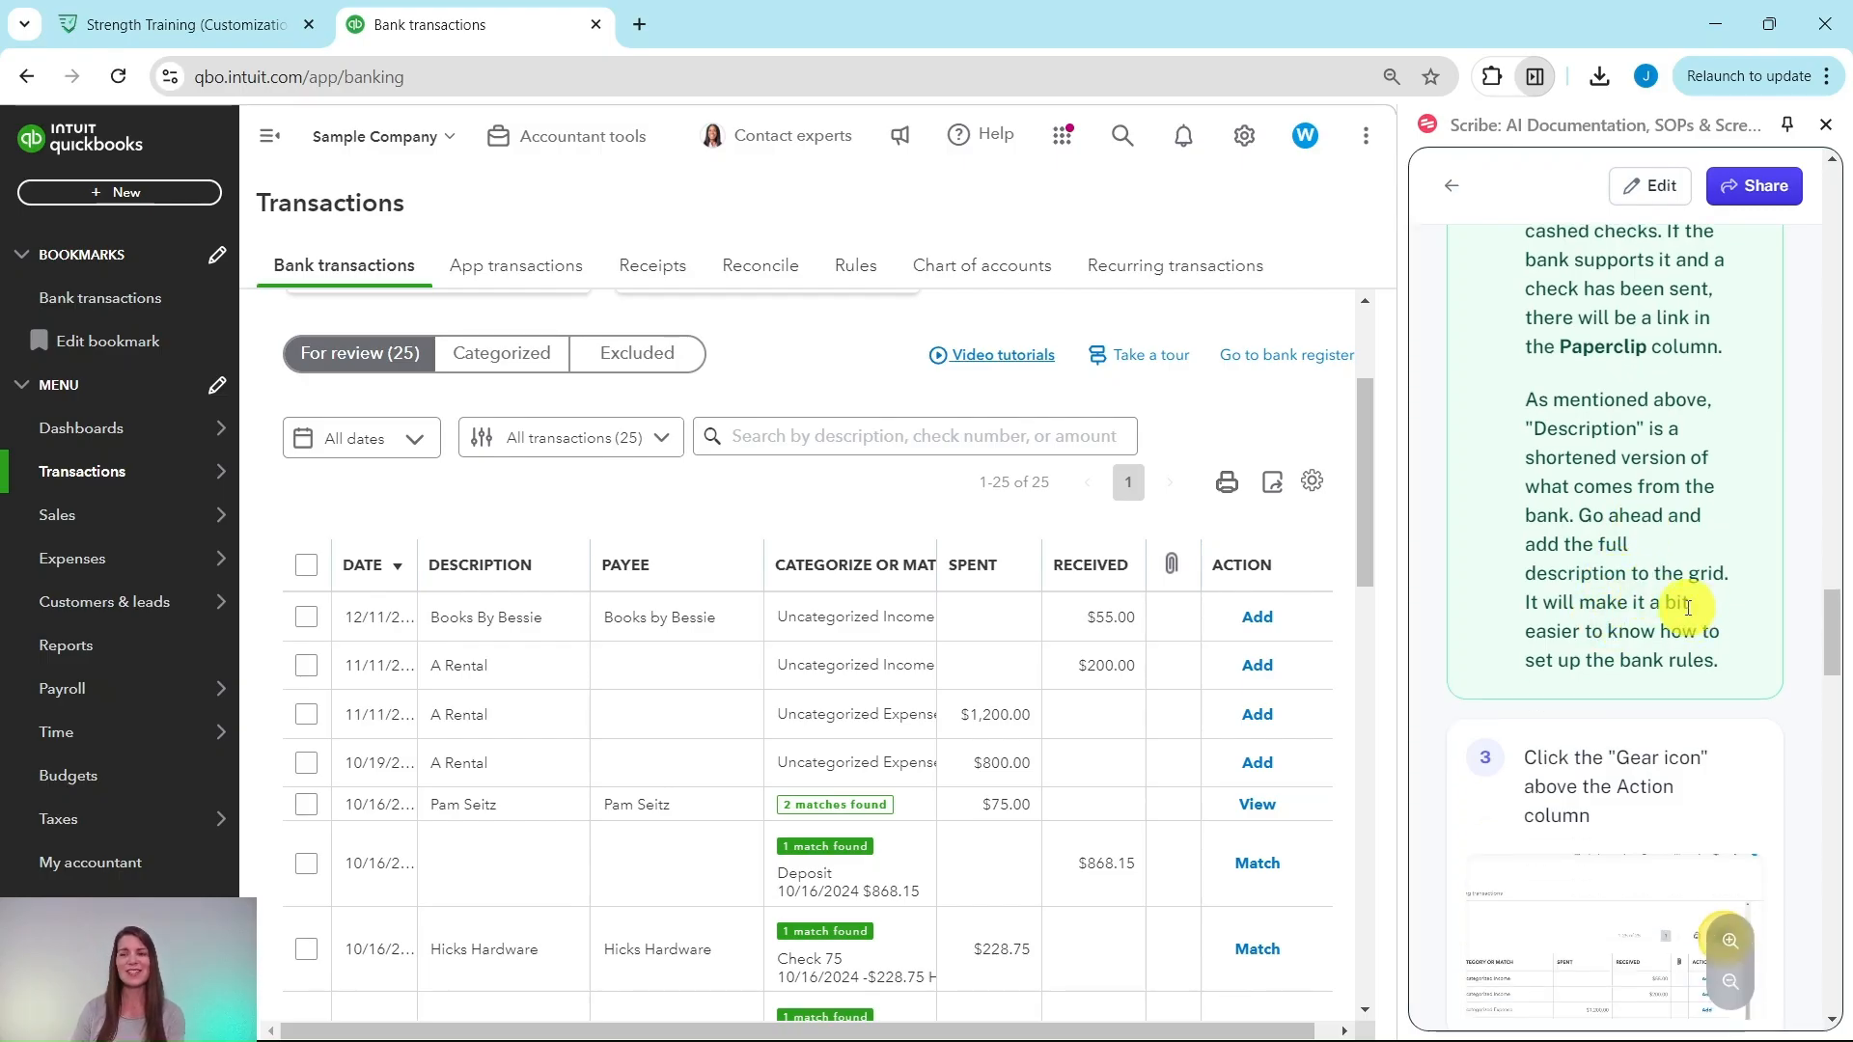
pyautogui.scroll(-1, 1587, 637)
pyautogui.scroll(-4, 1591, 628)
pyautogui.scroll(1, 1568, 541)
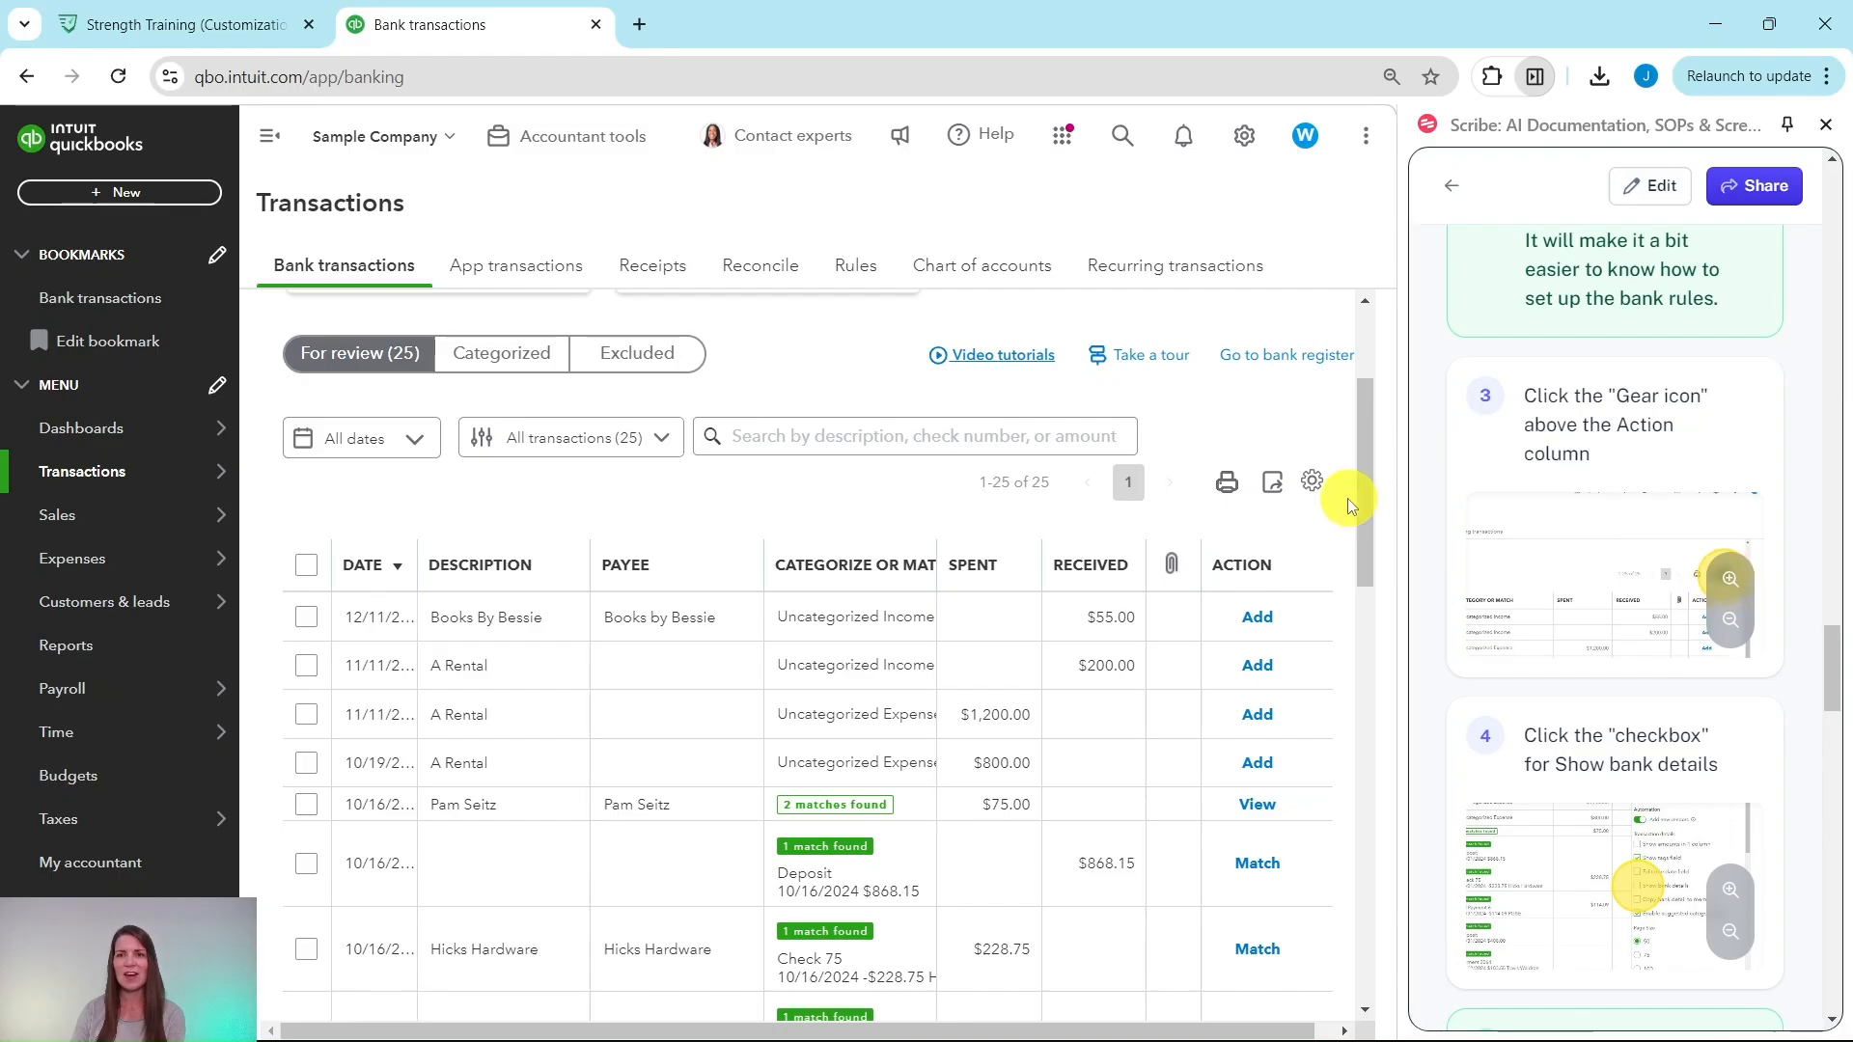
# Step: Turn on Show bank details in the column settings so a Bank Detail column replaces Description
pyautogui.click(1310, 492)
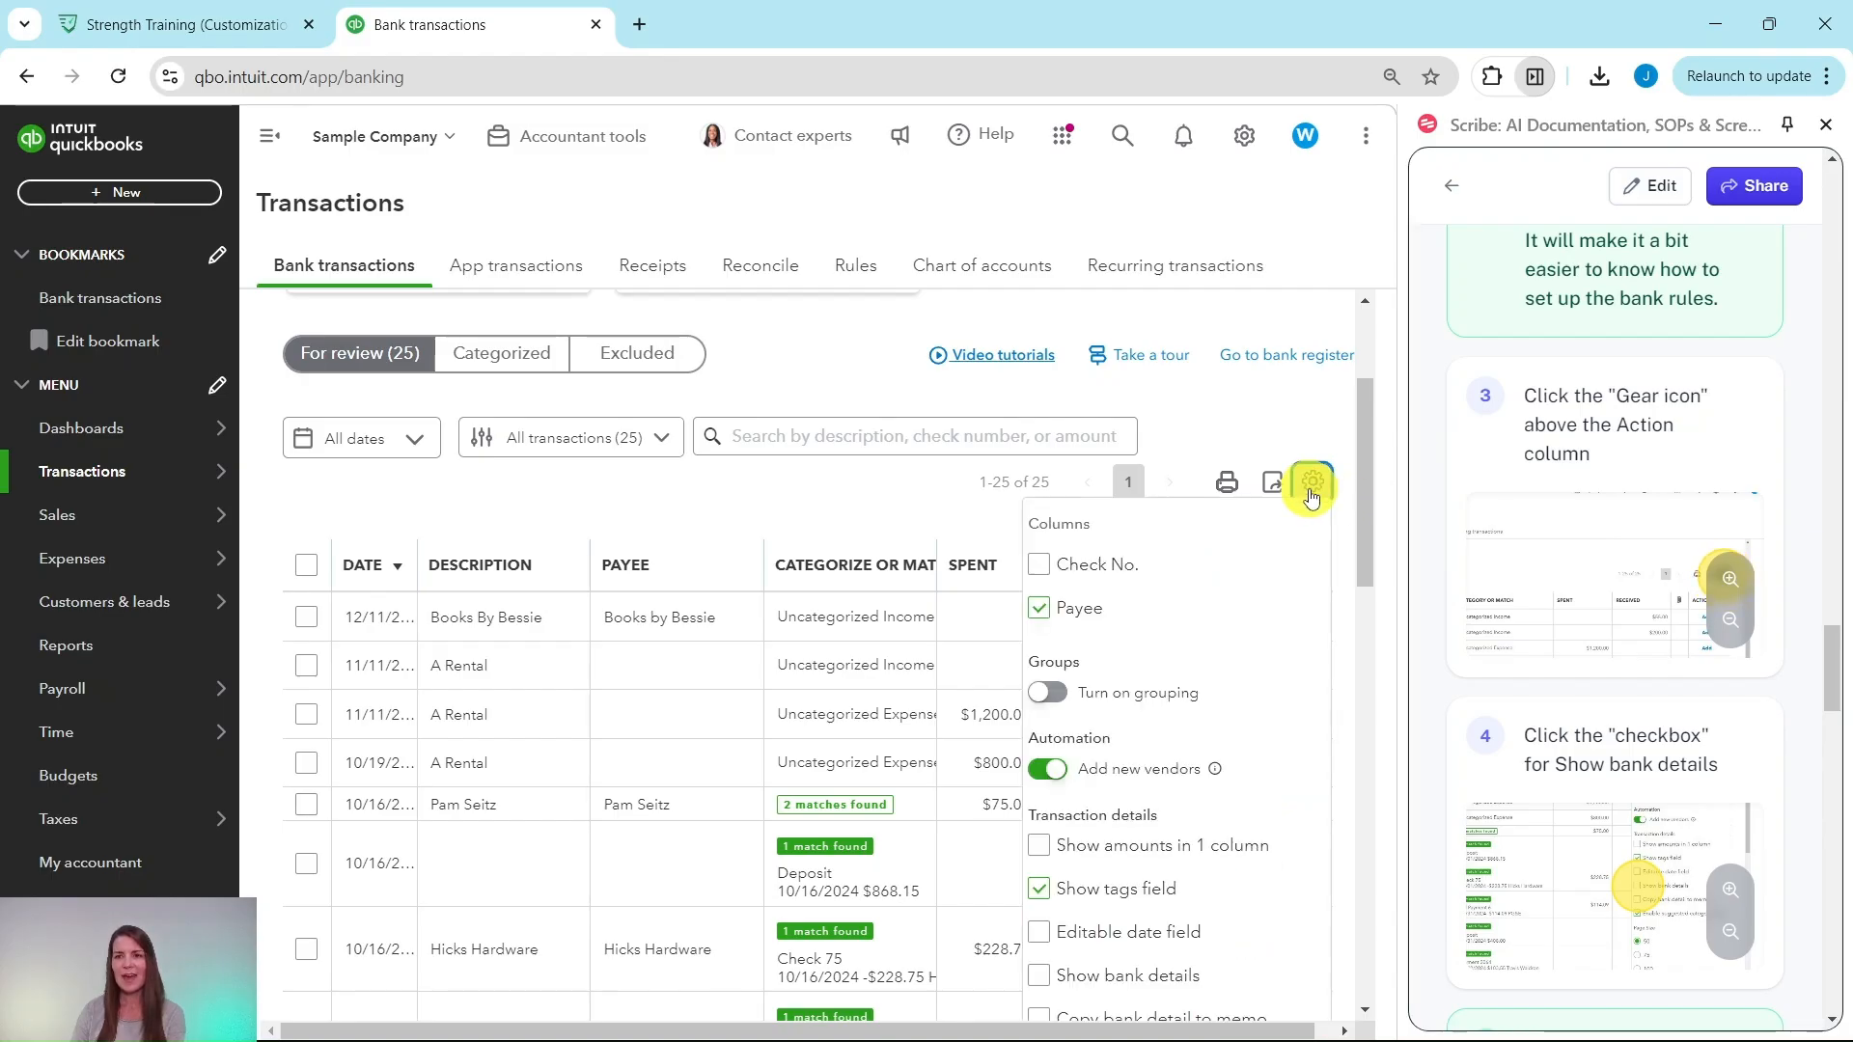
pyautogui.scroll(-2, 1617, 512)
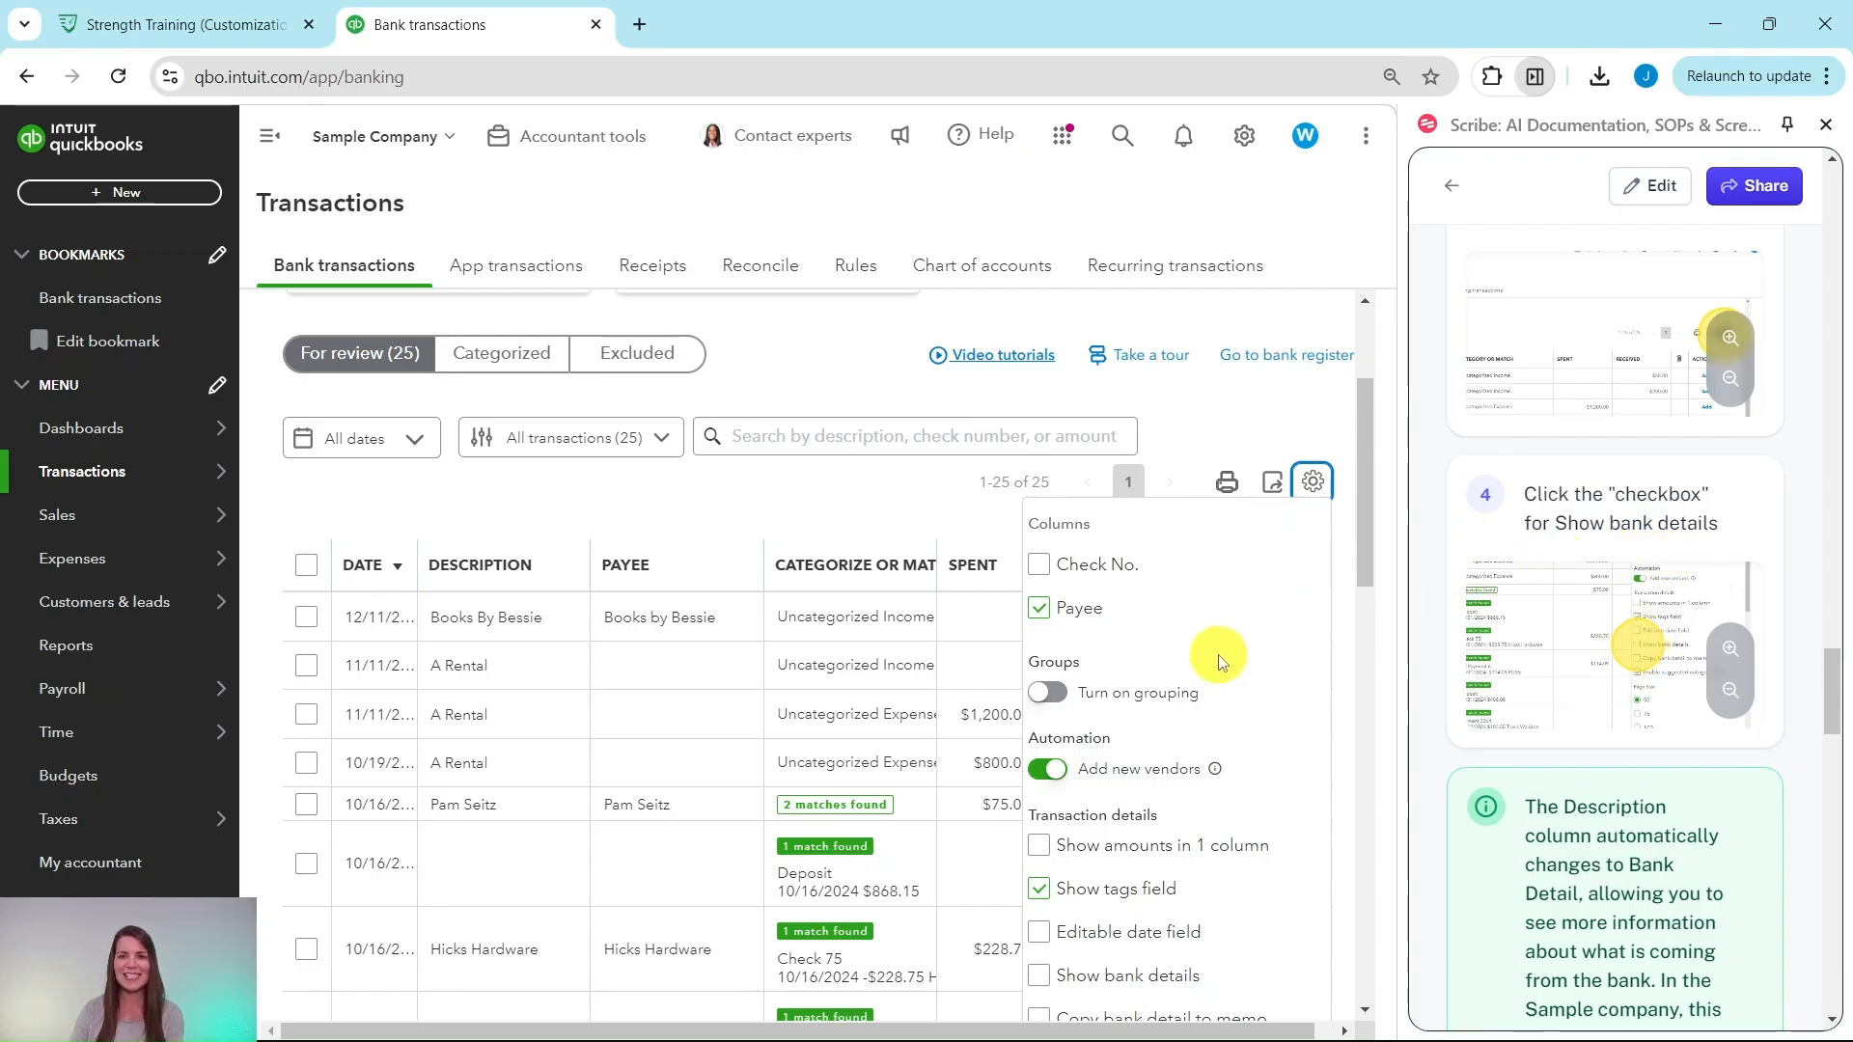
pyautogui.scroll(-1, 1219, 662)
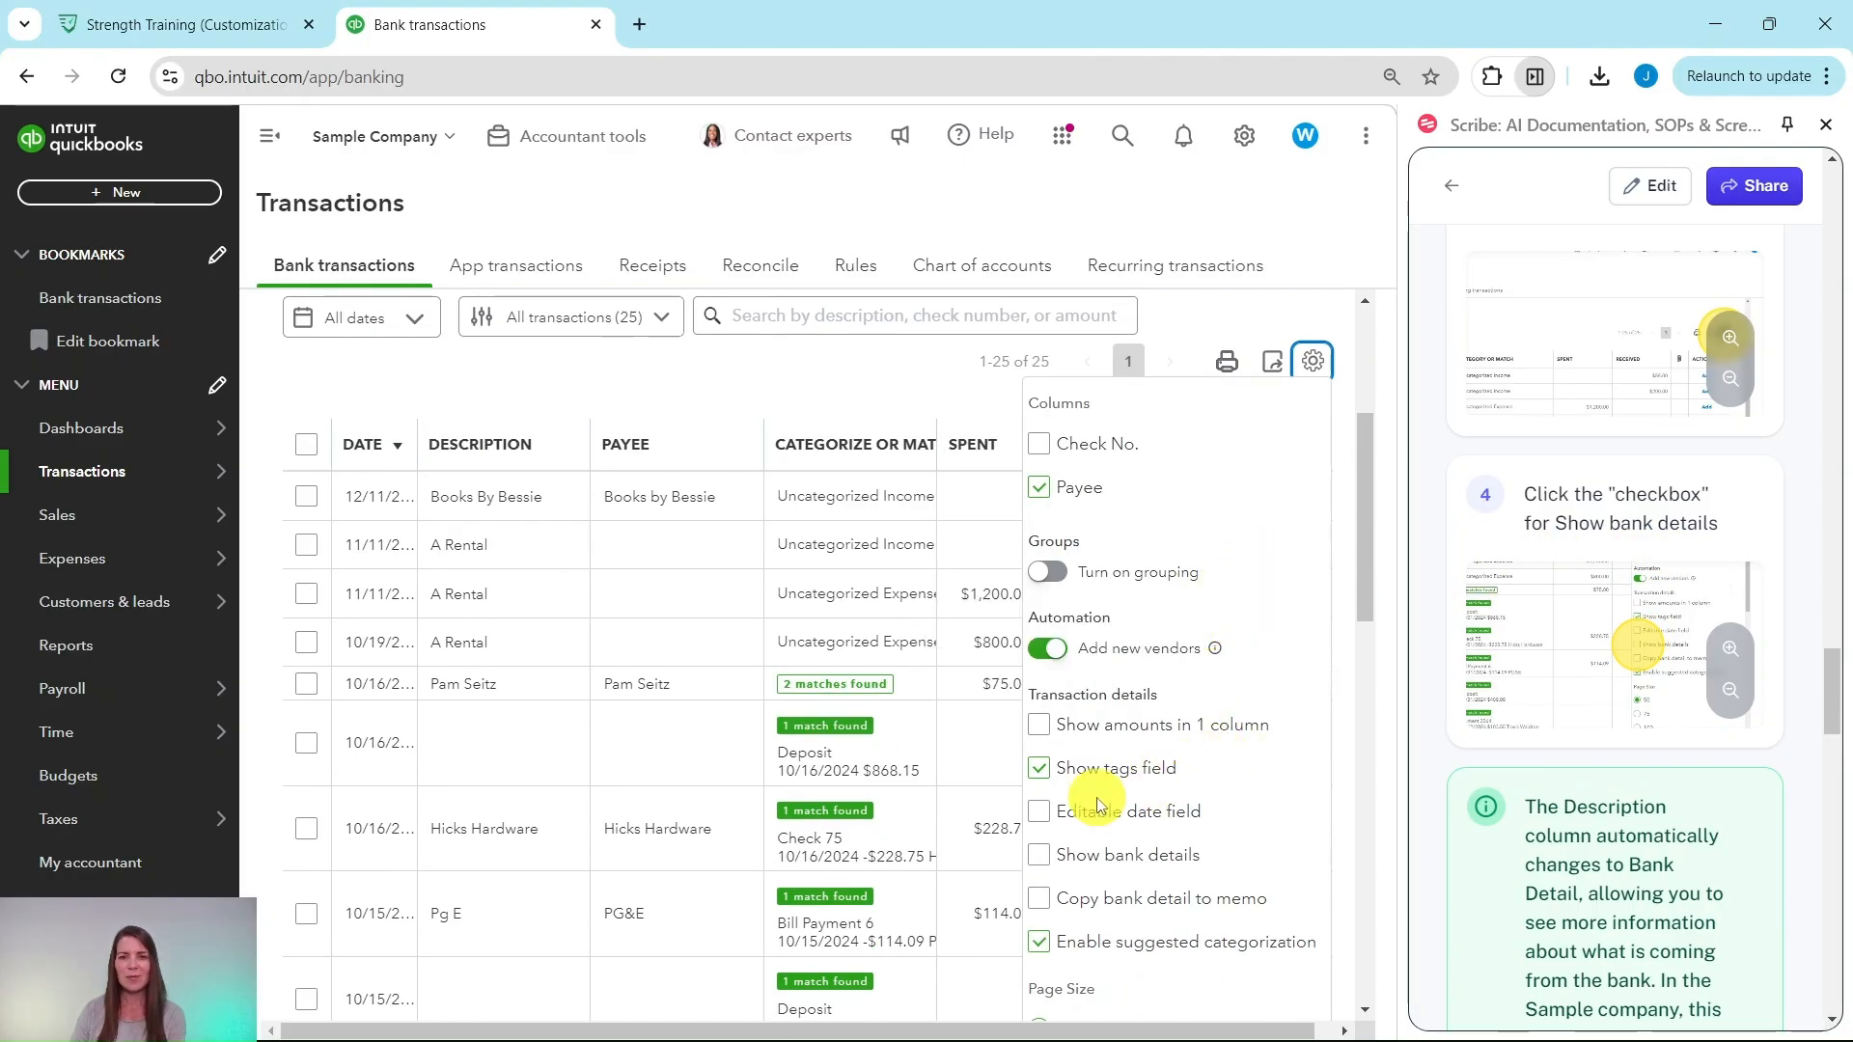
pyautogui.click(1040, 855)
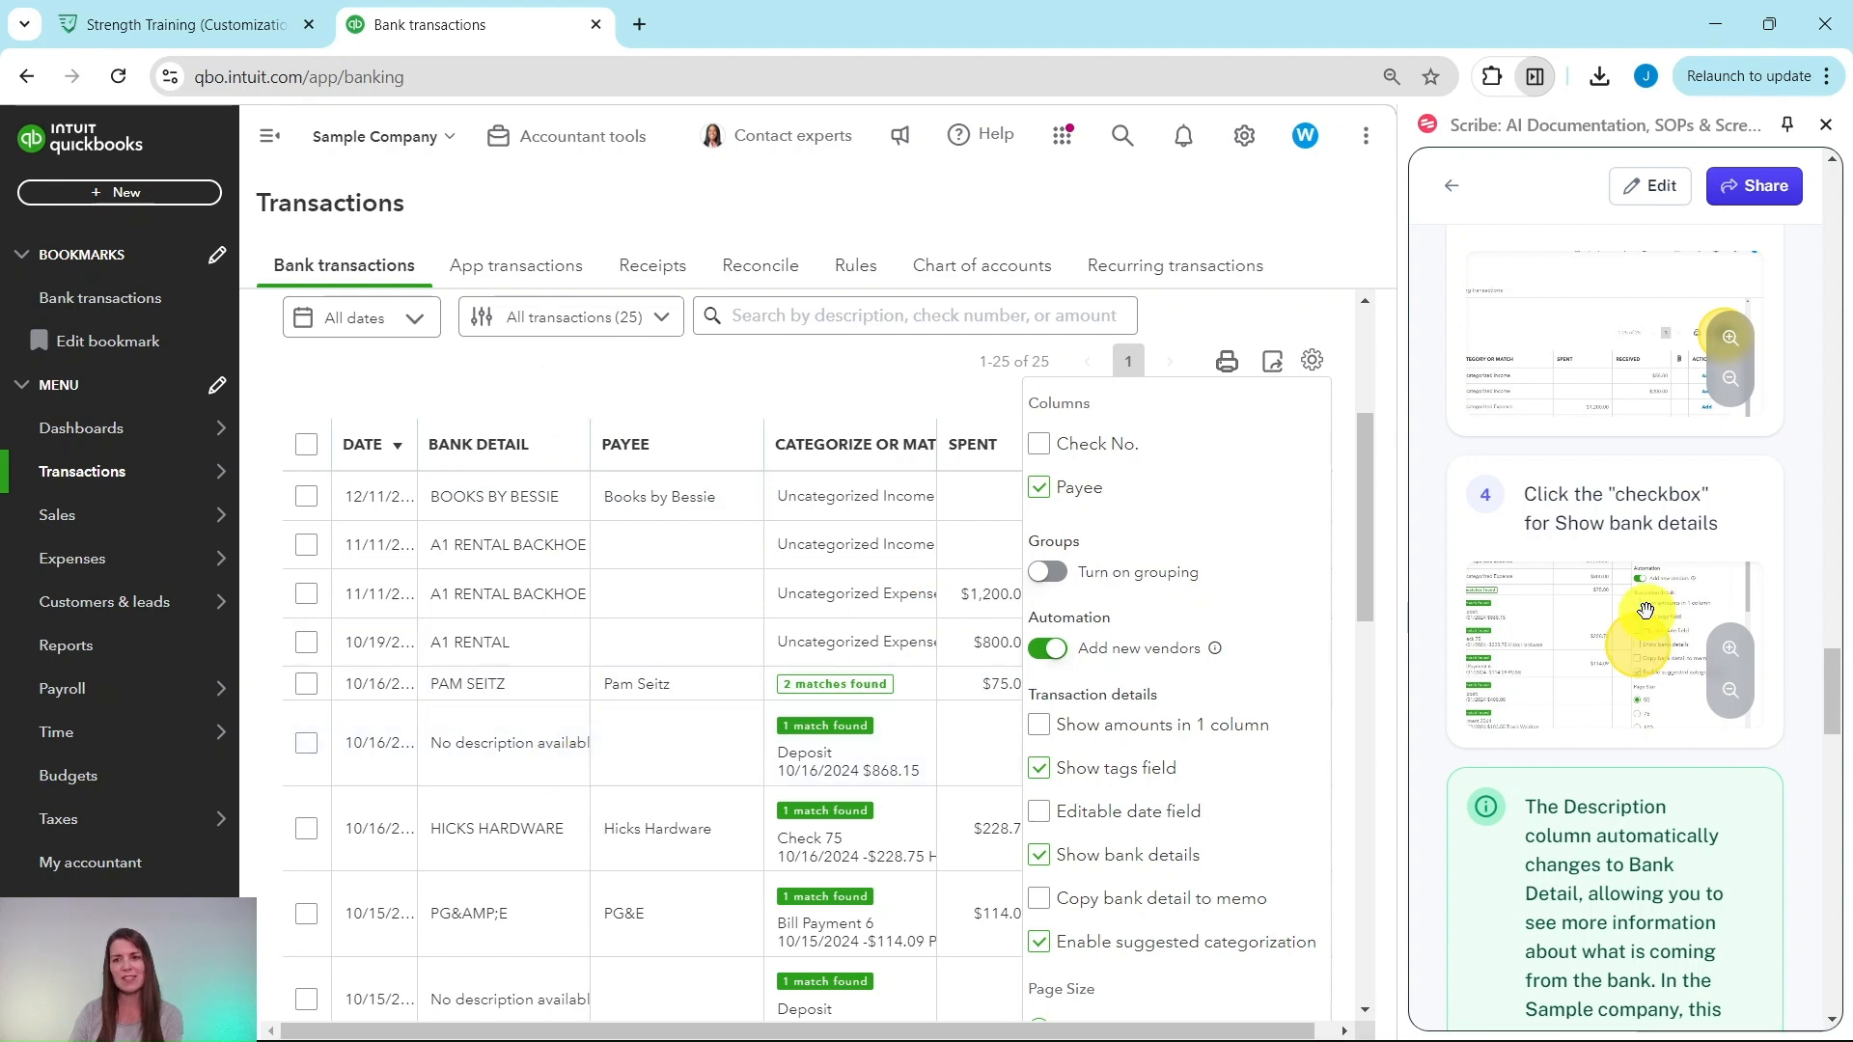
pyautogui.scroll(-3, 1642, 608)
pyautogui.scroll(-2, 1641, 599)
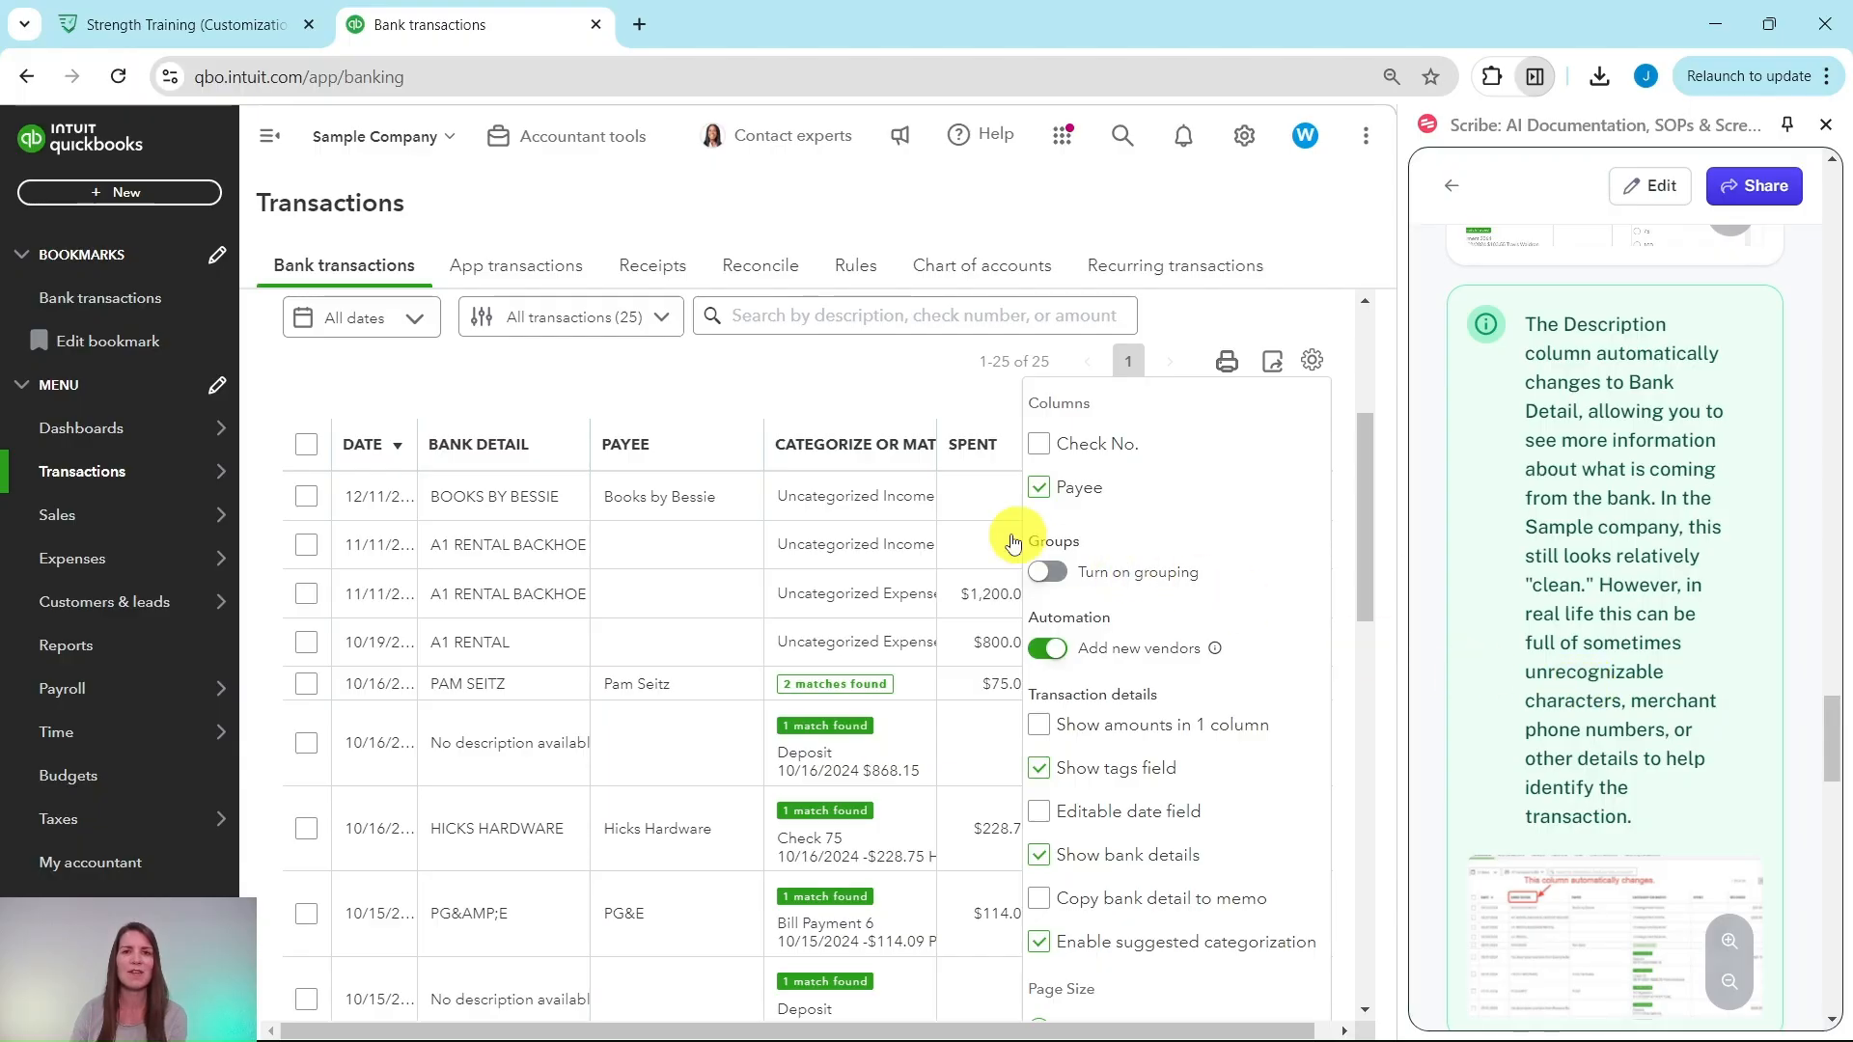
pyautogui.click(1314, 361)
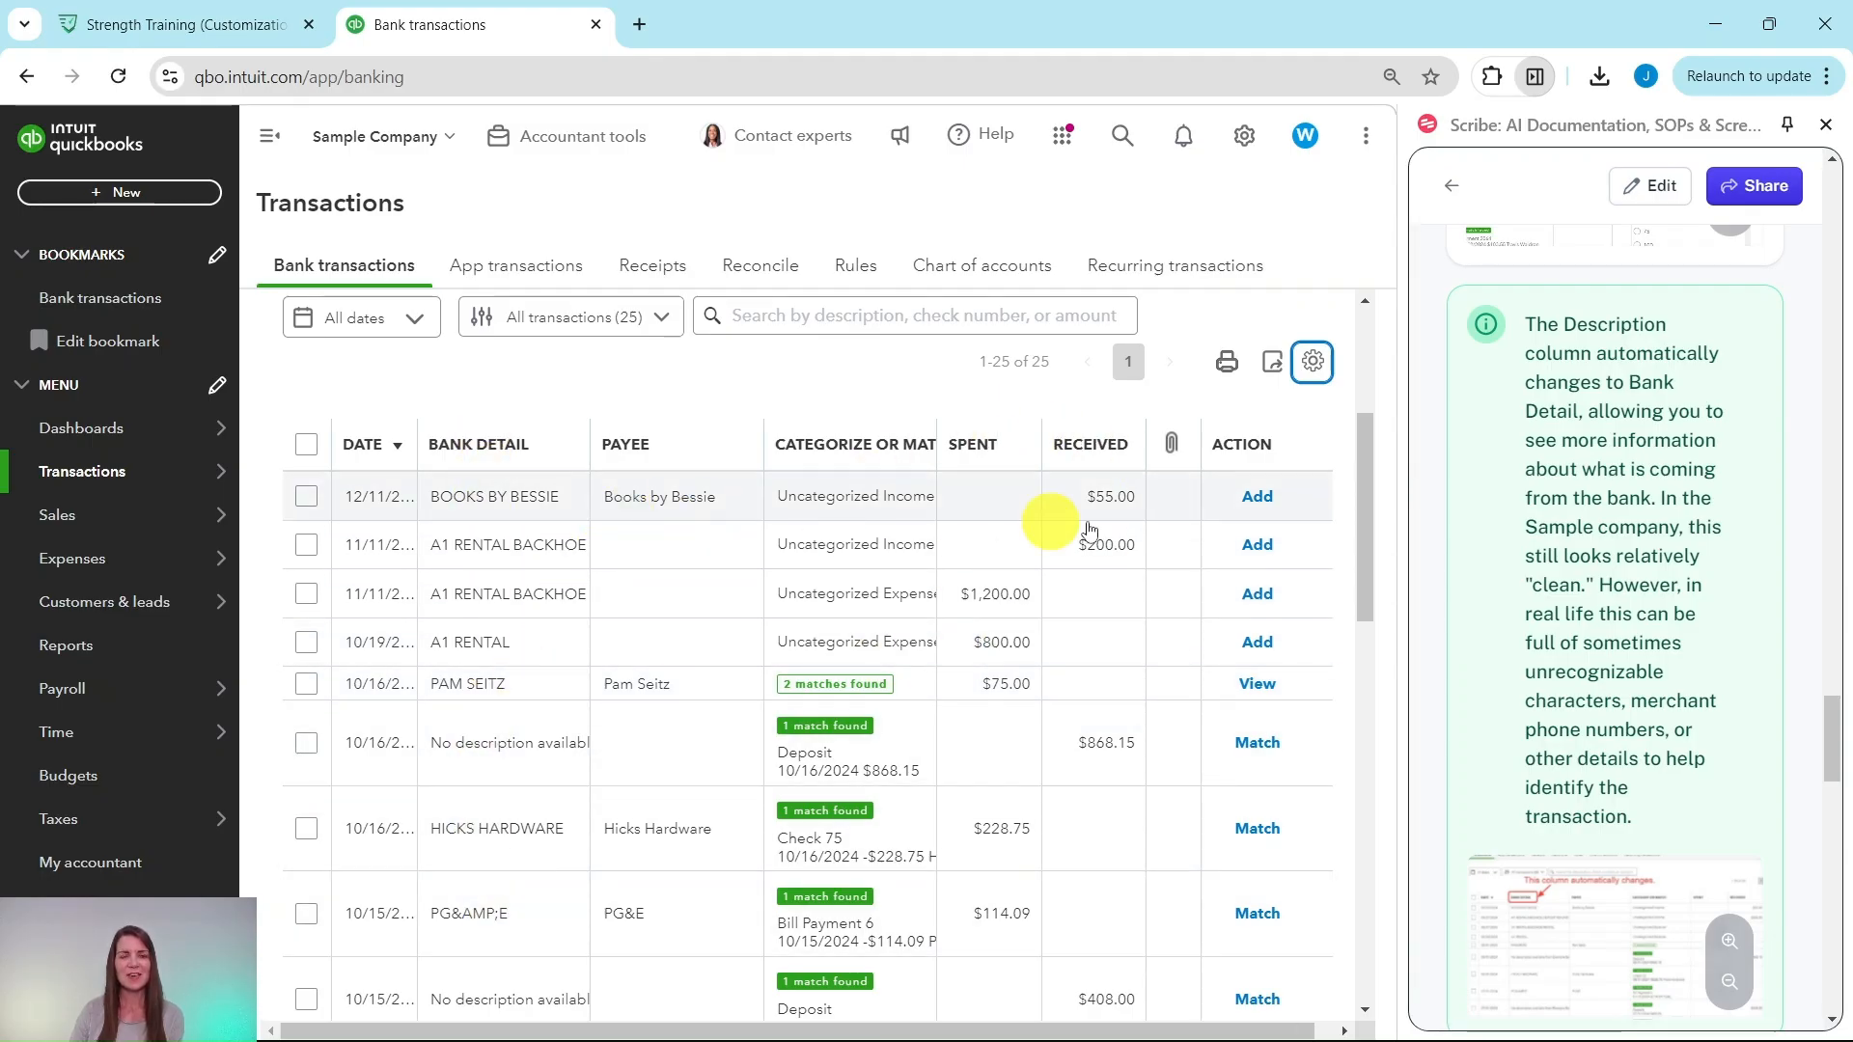
pyautogui.scroll(-6, 1592, 589)
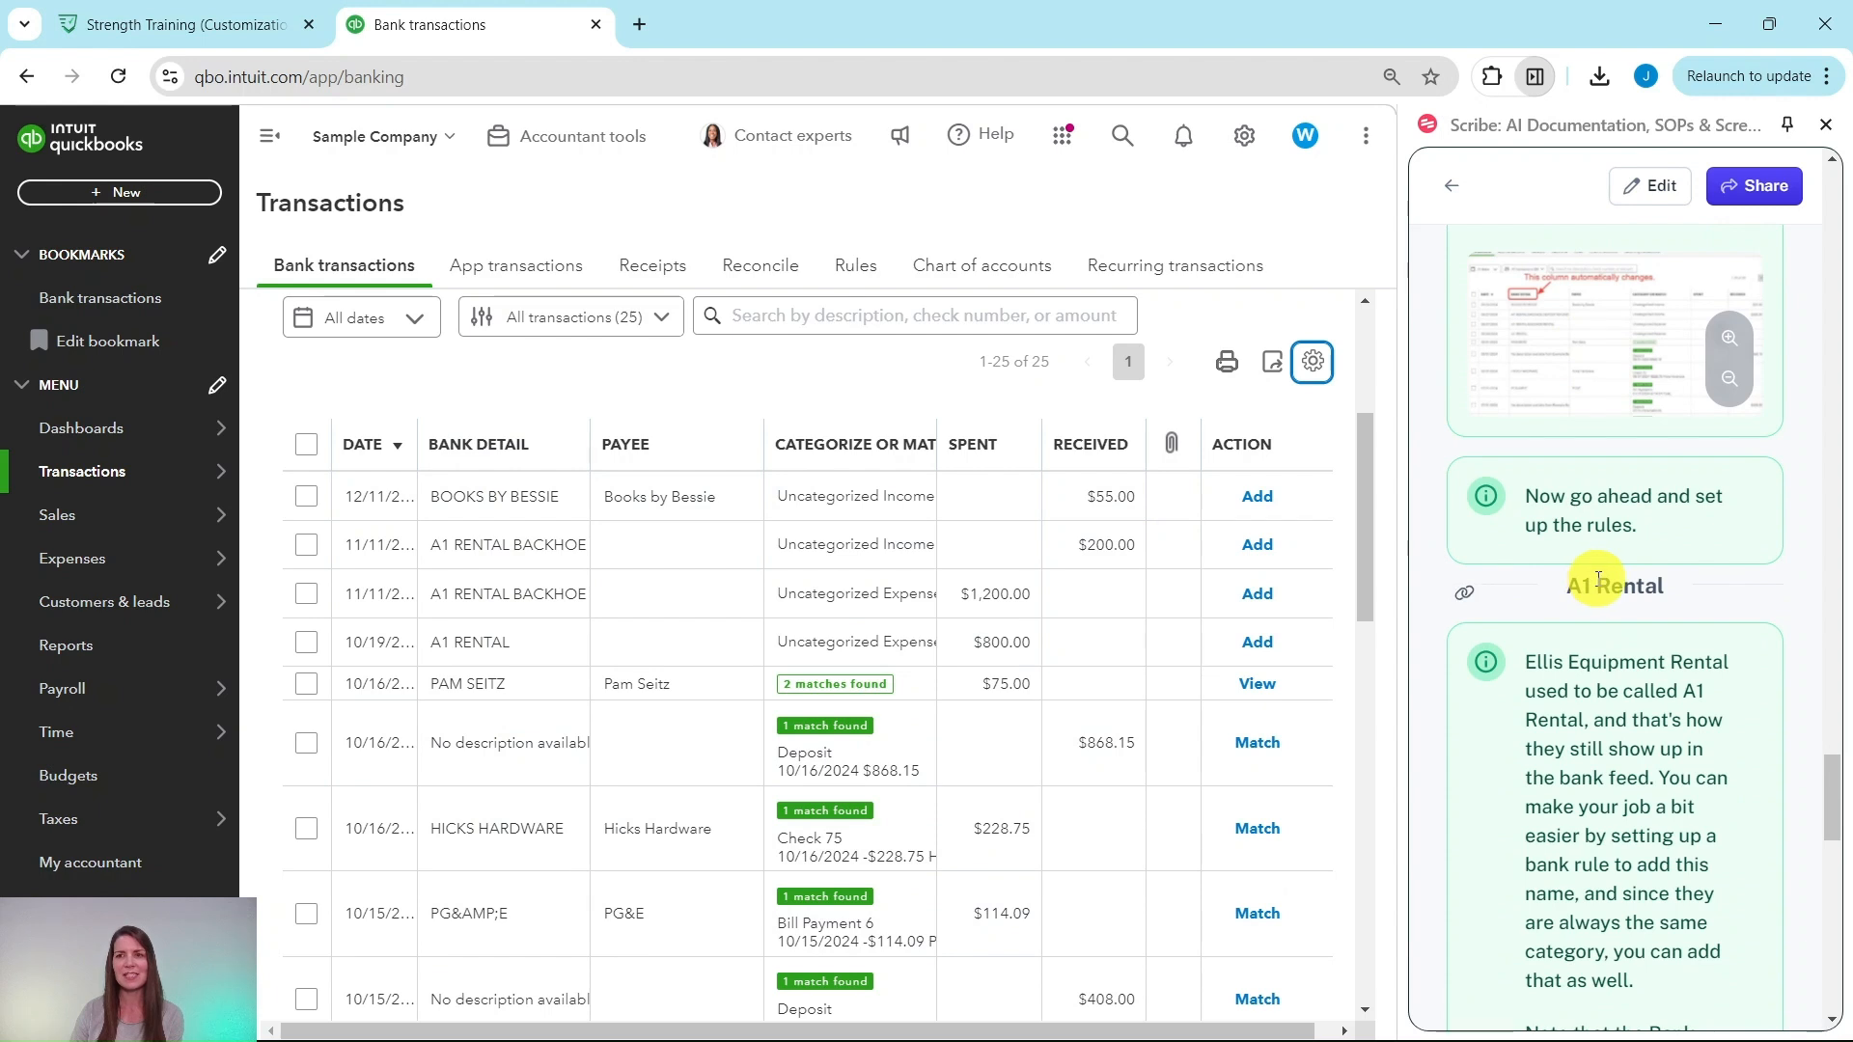
pyautogui.scroll(-1, 1598, 580)
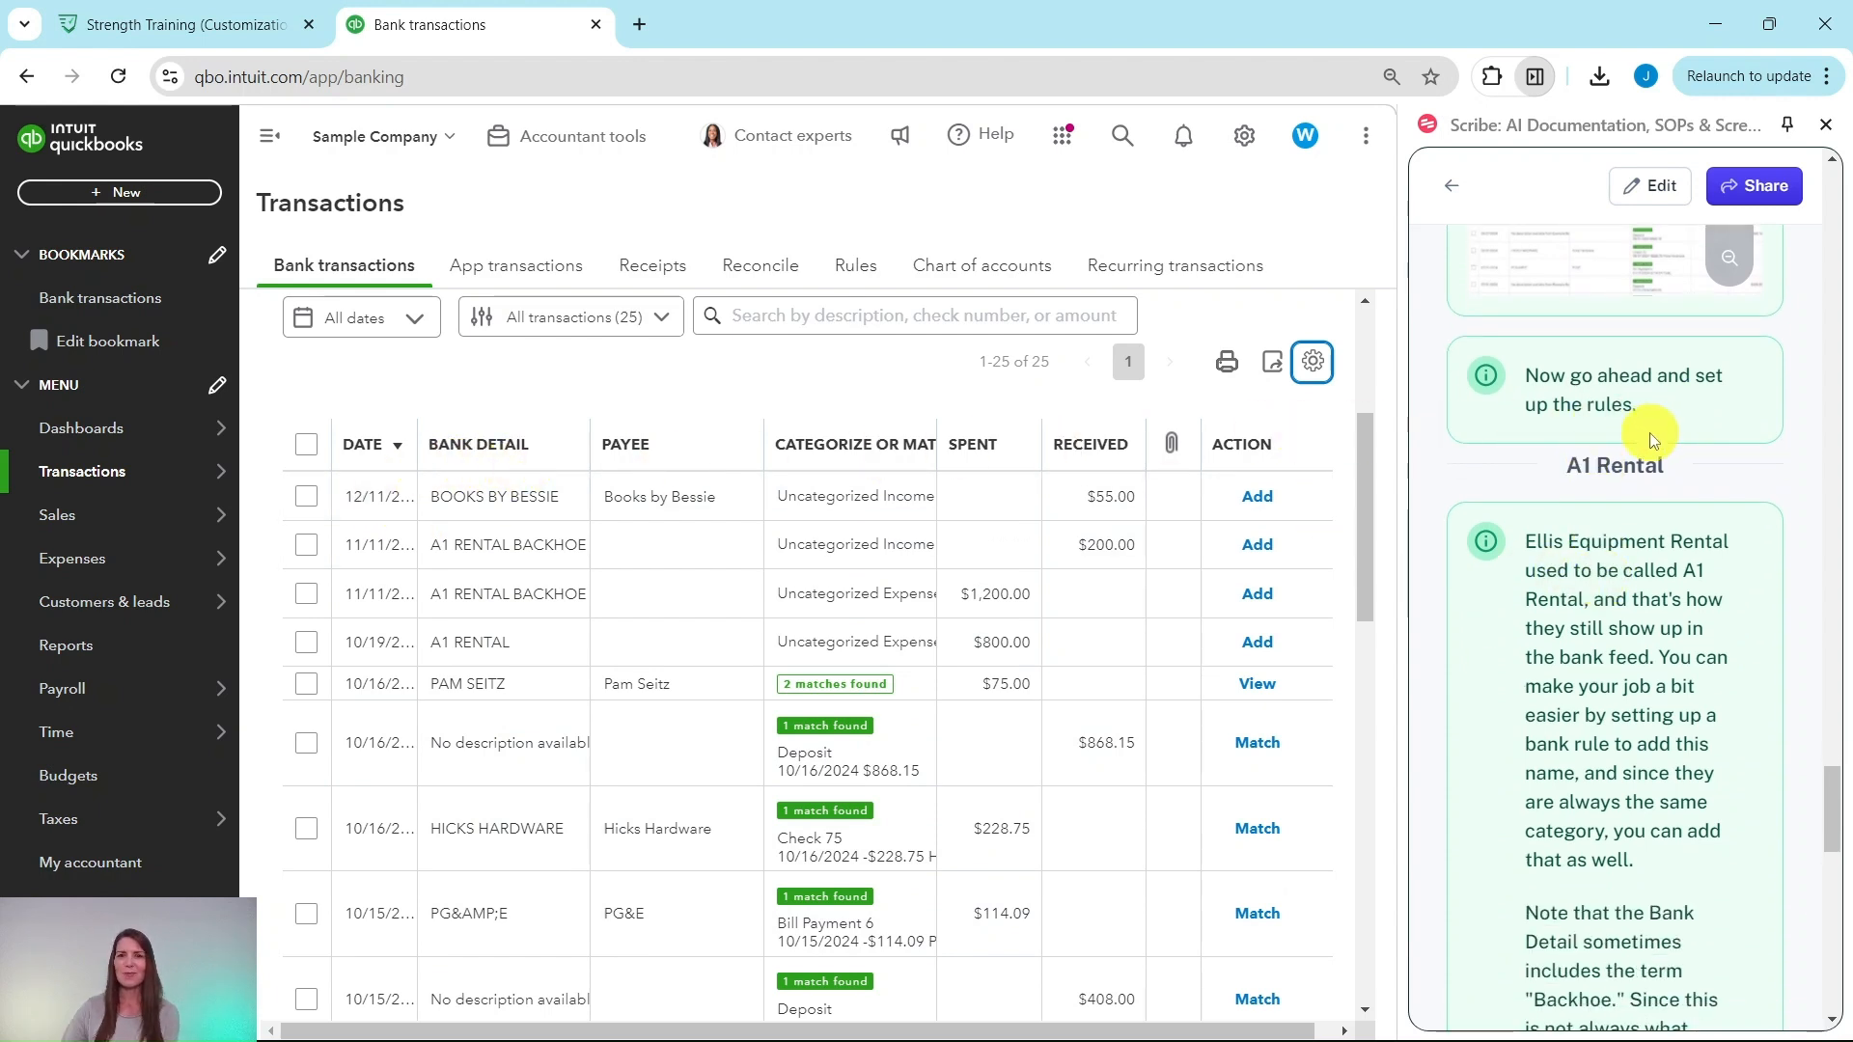
pyautogui.scroll(-2, 1582, 380)
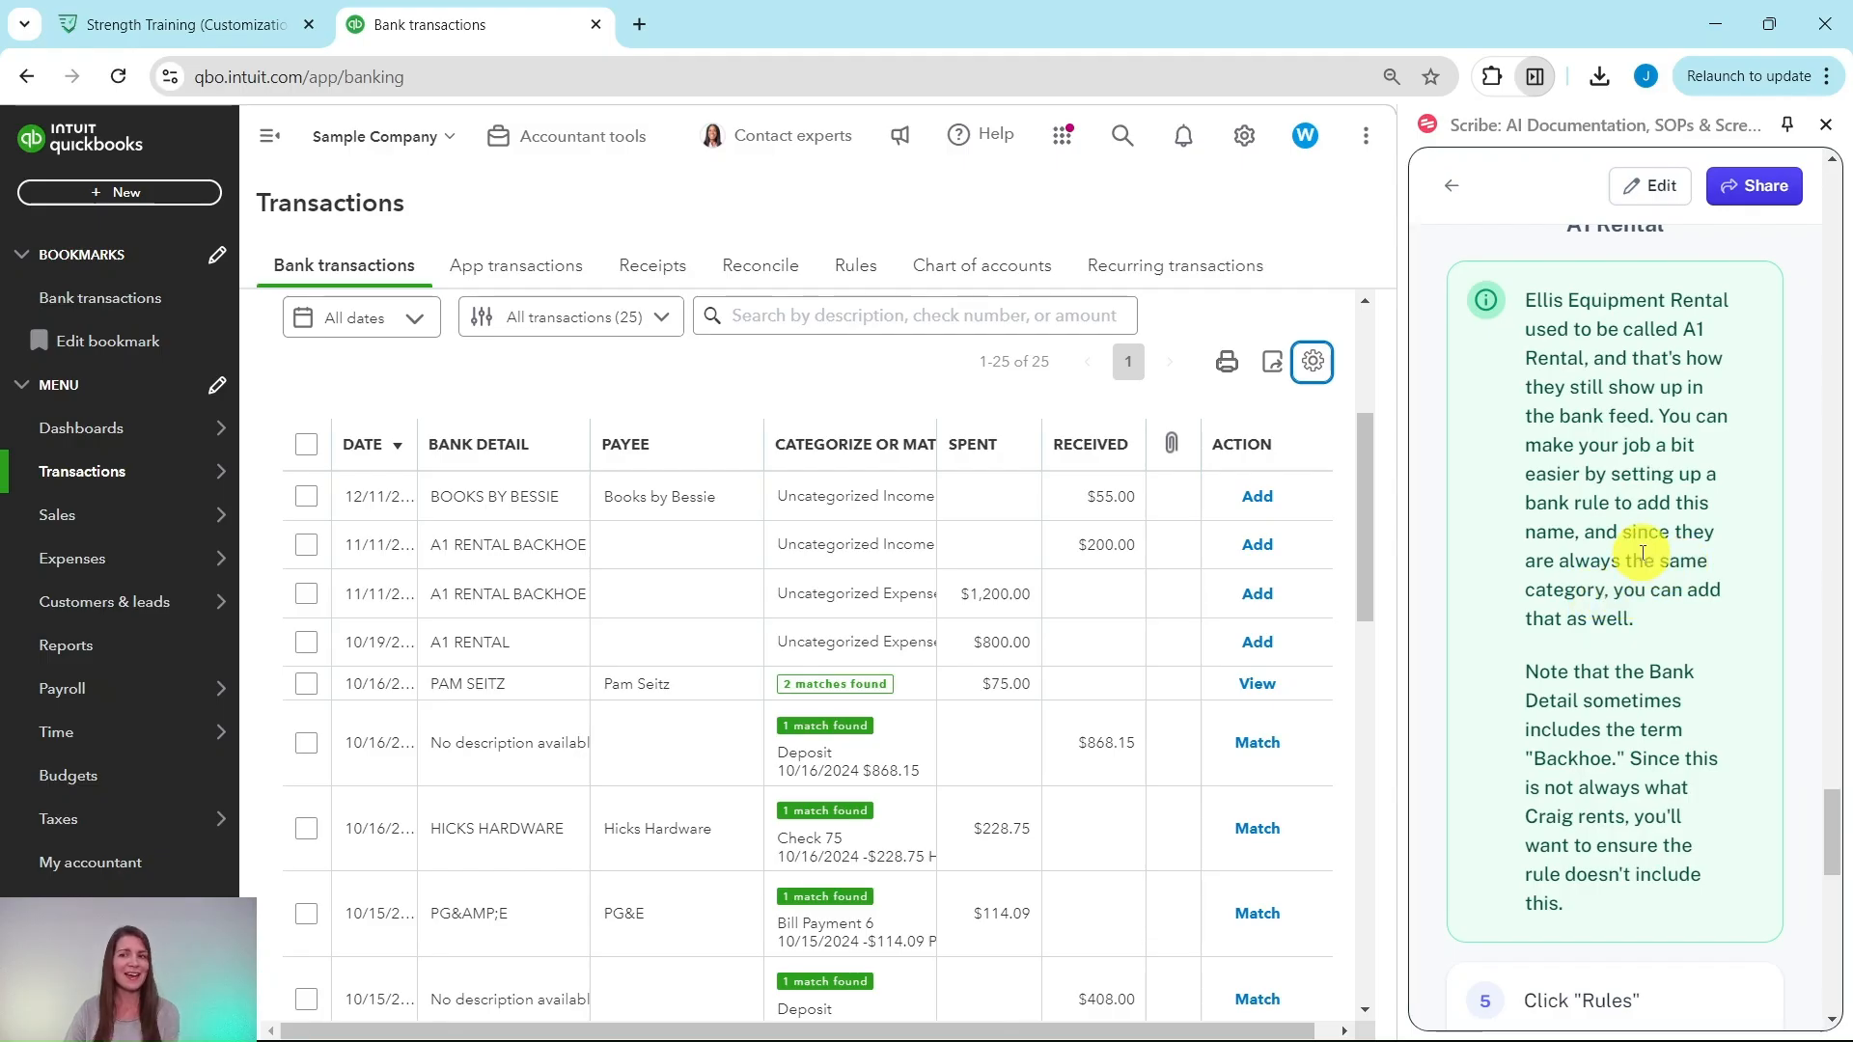
pyautogui.scroll(-3, 1621, 579)
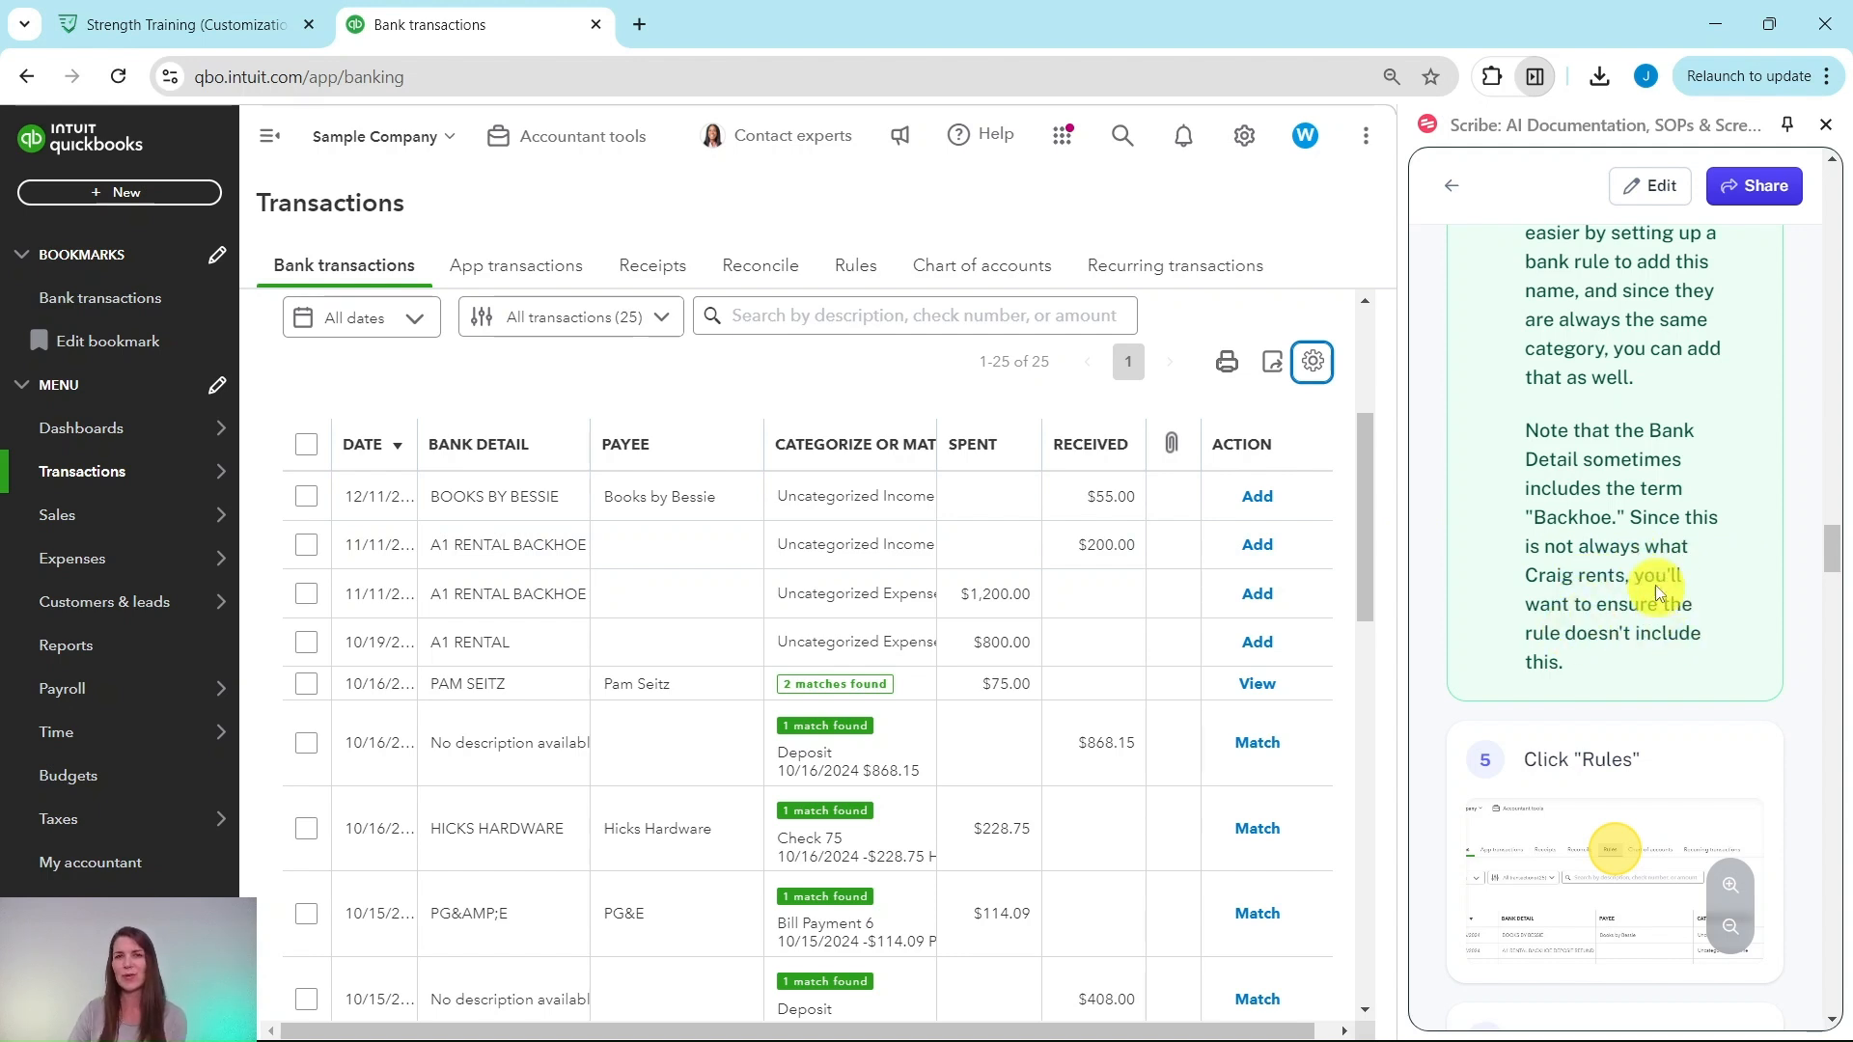
pyautogui.scroll(-5, 1660, 596)
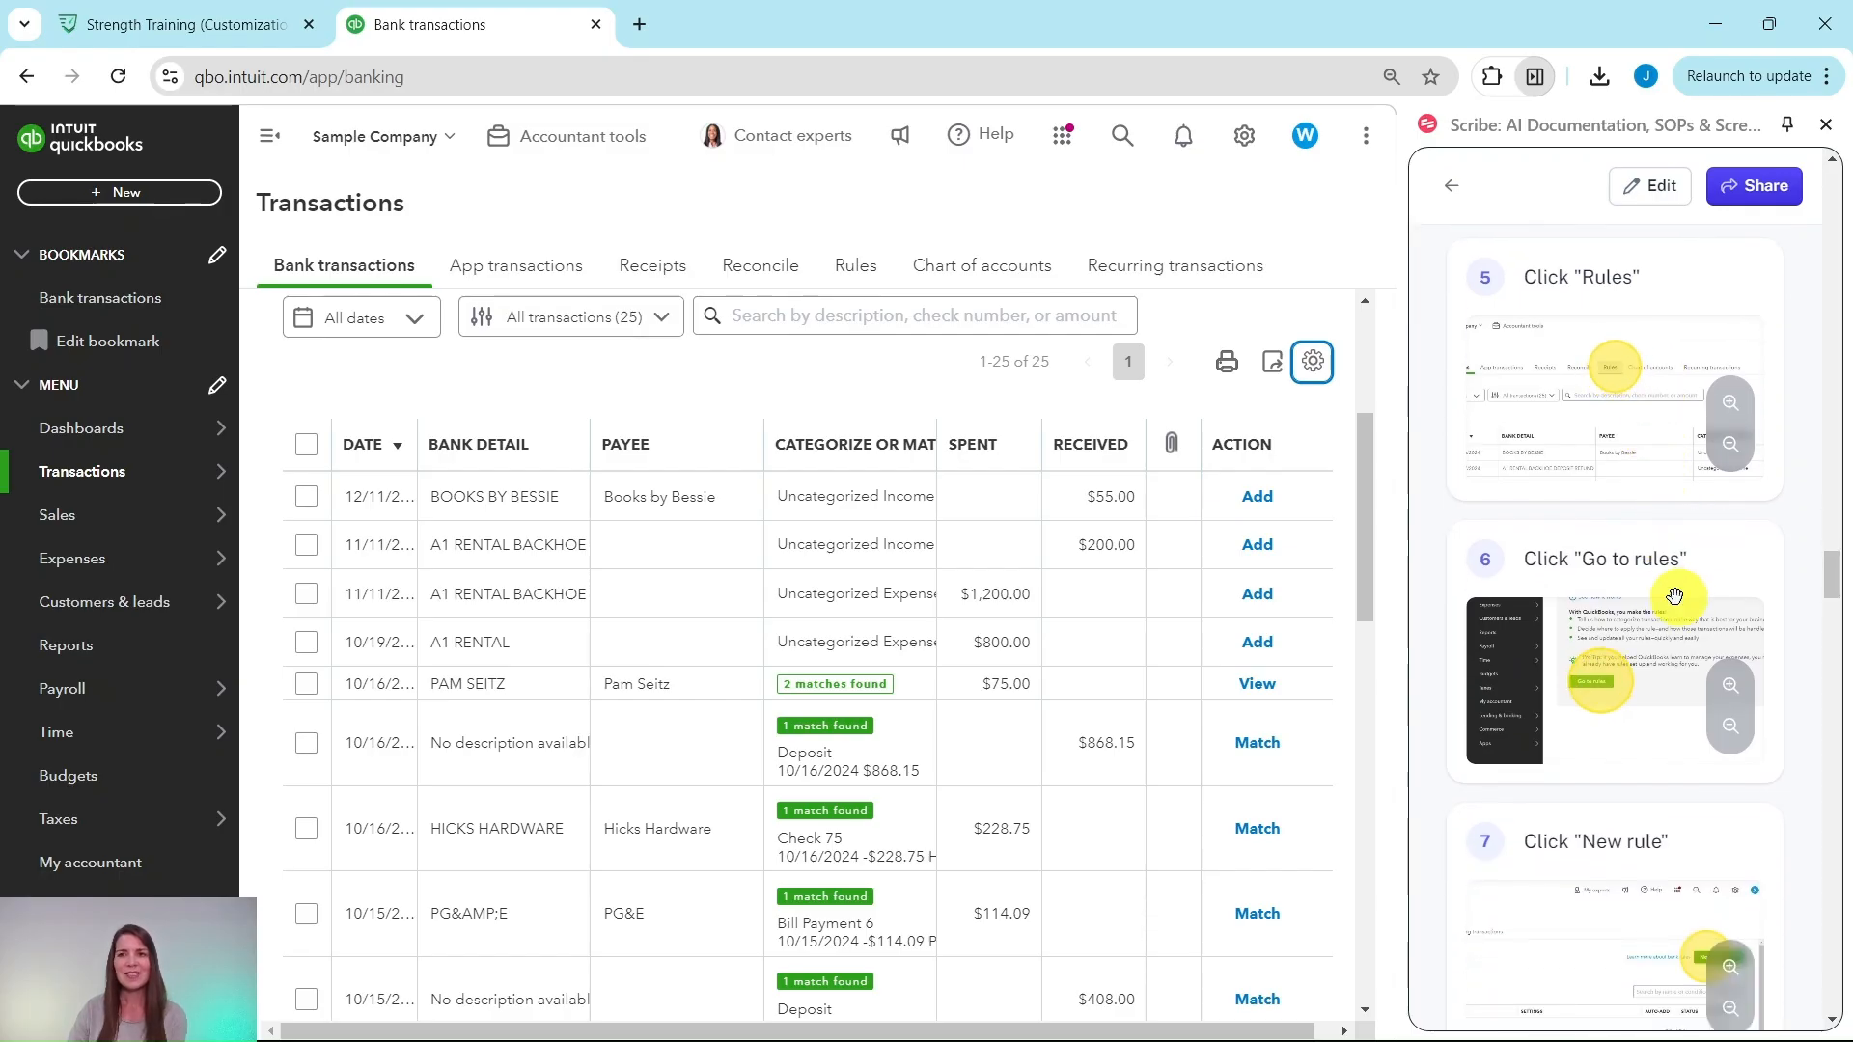
# Step: Go to the bank Rules page and start a new rule named 'A1 = Ellis'
pyautogui.click(862, 269)
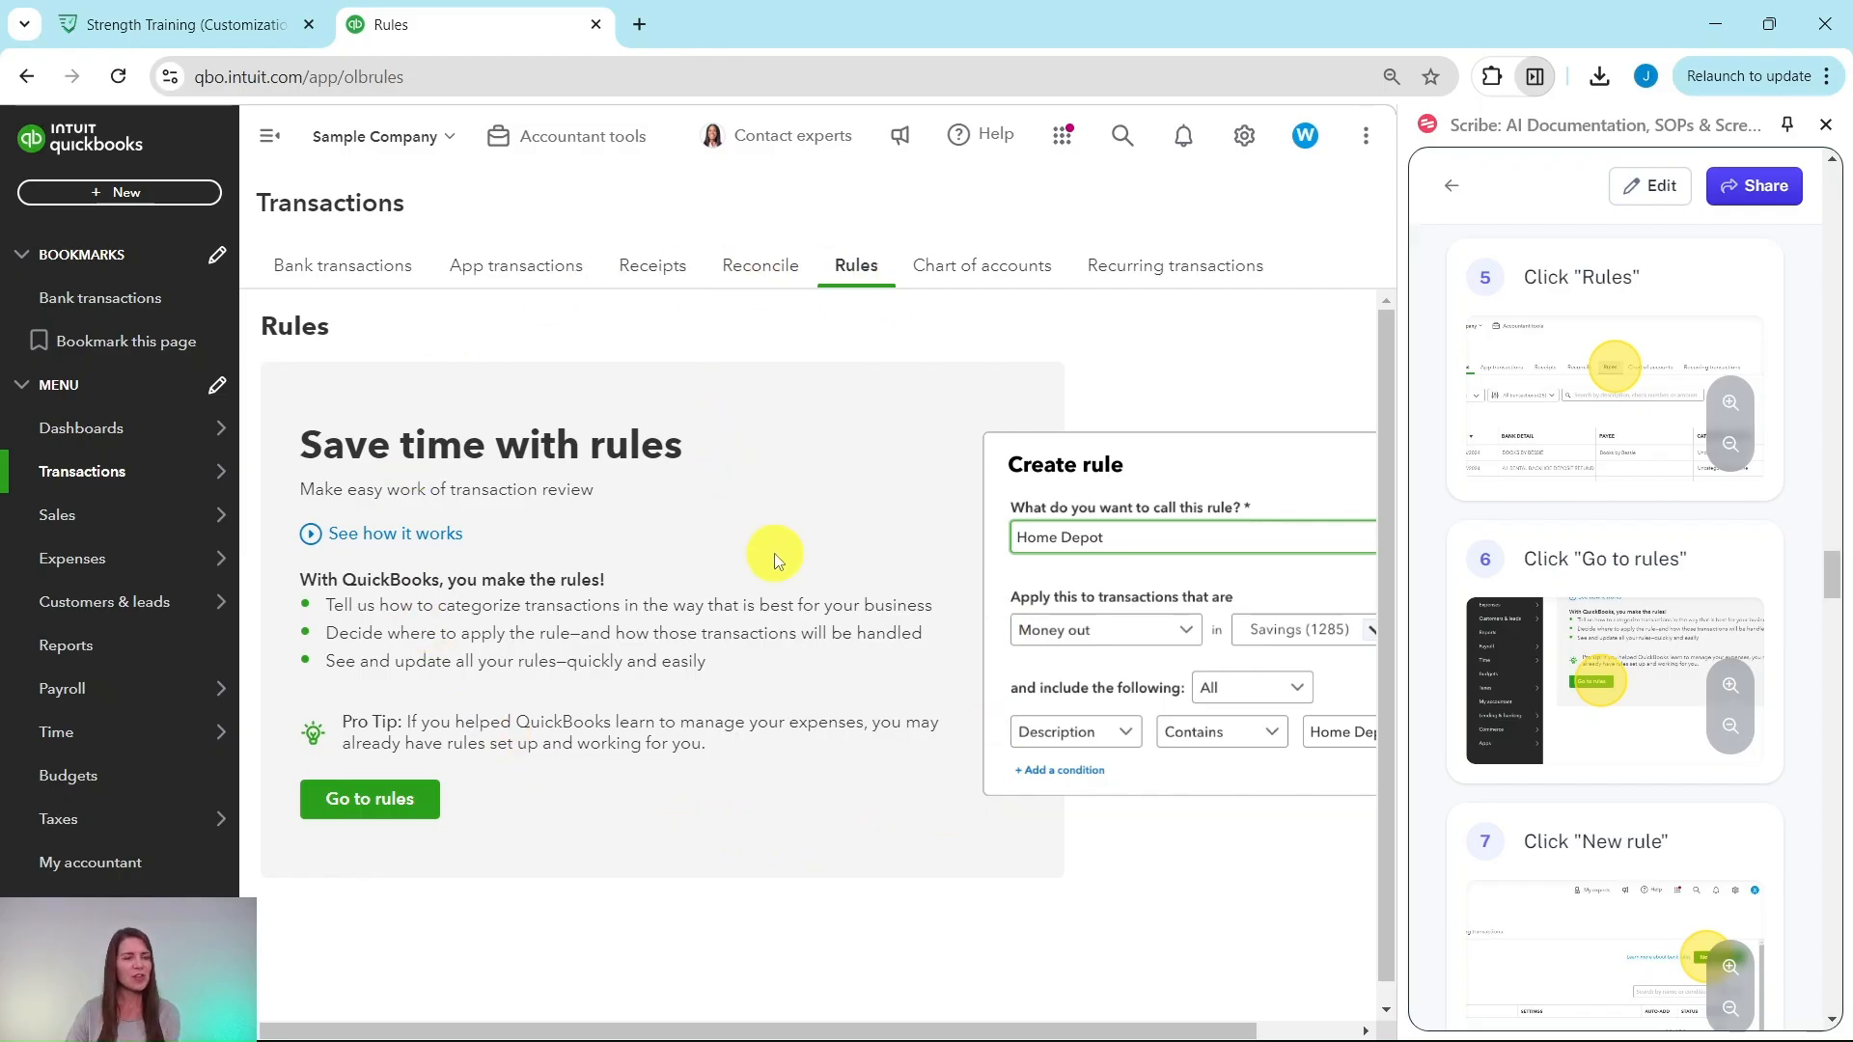
pyautogui.click(370, 807)
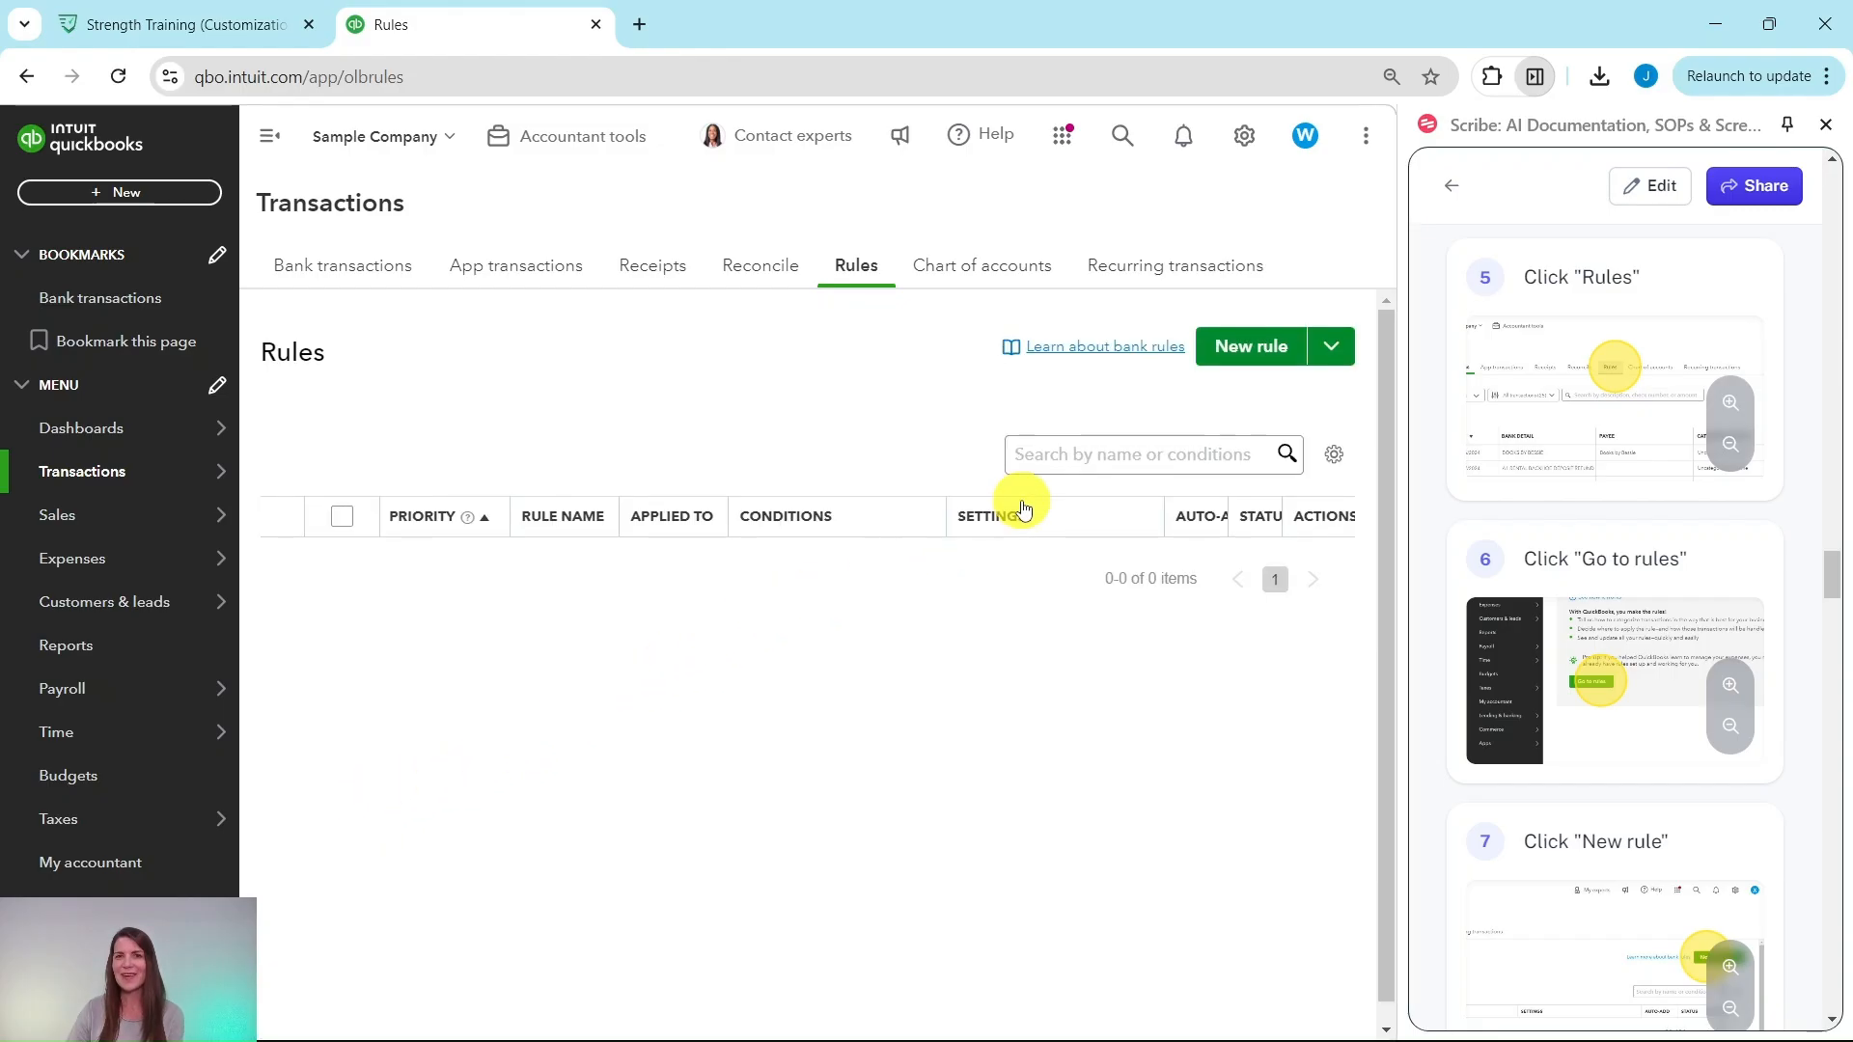
pyautogui.click(1257, 353)
pyautogui.scroll(-8, 1625, 484)
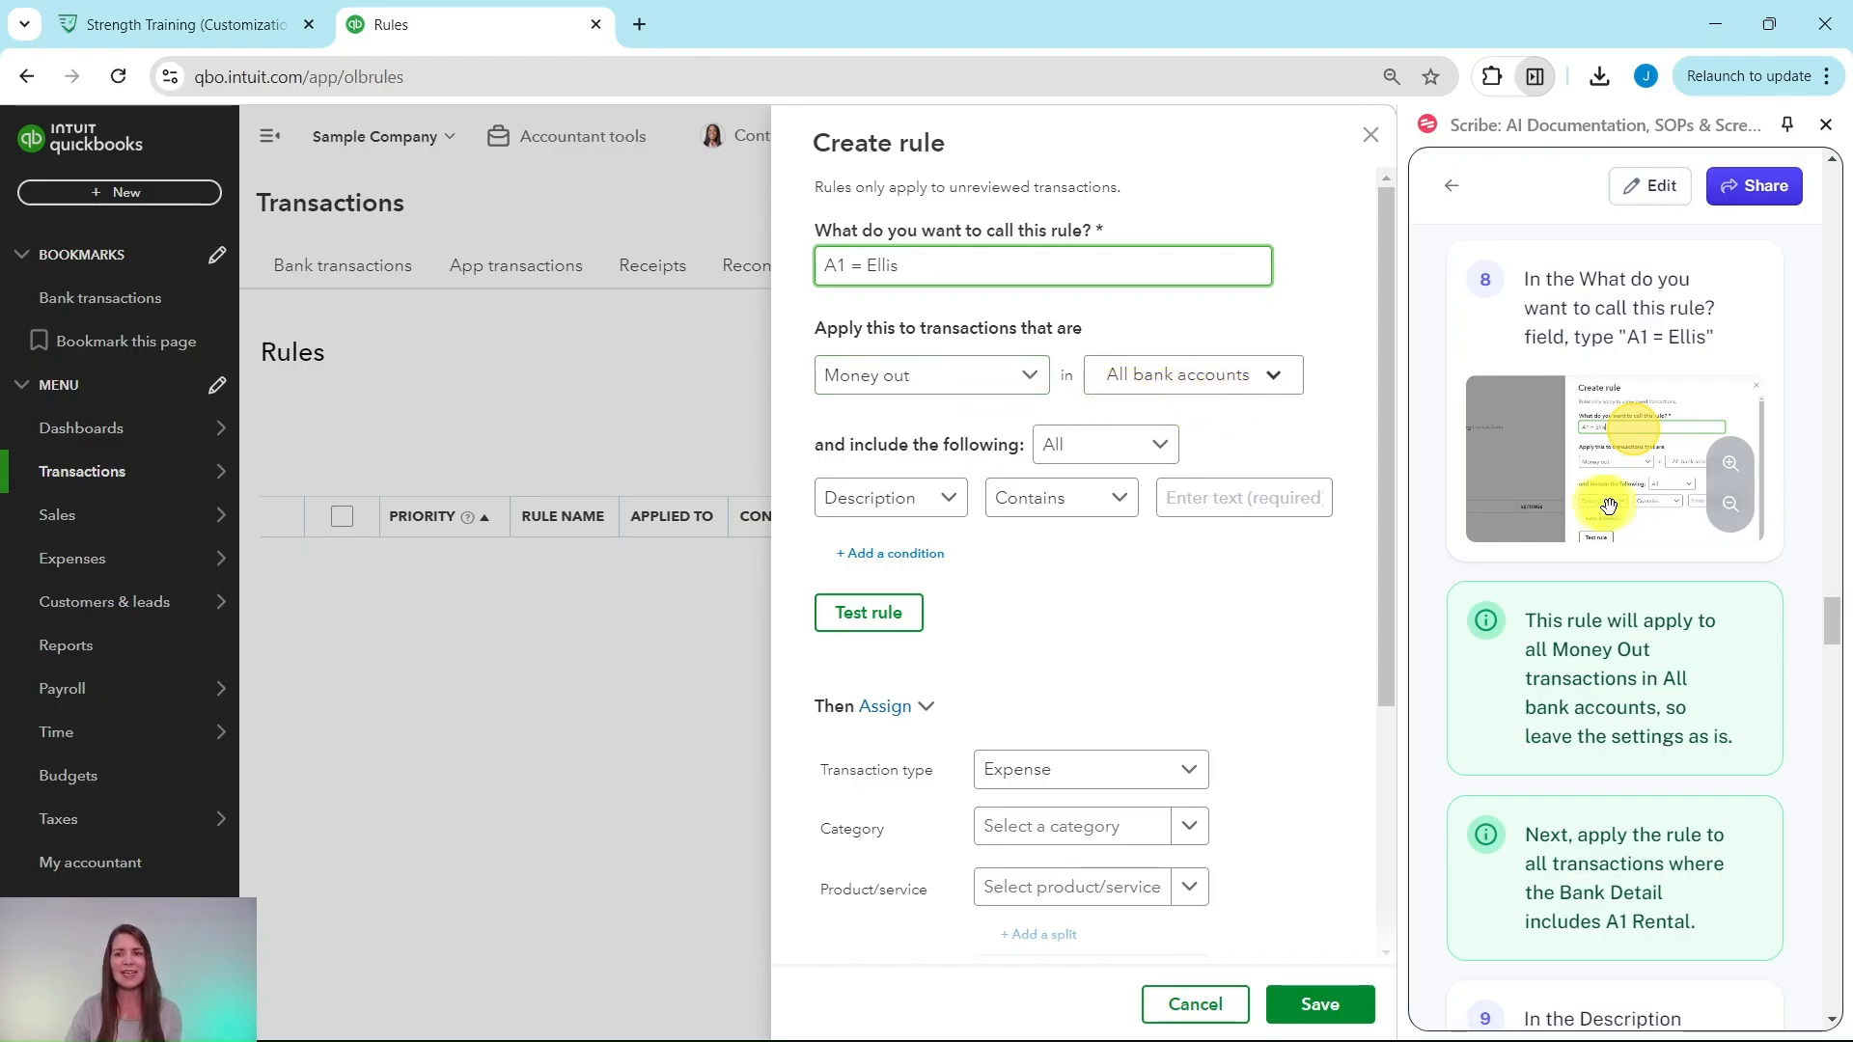
# Step: Set the rule condition to Bank text contains 'A1 Rental' and test the rule
pyautogui.scroll(-2, 1611, 499)
pyautogui.scroll(-3, 1611, 499)
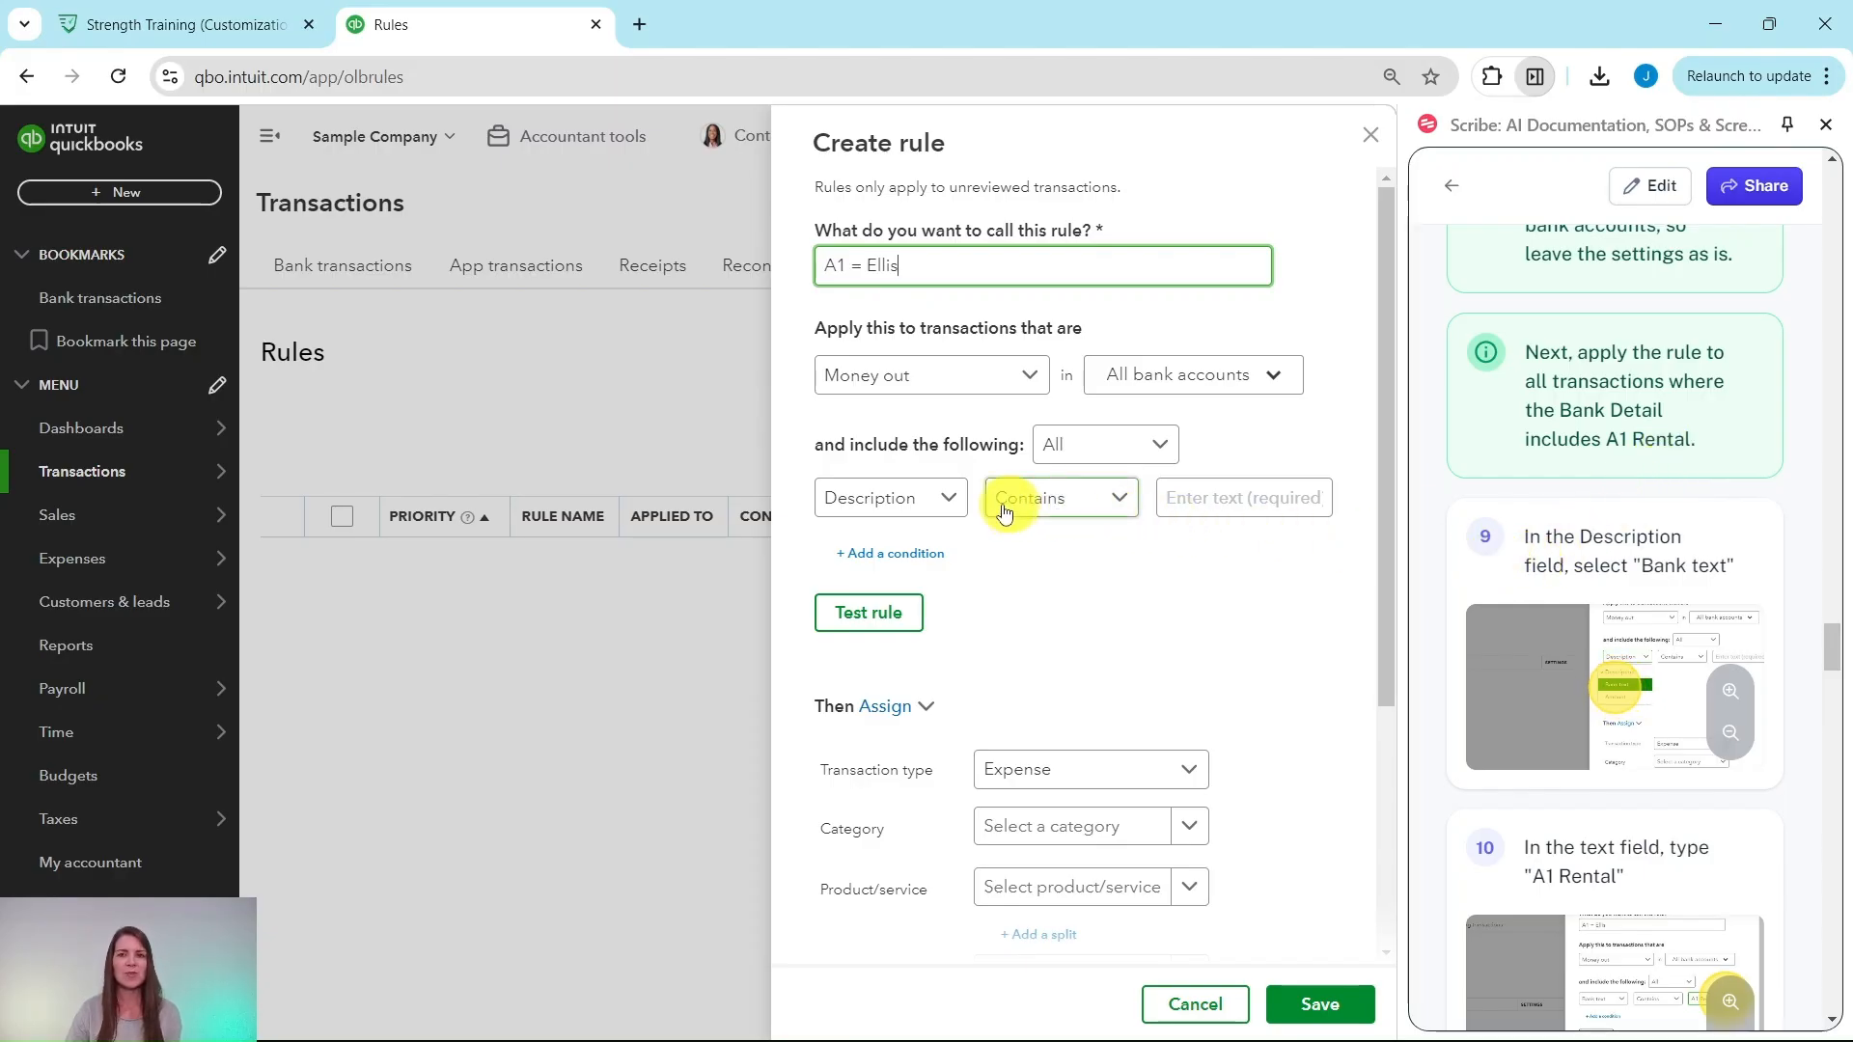
pyautogui.click(941, 510)
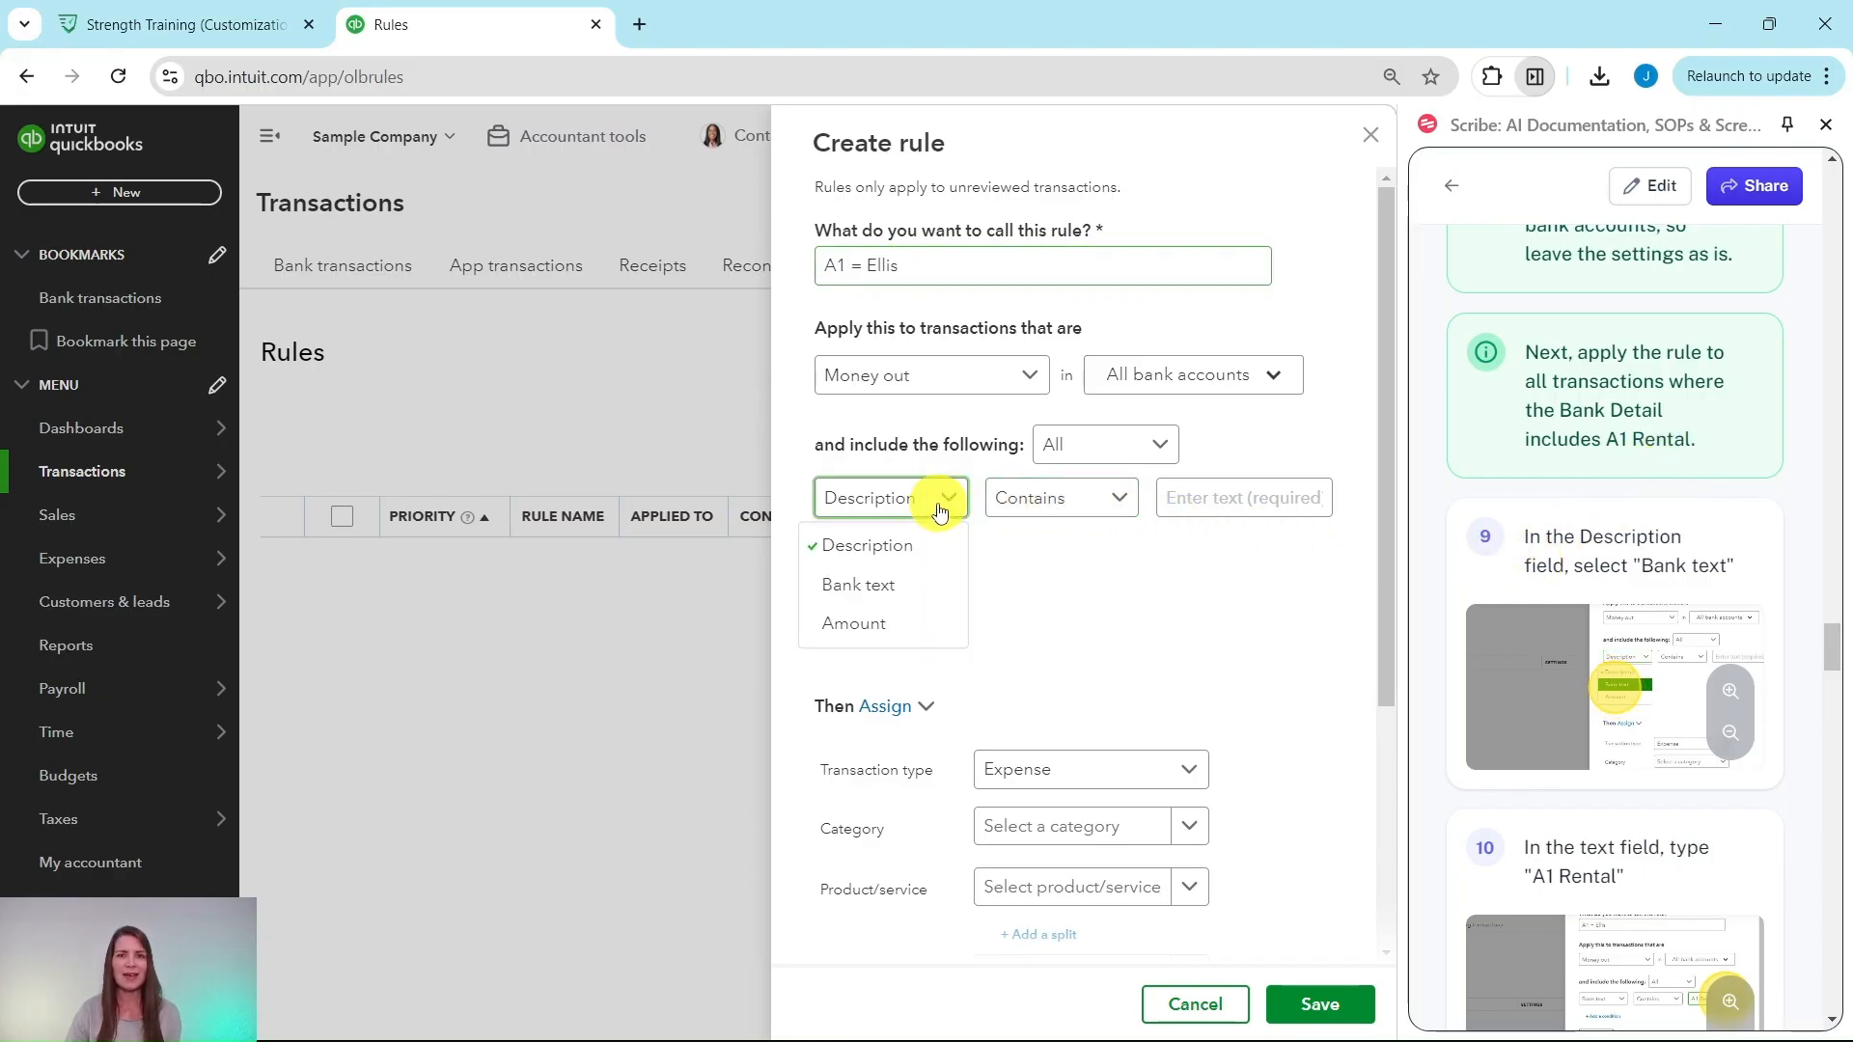
pyautogui.click(873, 584)
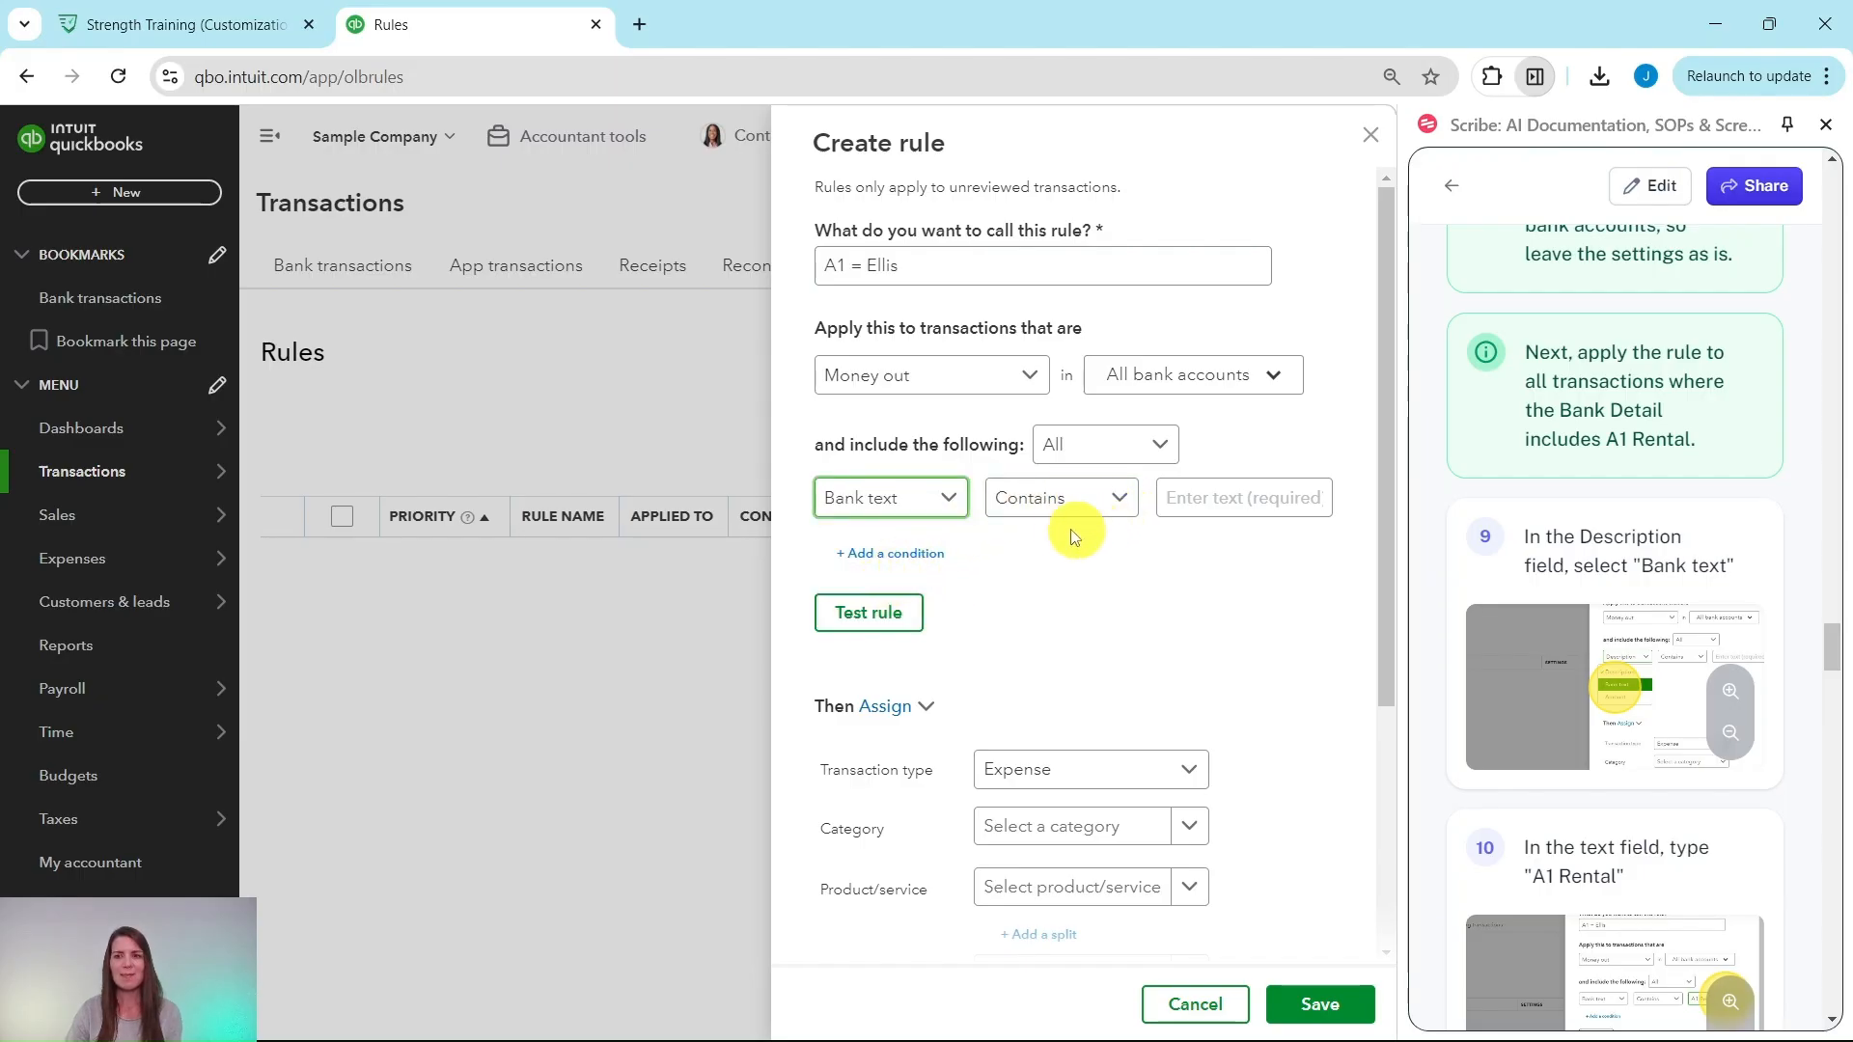
pyautogui.scroll(-5, 1491, 512)
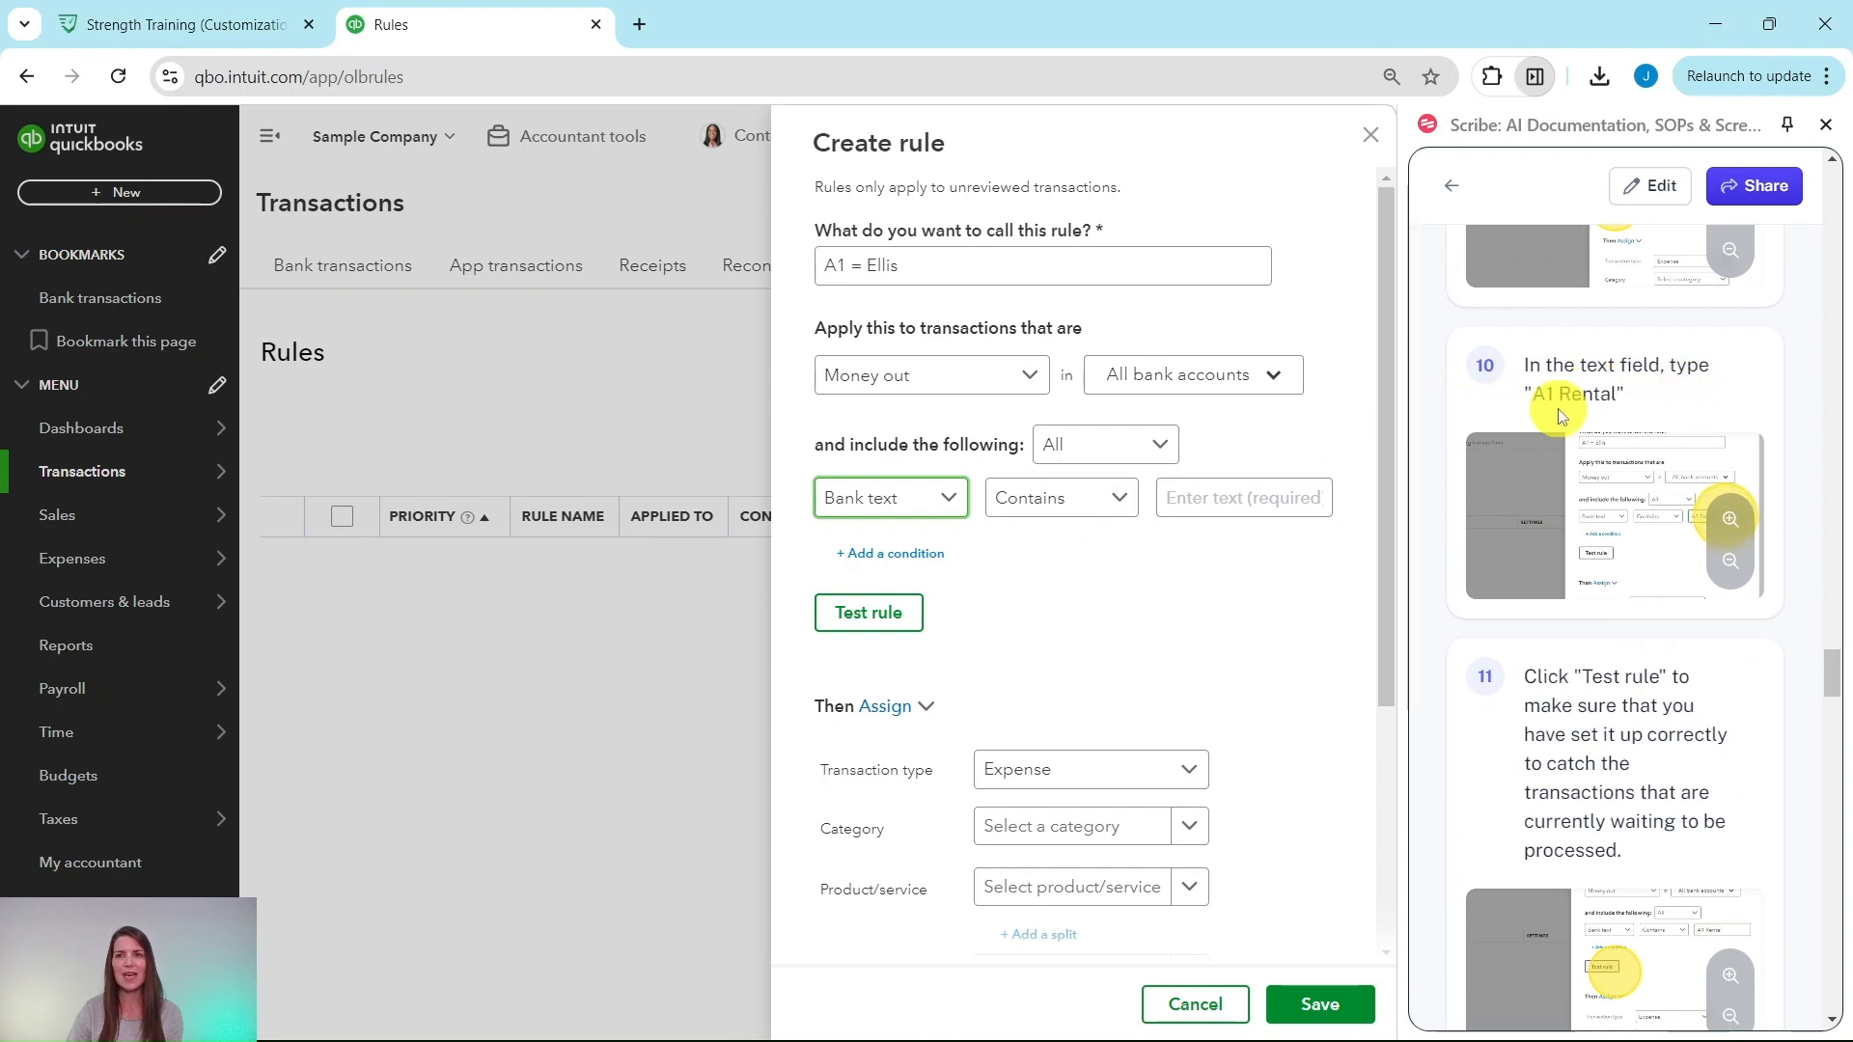
pyautogui.click(1270, 497)
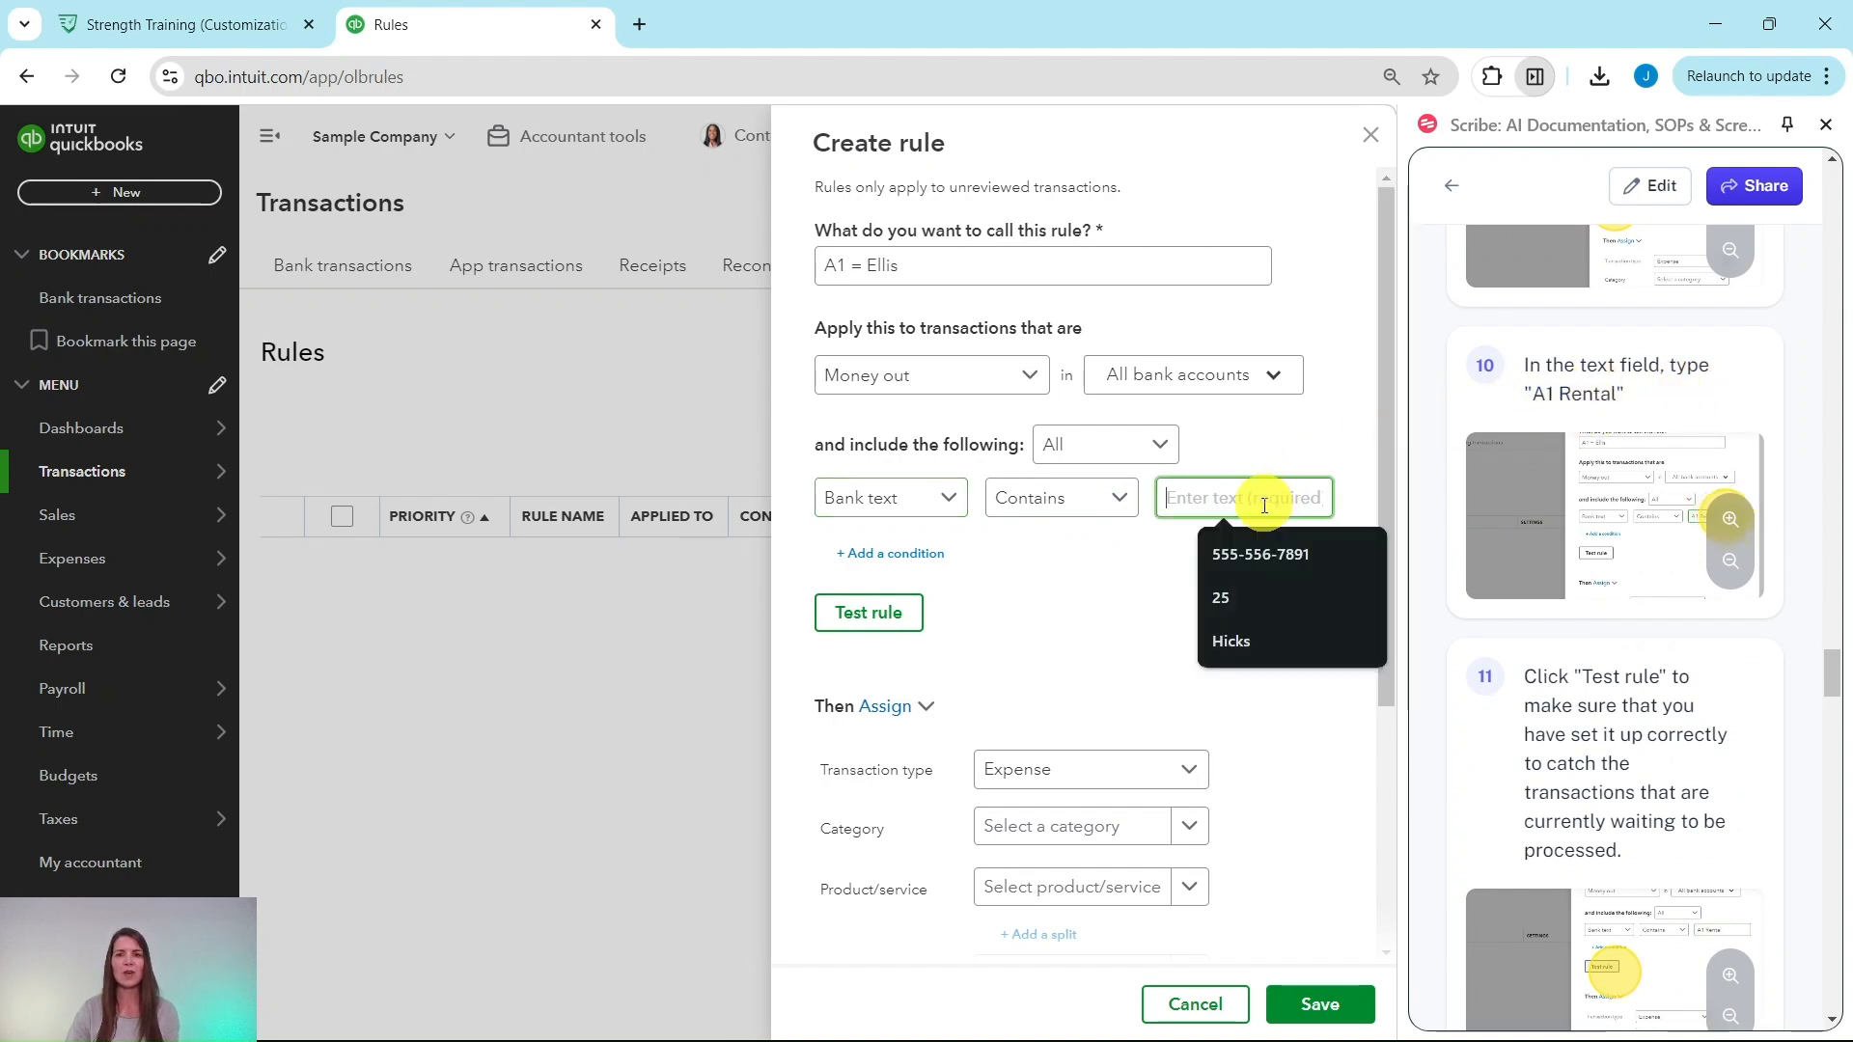
pyautogui.write('A1 Rental')
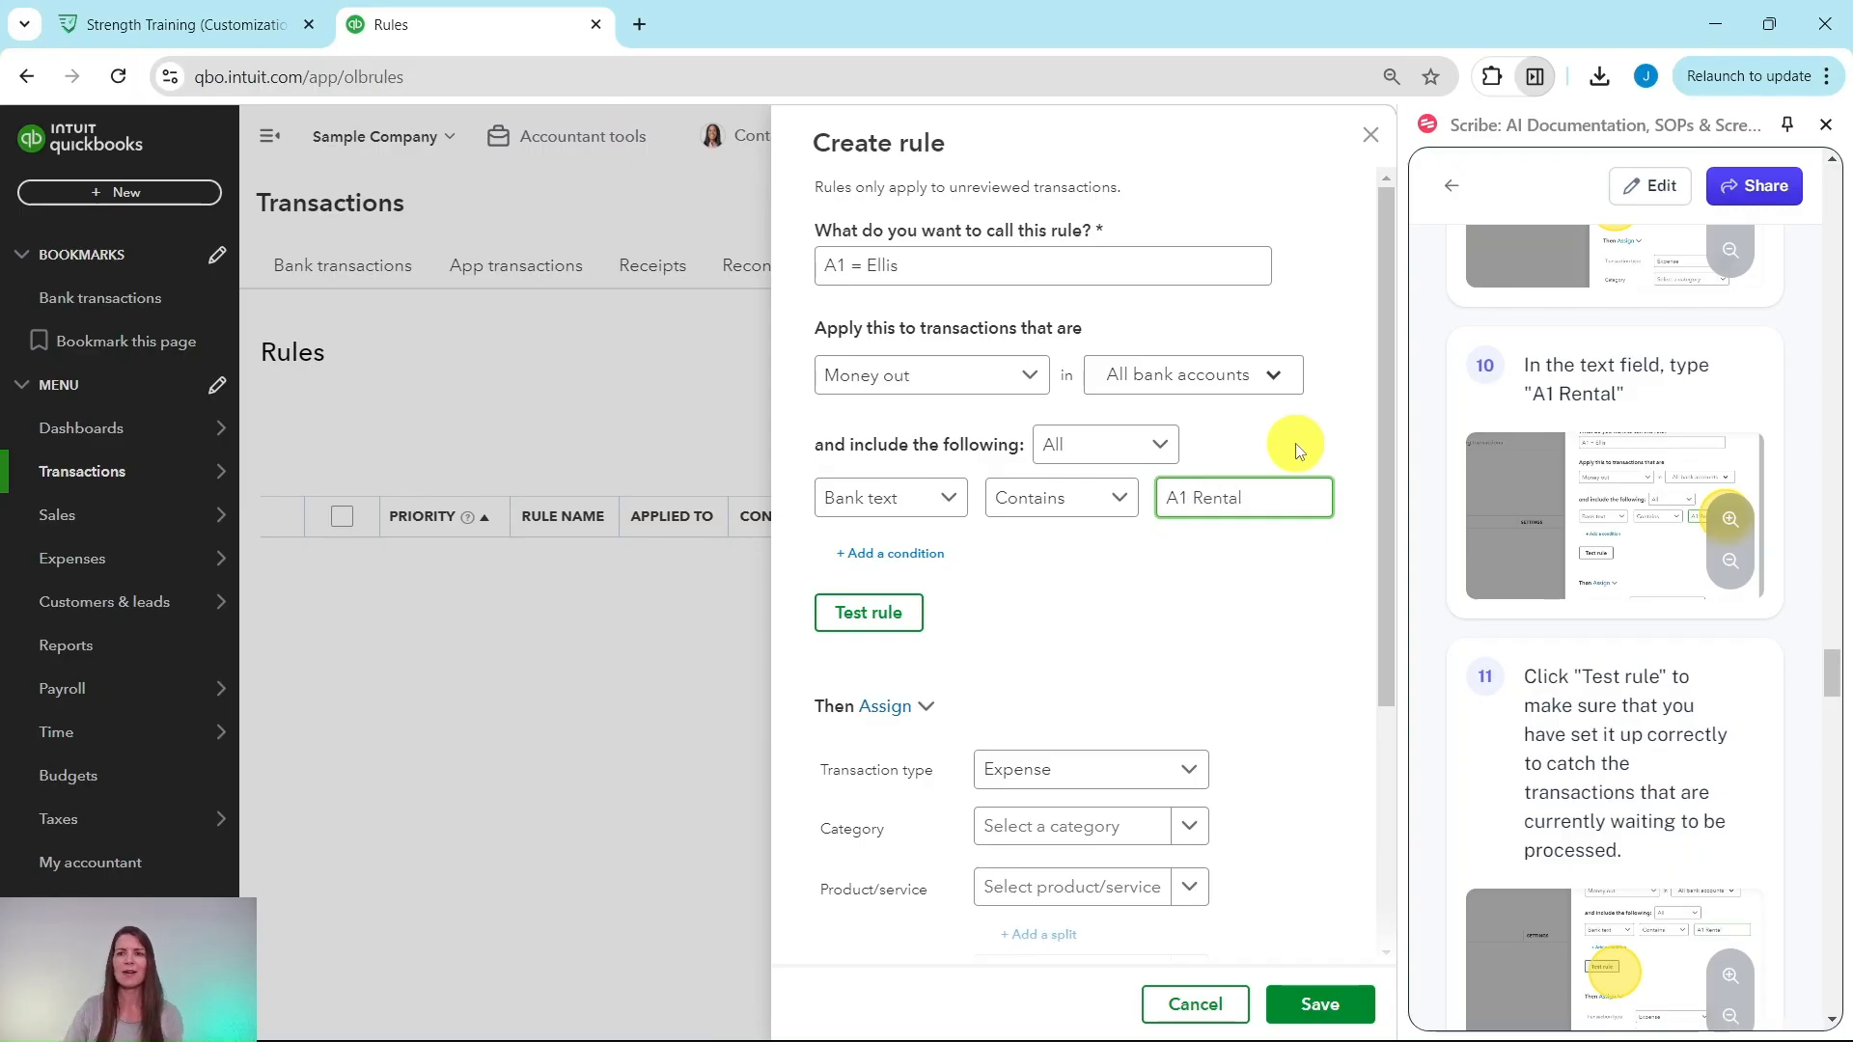
pyautogui.scroll(-4, 1567, 431)
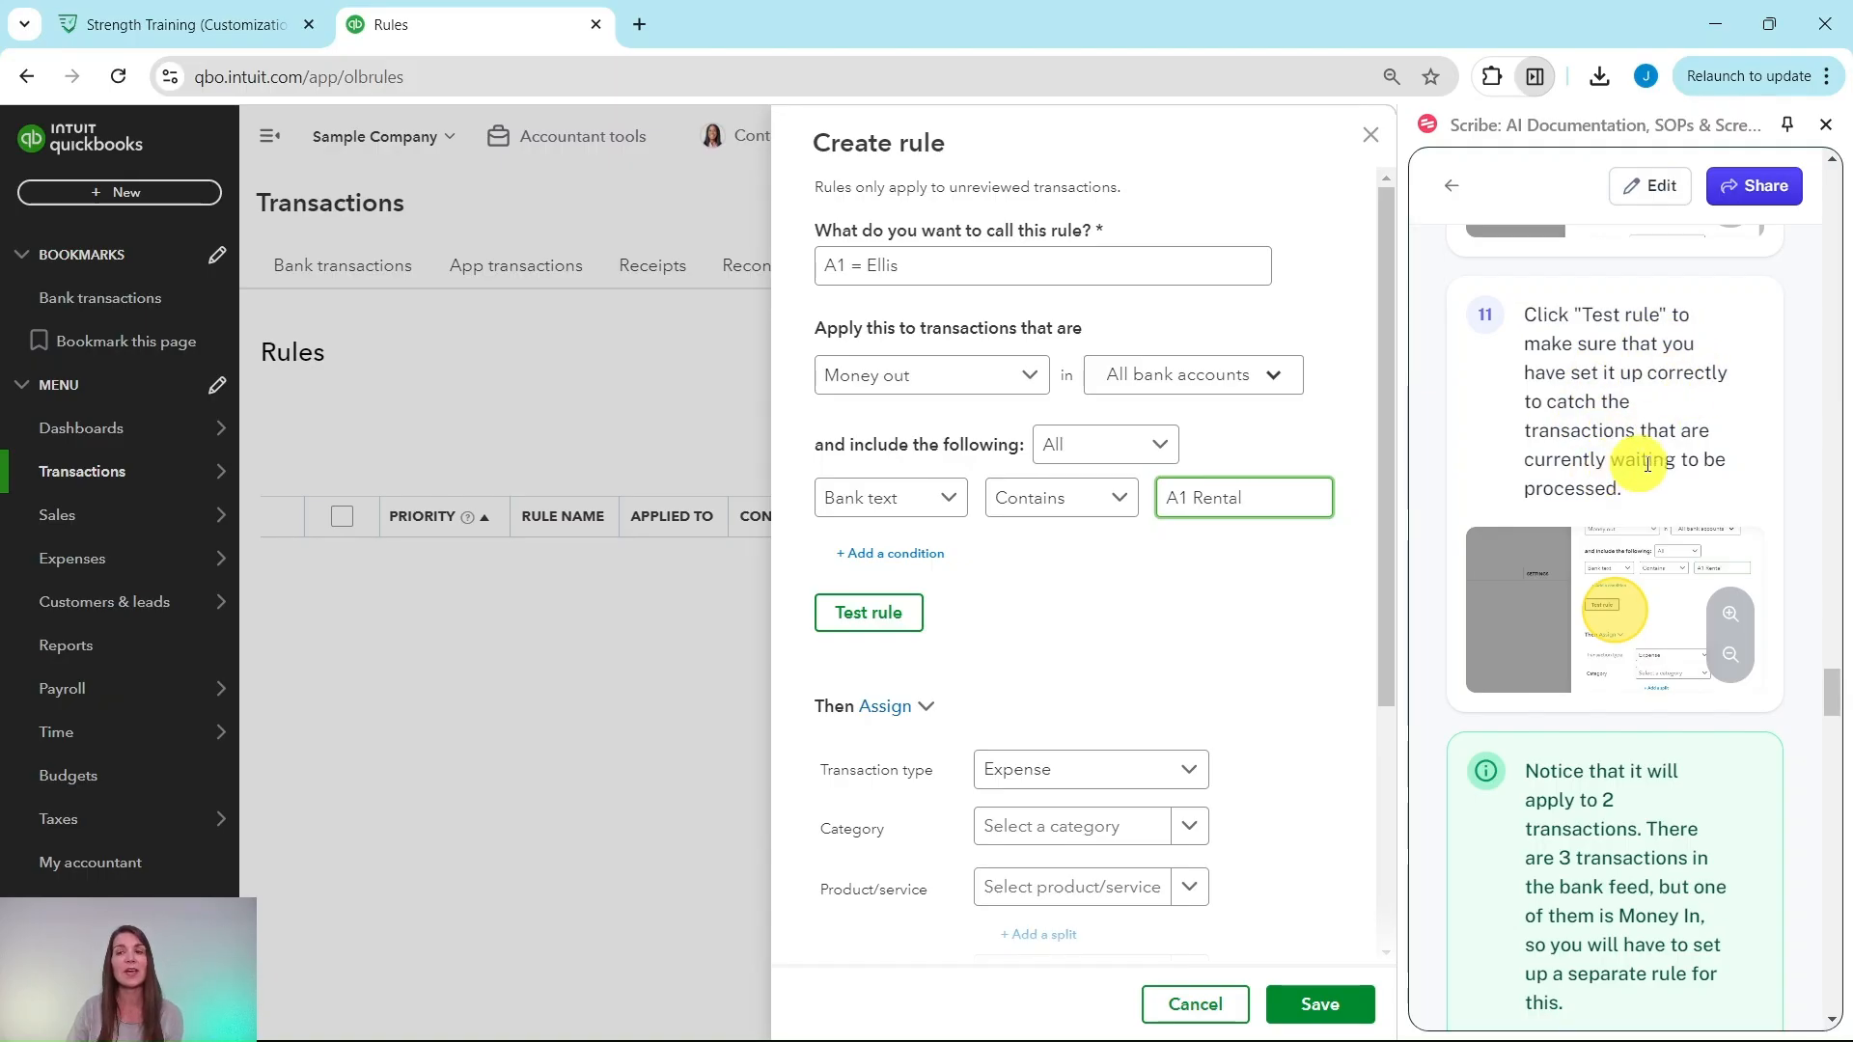
pyautogui.click(869, 614)
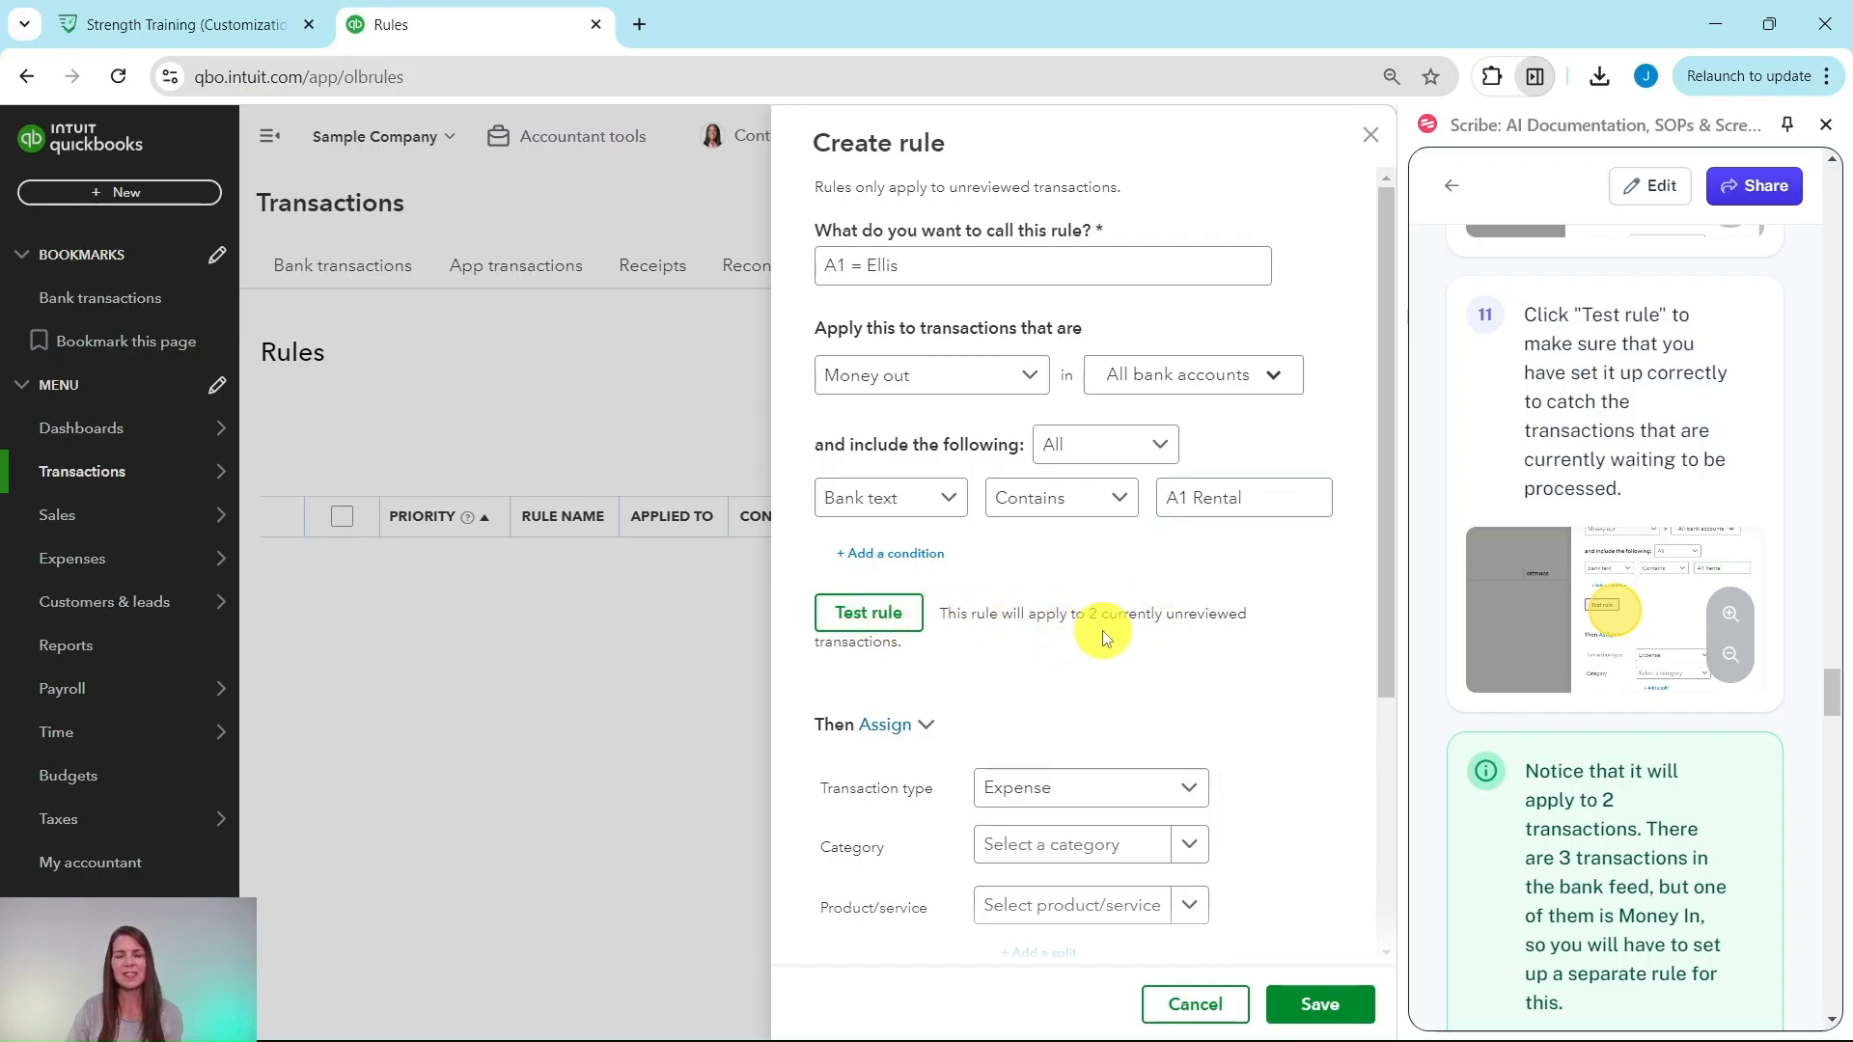
# Step: Check the 2-transaction test result, then scroll the rule form down to the Assign fields
pyautogui.scroll(-4, 1616, 656)
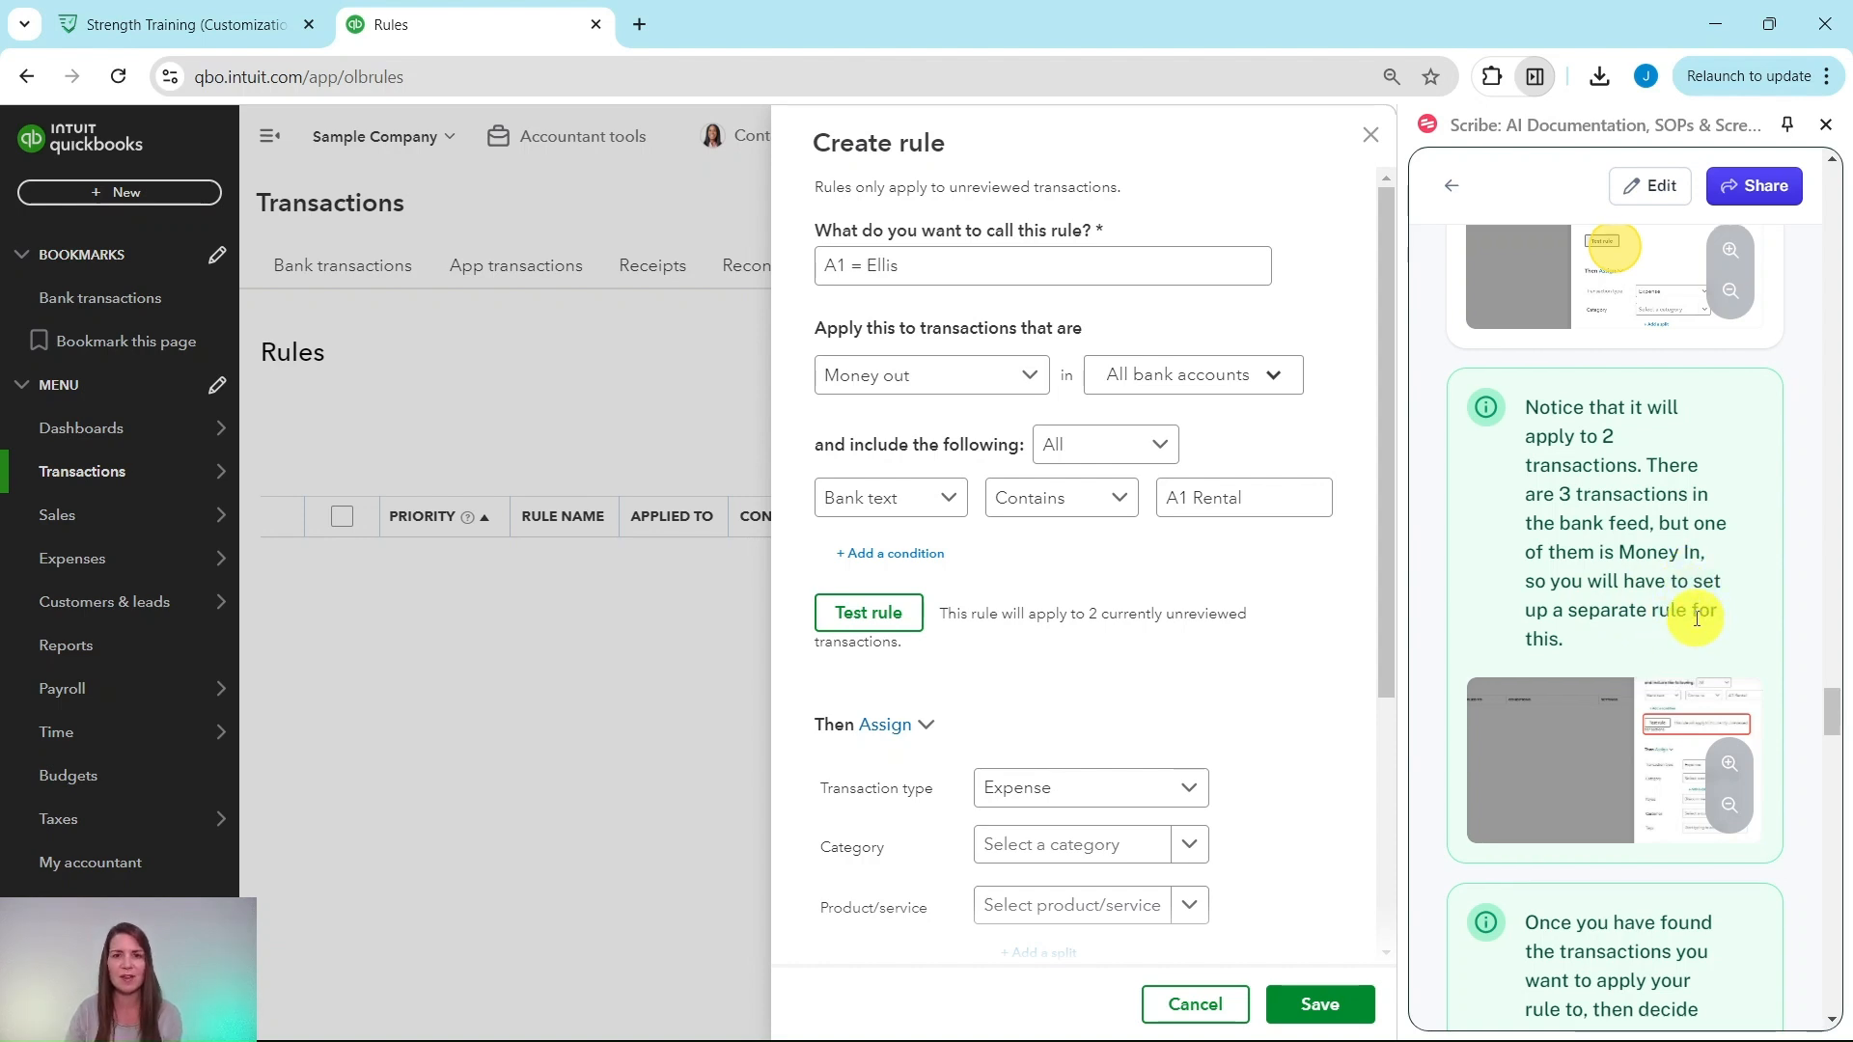
pyautogui.scroll(-3, 1699, 619)
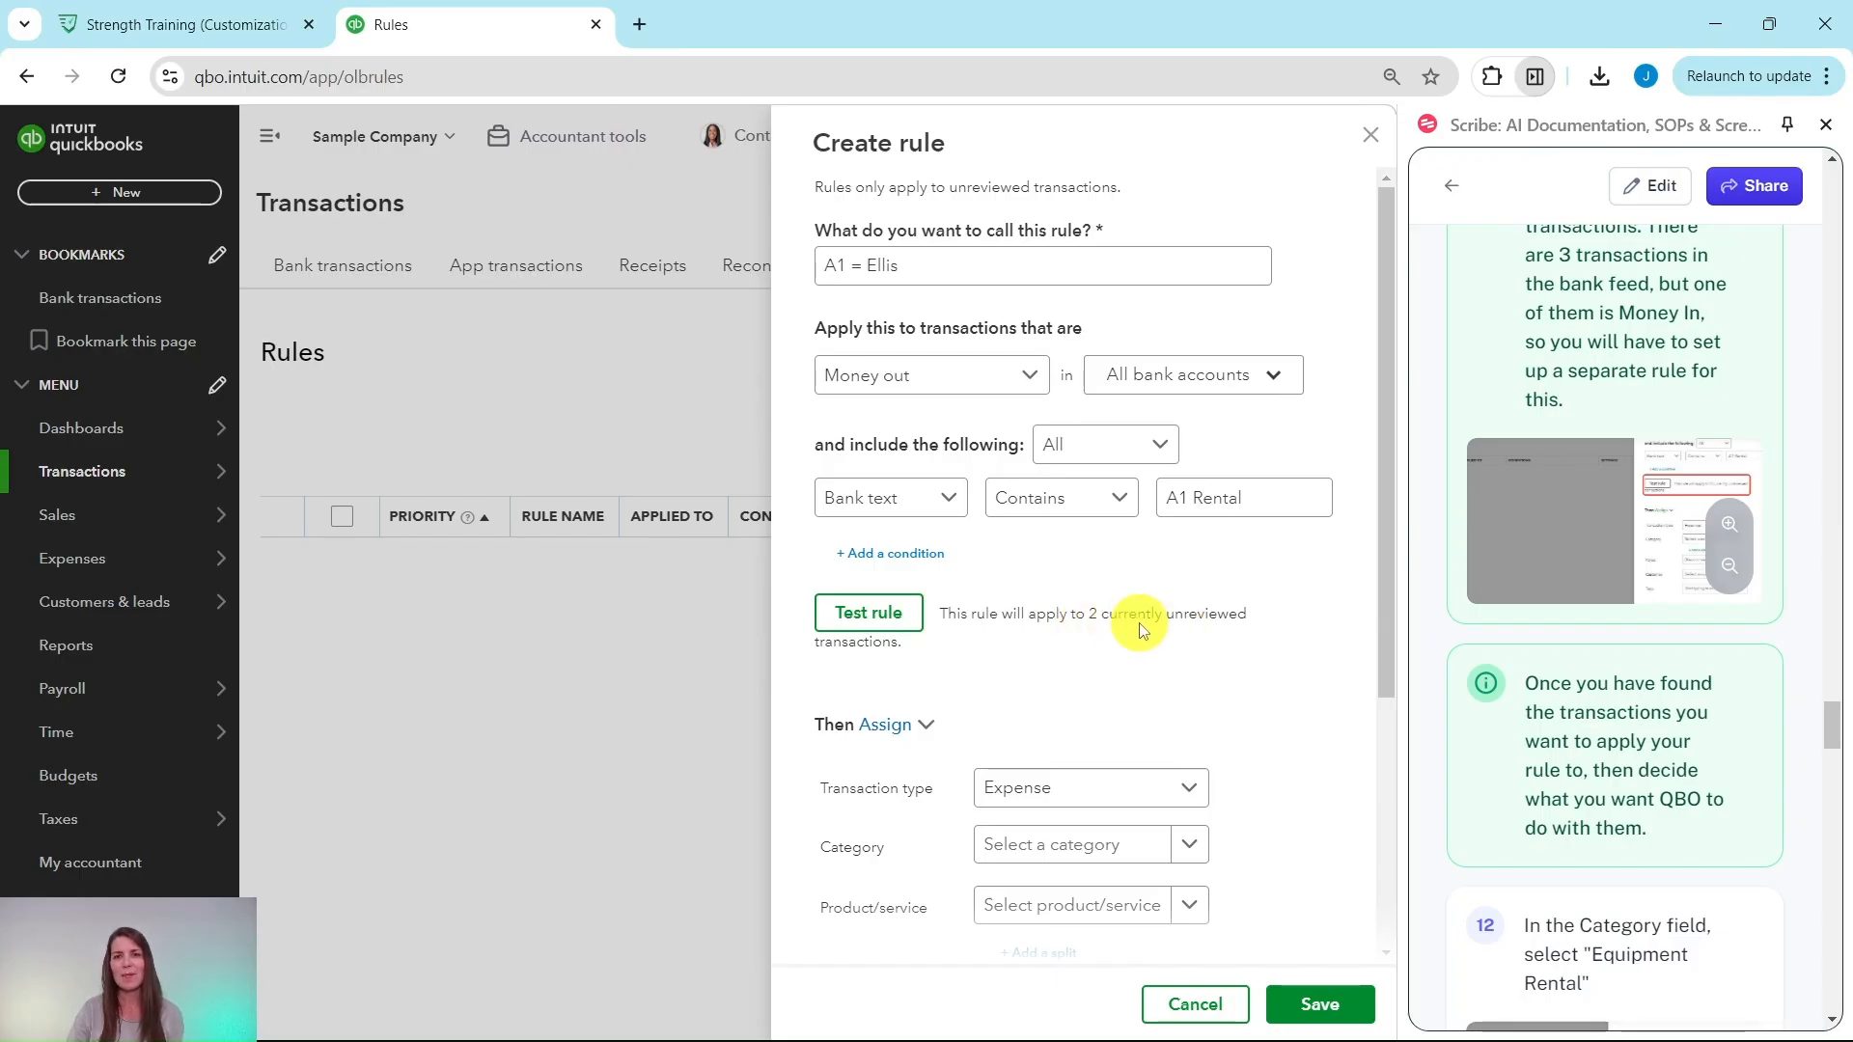
pyautogui.scroll(-1, 1522, 487)
pyautogui.scroll(-3, 1522, 488)
pyautogui.scroll(1, 1544, 463)
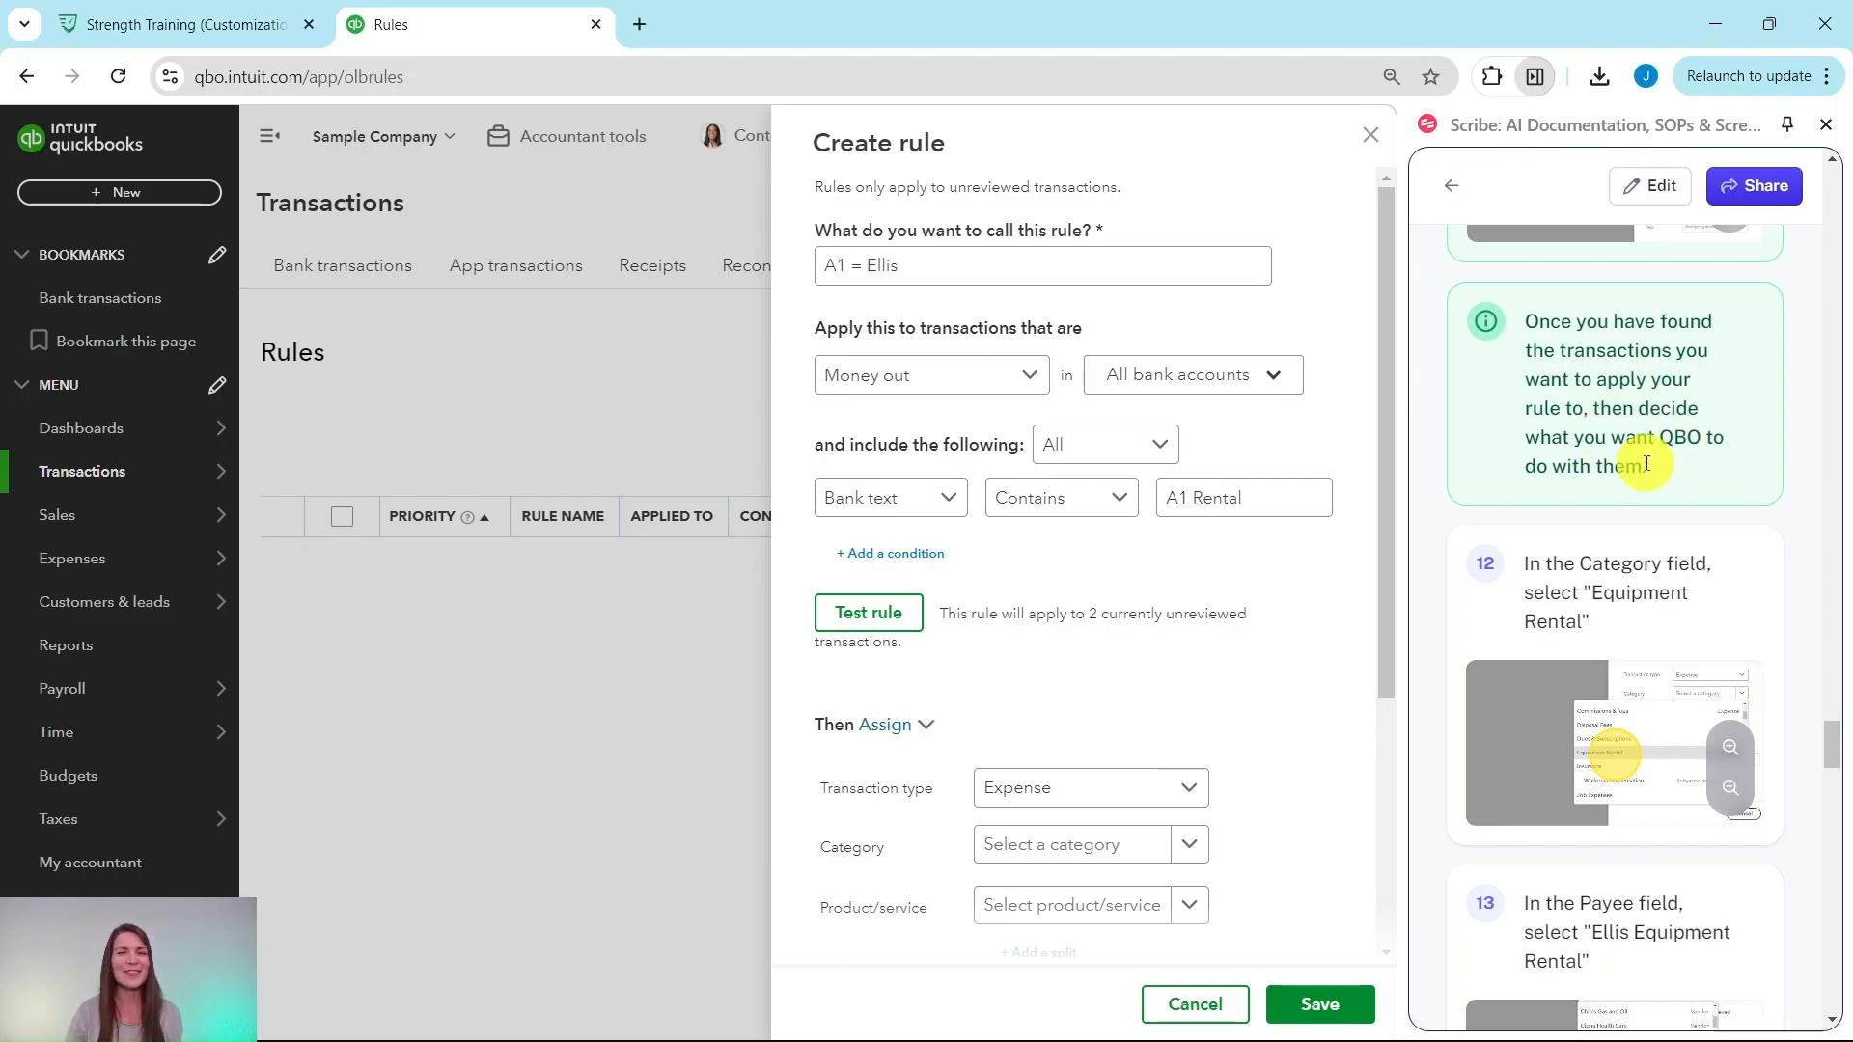
pyautogui.scroll(-2, 1646, 447)
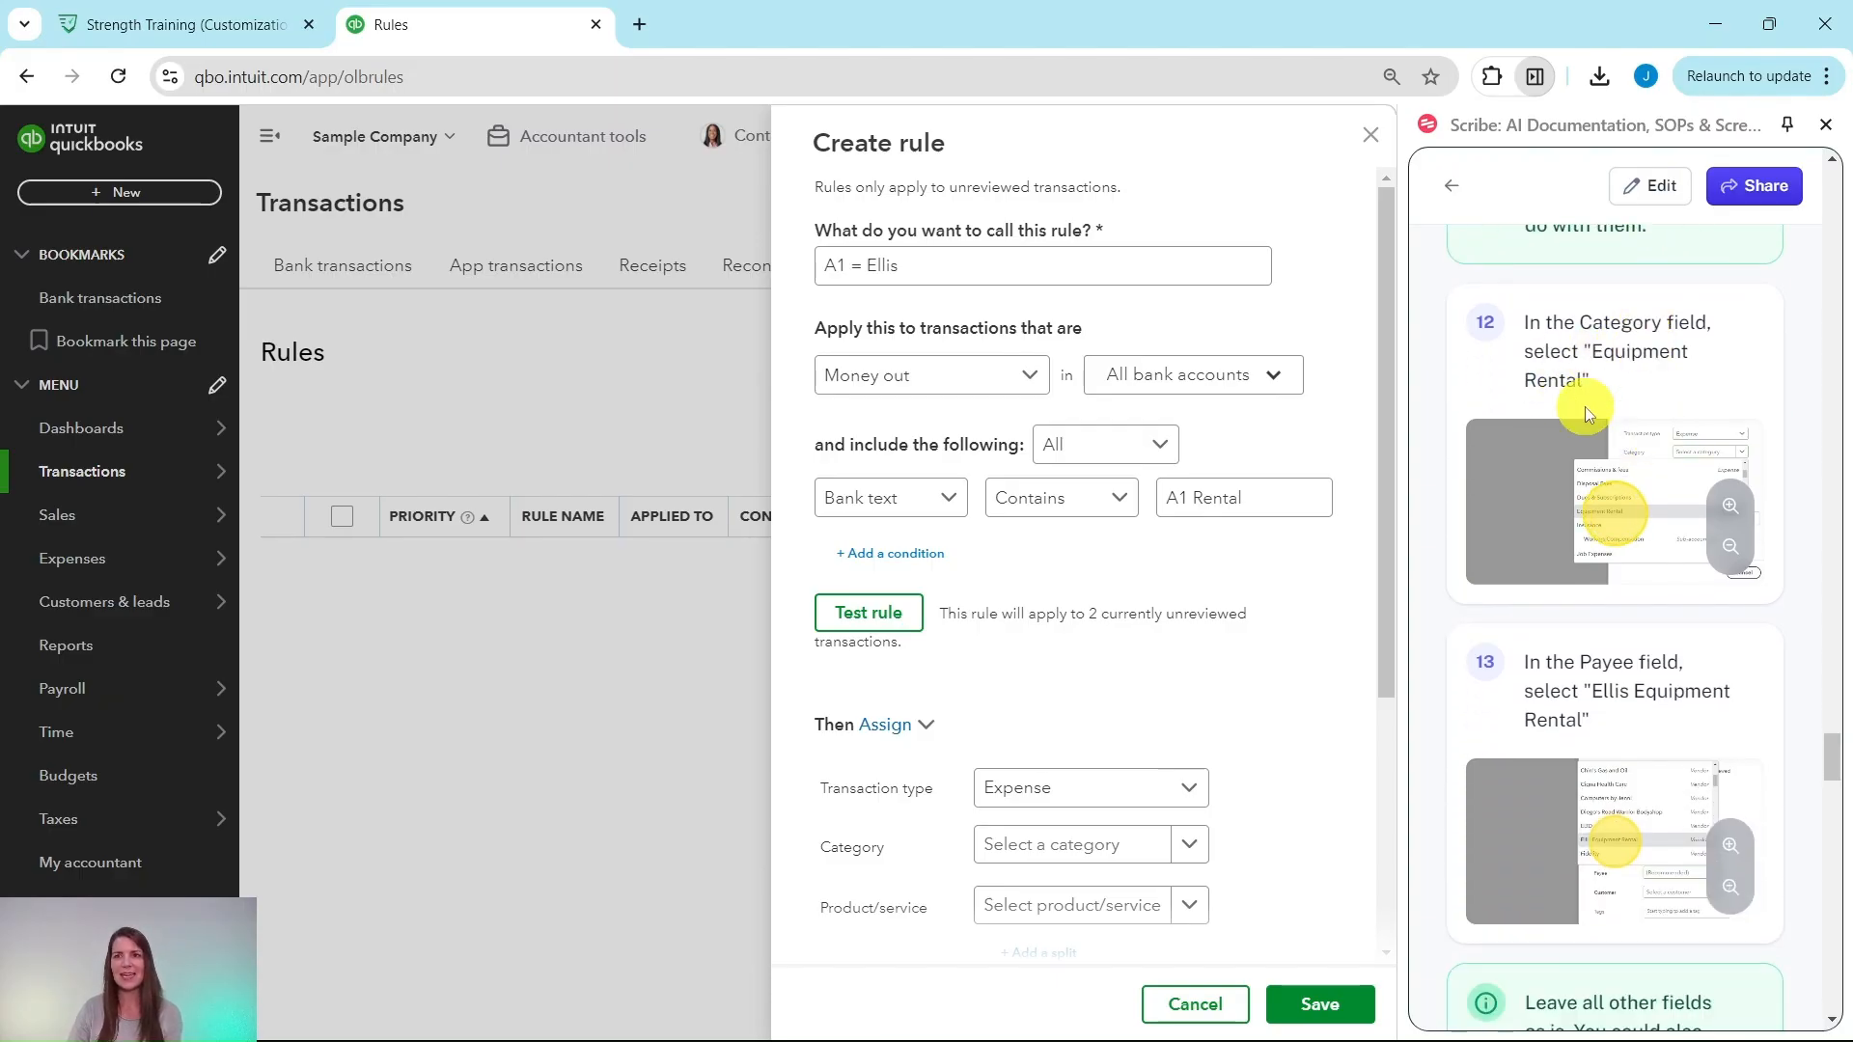
pyautogui.scroll(-4, 1211, 618)
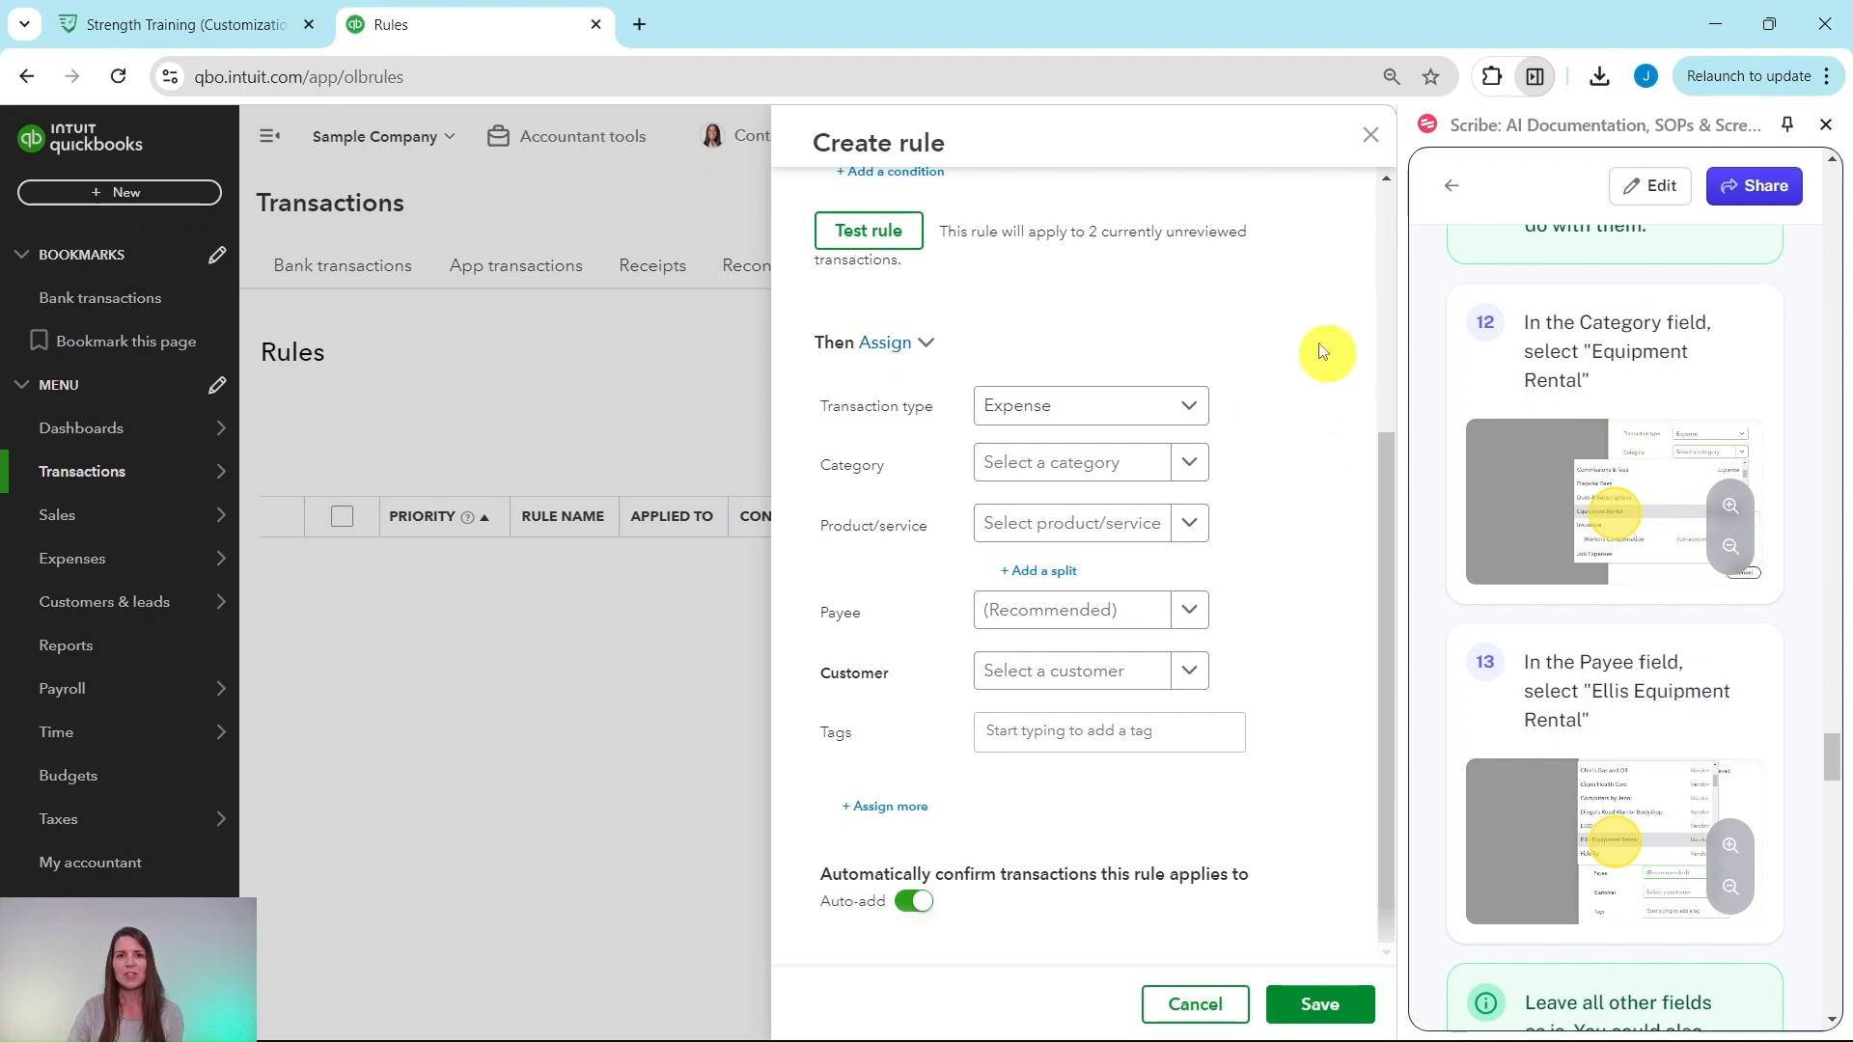
# Step: Assign the Equipment Rental category and Ellis Equipment Rental payee to the rule
pyautogui.click(1189, 477)
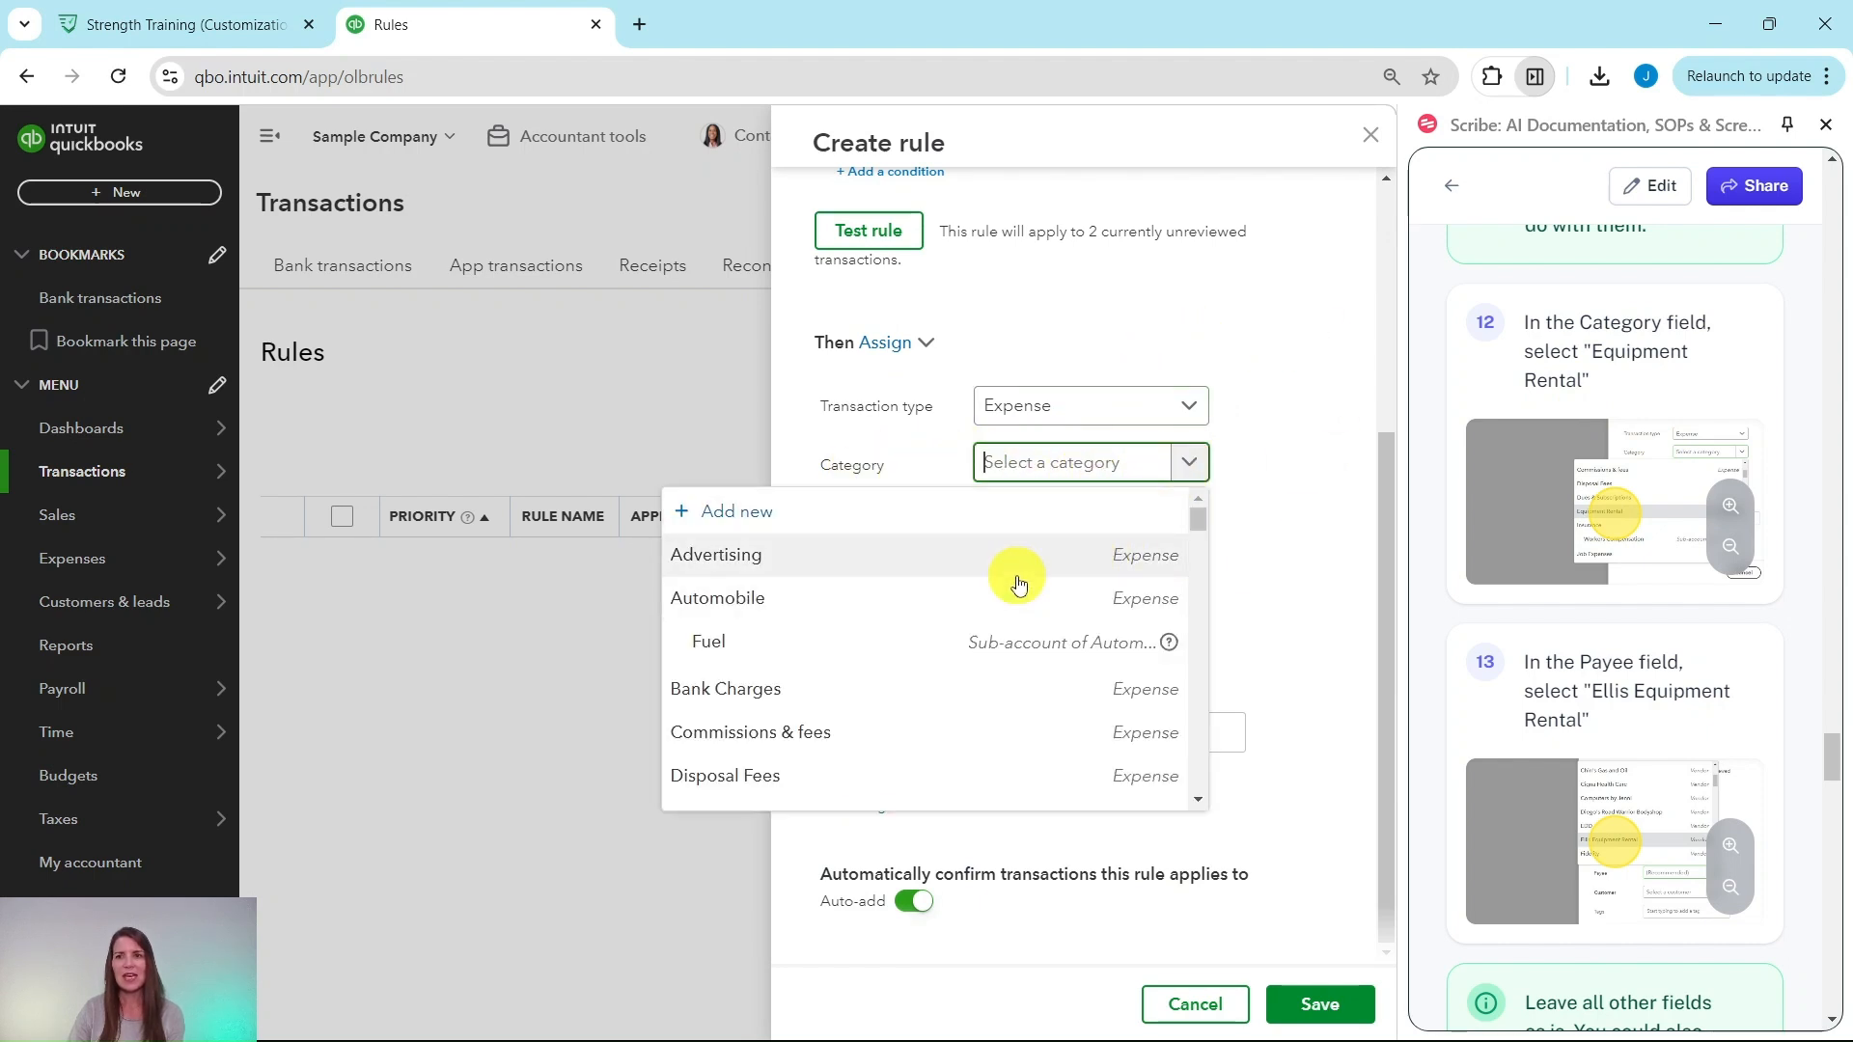
pyautogui.scroll(-3, 917, 596)
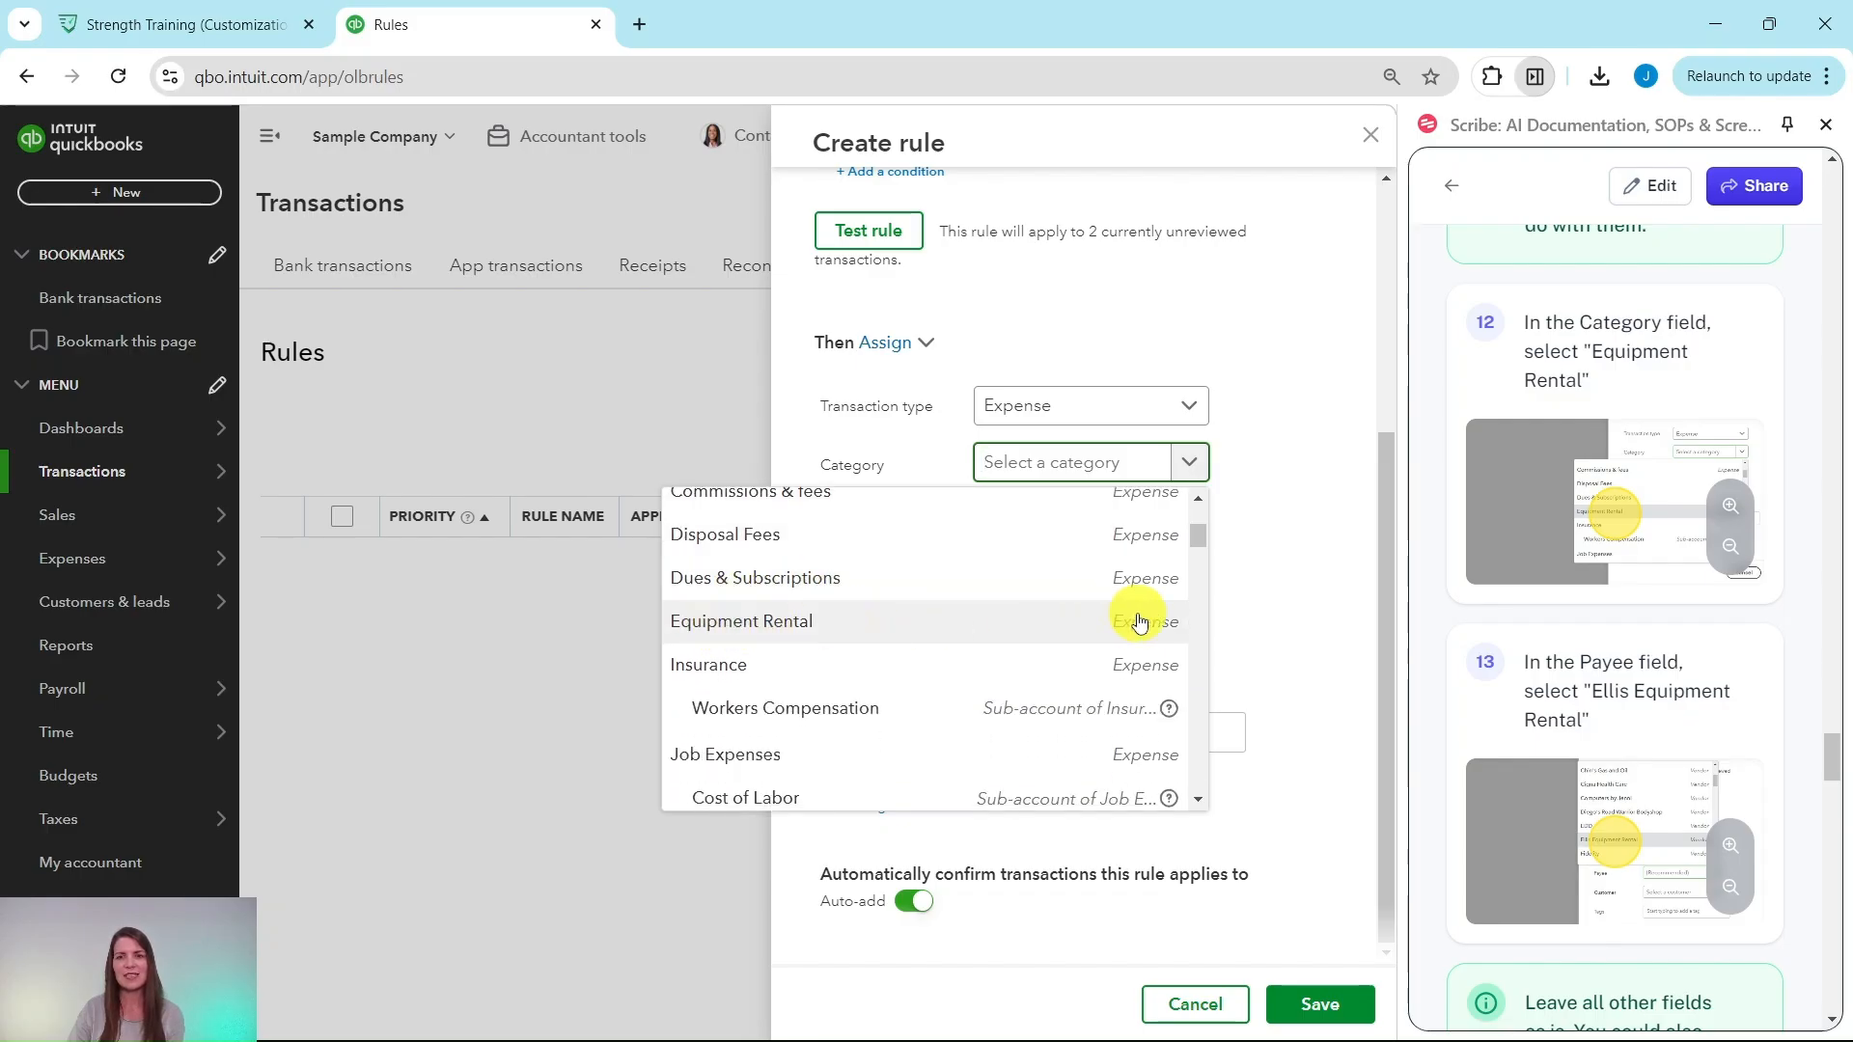
pyautogui.click(805, 642)
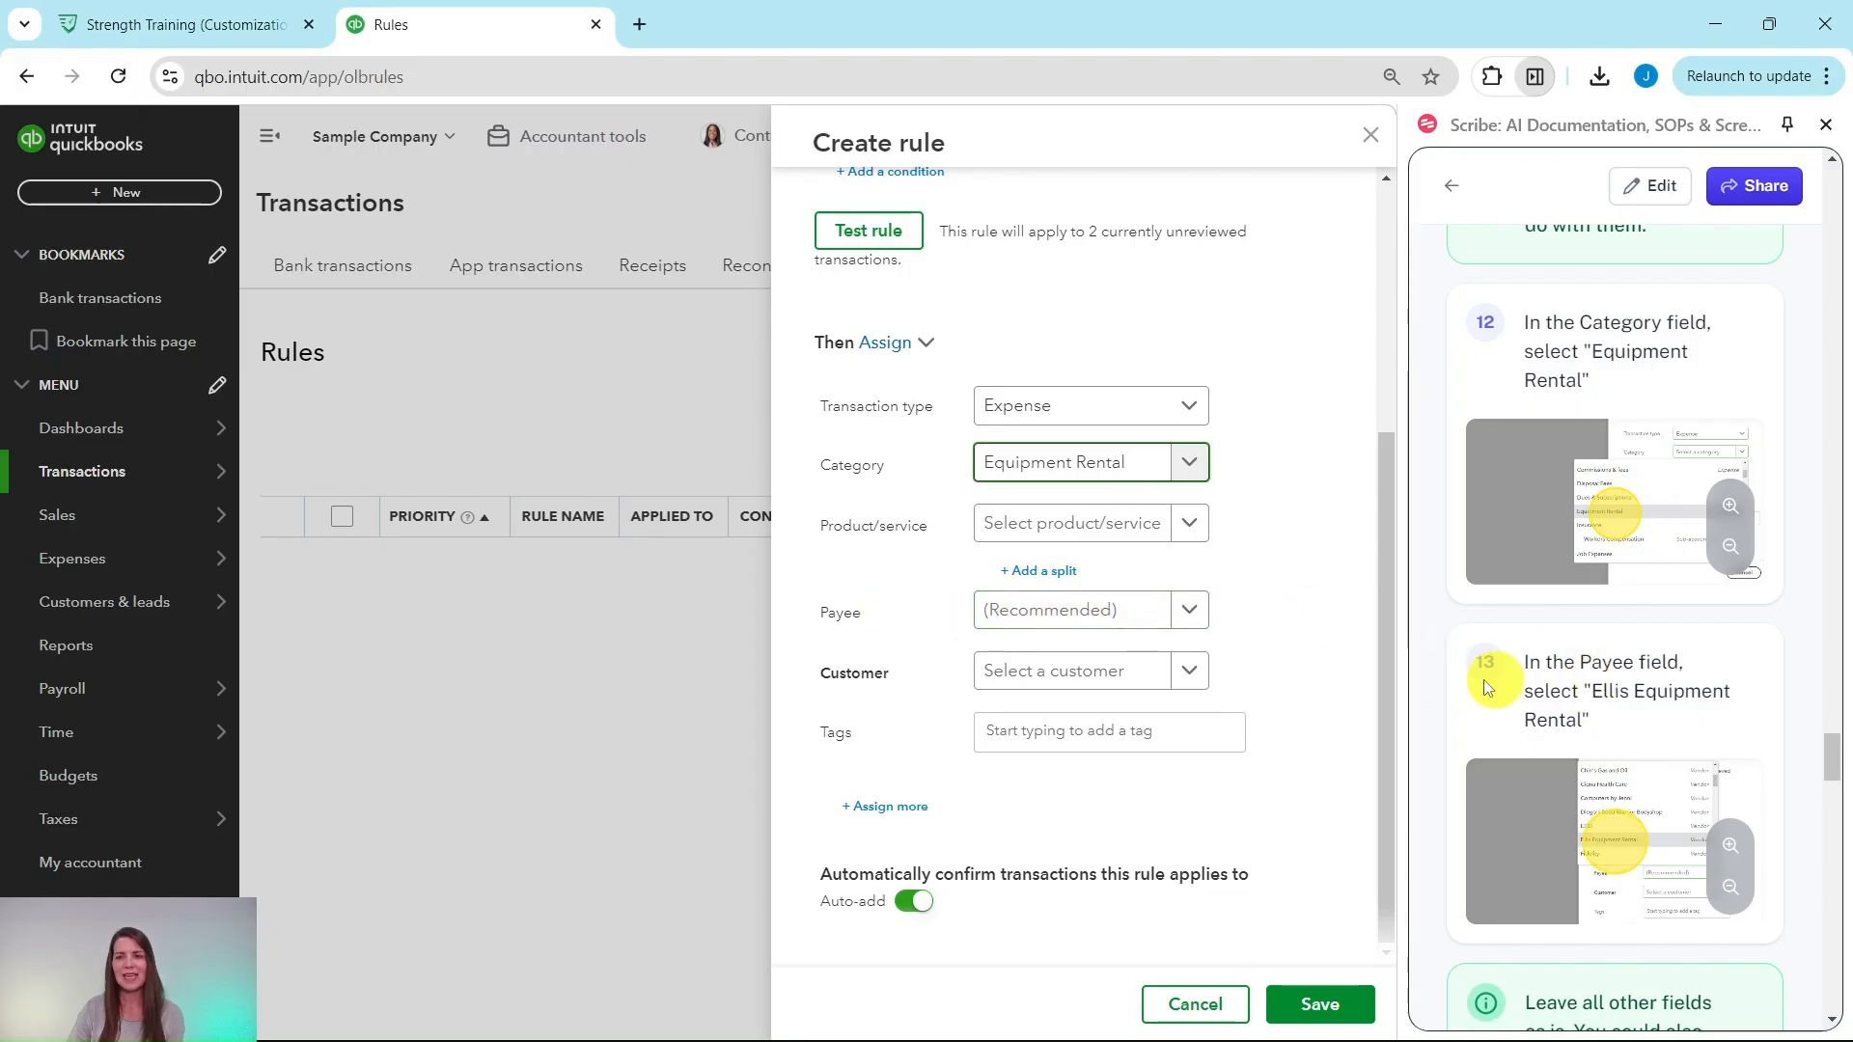
pyautogui.click(1189, 618)
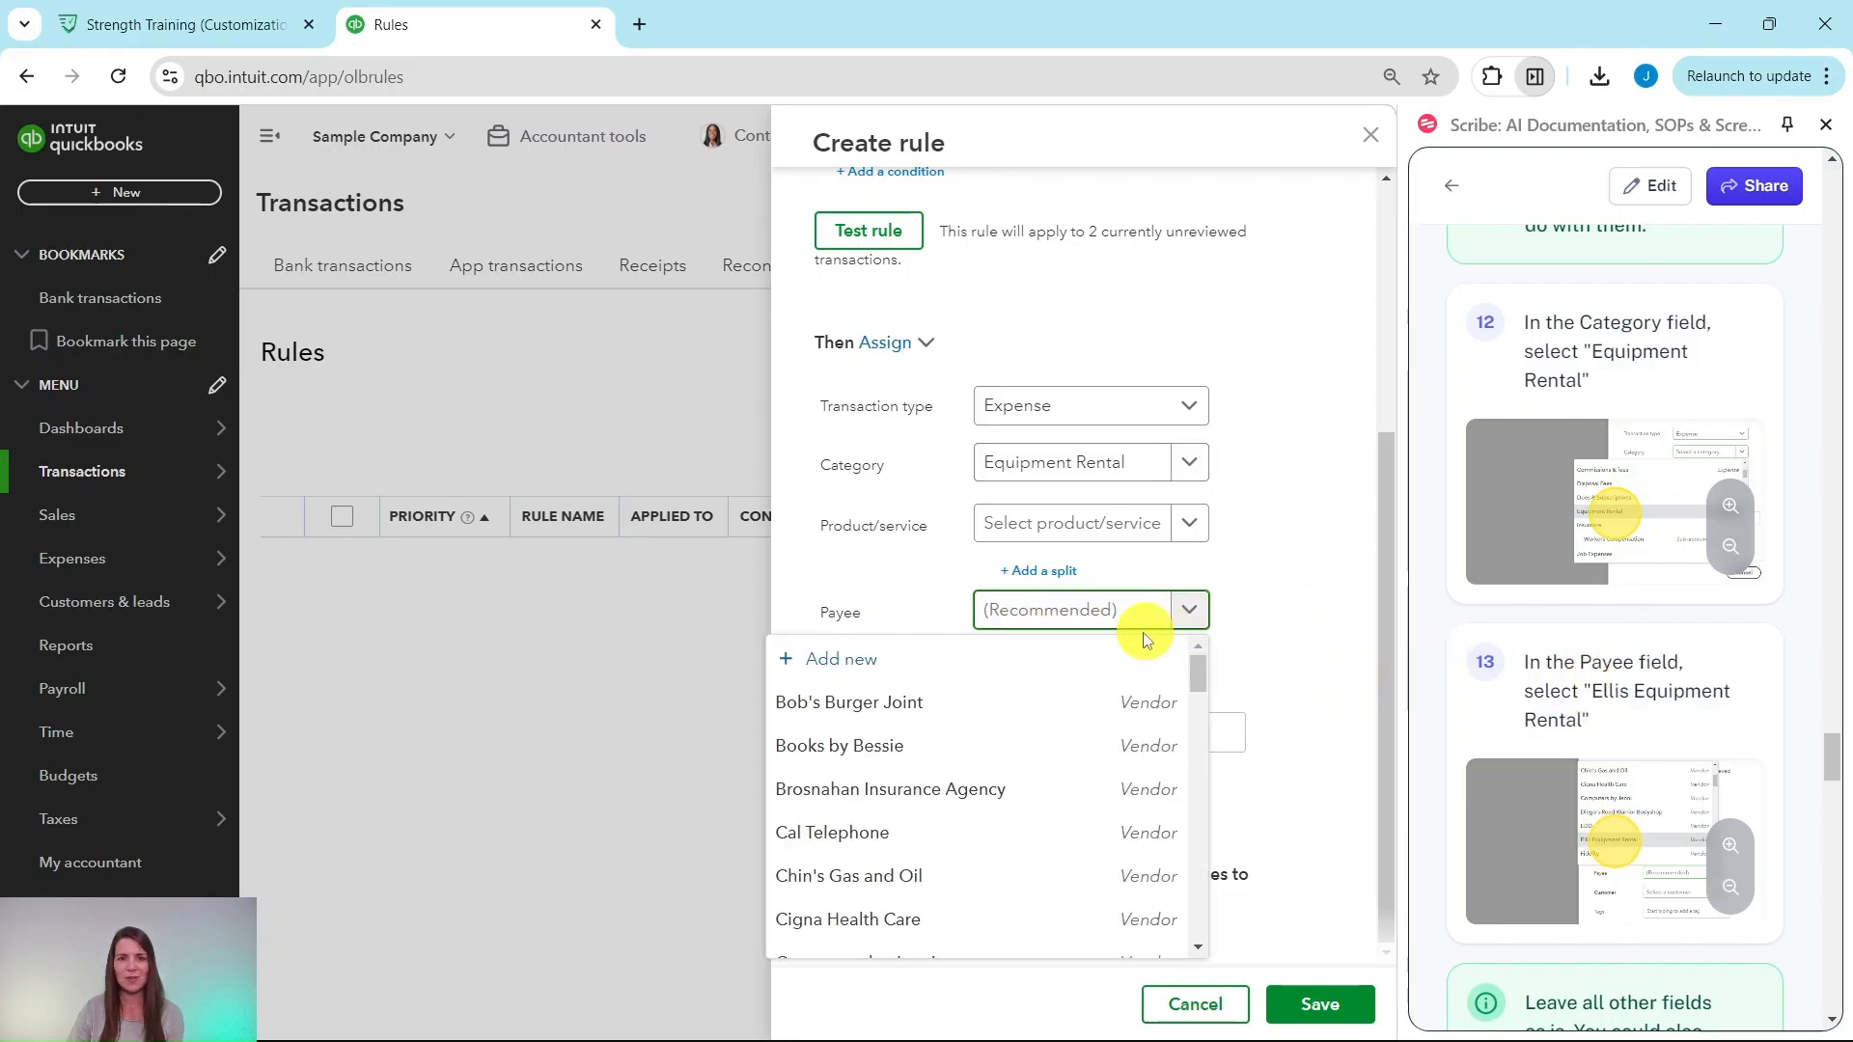
pyautogui.scroll(-3, 1058, 691)
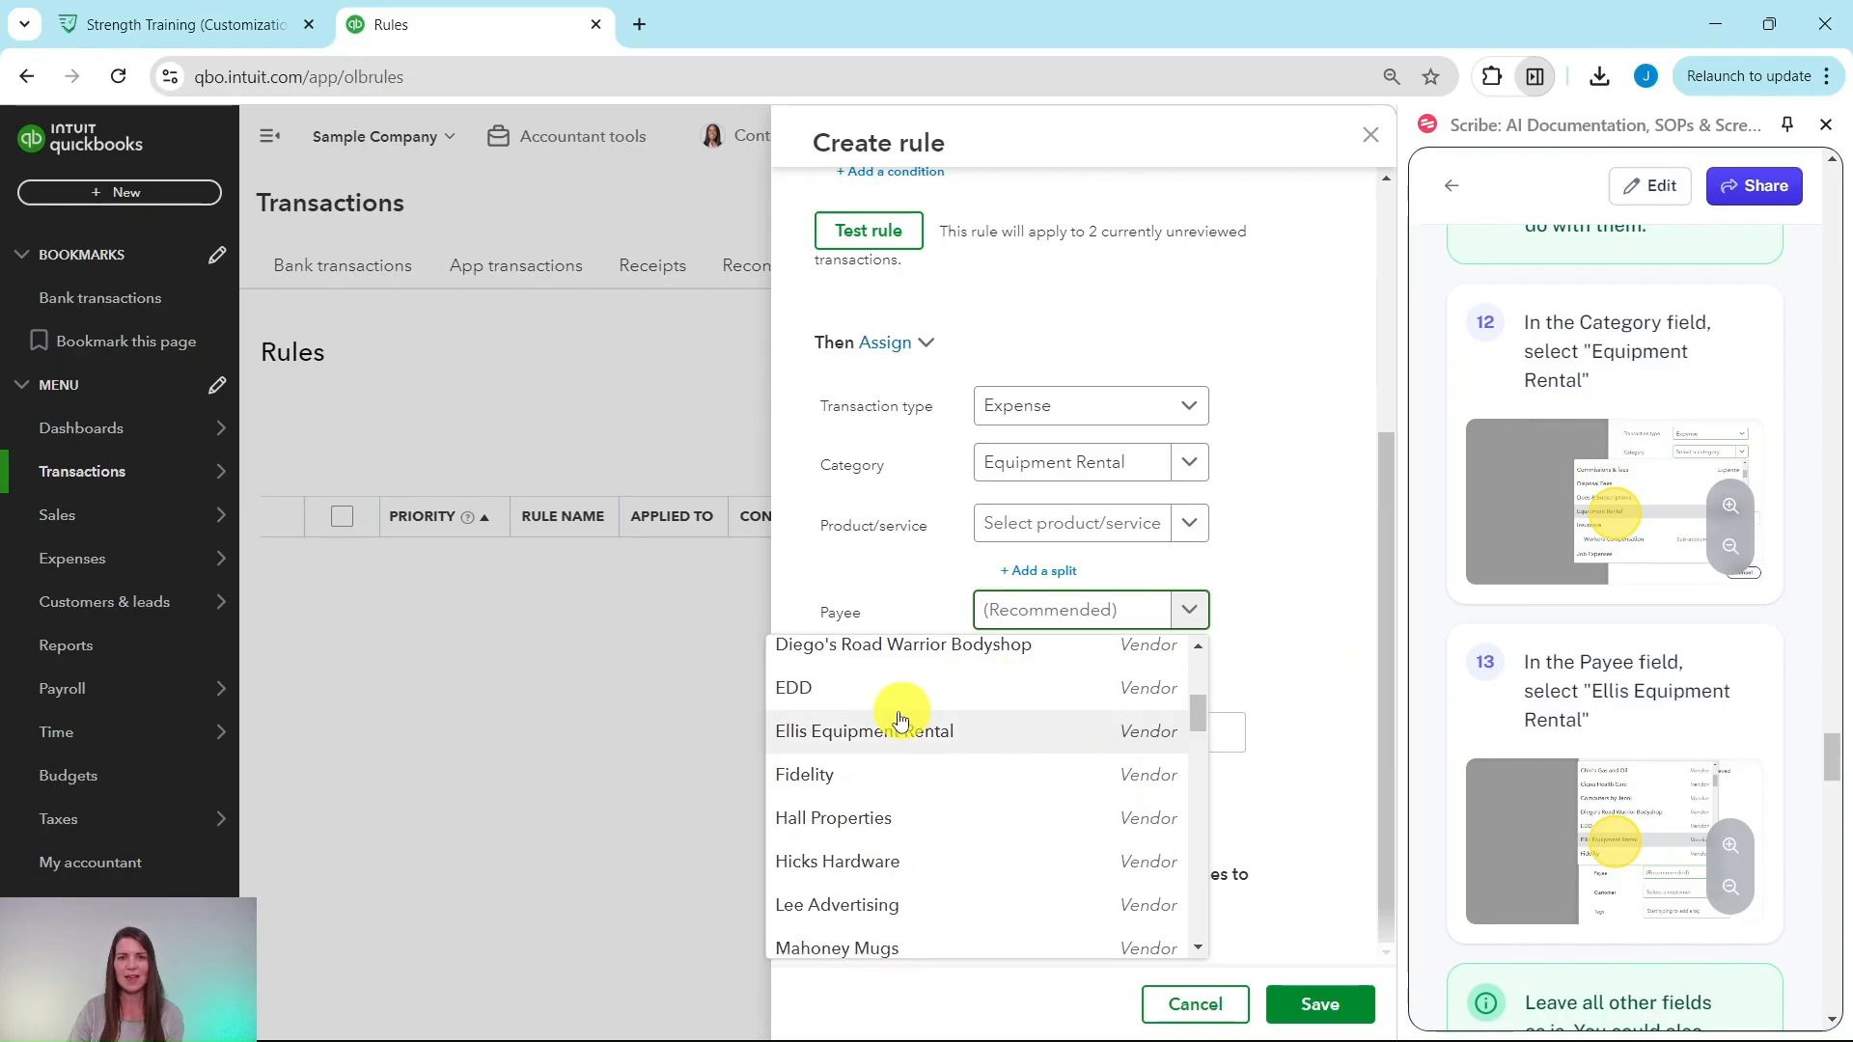
pyautogui.click(862, 735)
pyautogui.scroll(-5, 1605, 660)
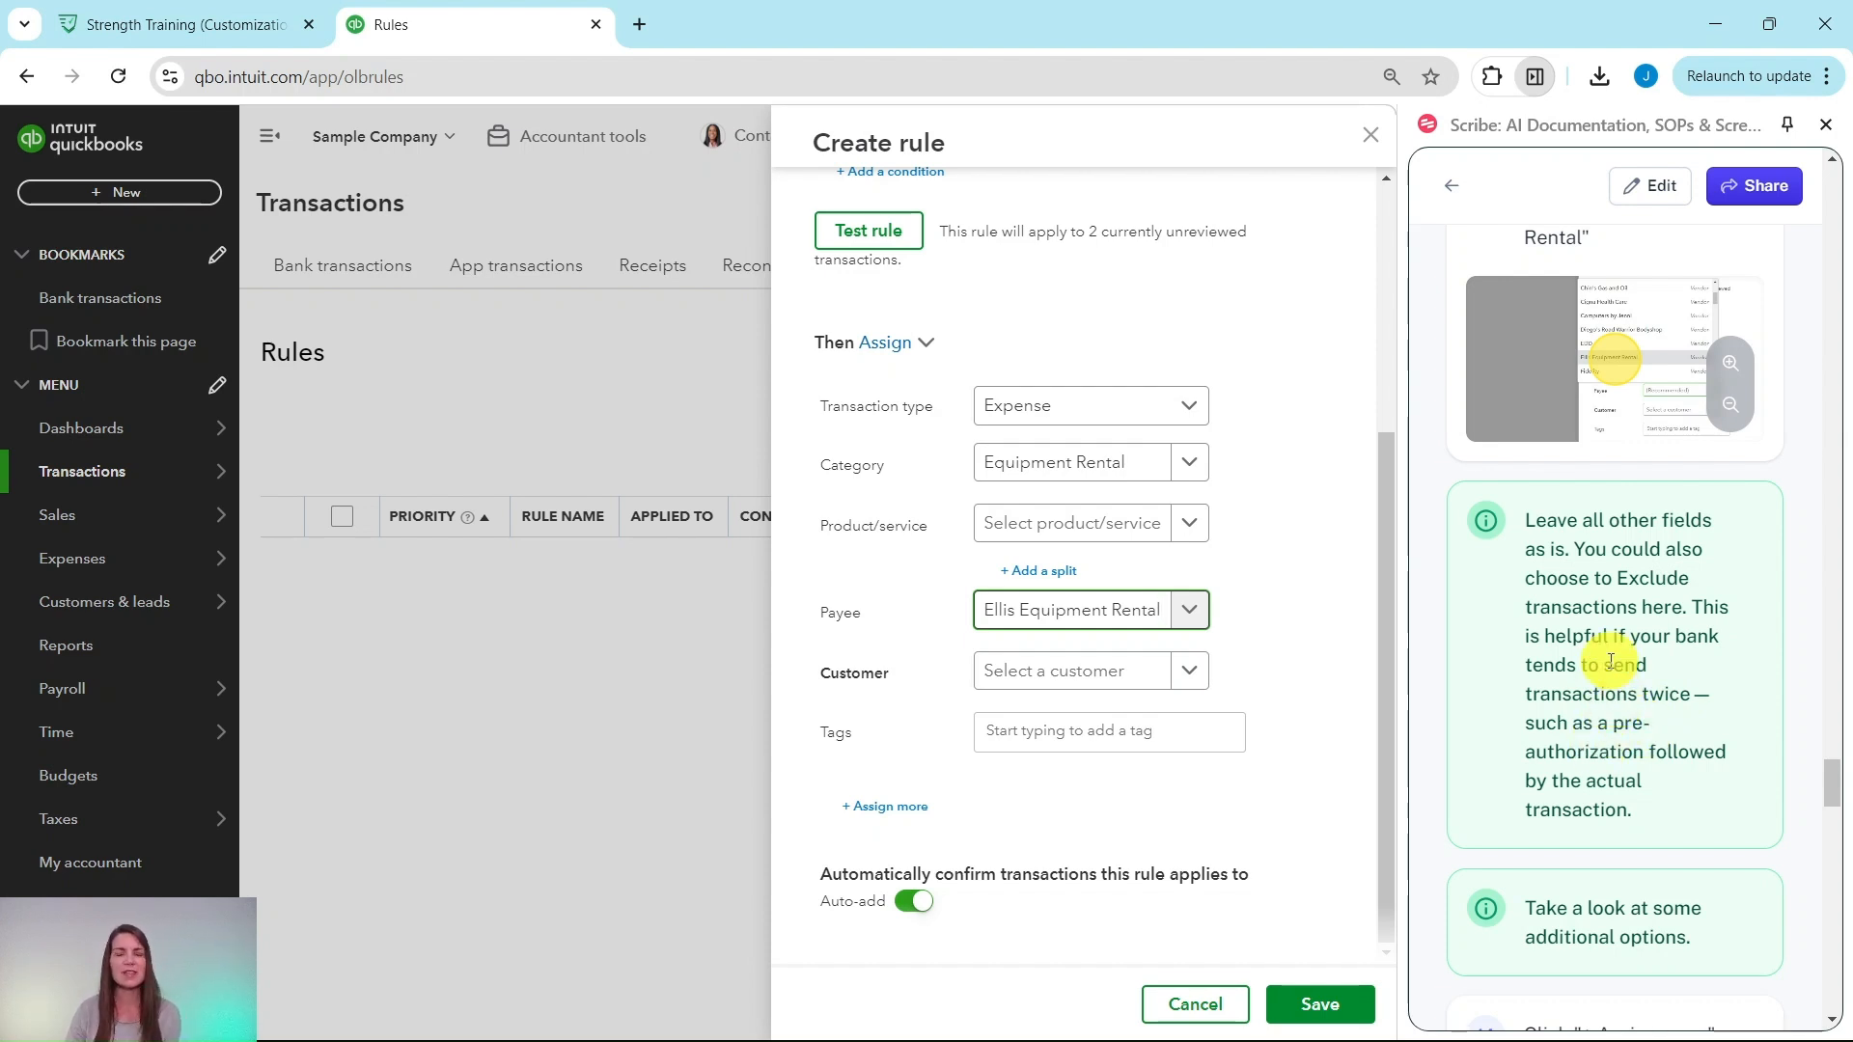
pyautogui.scroll(-6, 1621, 695)
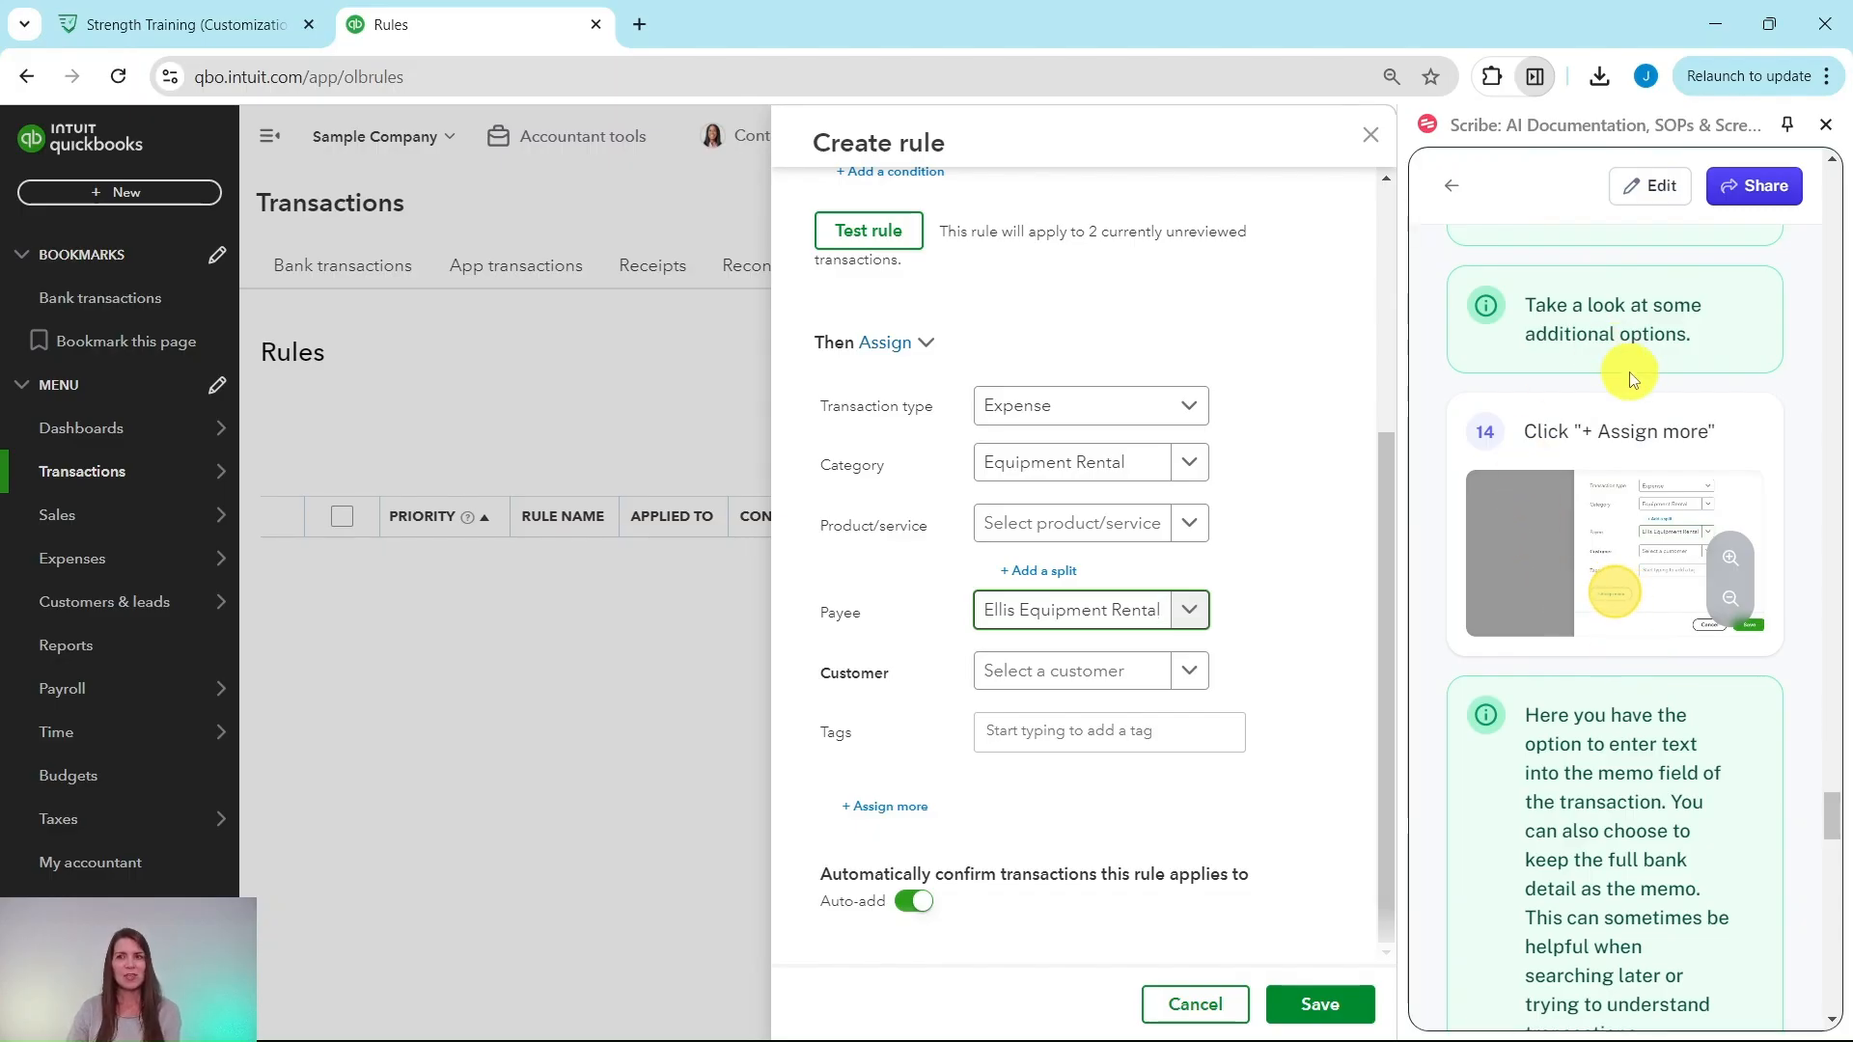
# Step: Add a bank memo assignment that also keeps the existing bank memo
pyautogui.scroll(-1, 1511, 673)
pyautogui.scroll(-2, 1511, 672)
pyautogui.click(881, 808)
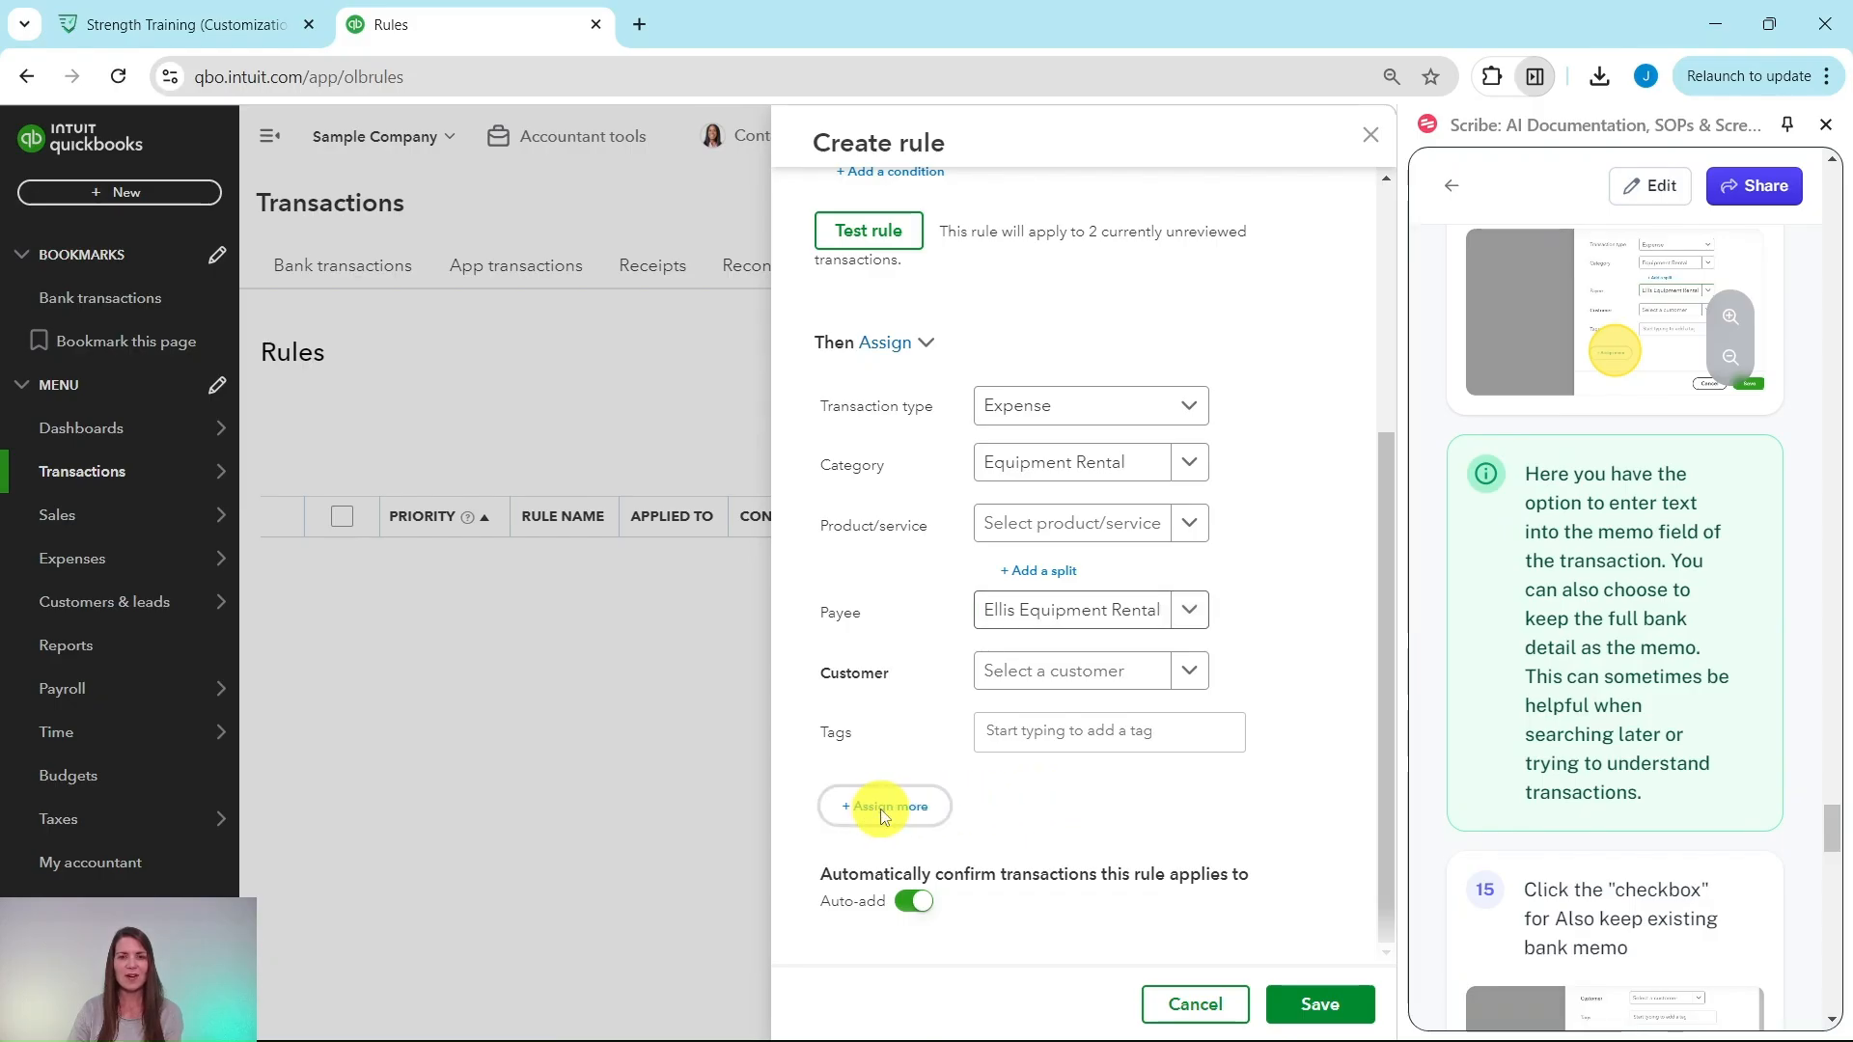
pyautogui.scroll(-2, 1254, 745)
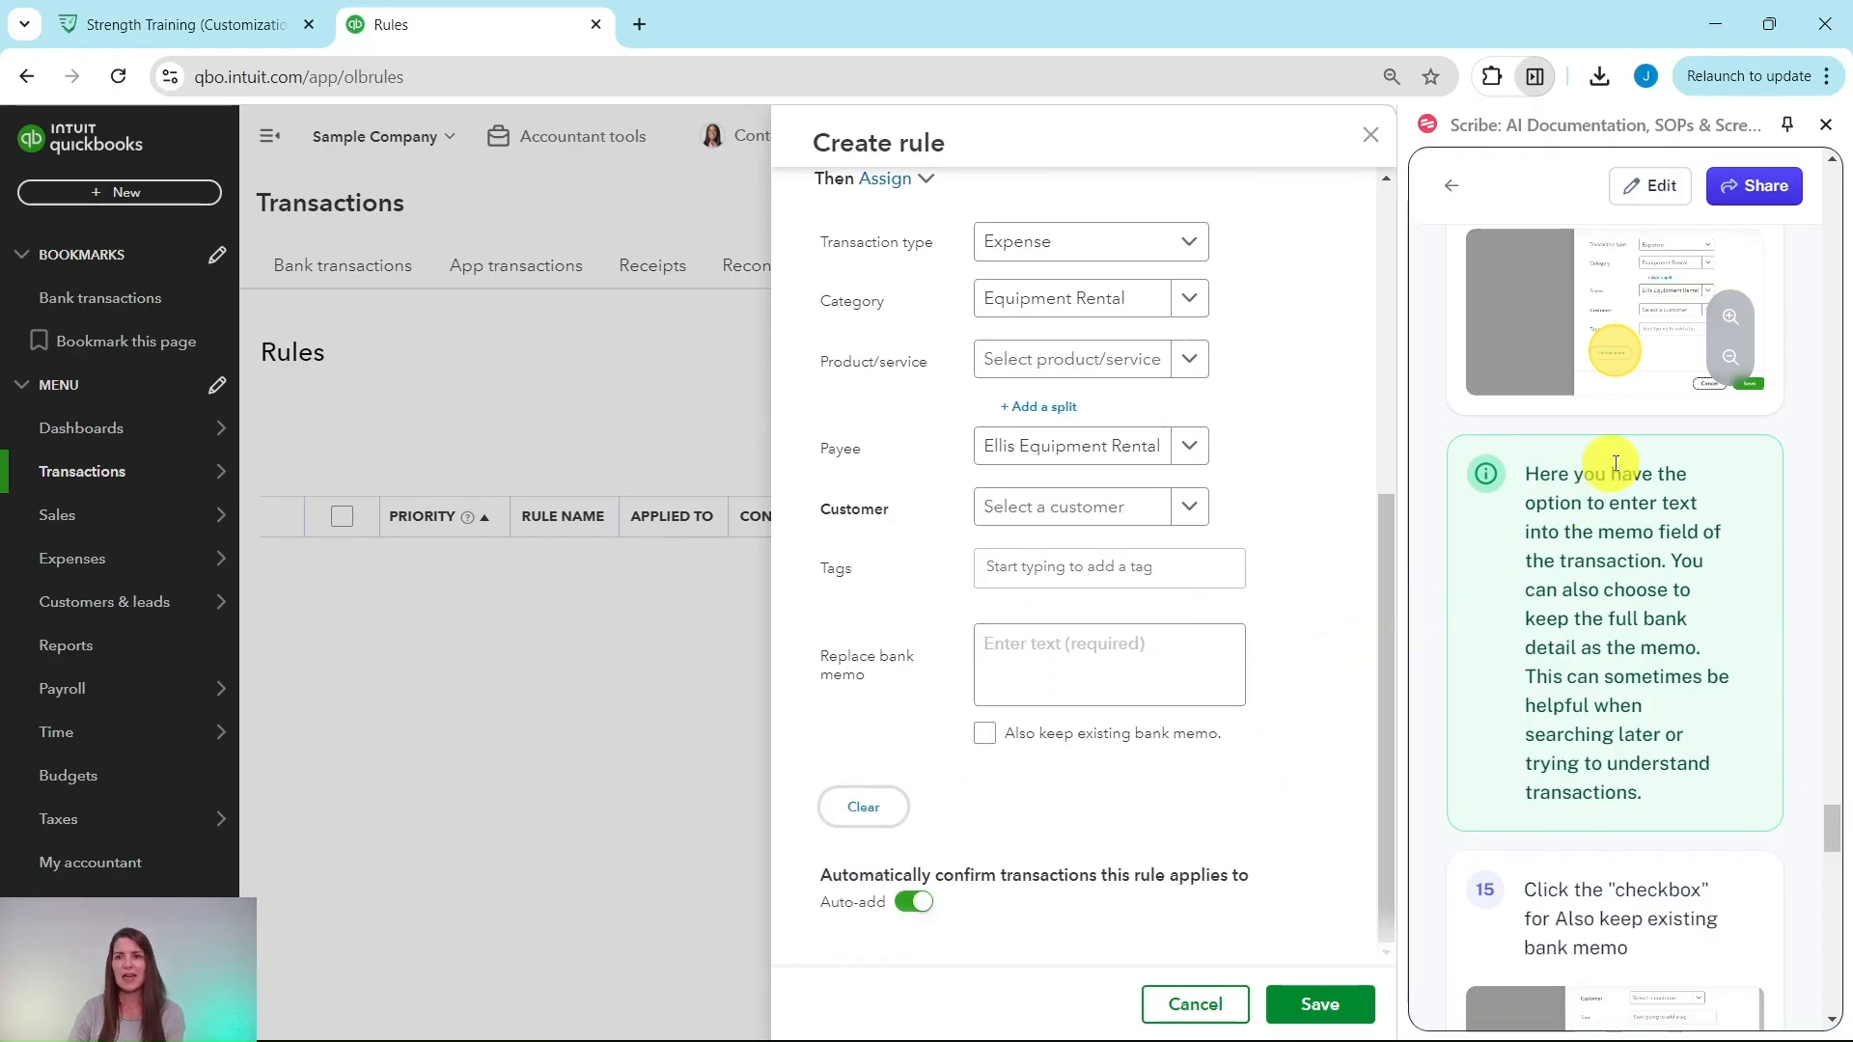
pyautogui.click(1046, 648)
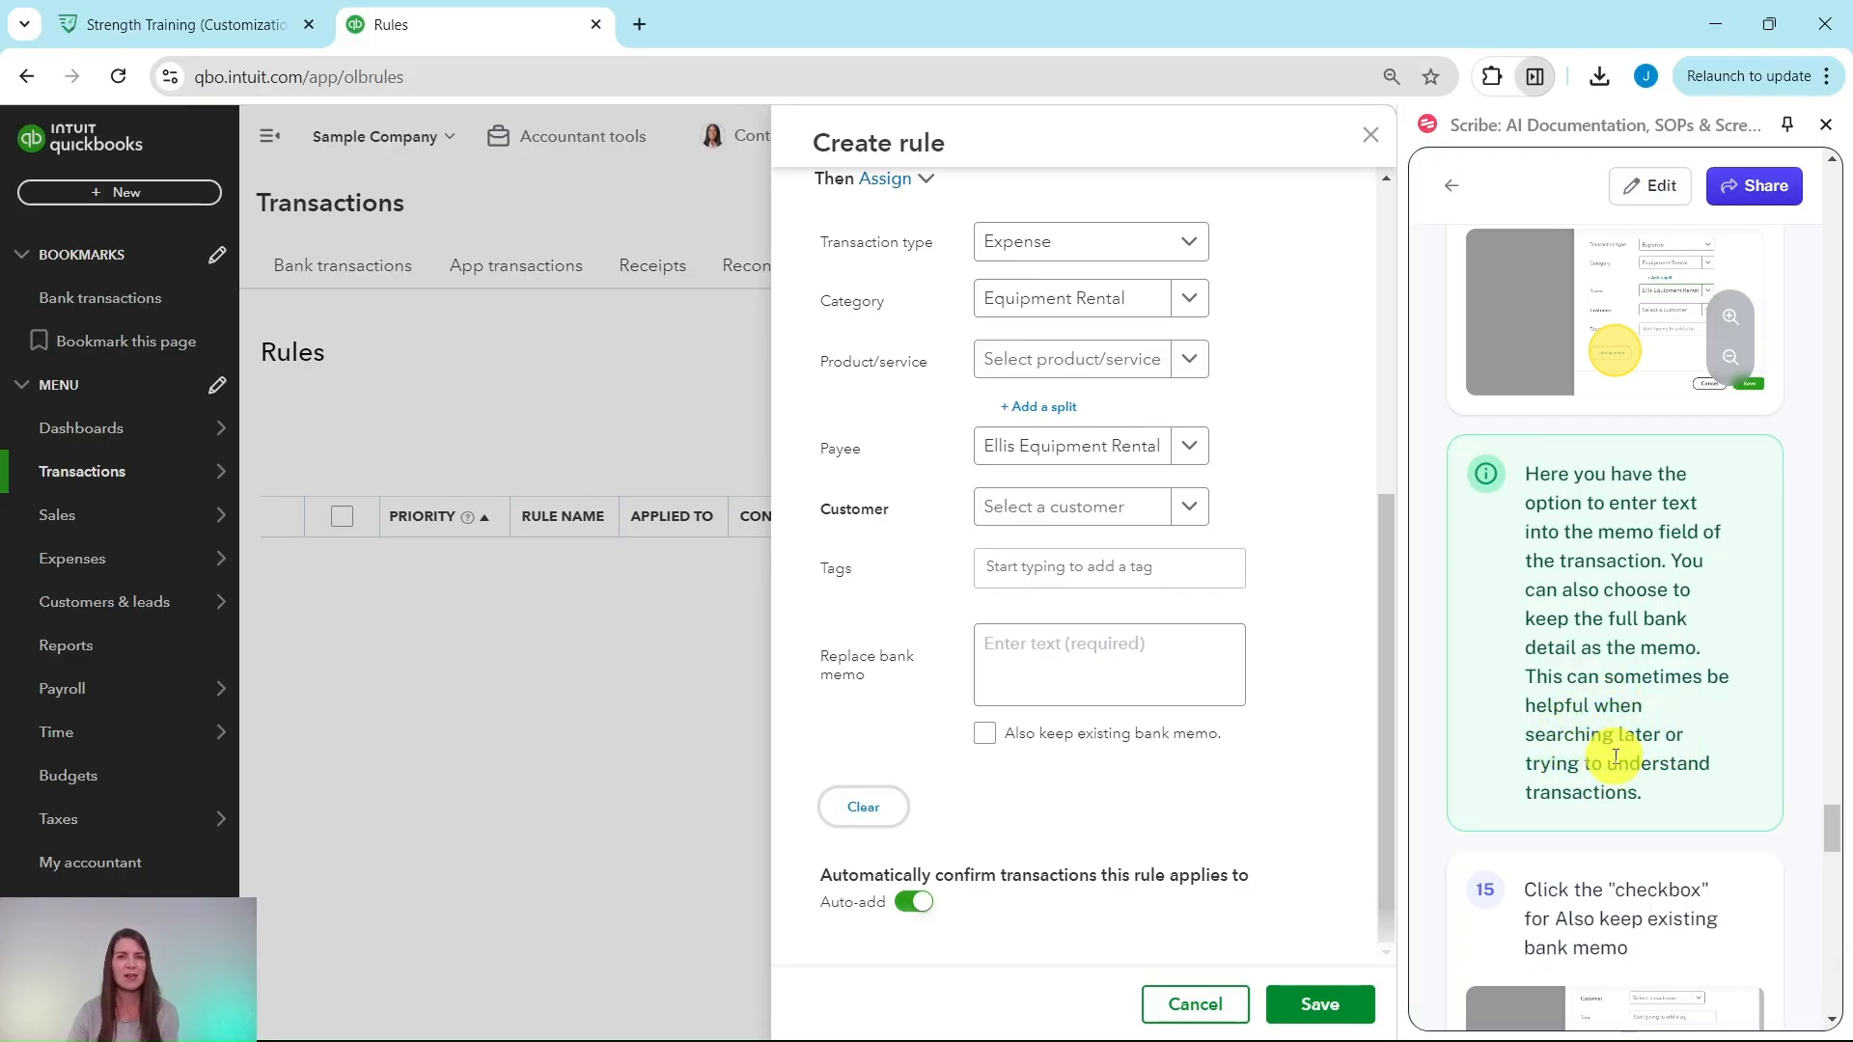
pyautogui.scroll(-5, 1617, 756)
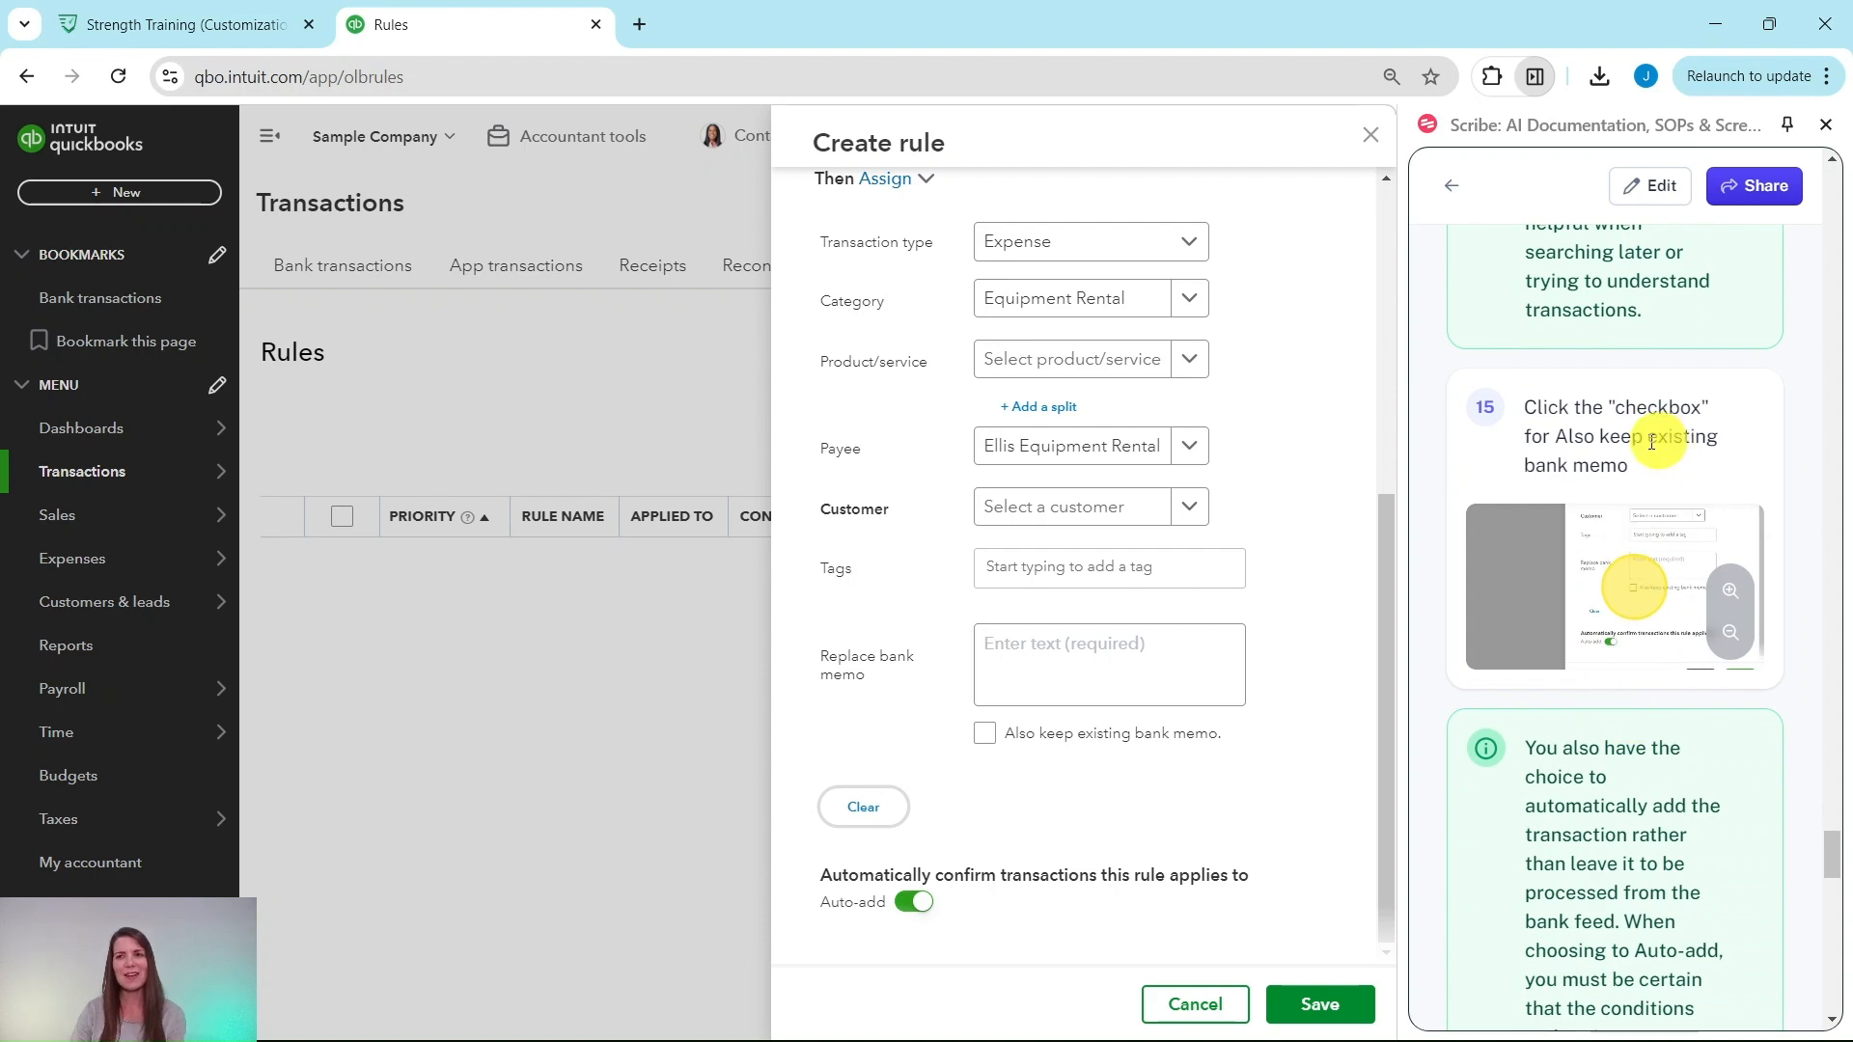
pyautogui.click(987, 747)
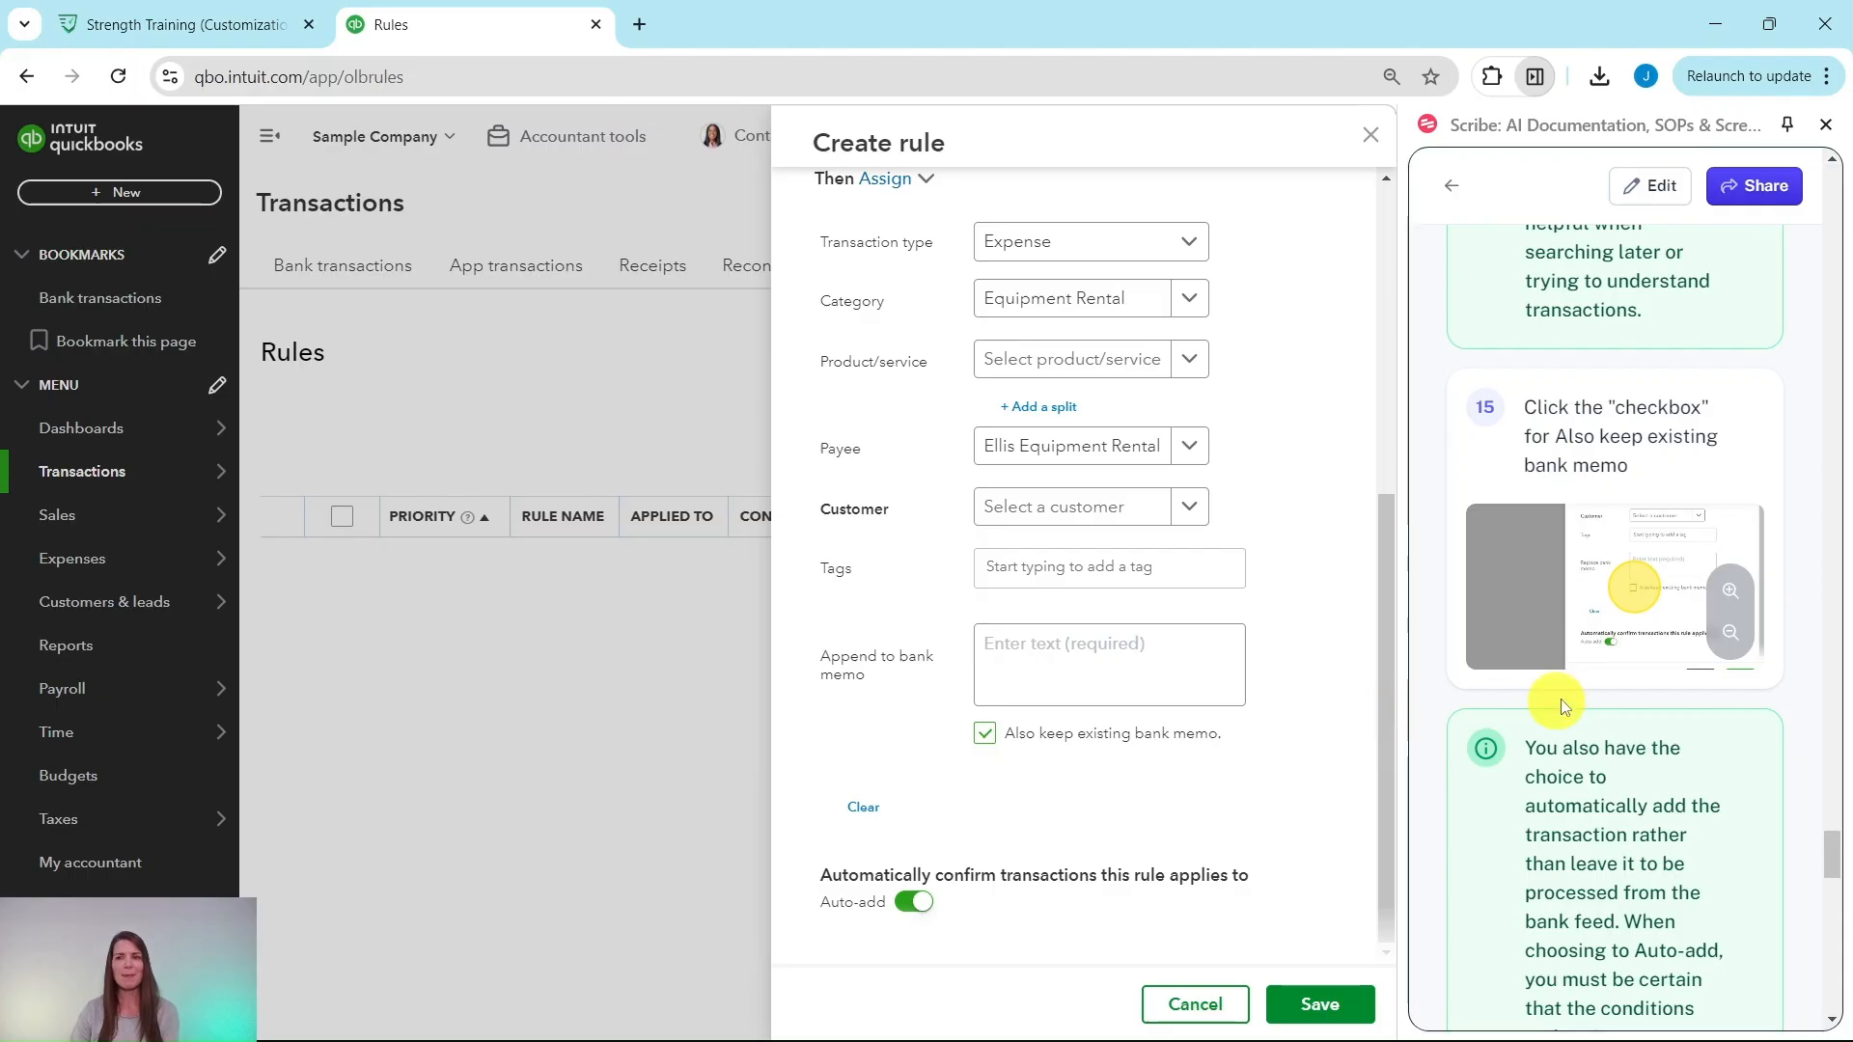
pyautogui.scroll(-4, 1612, 695)
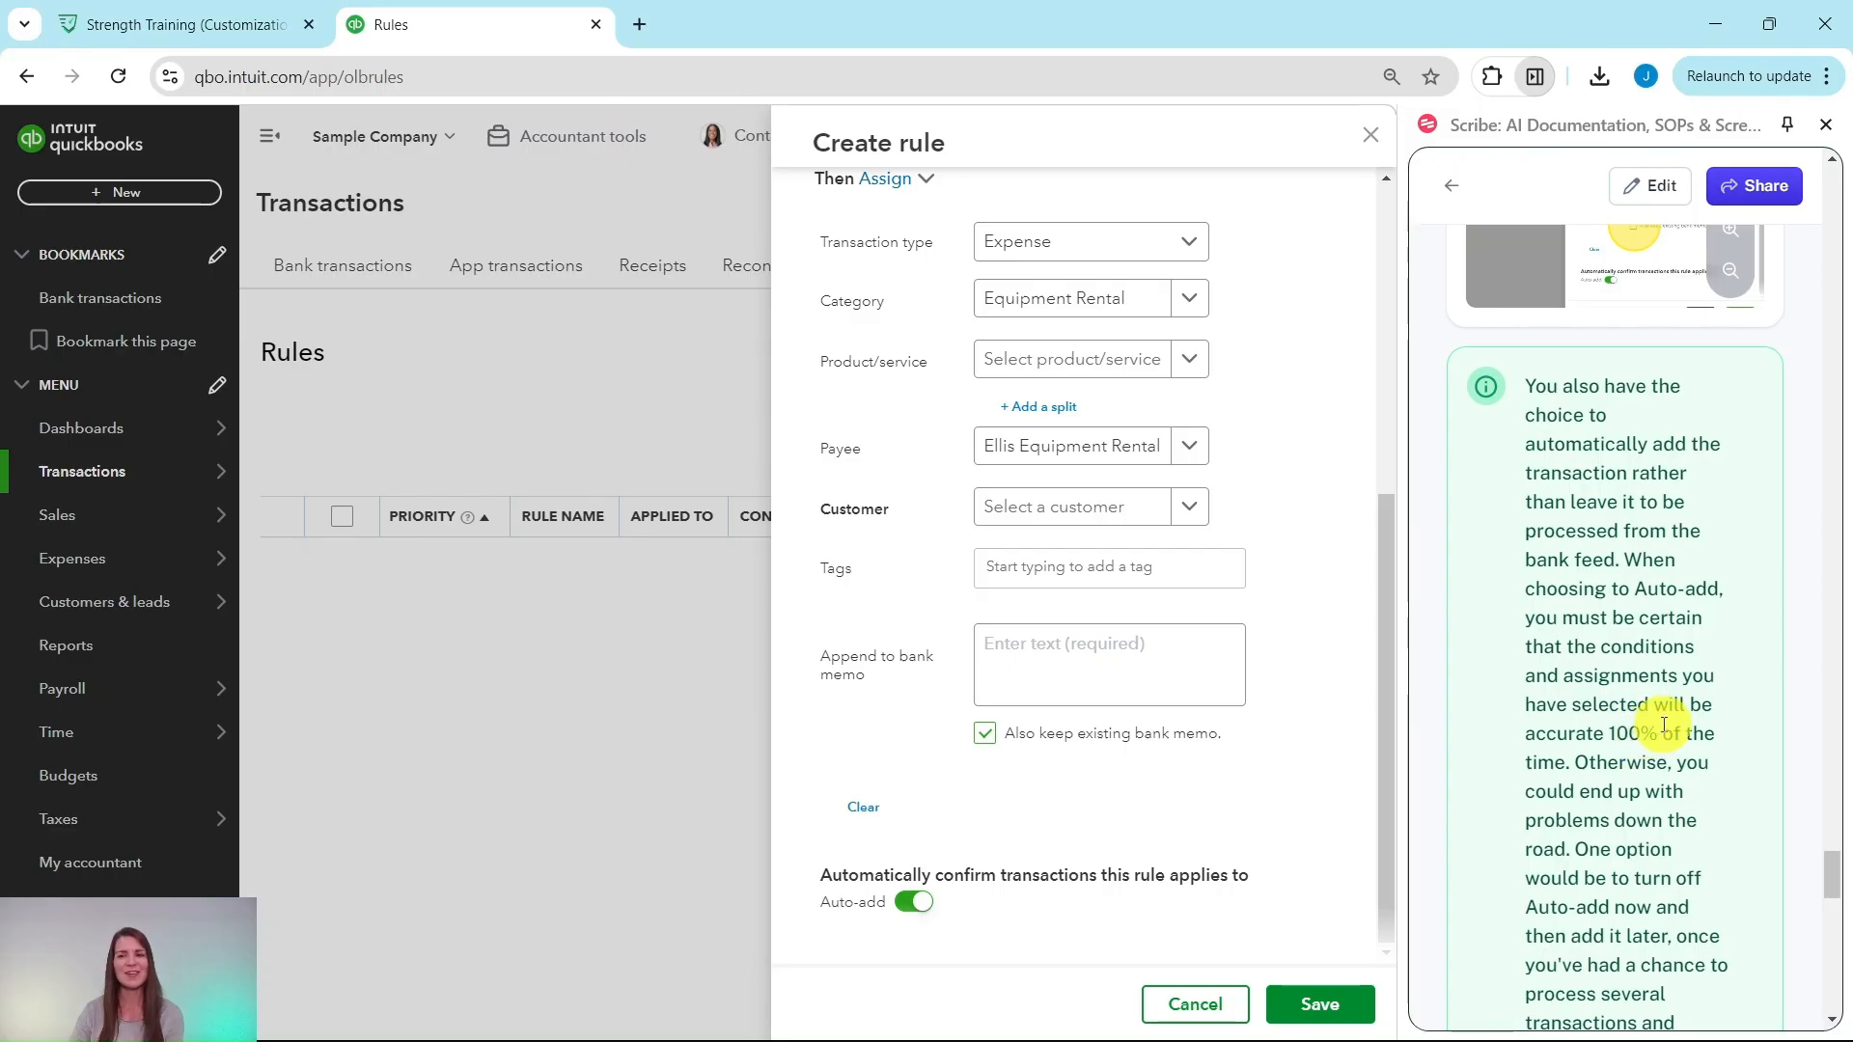
# Step: Switch Auto-add off and save the A1 = Ellis rule
pyautogui.scroll(-4, 1664, 726)
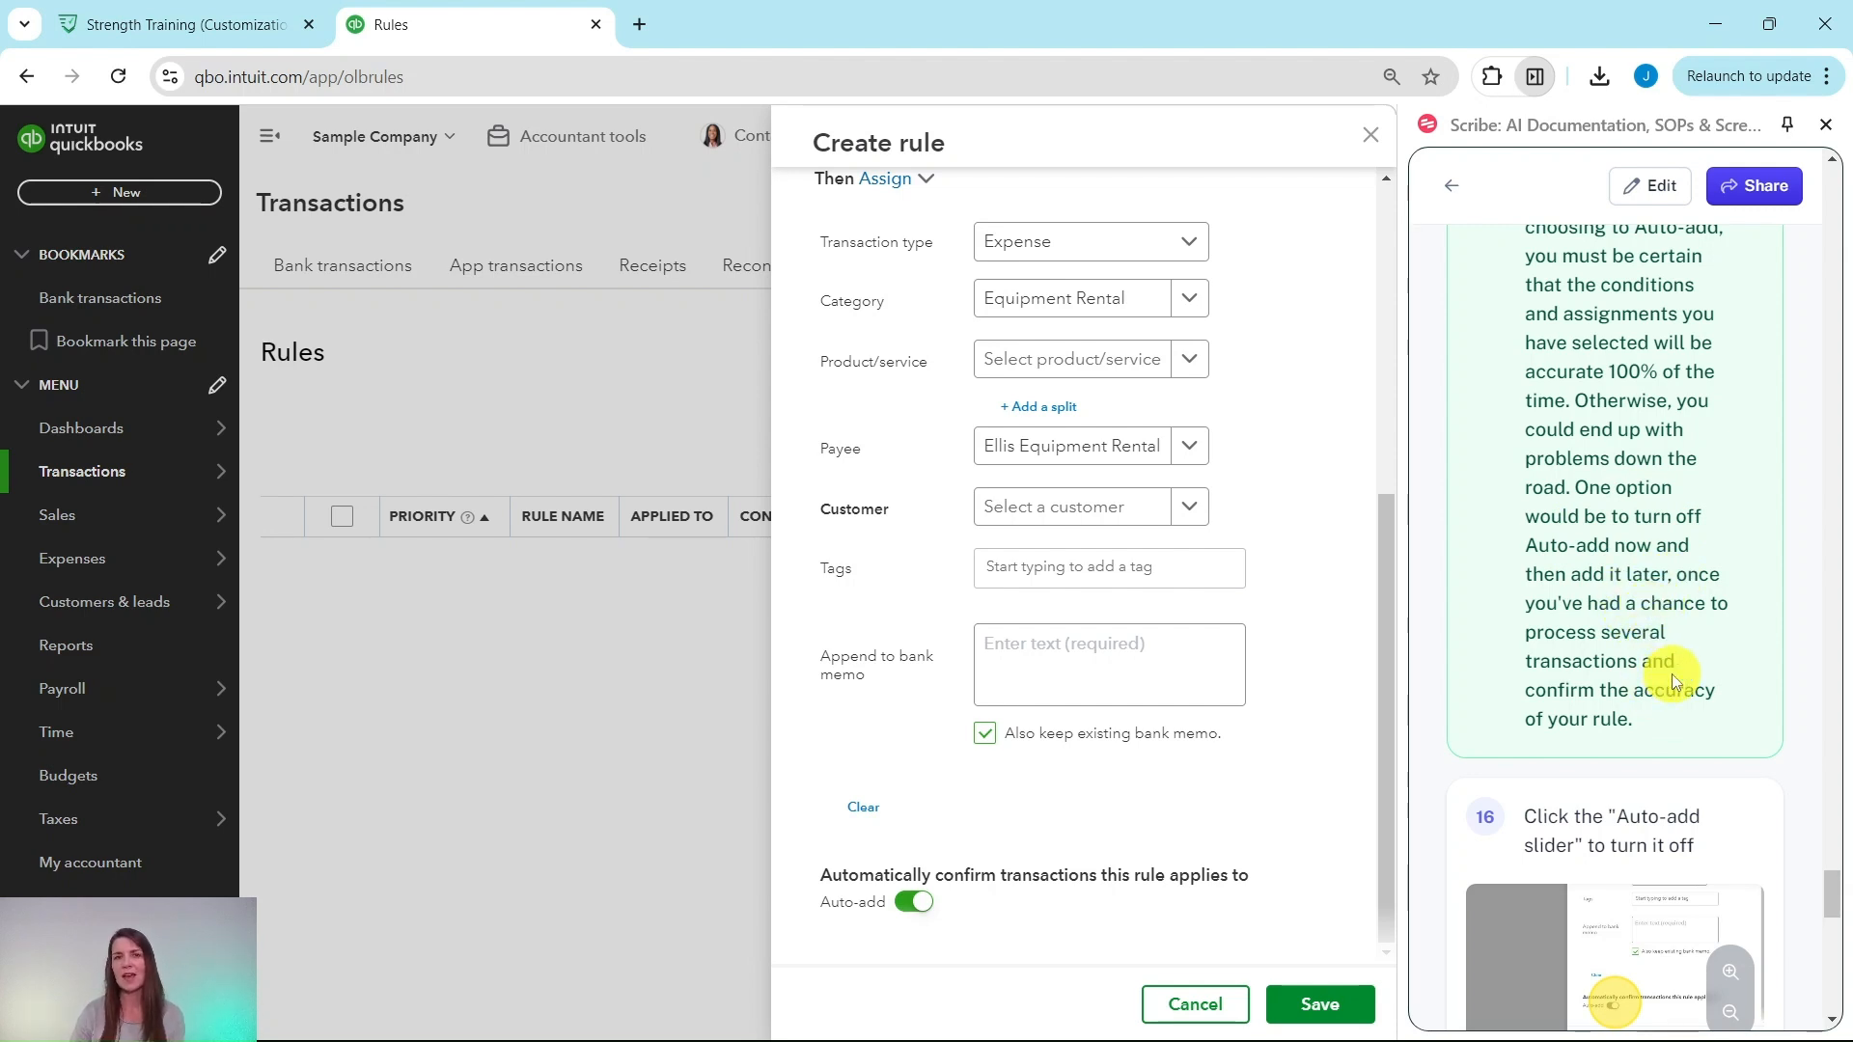
pyautogui.scroll(-5, 1671, 673)
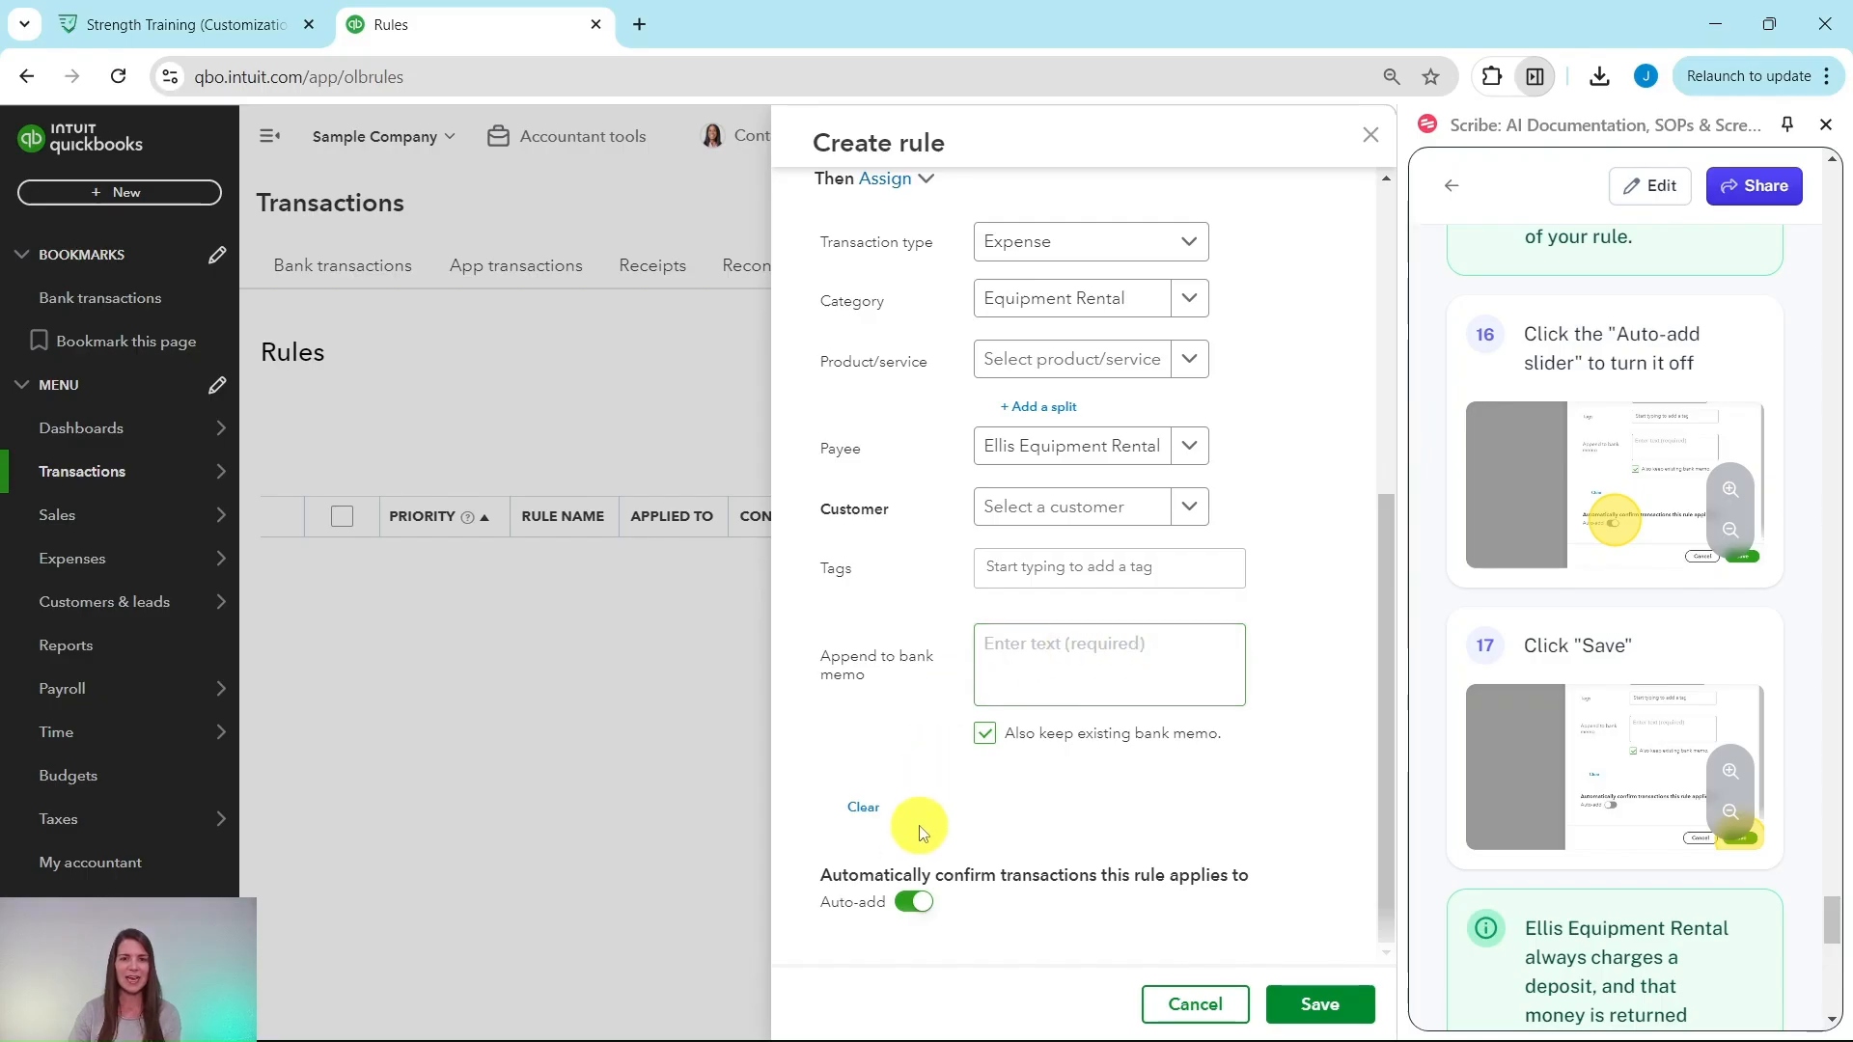
pyautogui.click(913, 905)
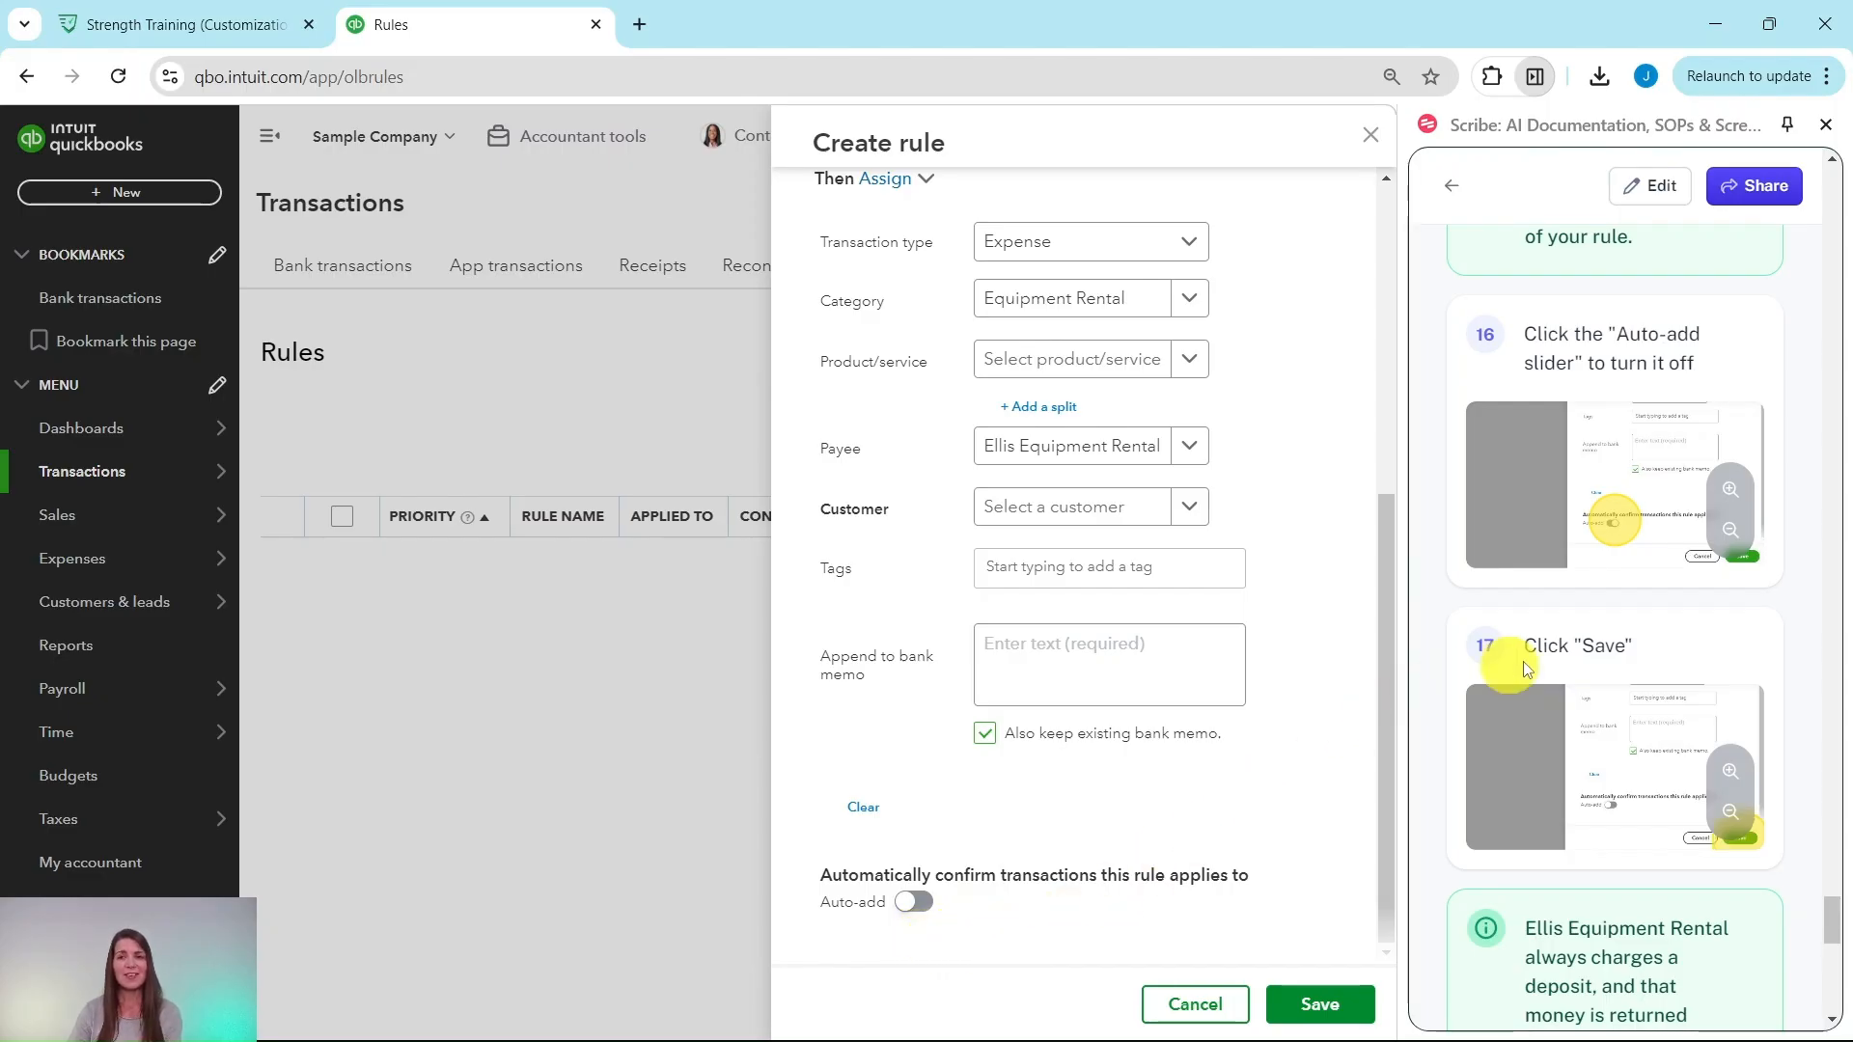
pyautogui.click(1317, 1006)
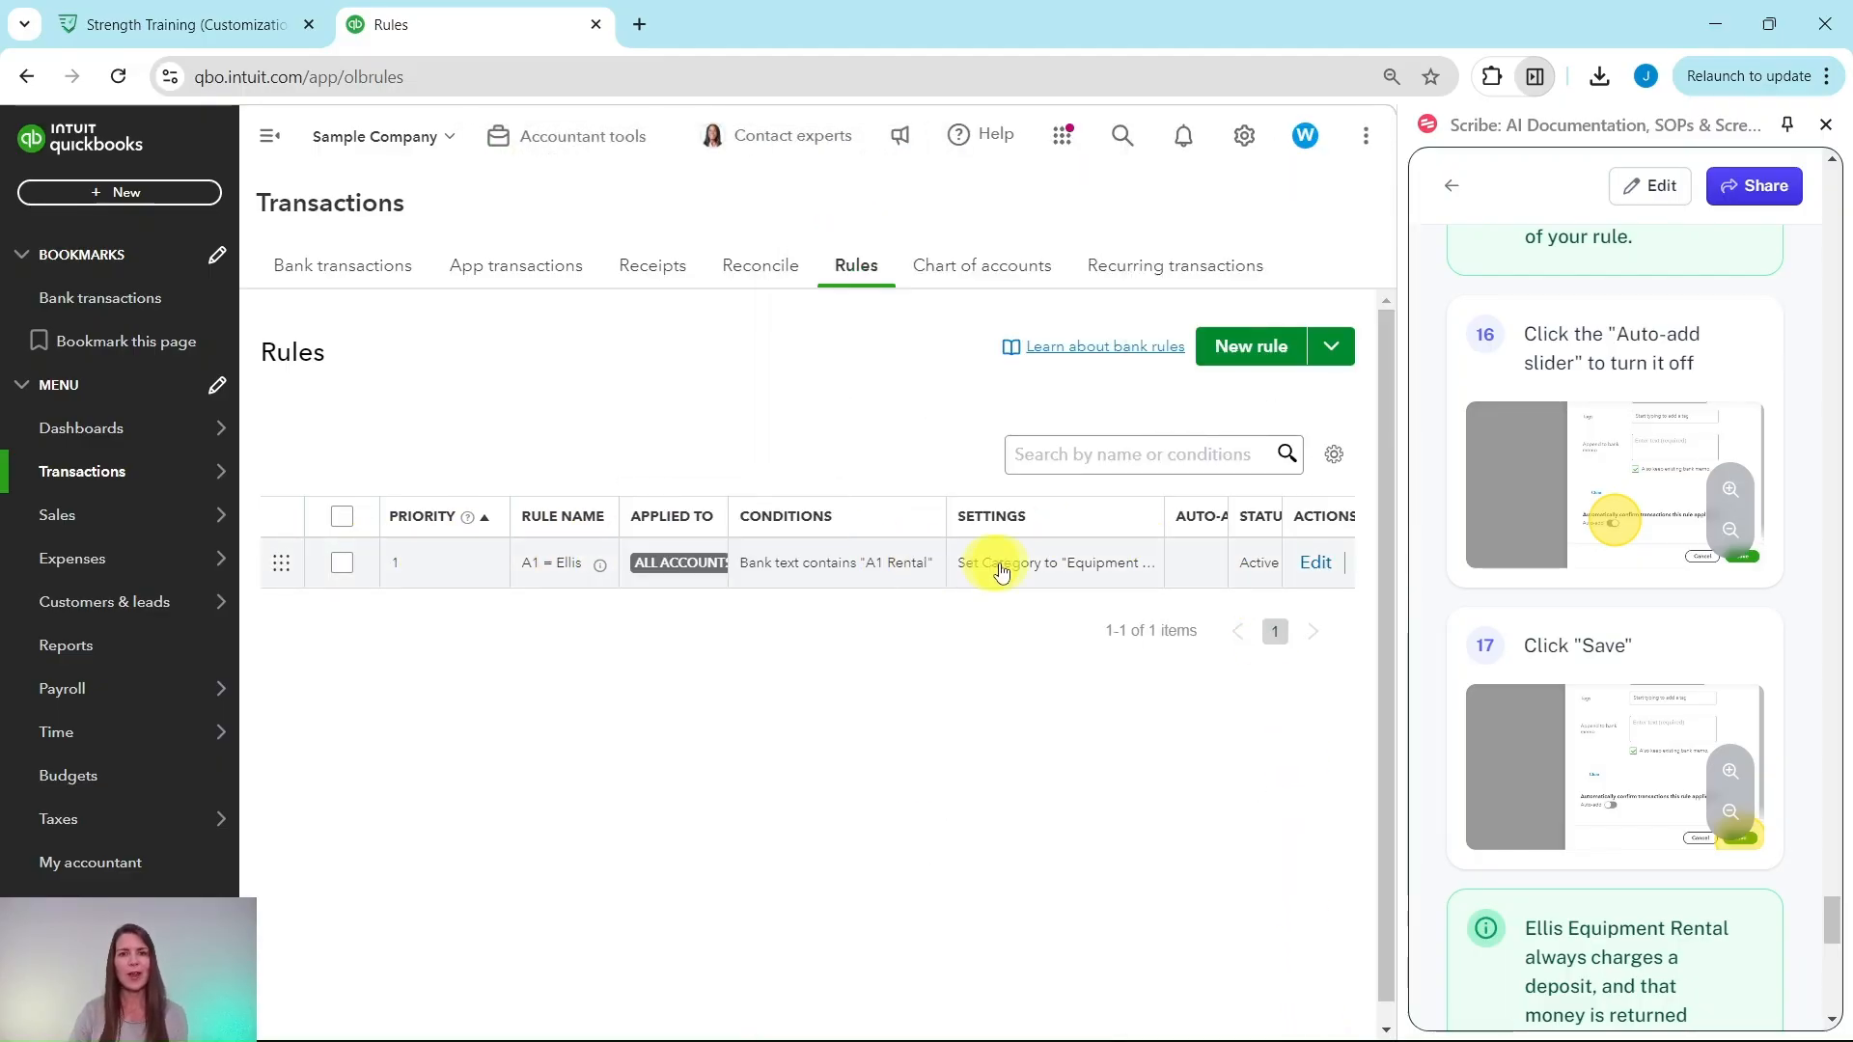
pyautogui.scroll(-5, 1538, 577)
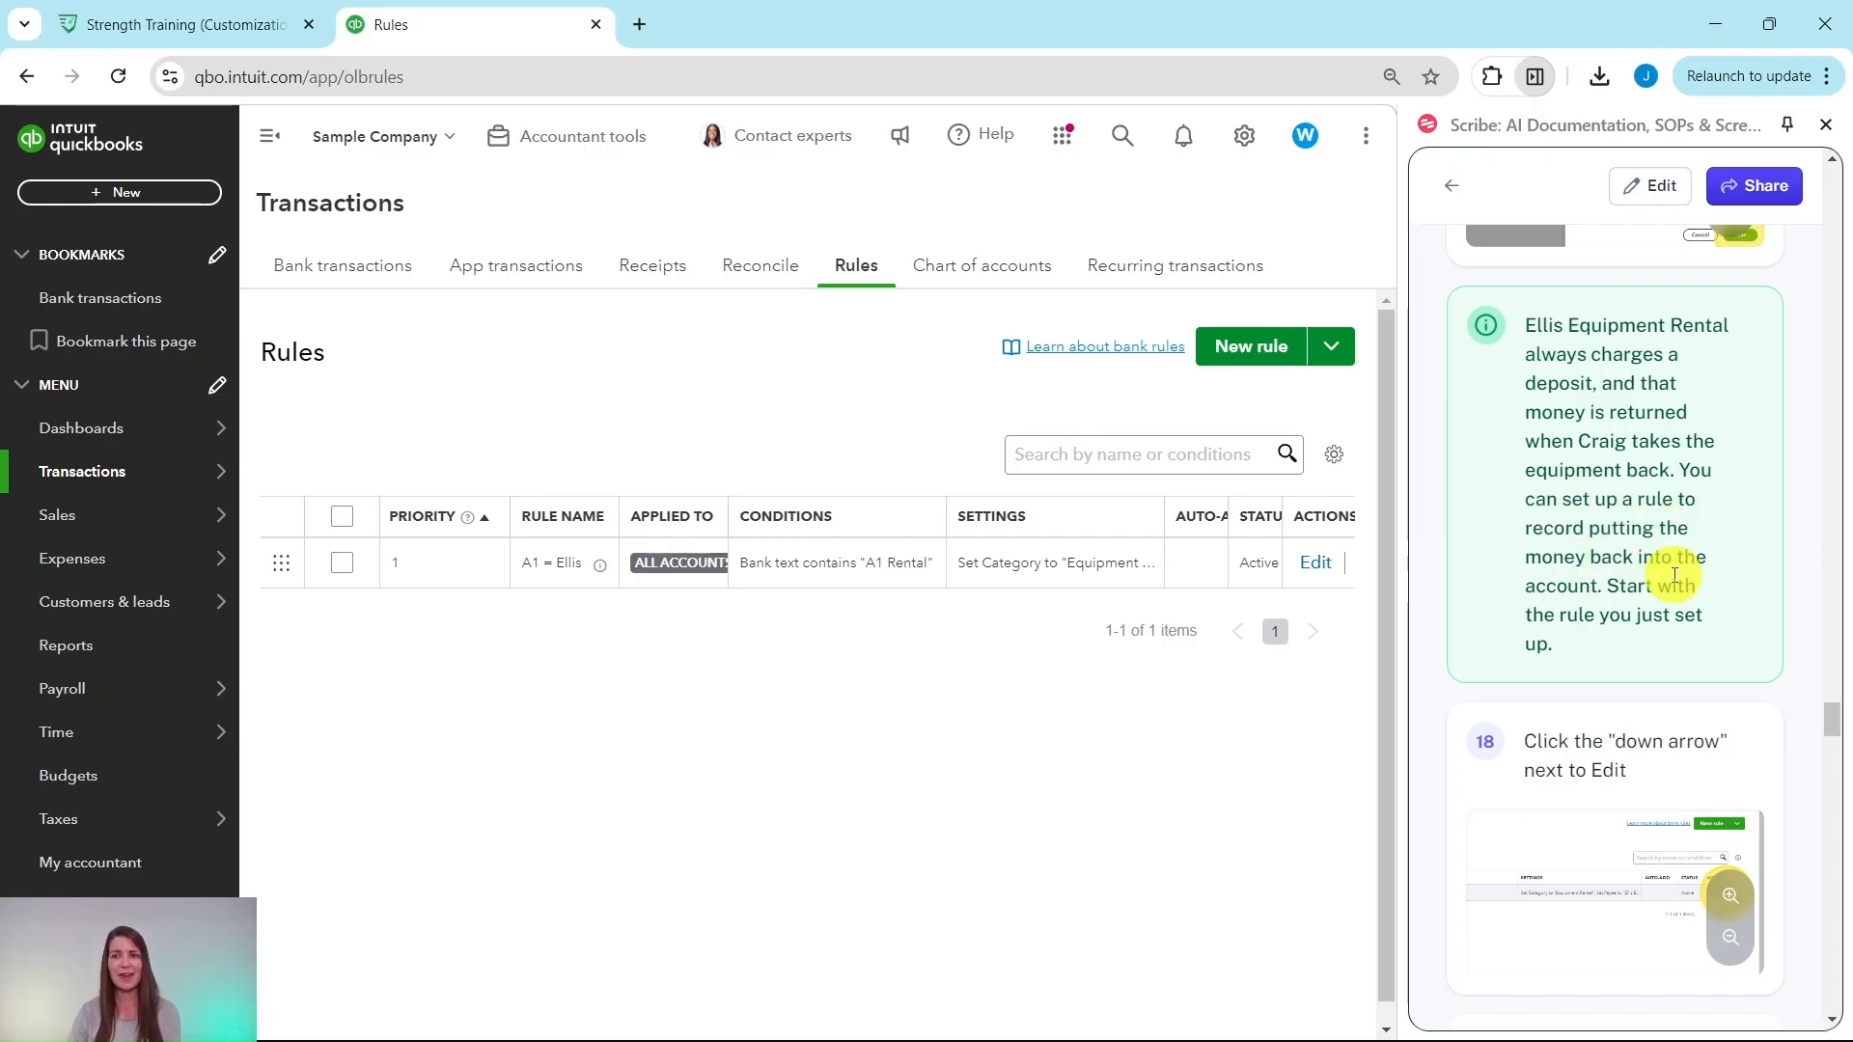
pyautogui.scroll(-3, 1596, 577)
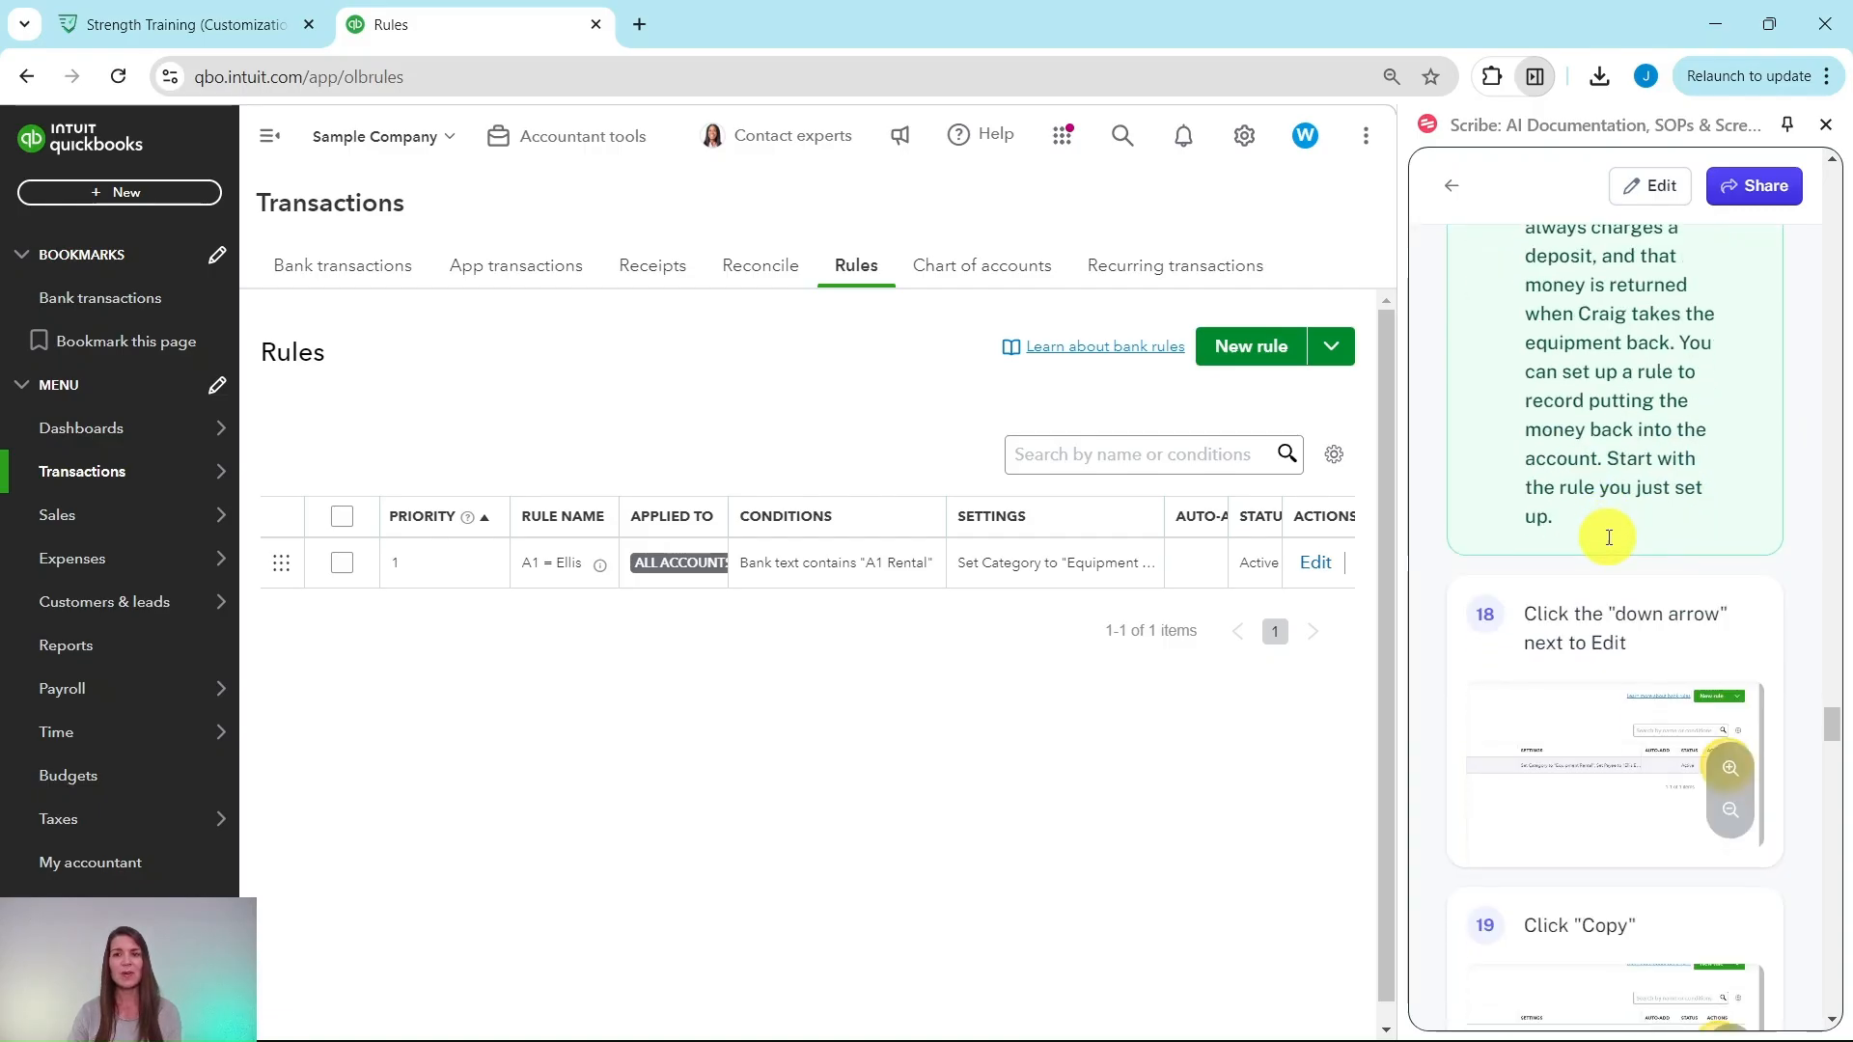
pyautogui.scroll(-2, 1593, 552)
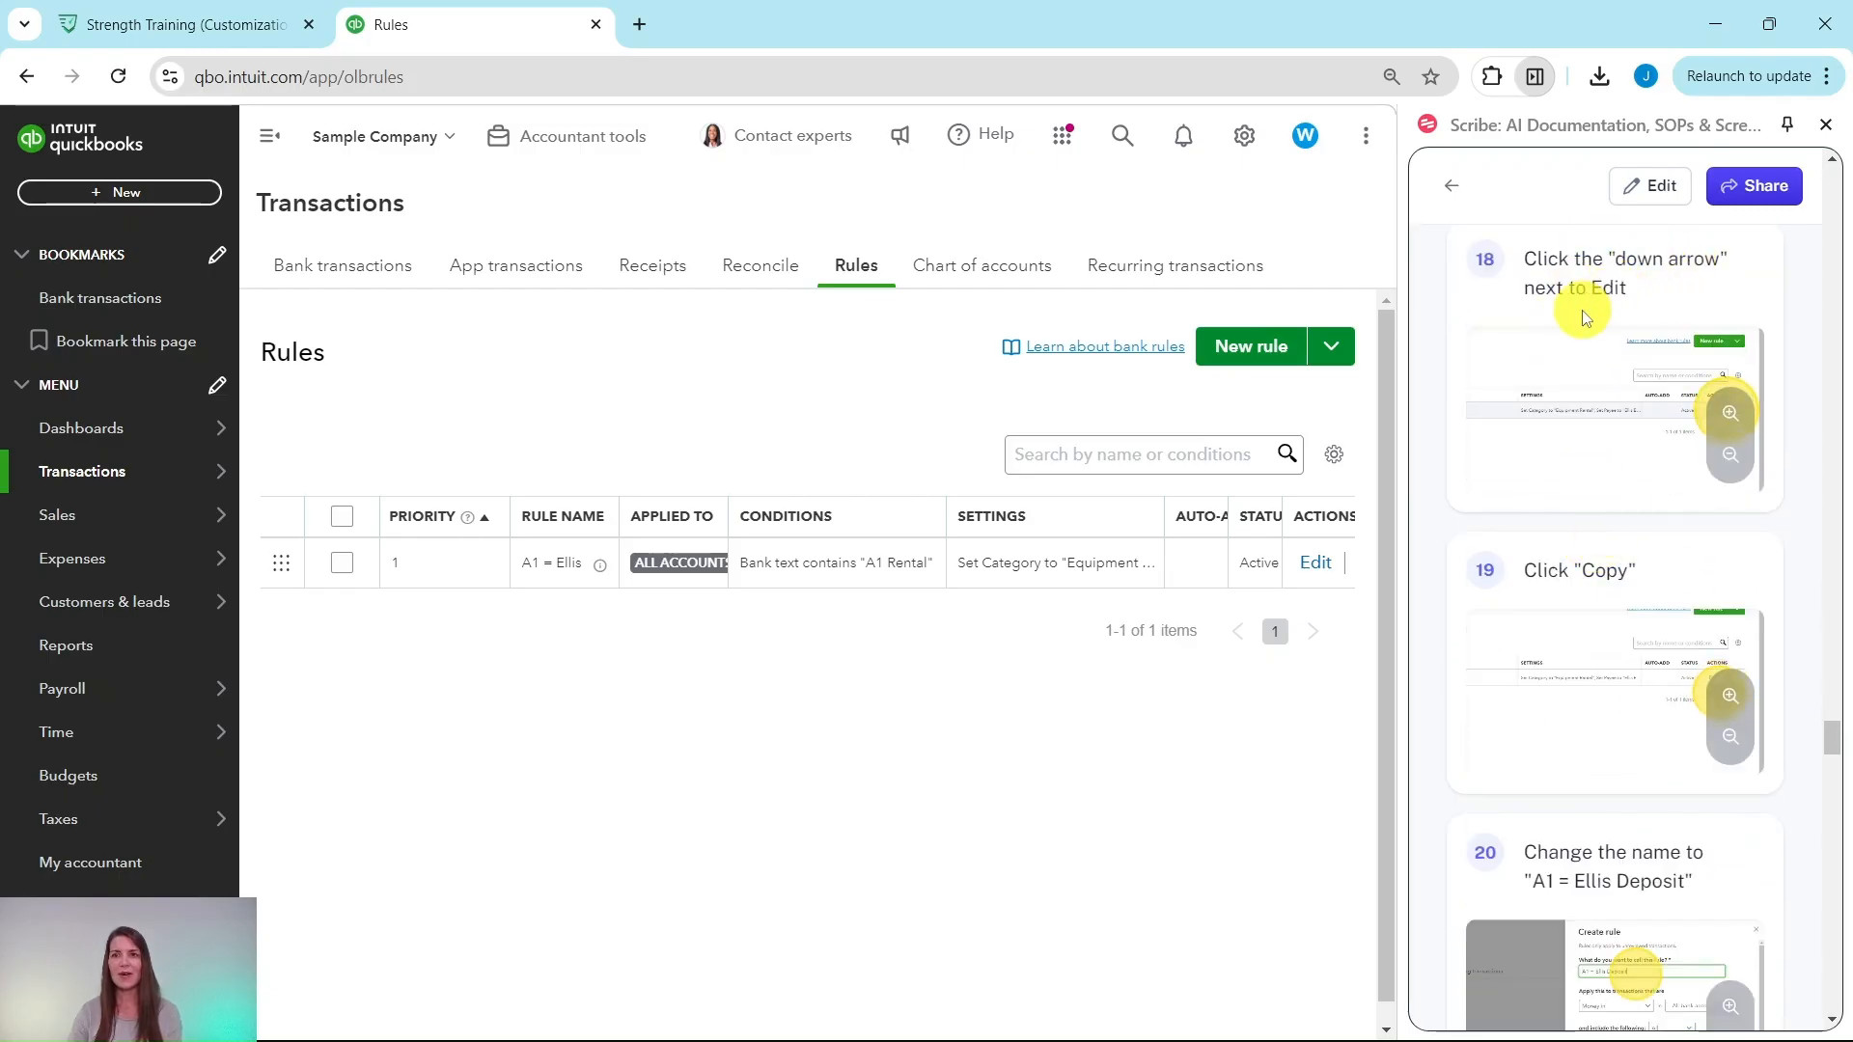
# Step: Duplicate the A1 = Ellis rule with the Copy action from its Edit menu
pyautogui.click(1354, 570)
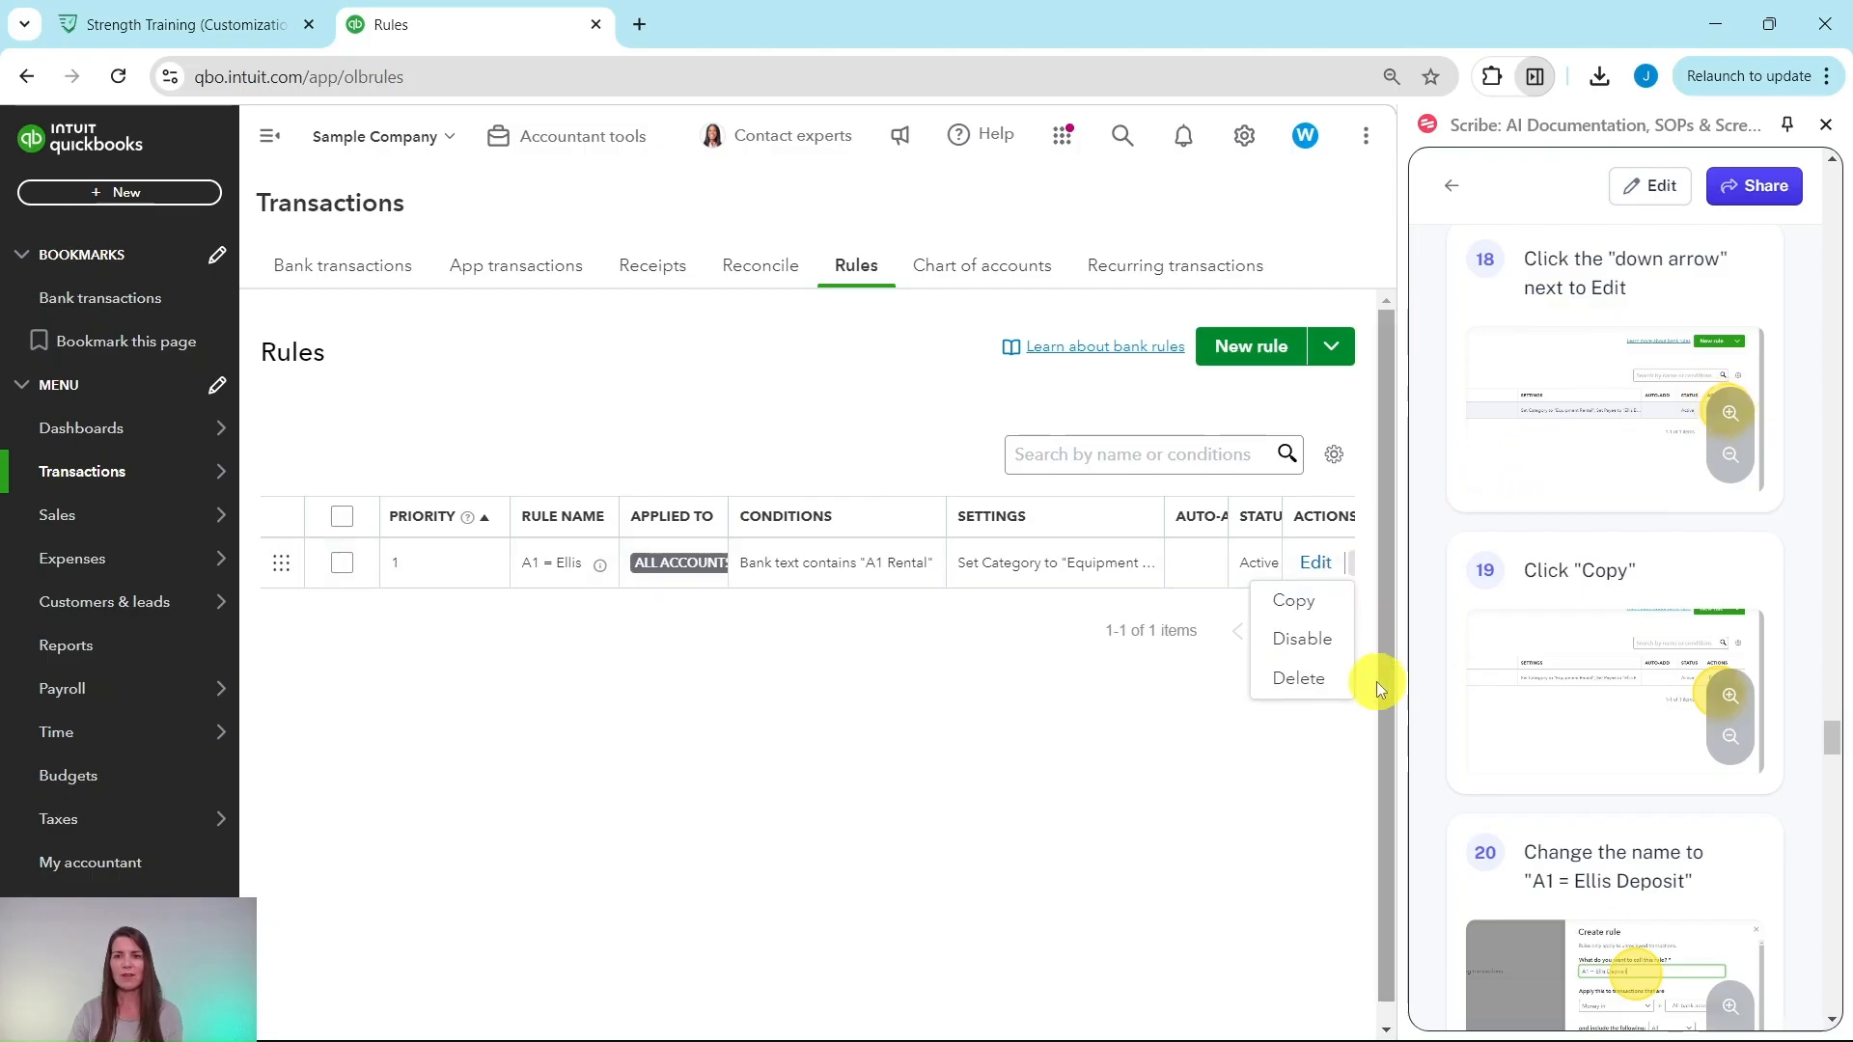
pyautogui.scroll(-1, 1344, 916)
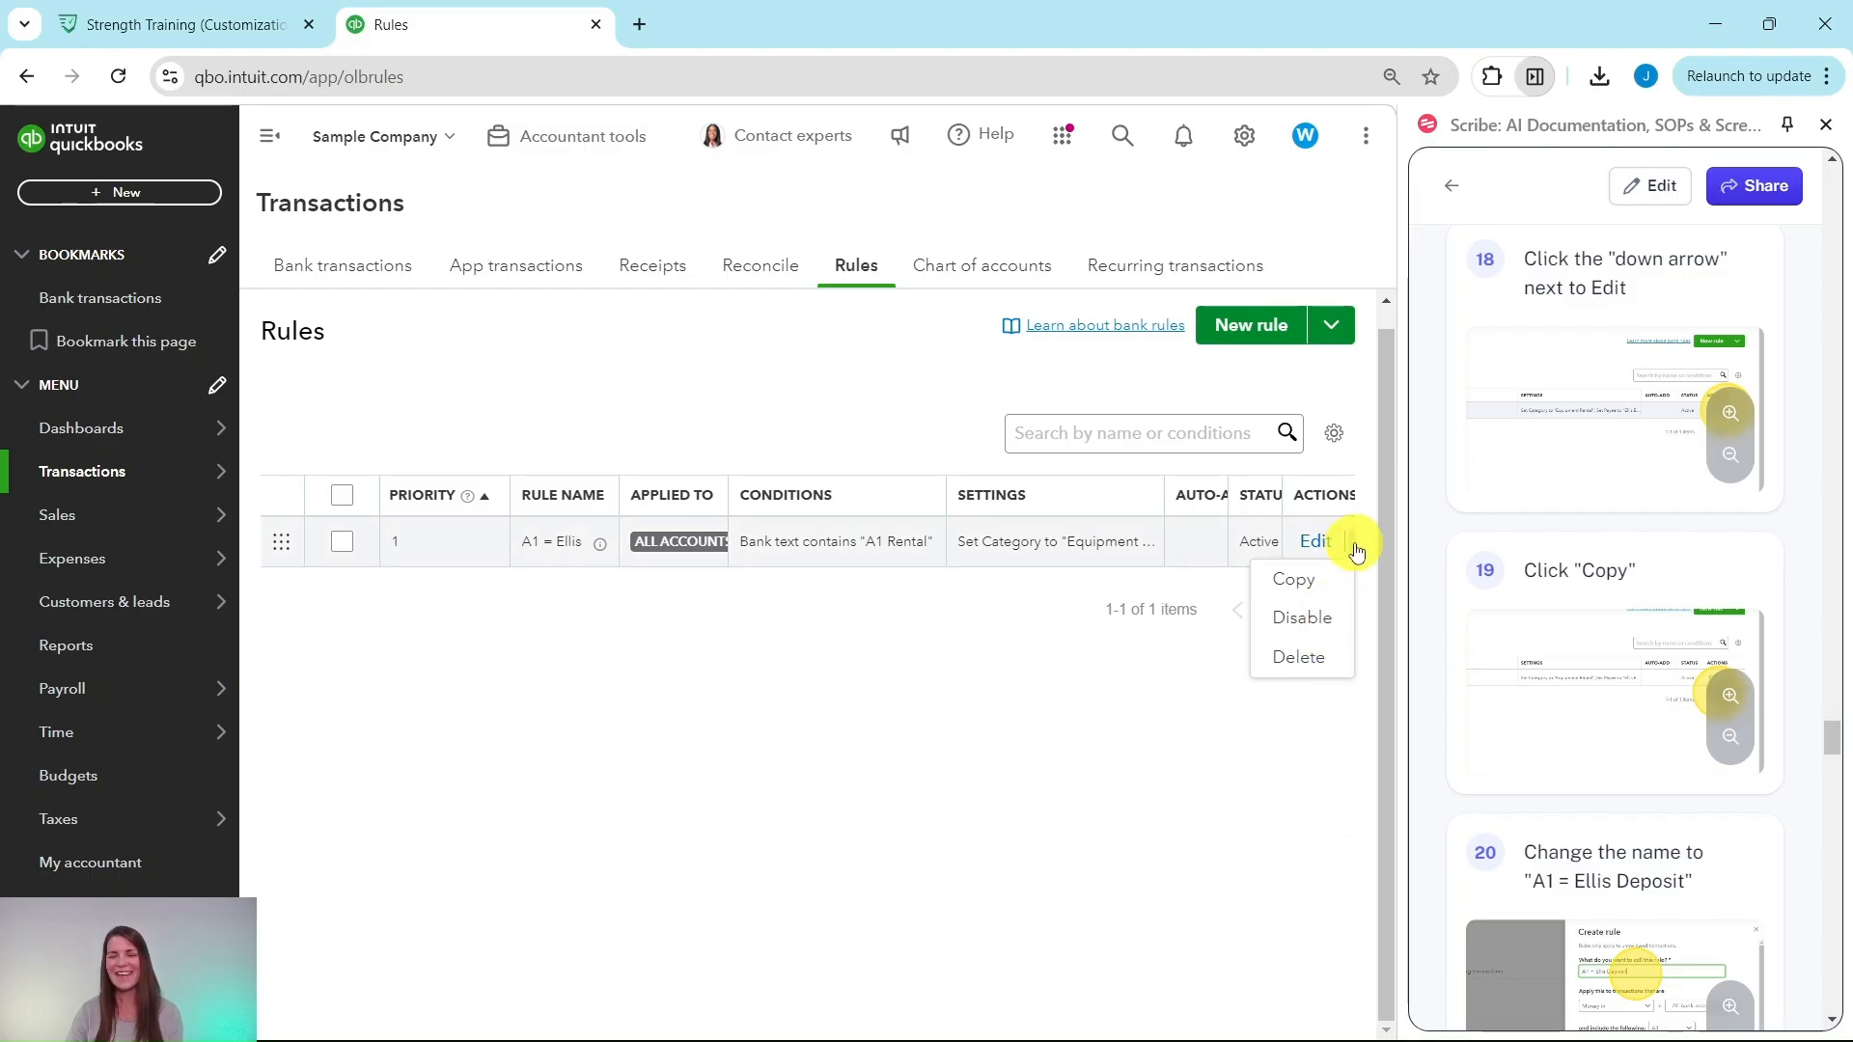
pyautogui.click(1306, 581)
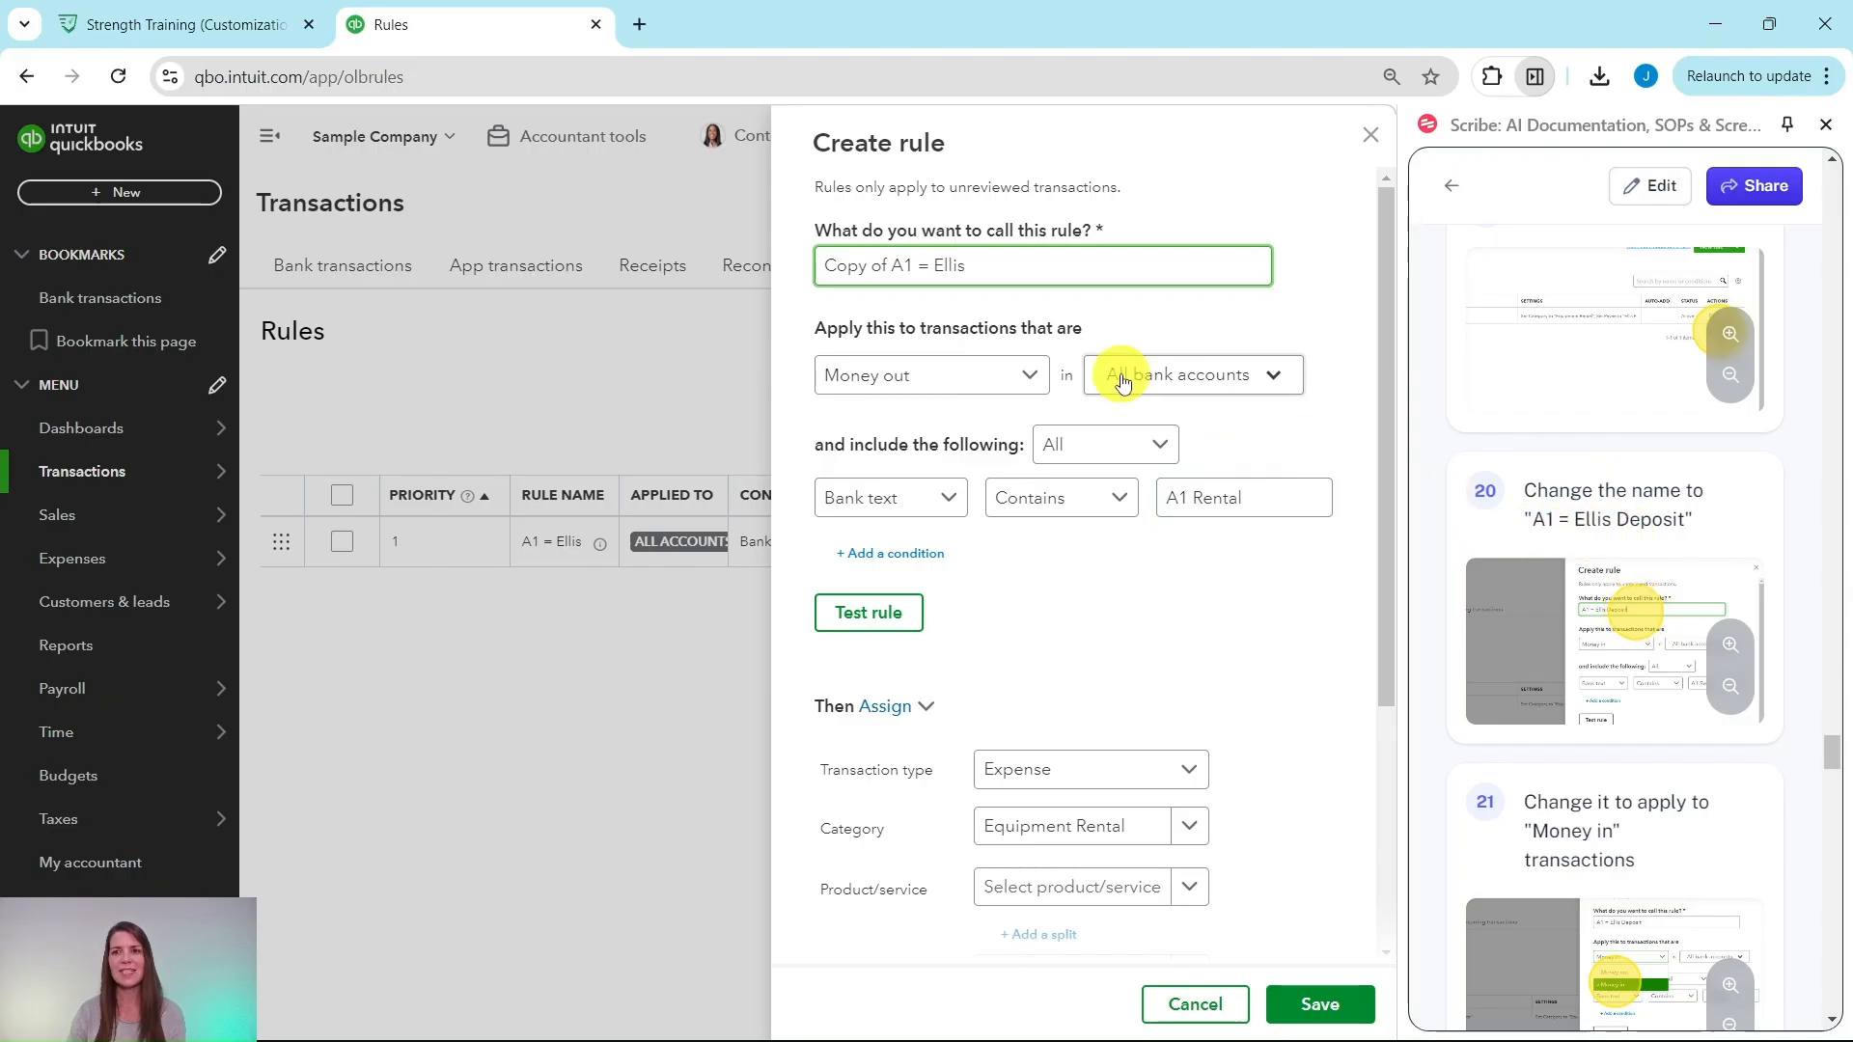
# Step: Rename the copied rule to 'A1 = Ellis Deposit' and make it apply to Money in
pyautogui.moveTo(894, 272); pyautogui.dragTo(823, 267)
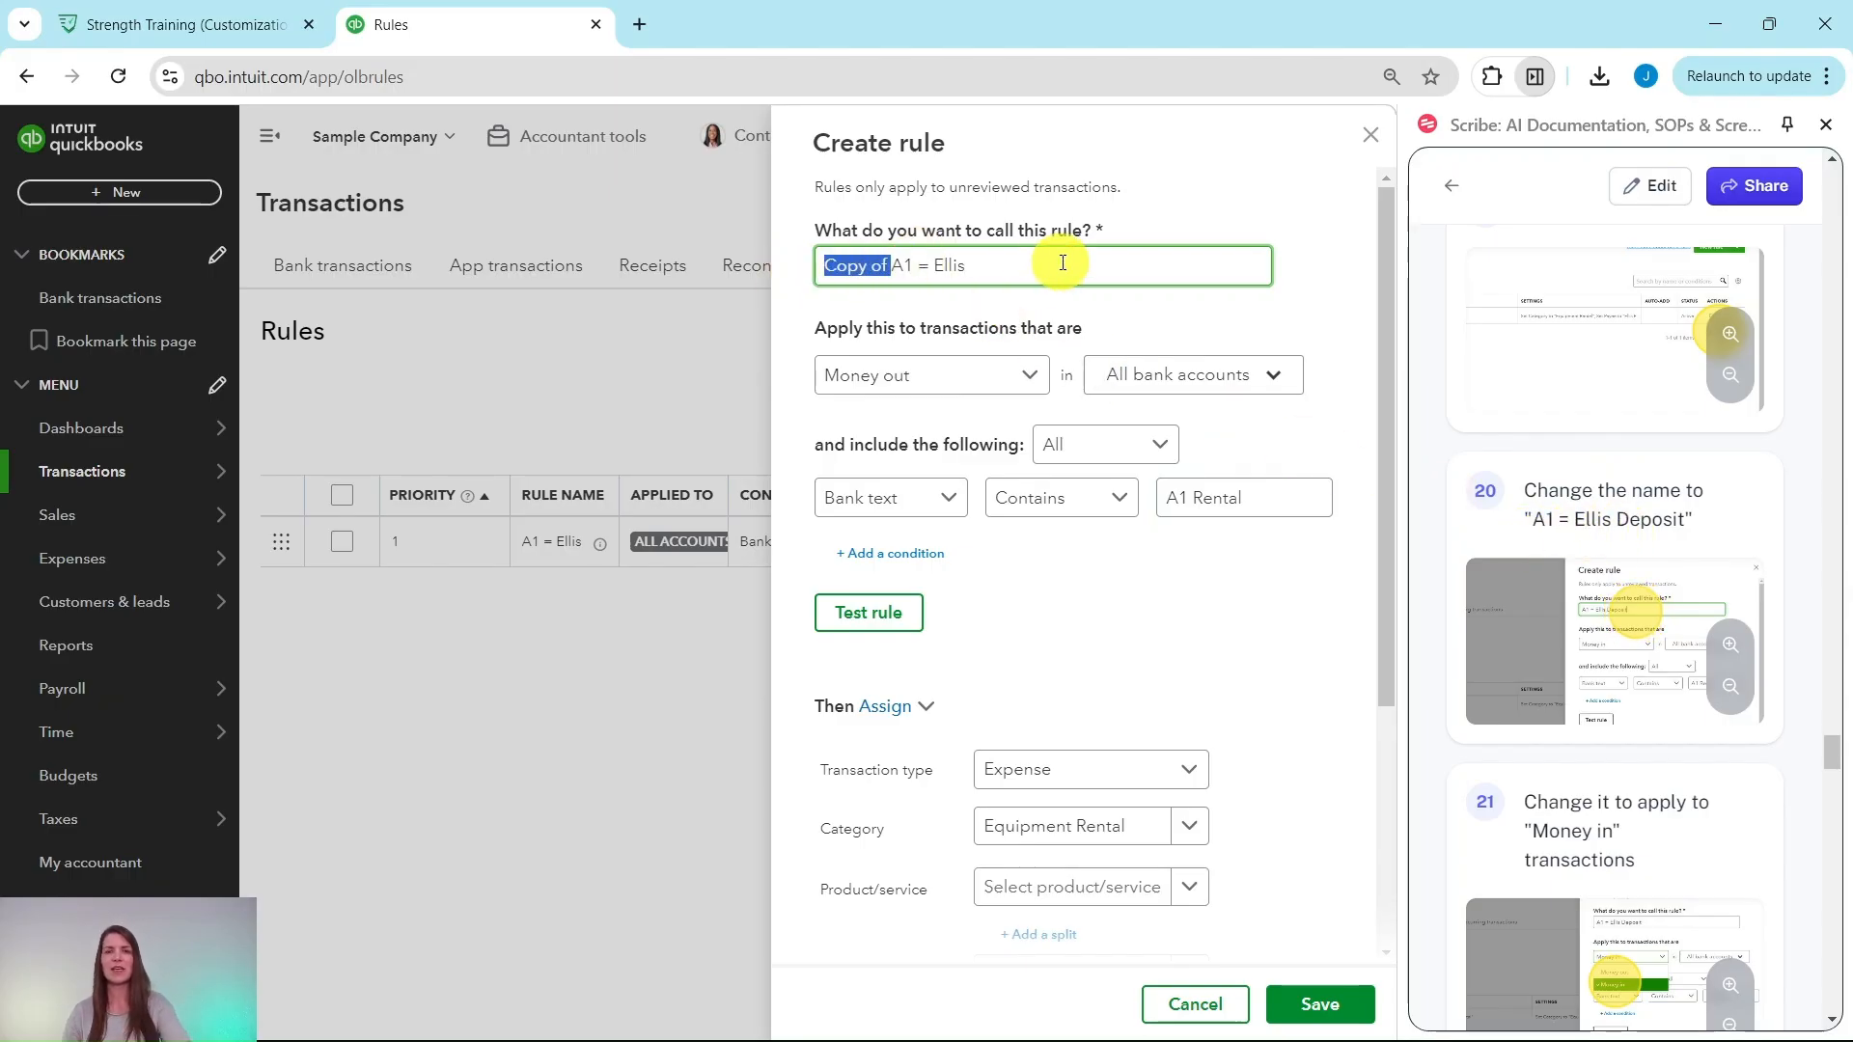
pyautogui.press('BackSpace')
pyautogui.write('Deposit')
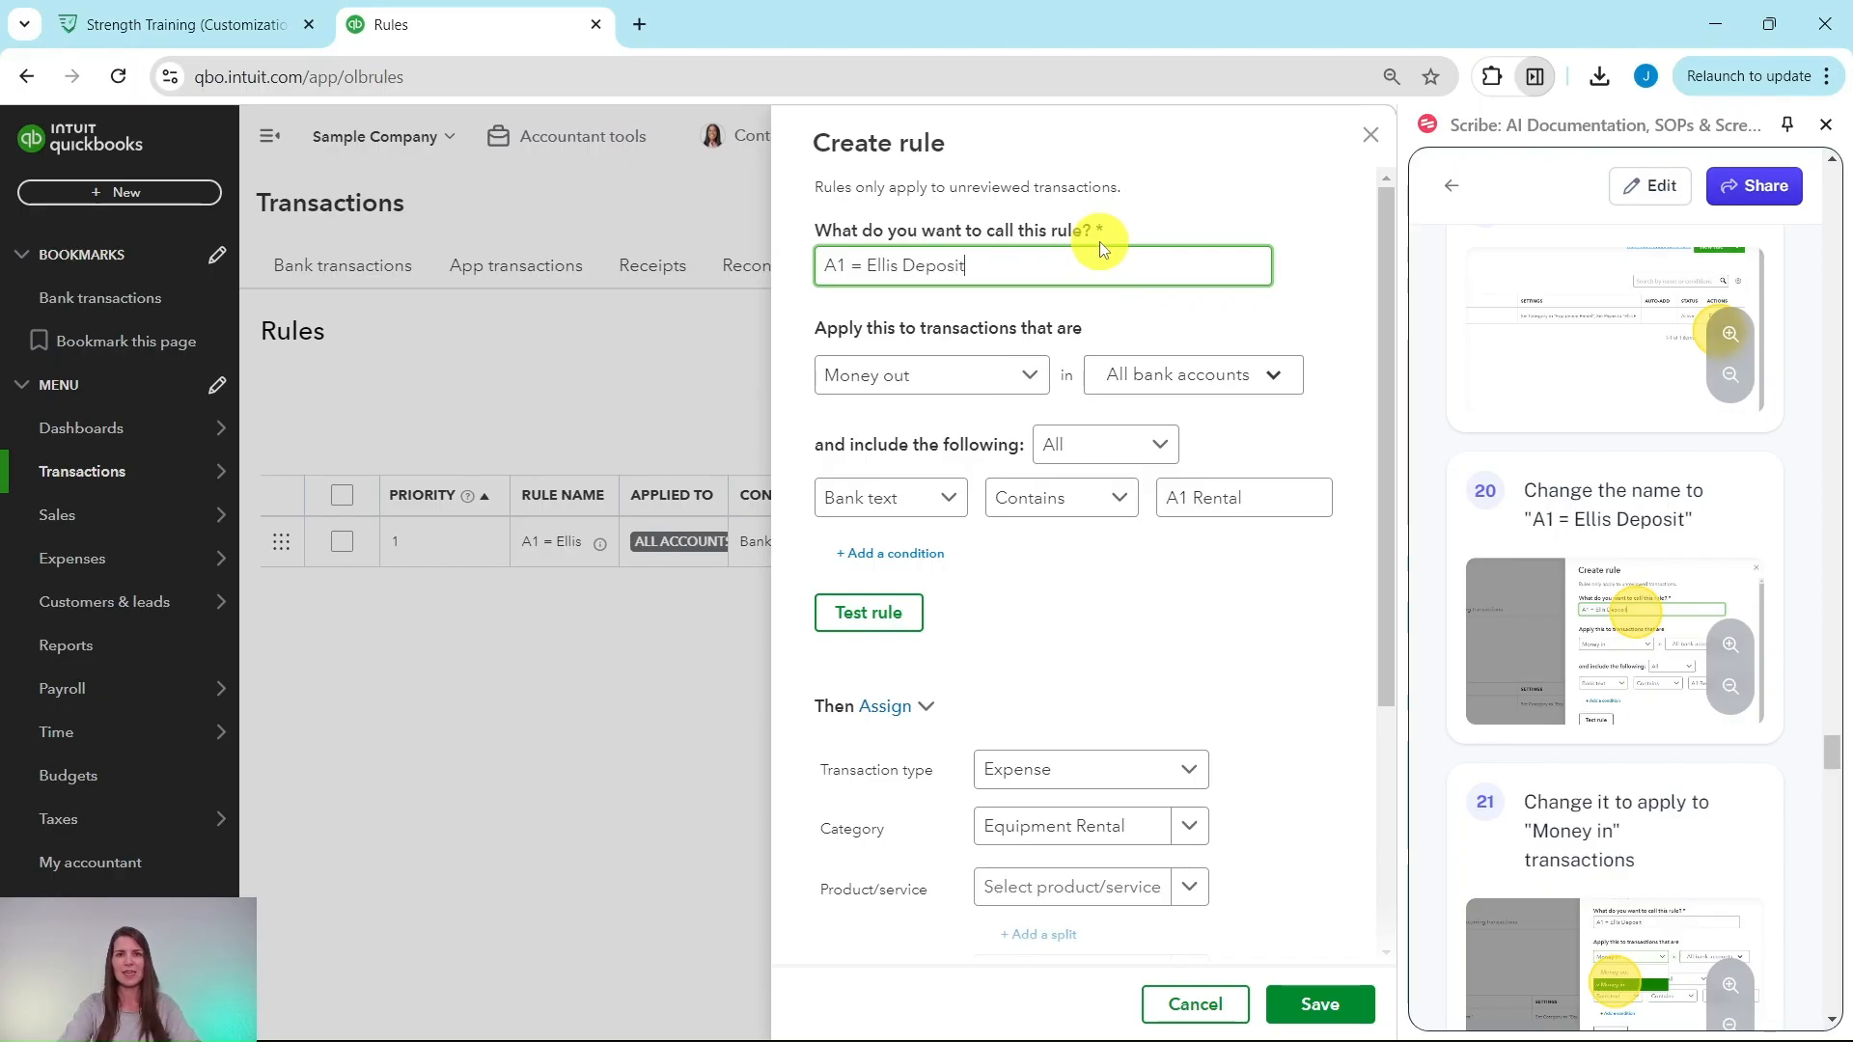
pyautogui.scroll(-4, 1543, 393)
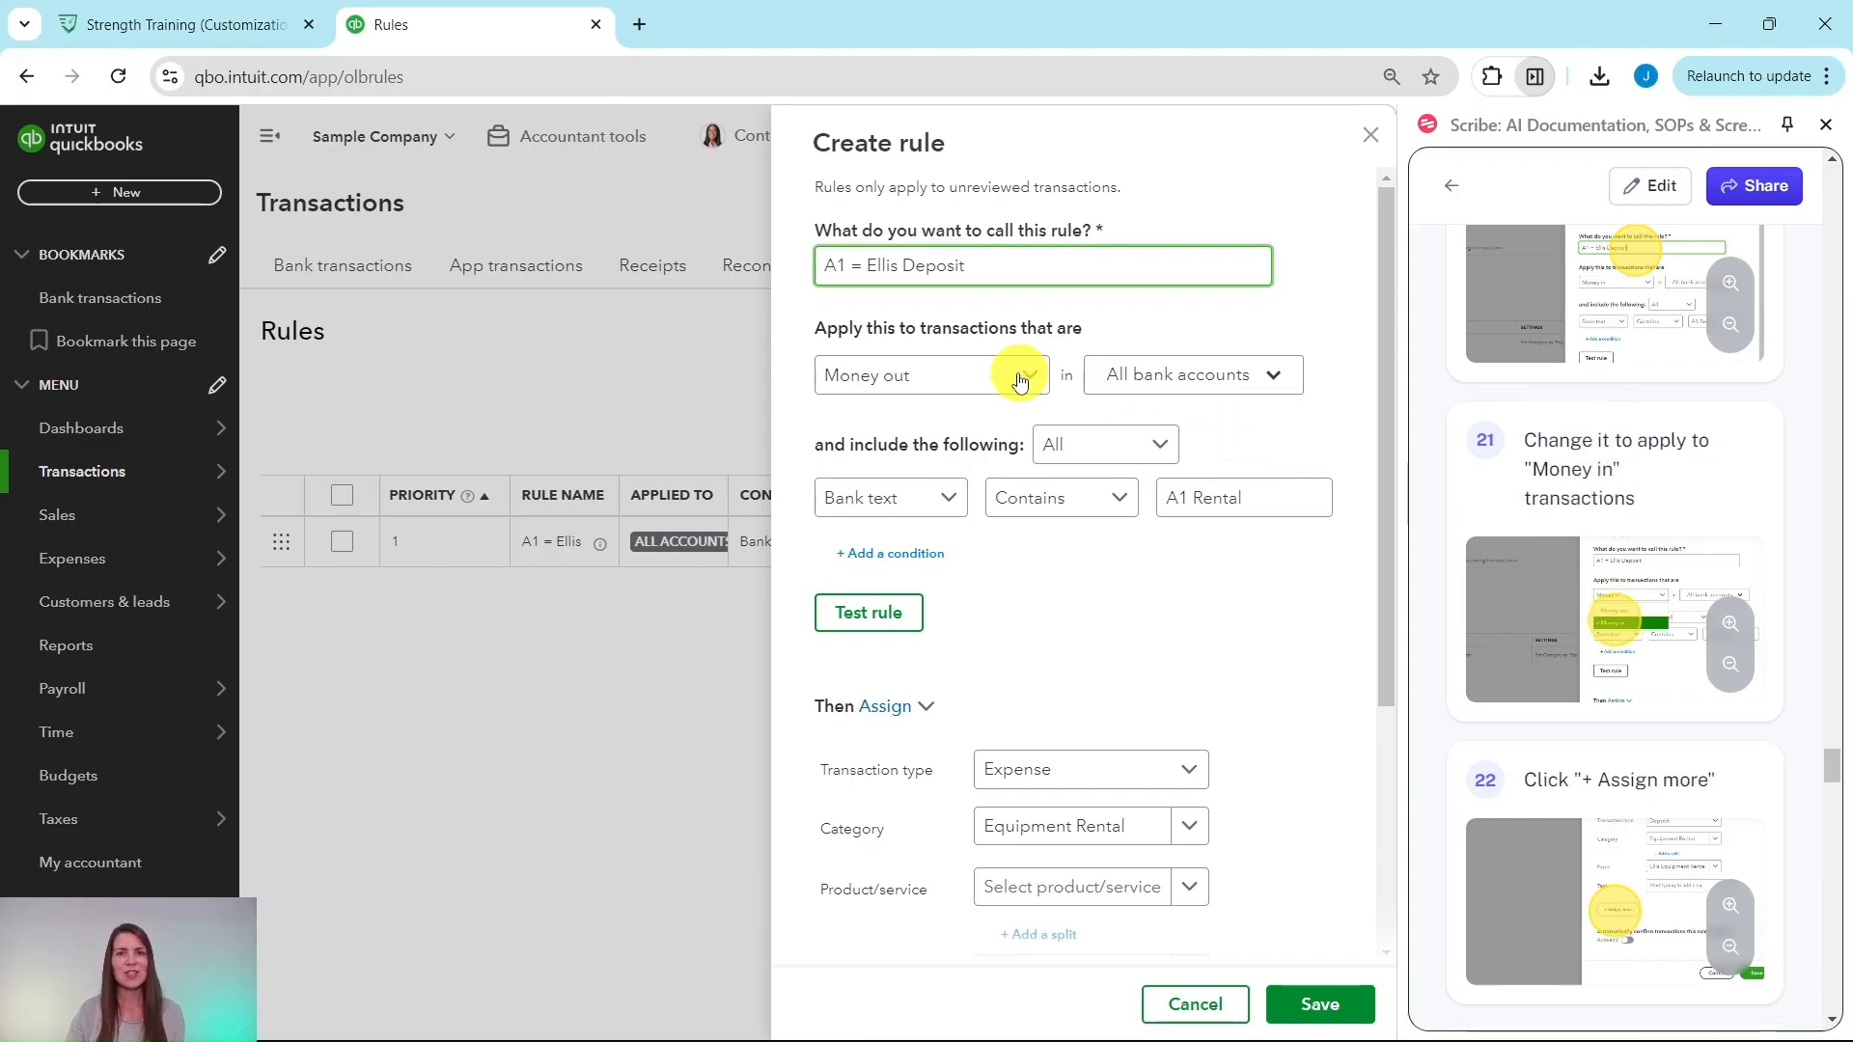
pyautogui.click(965, 381)
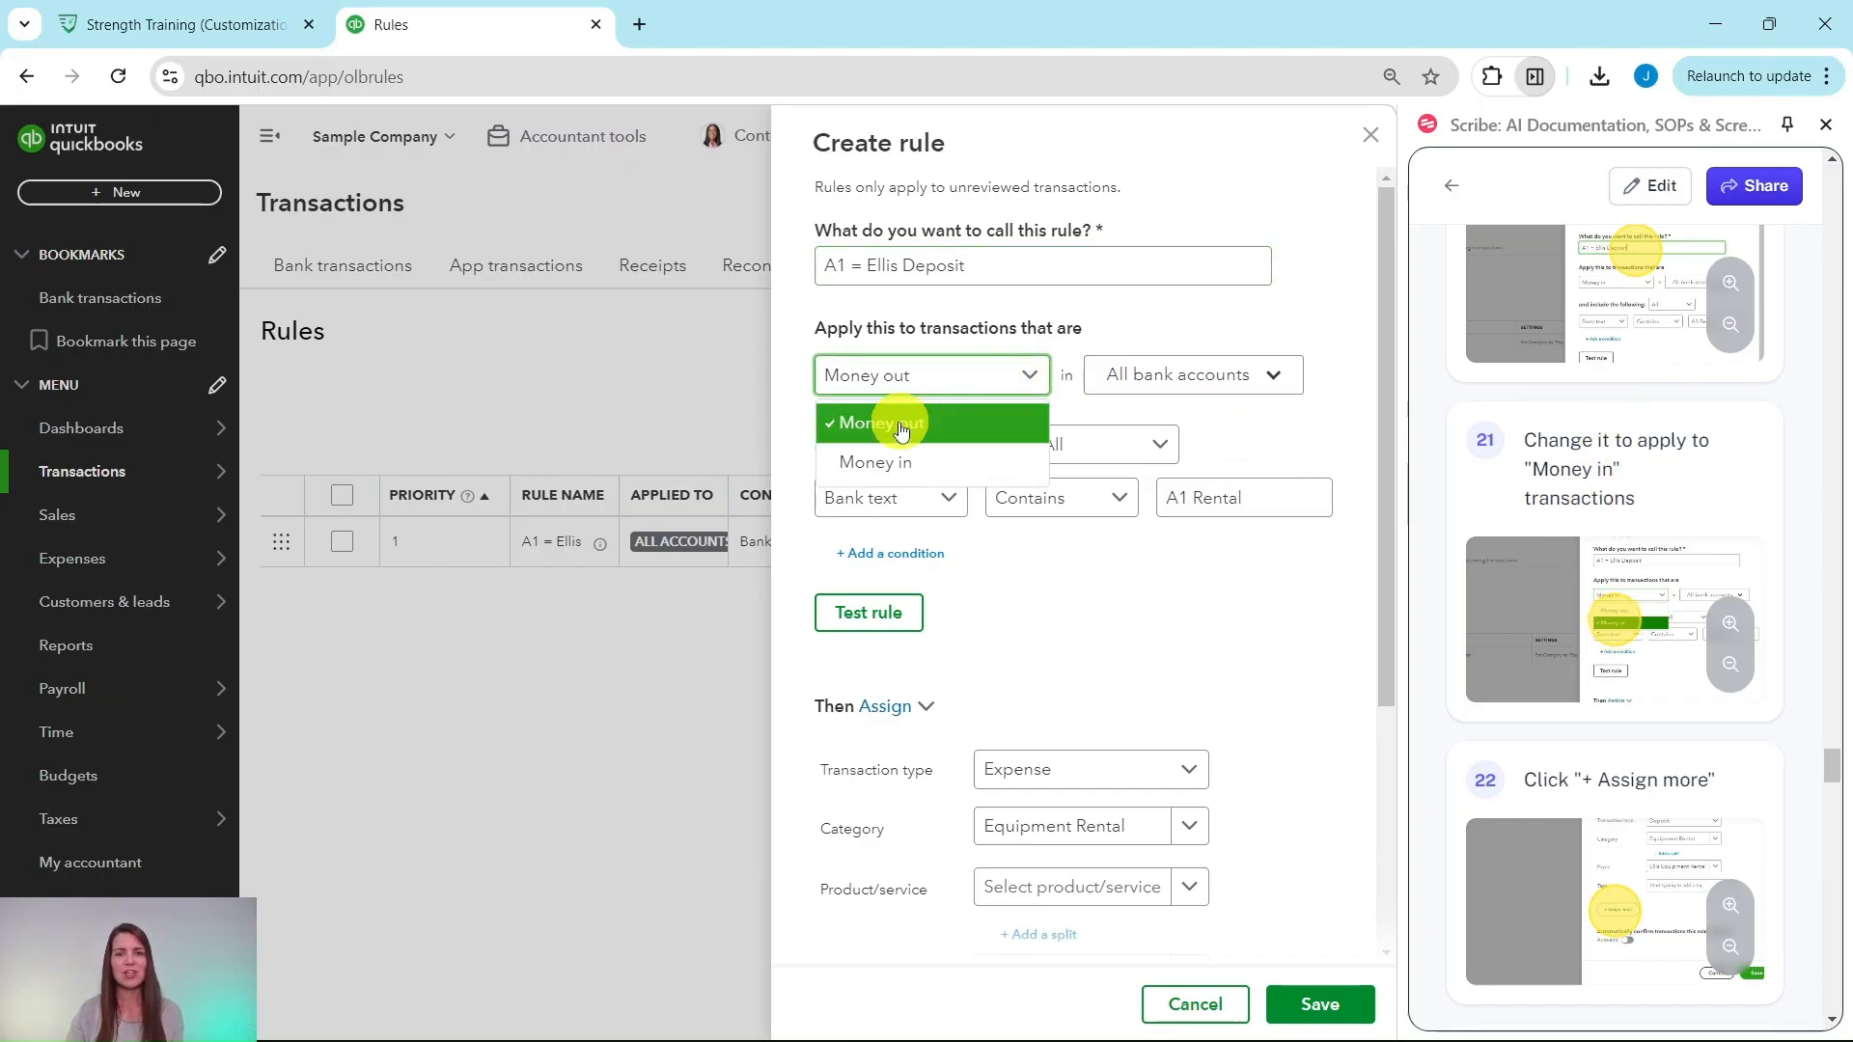
pyautogui.click(868, 467)
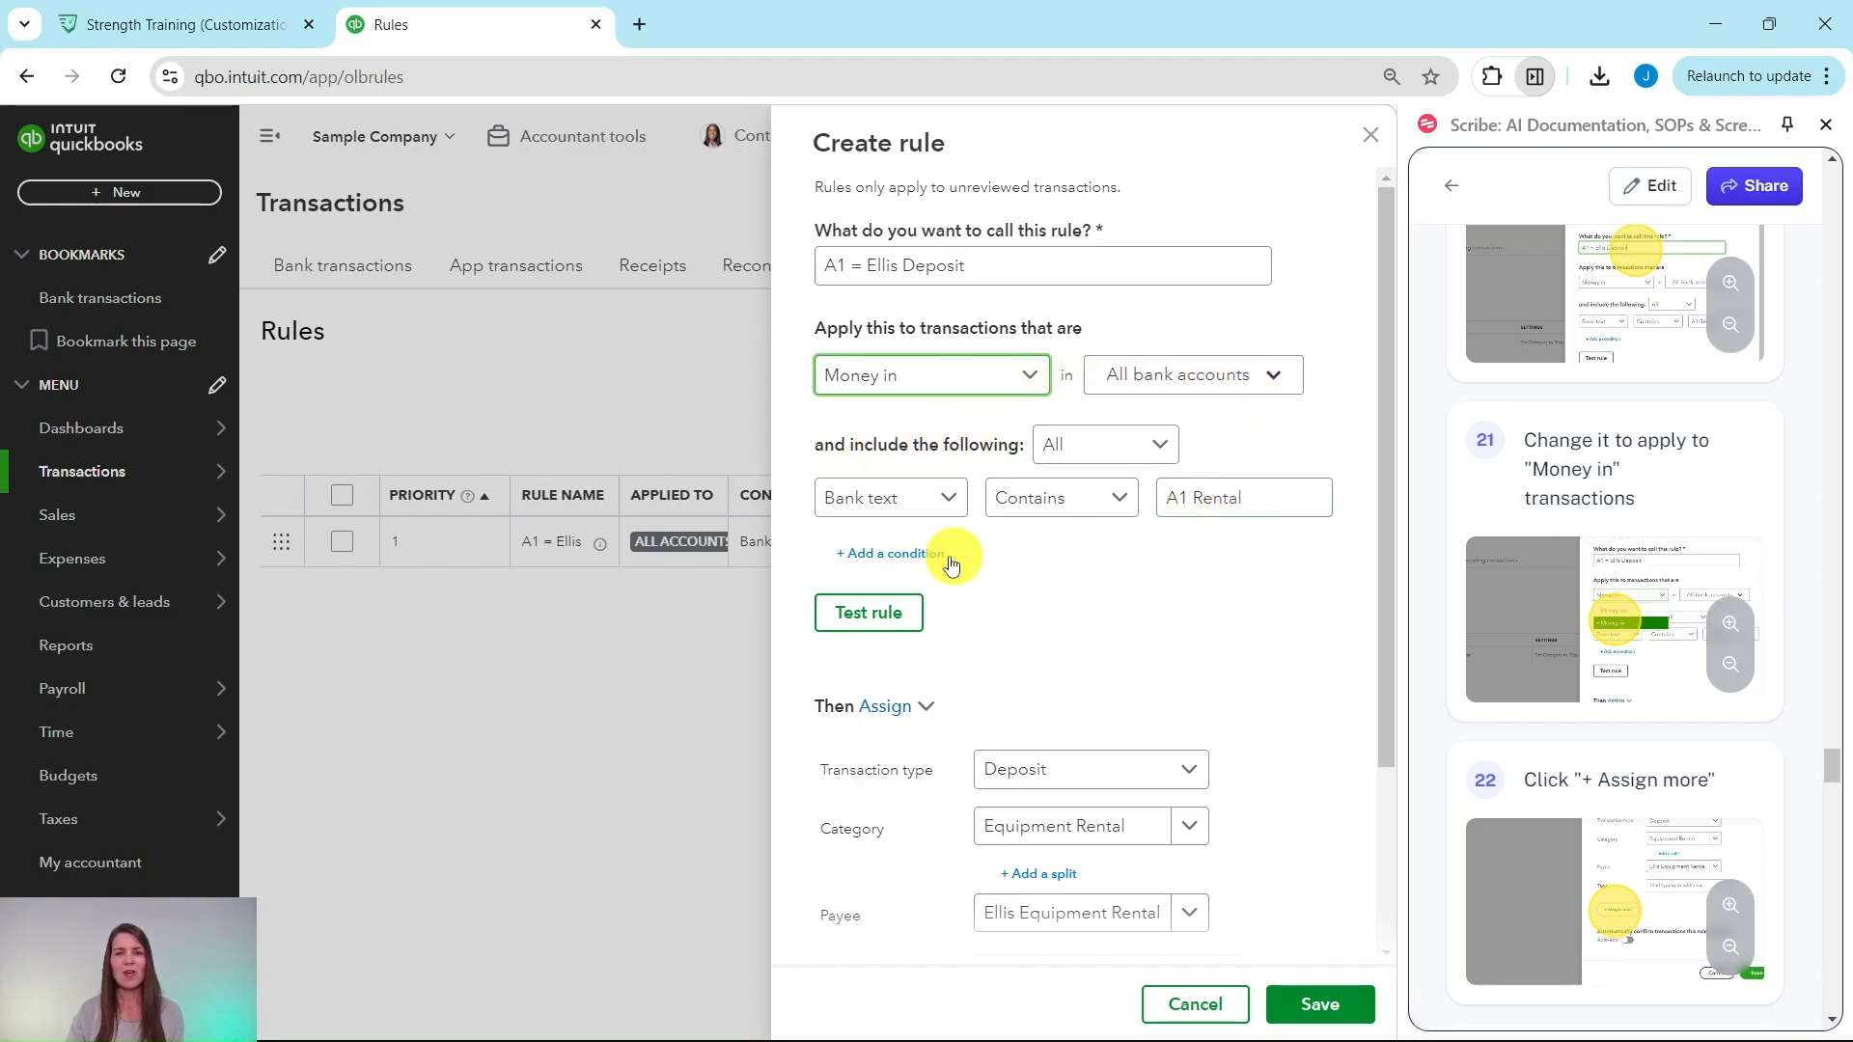
pyautogui.scroll(-4, 1523, 507)
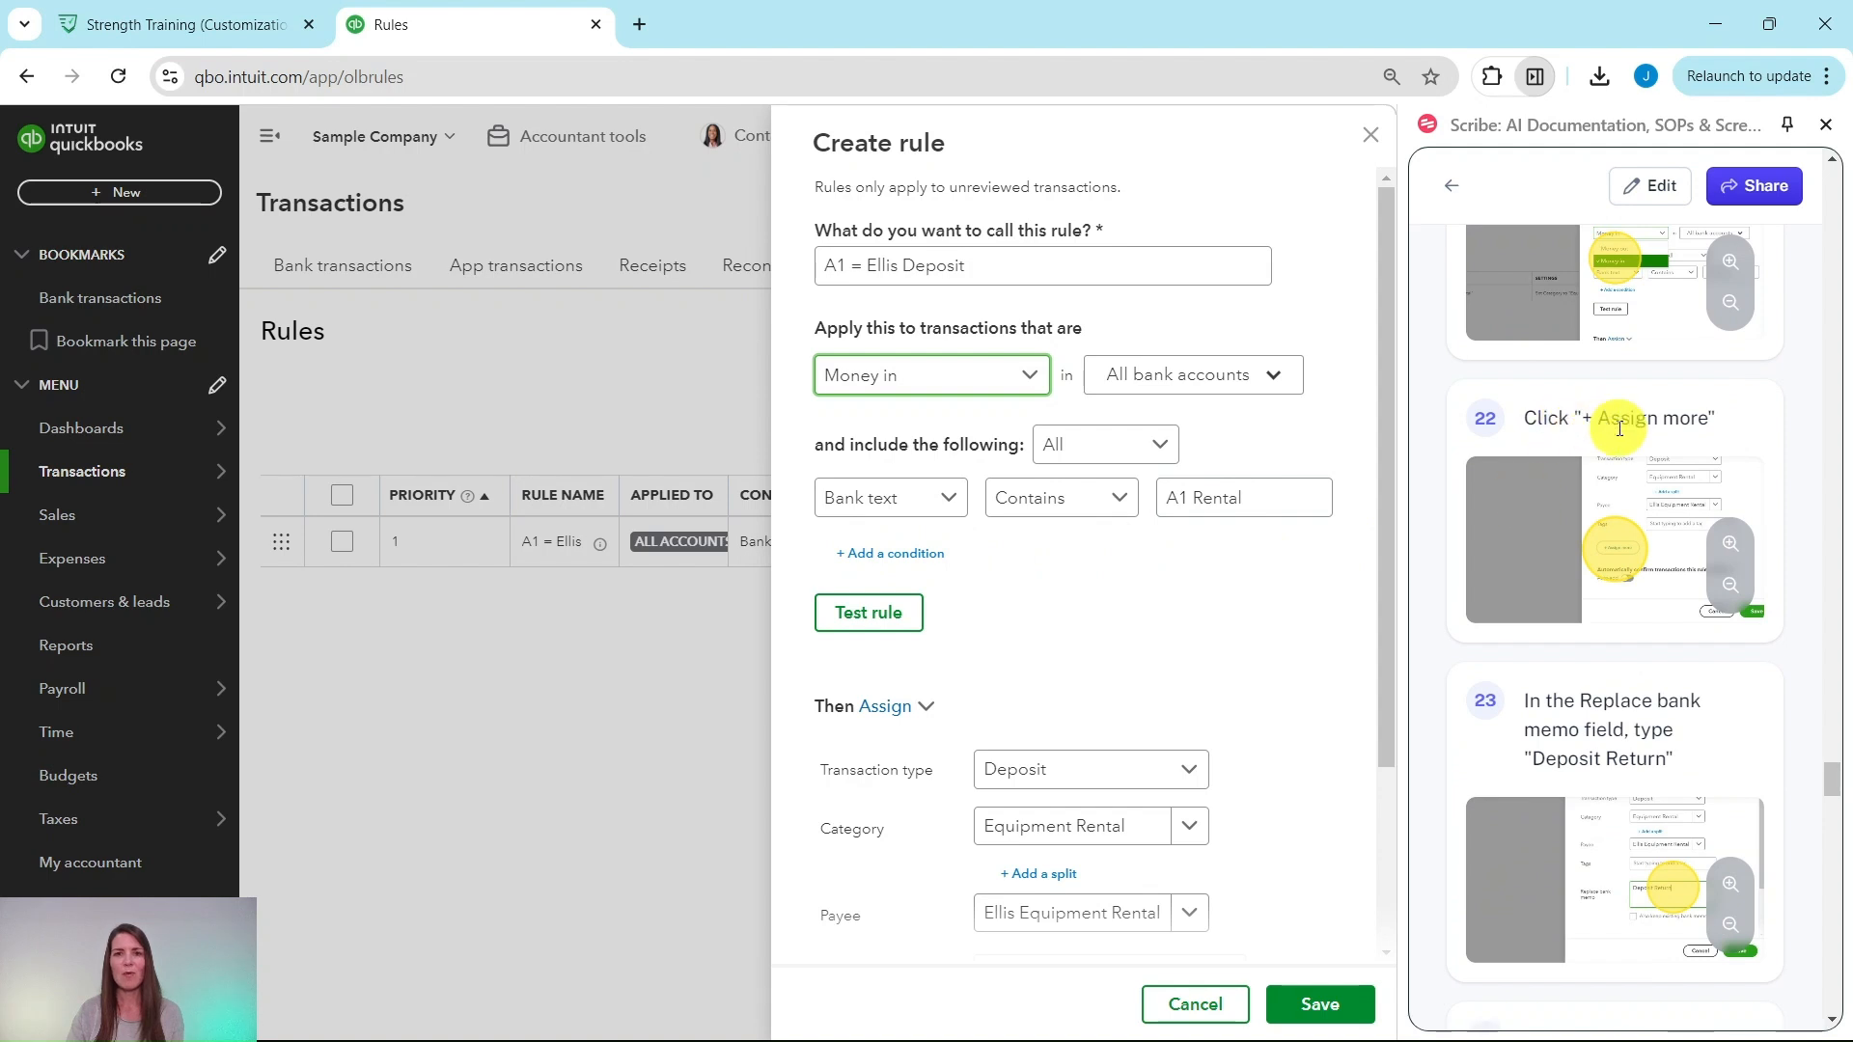
pyautogui.scroll(-3, 1054, 555)
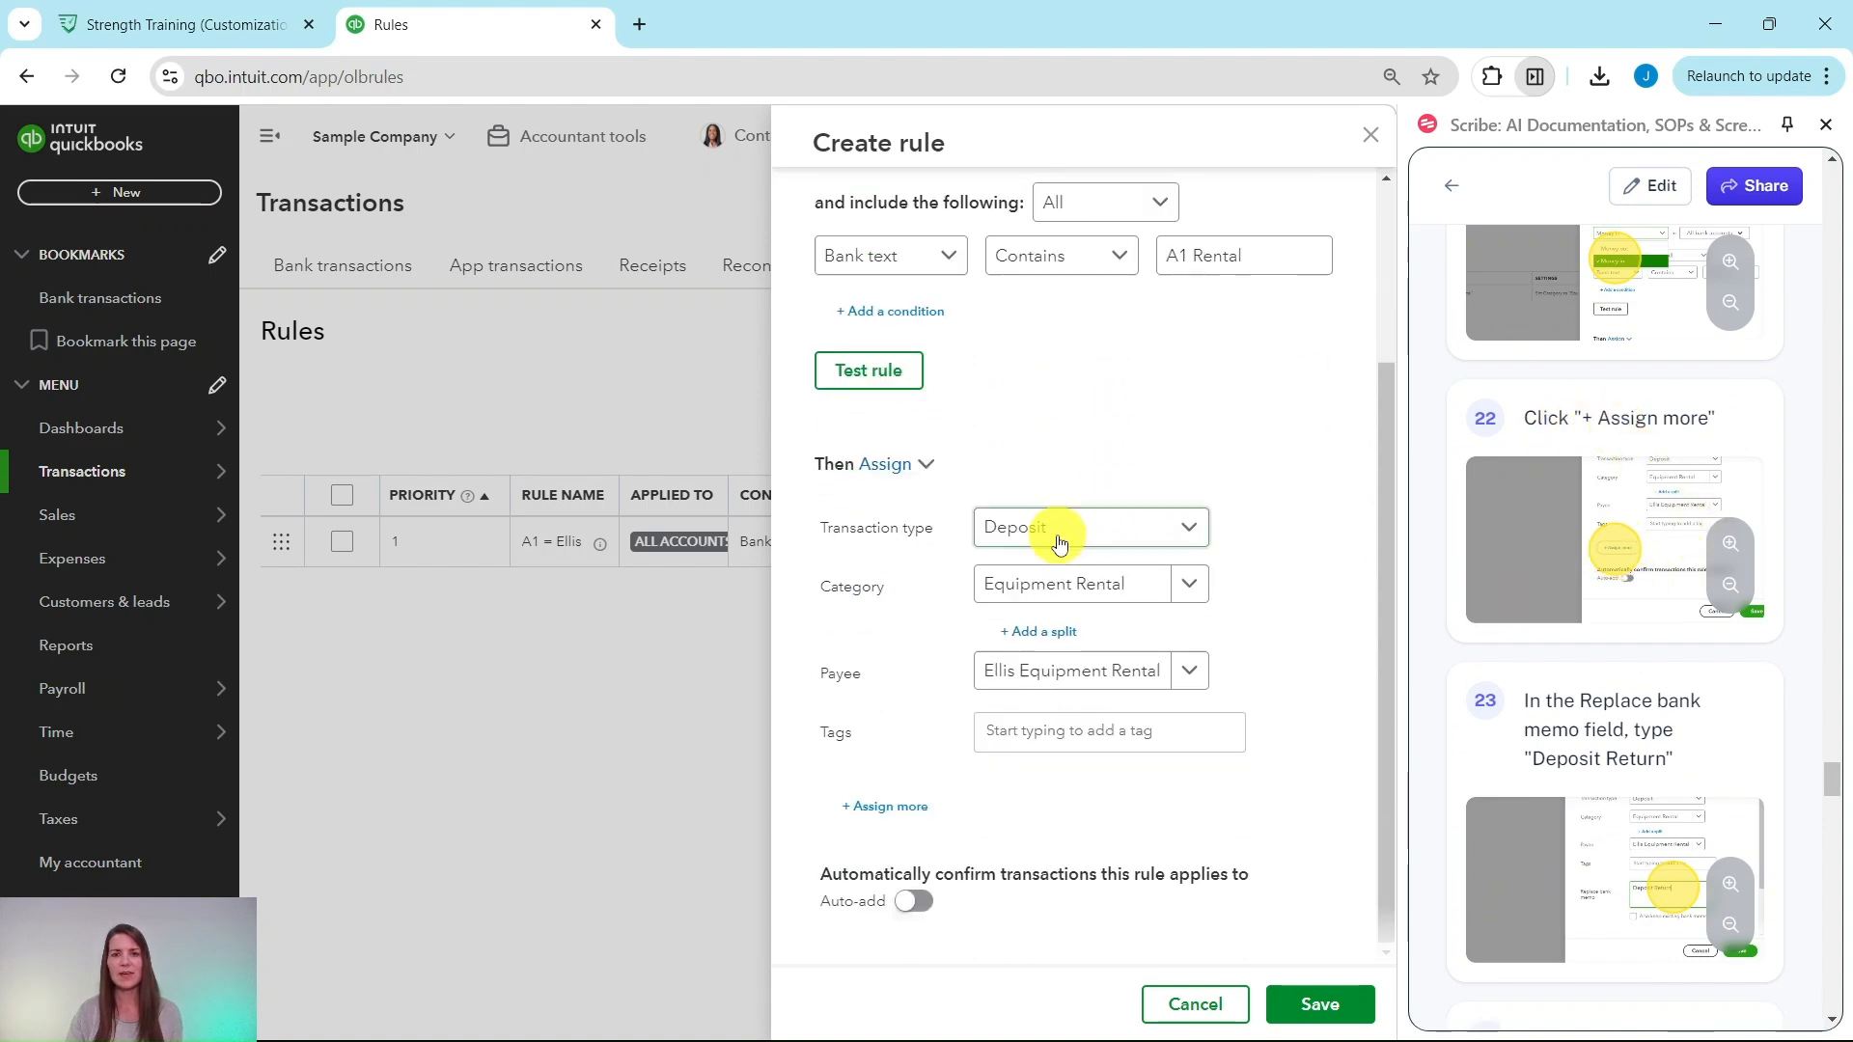
# Step: Add bank memo 'Deposit Return' while keeping the existing memo, and save the rule
pyautogui.click(896, 820)
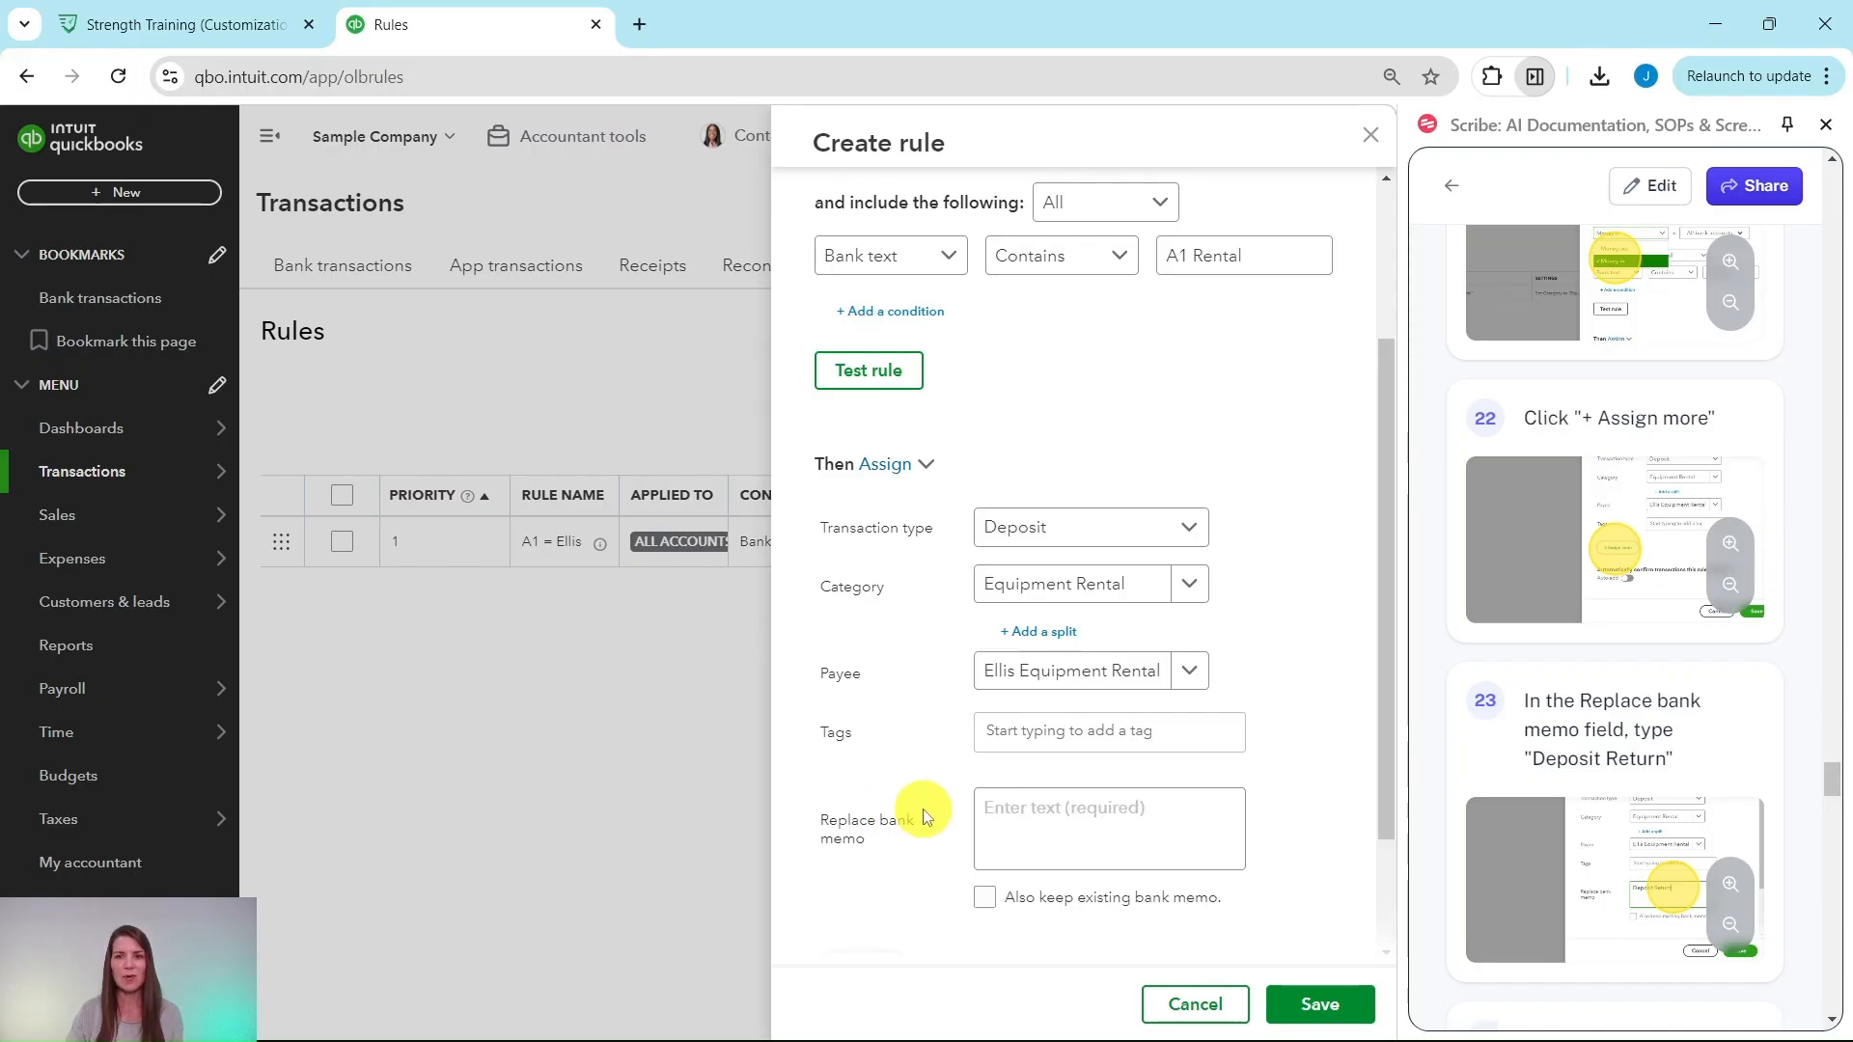
pyautogui.scroll(-2, 1191, 728)
pyautogui.scroll(-2, 1613, 600)
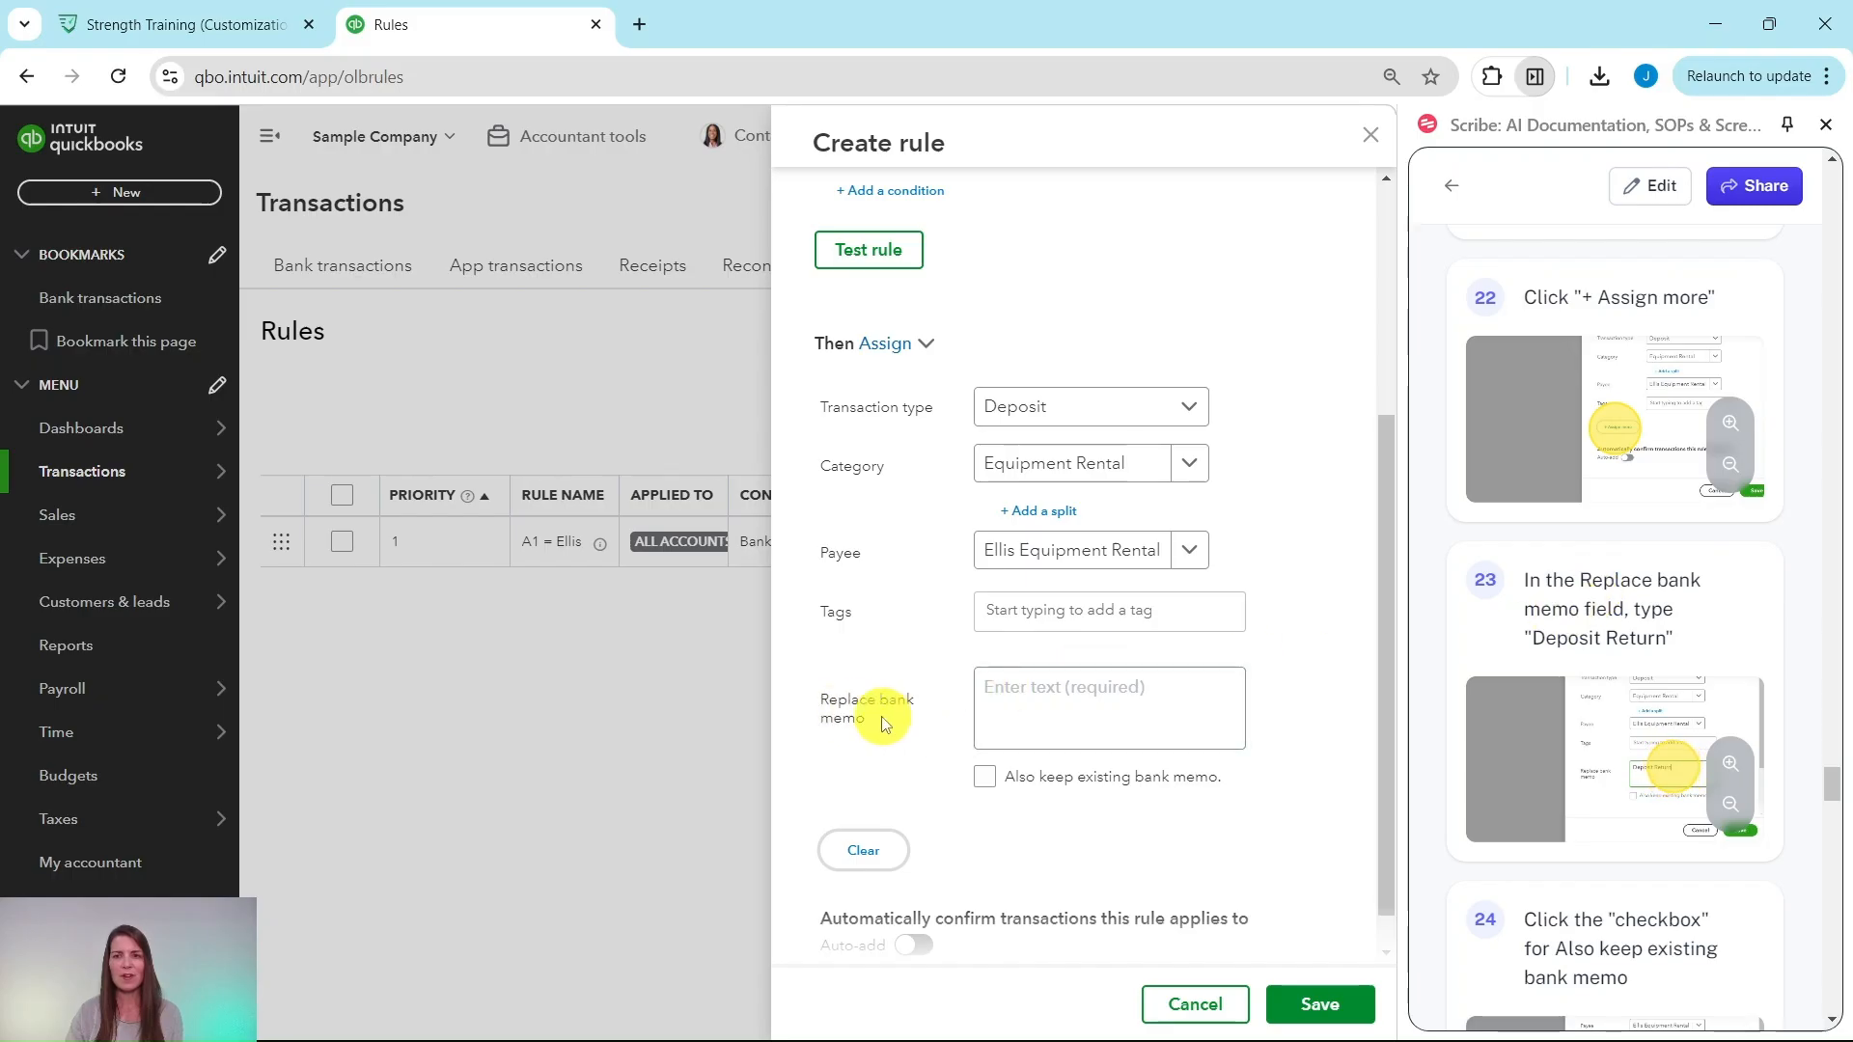
pyautogui.click(1003, 704)
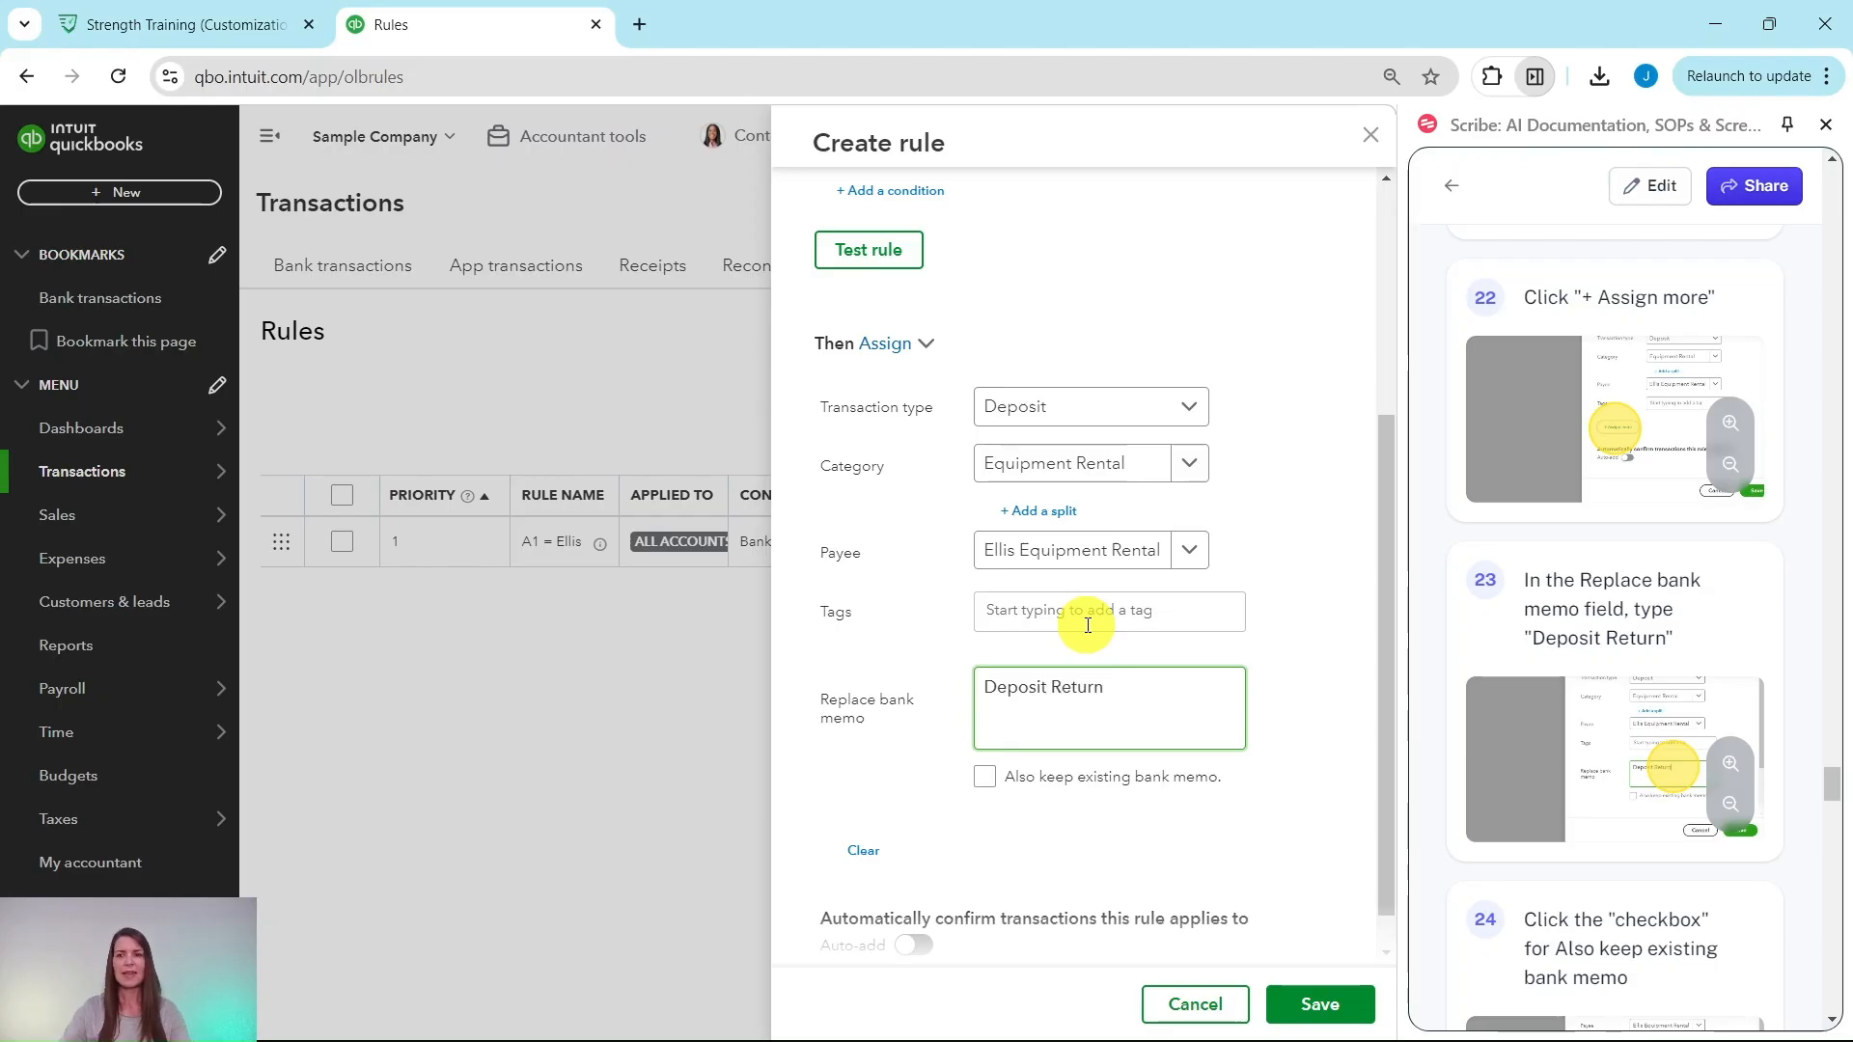
pyautogui.scroll(-5, 1640, 627)
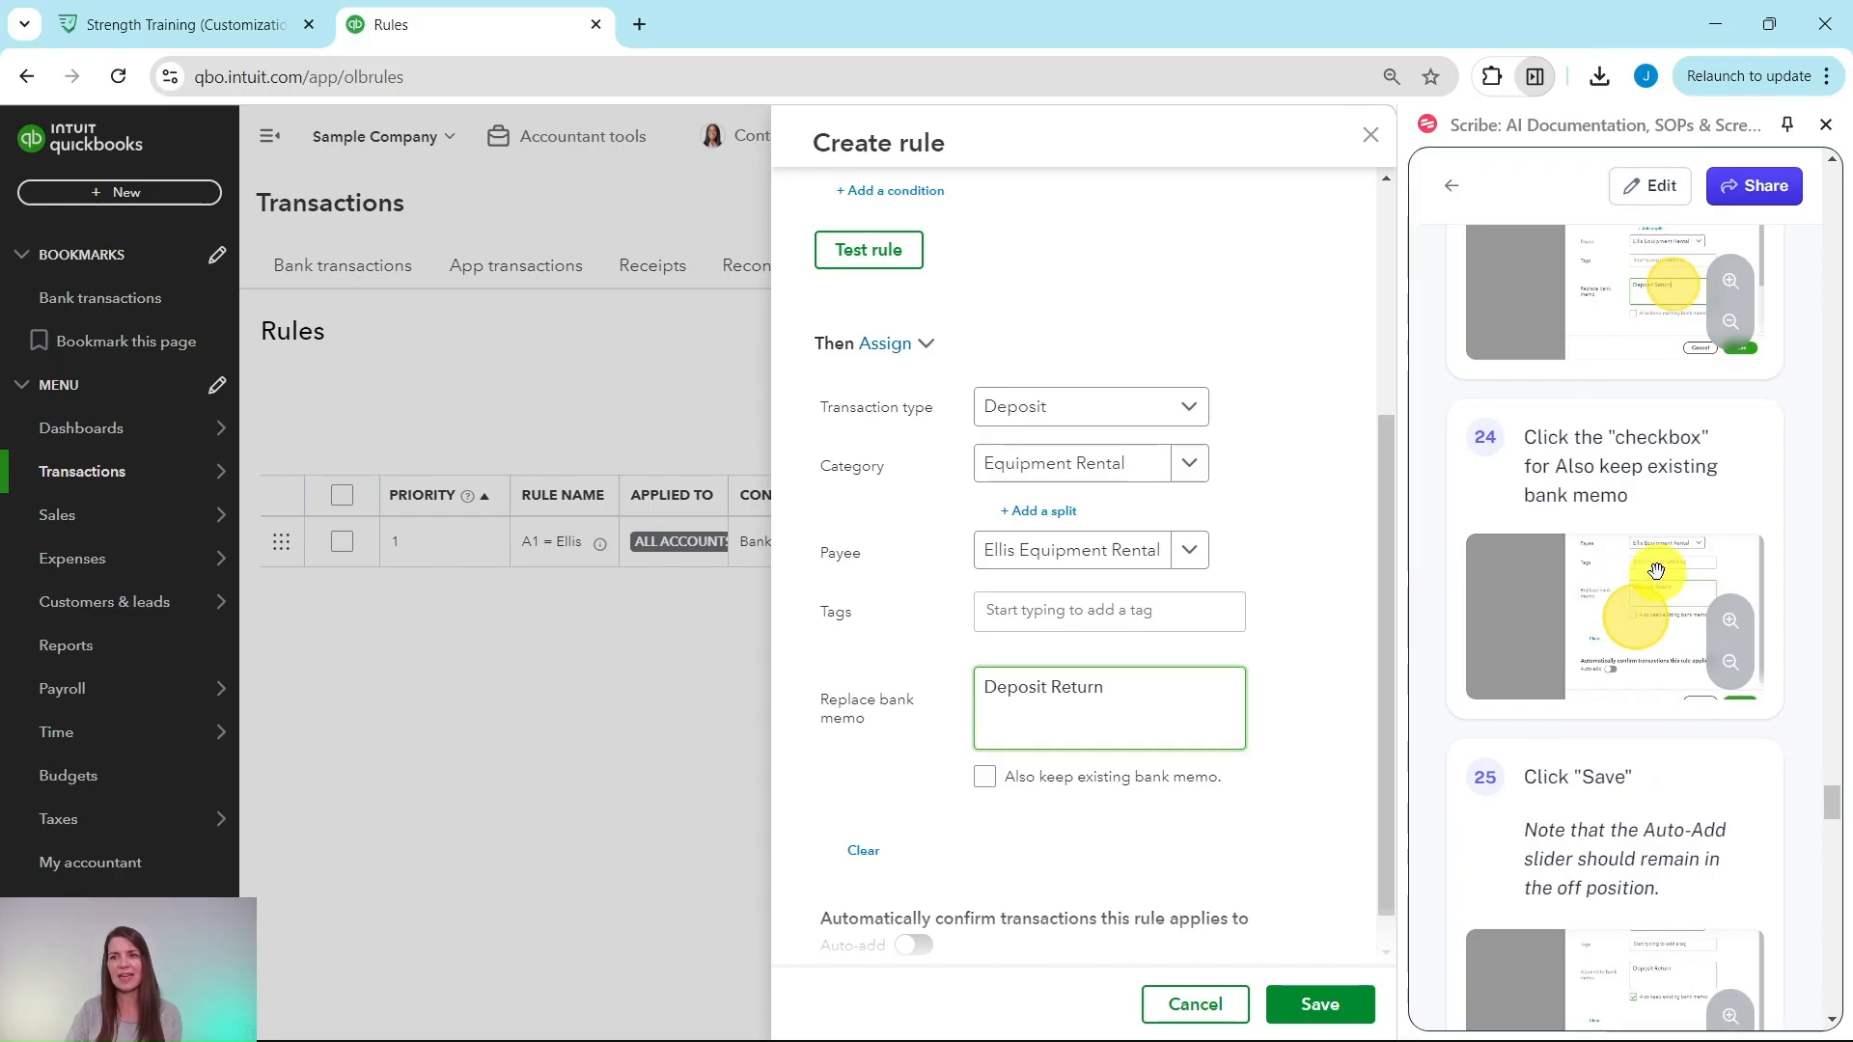
pyautogui.click(985, 785)
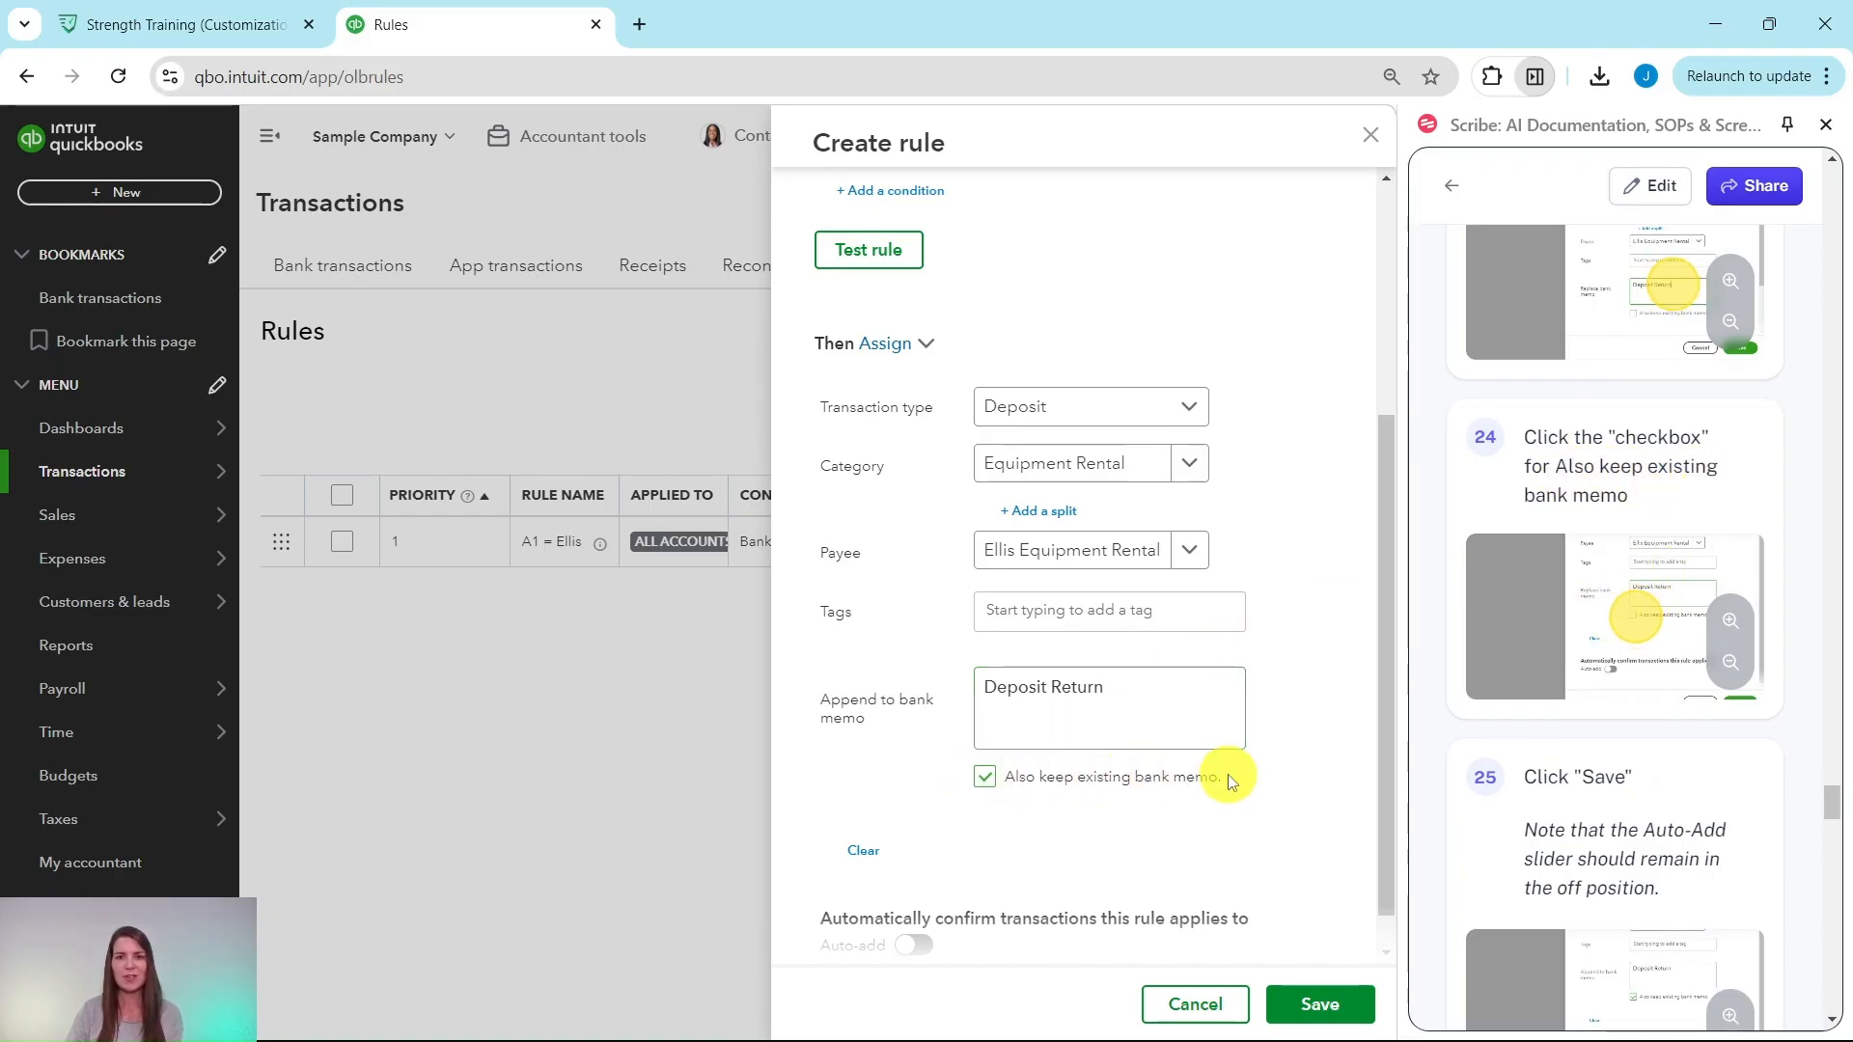
pyautogui.scroll(-1, 1231, 769)
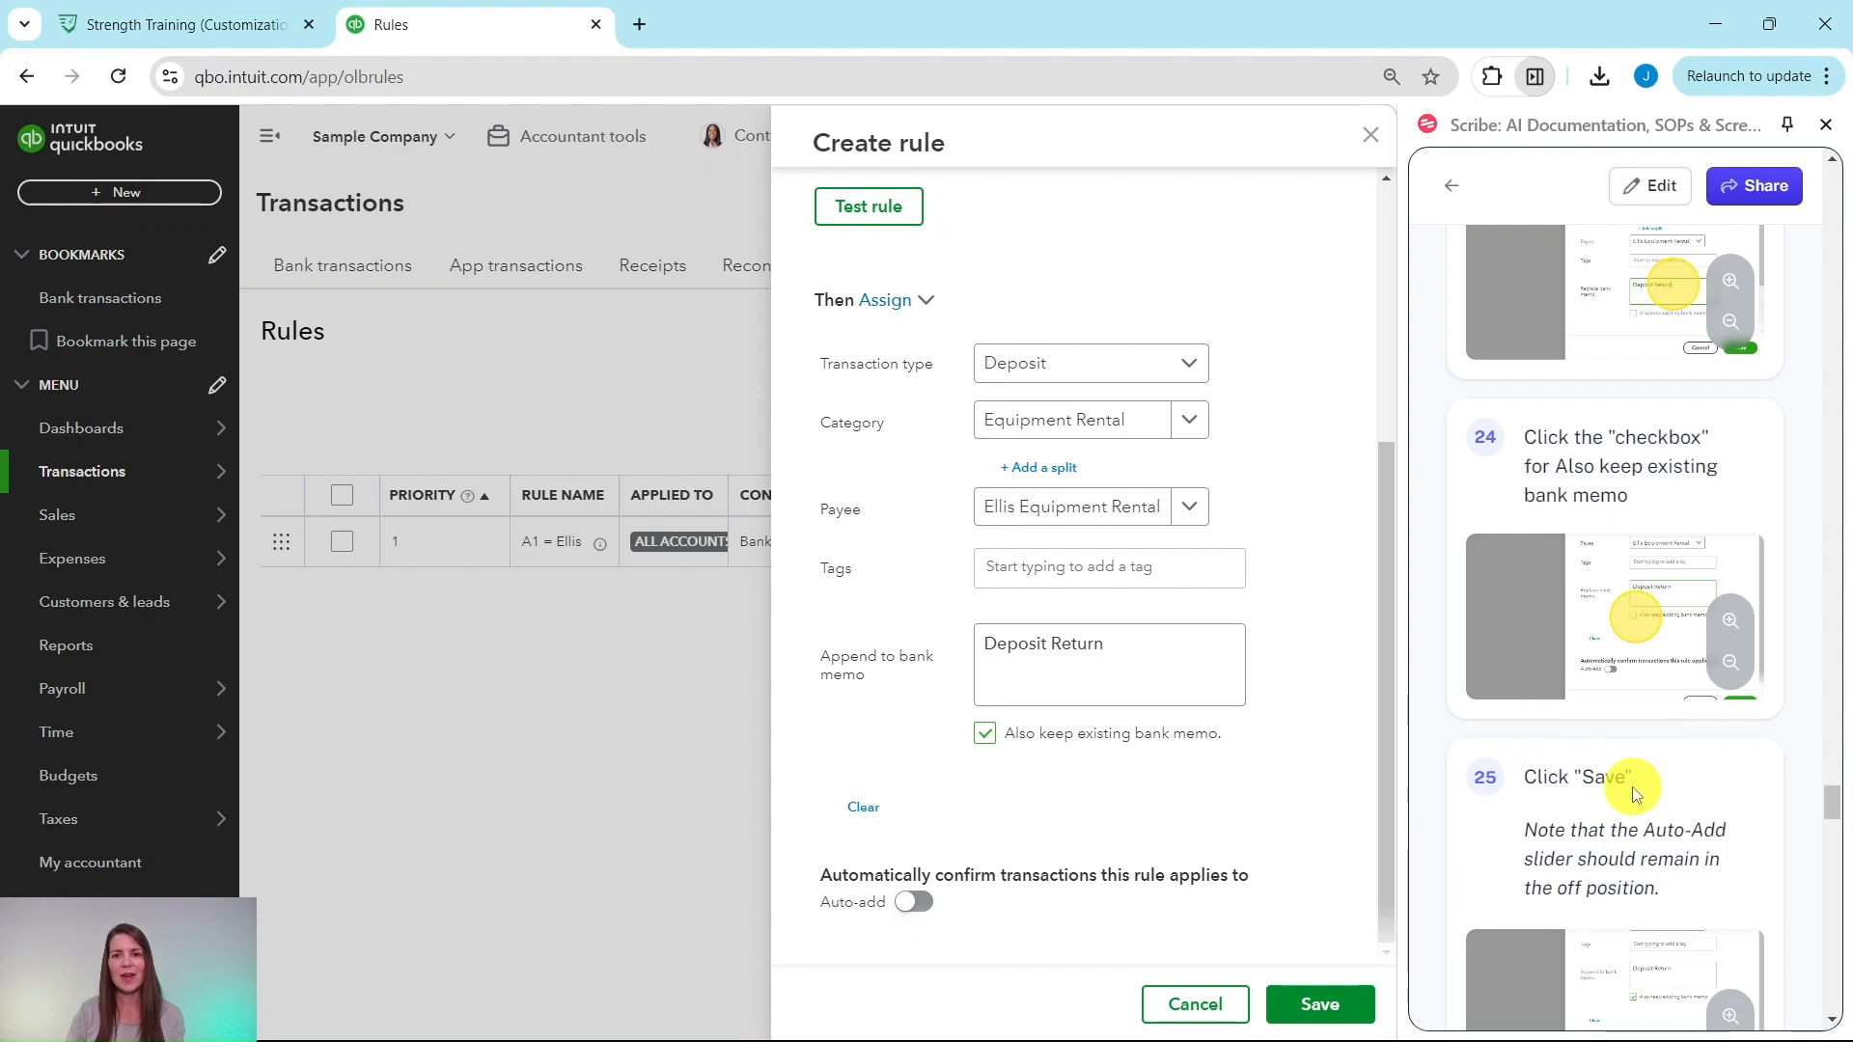
pyautogui.click(1325, 1007)
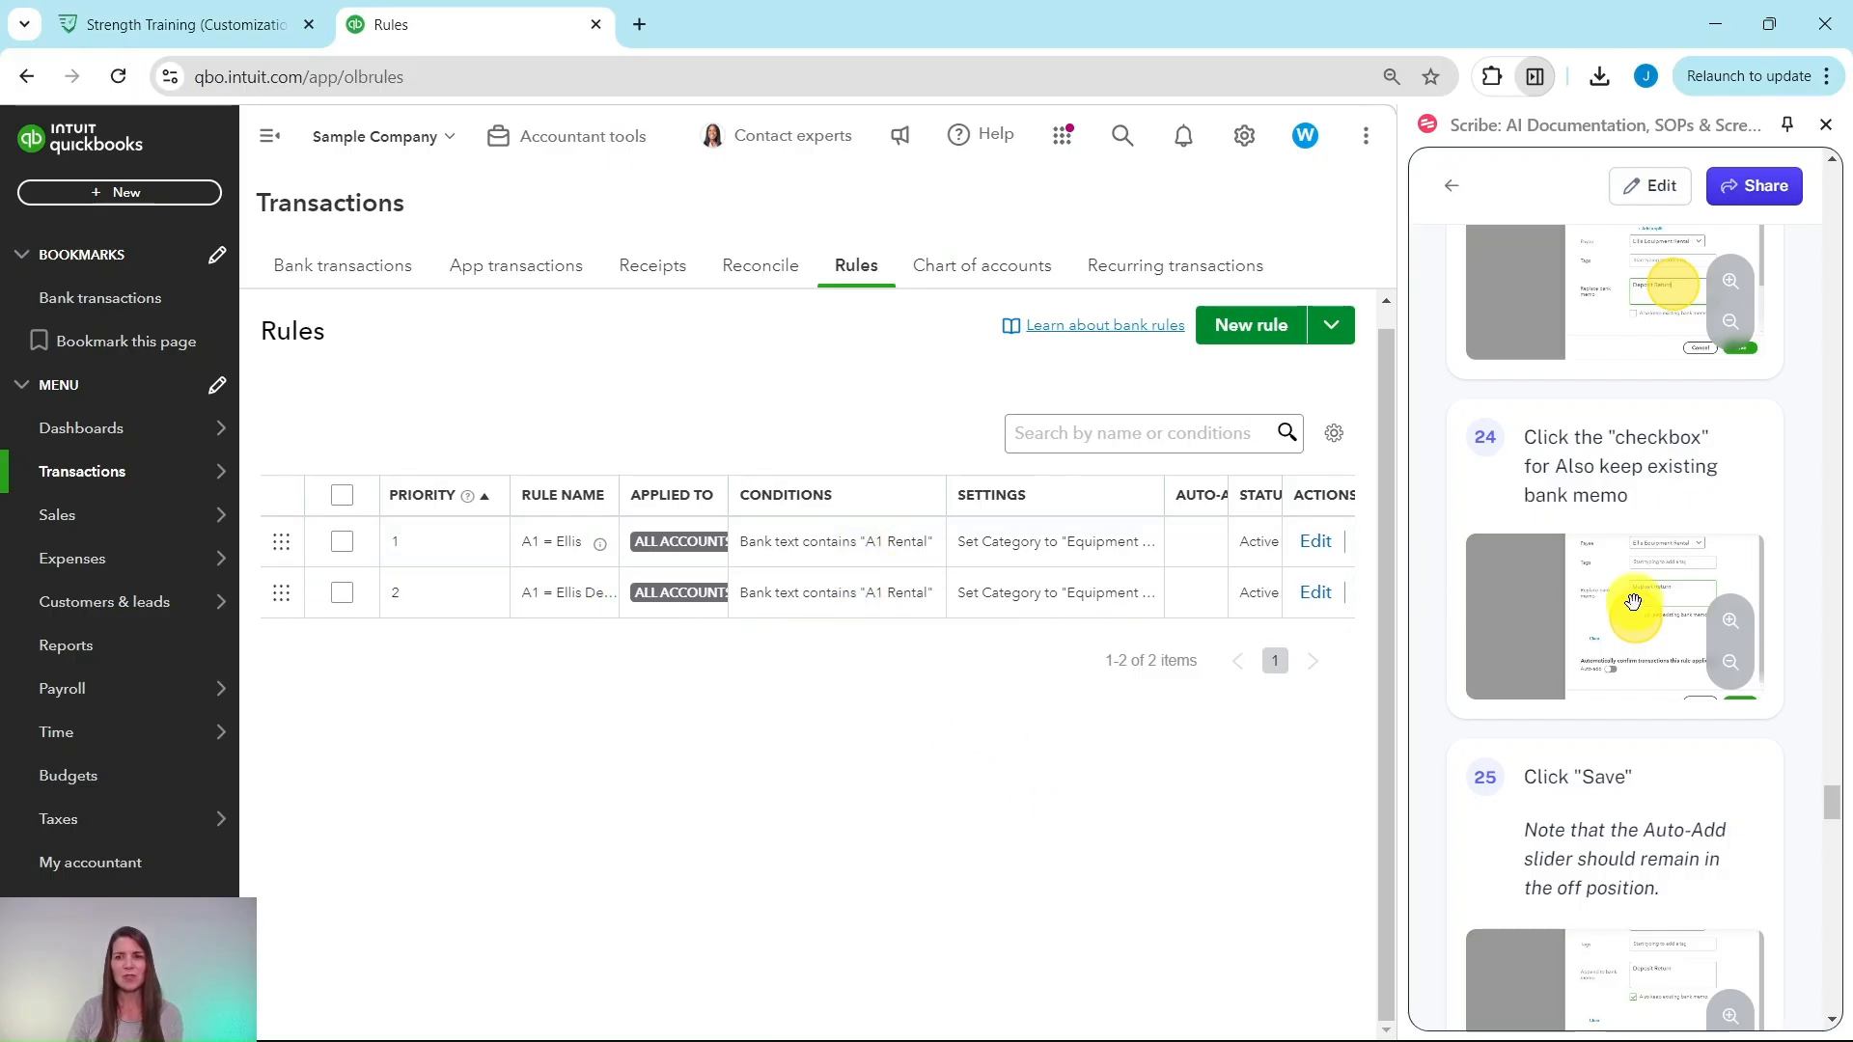
pyautogui.scroll(-7, 1665, 635)
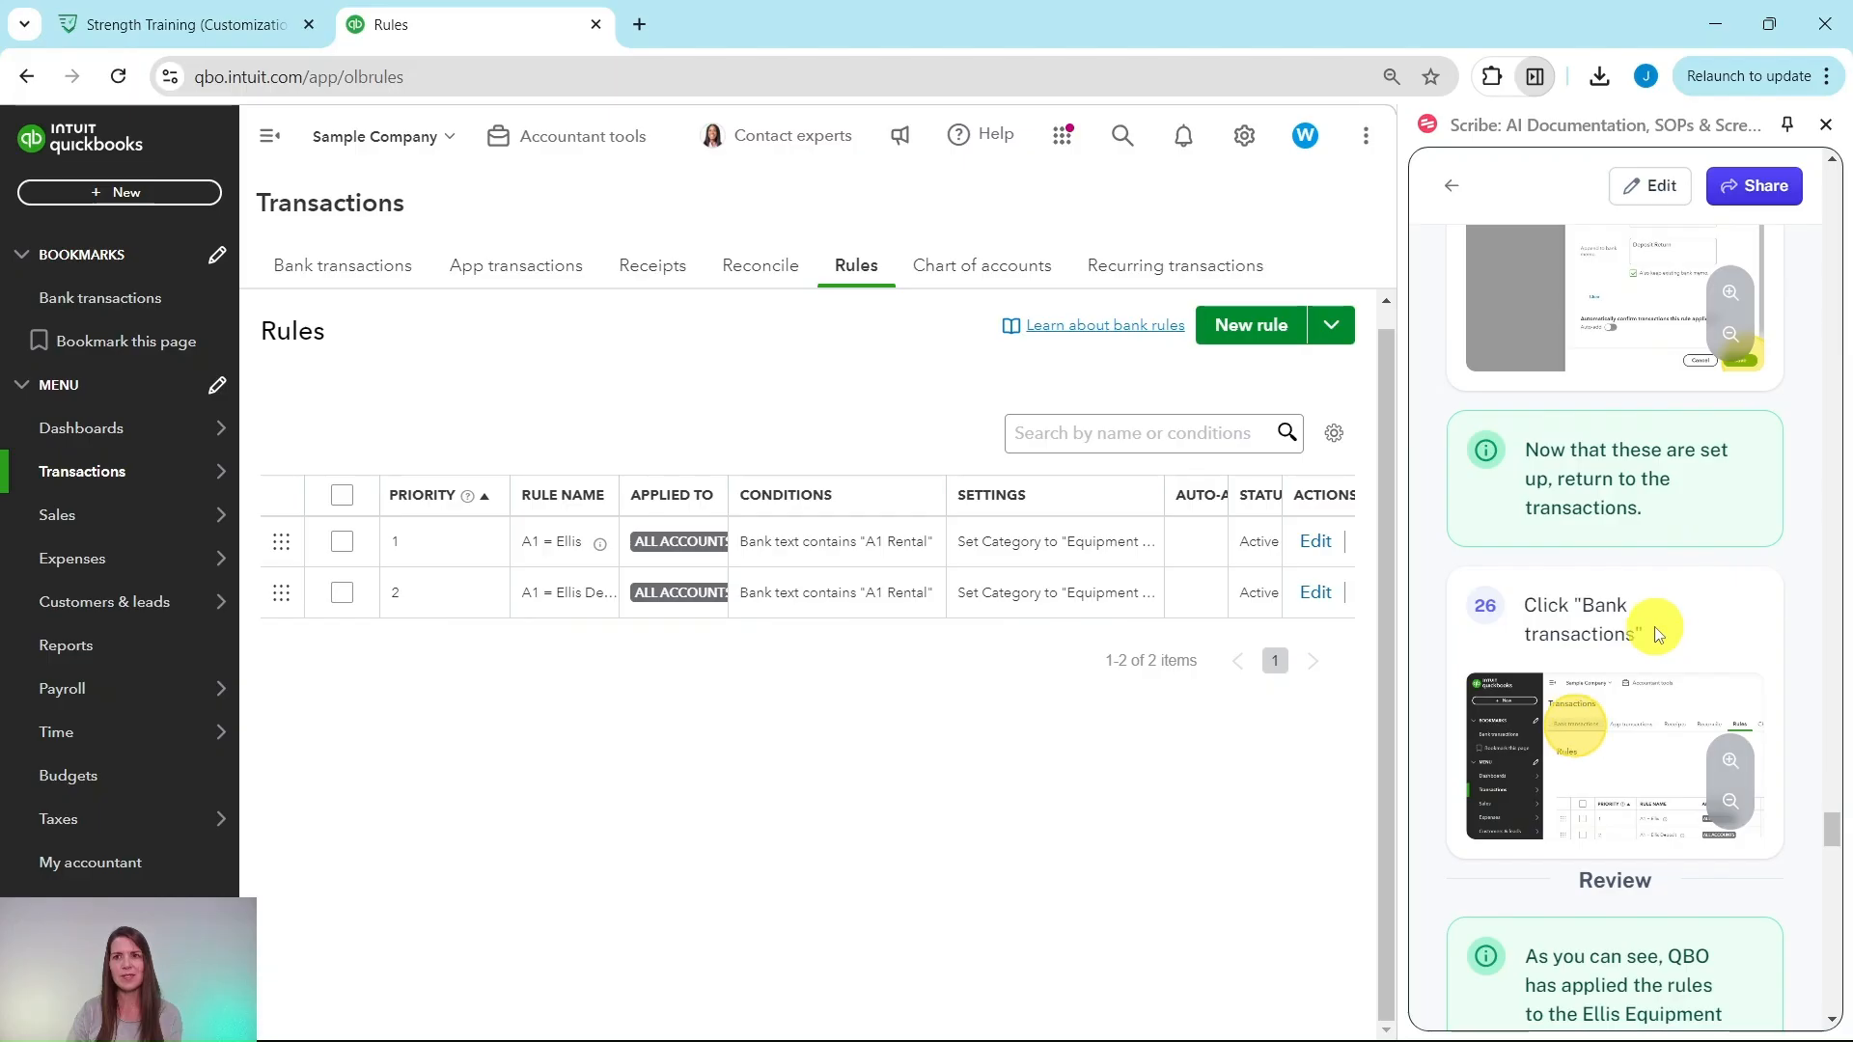
pyautogui.scroll(-1, 1655, 628)
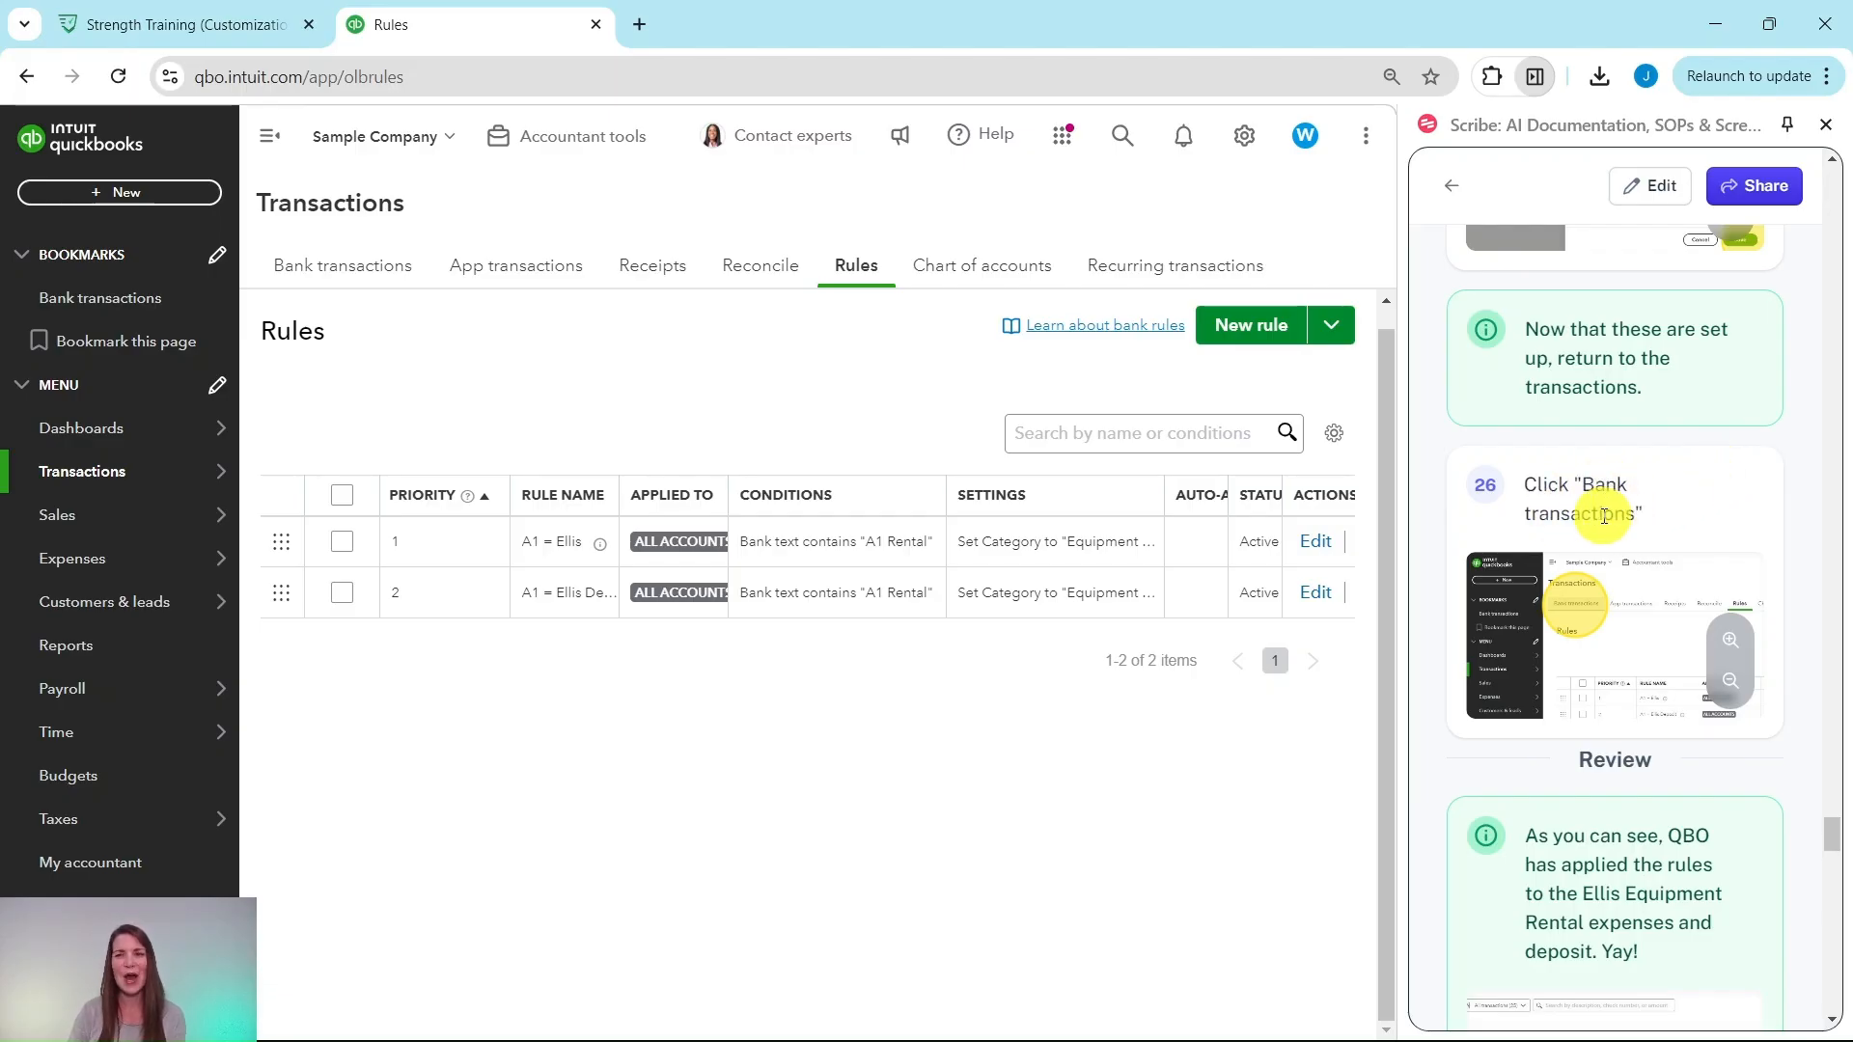
# Step: Return to the Bank transactions feed and review the Ellis rows marked Equipment Rental
pyautogui.click(346, 280)
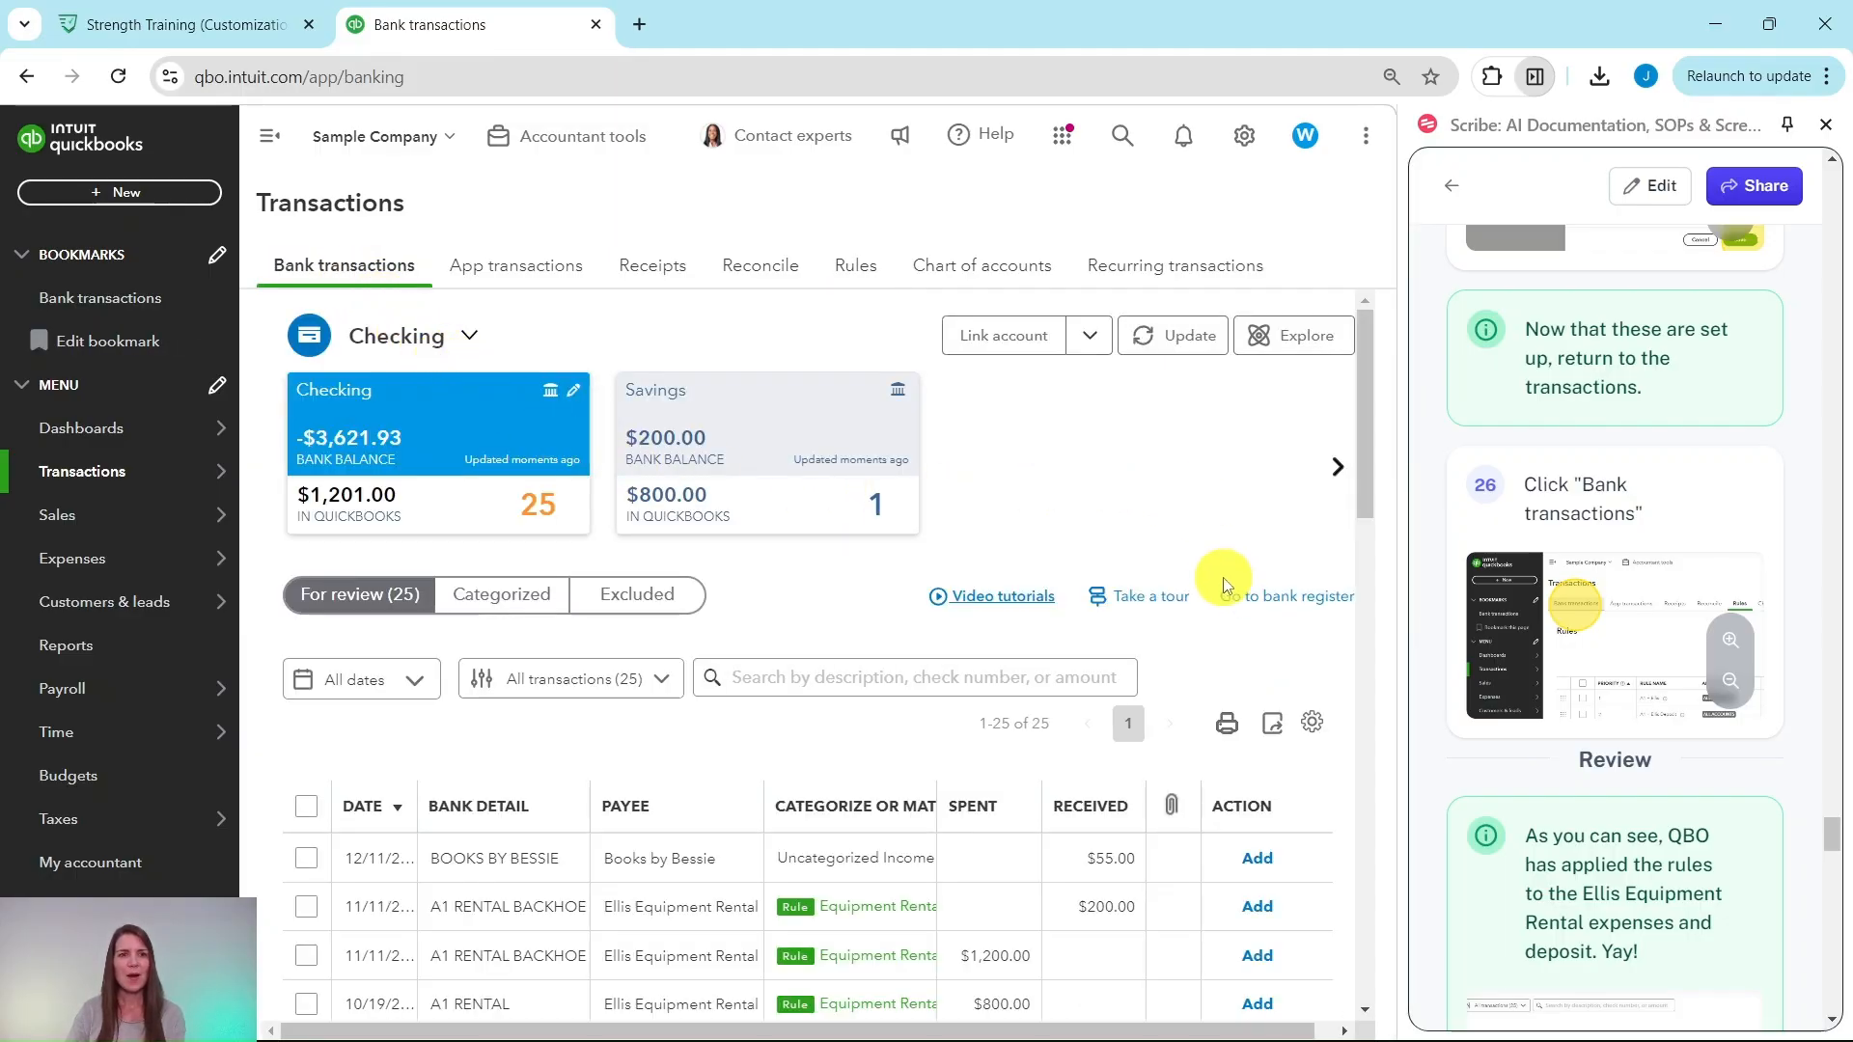
pyautogui.scroll(-1, 1212, 574)
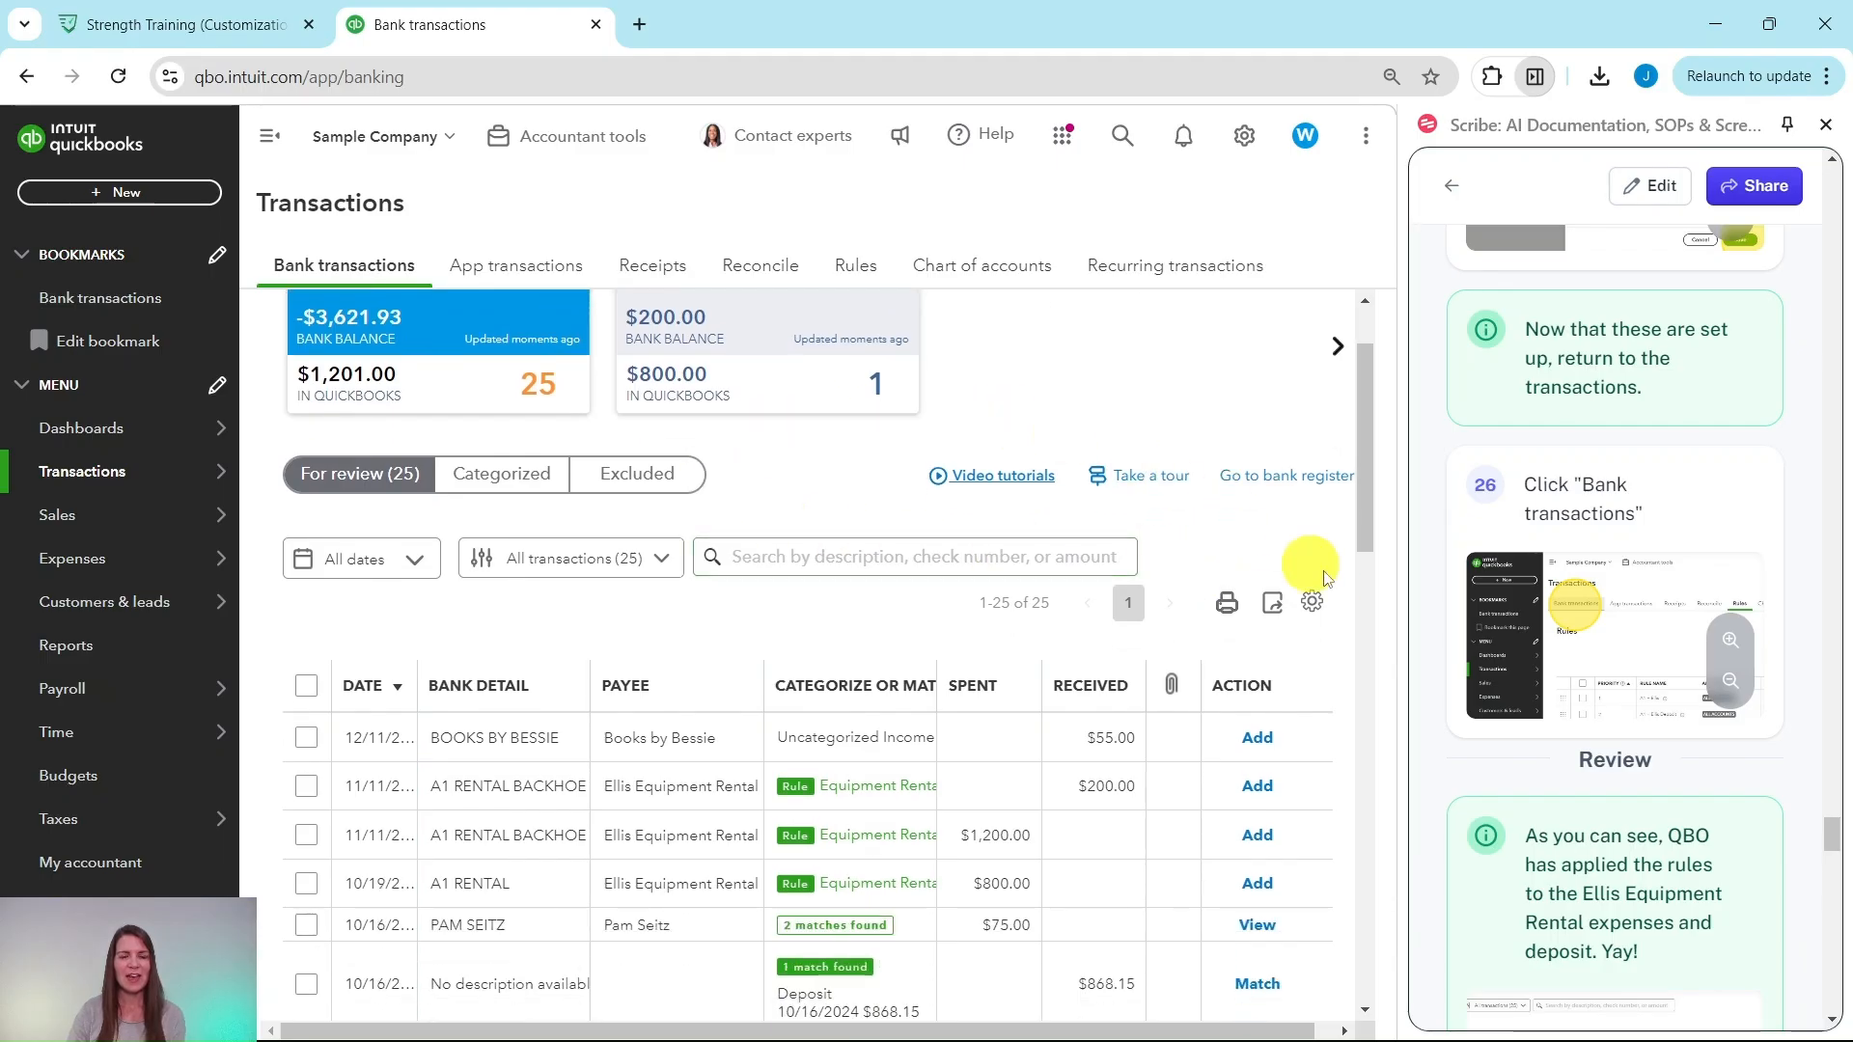
pyautogui.scroll(-6, 1486, 645)
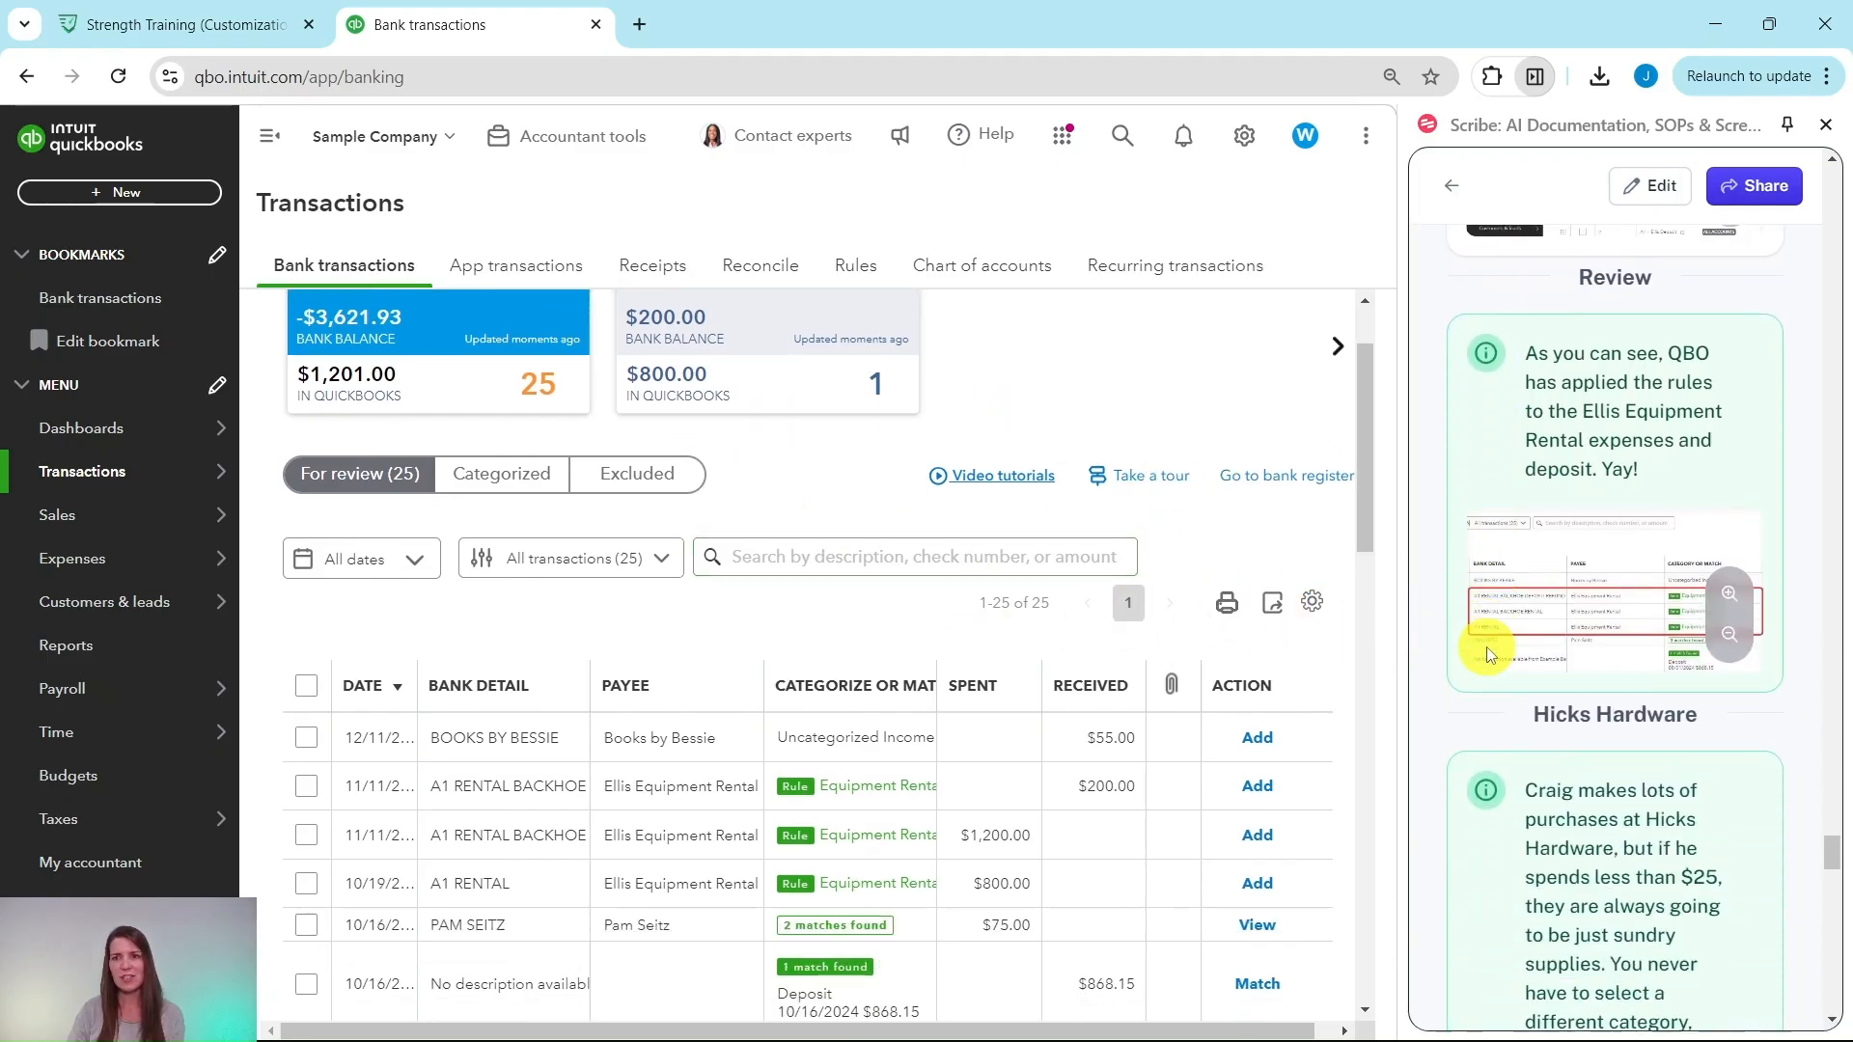
pyautogui.scroll(1, 1494, 641)
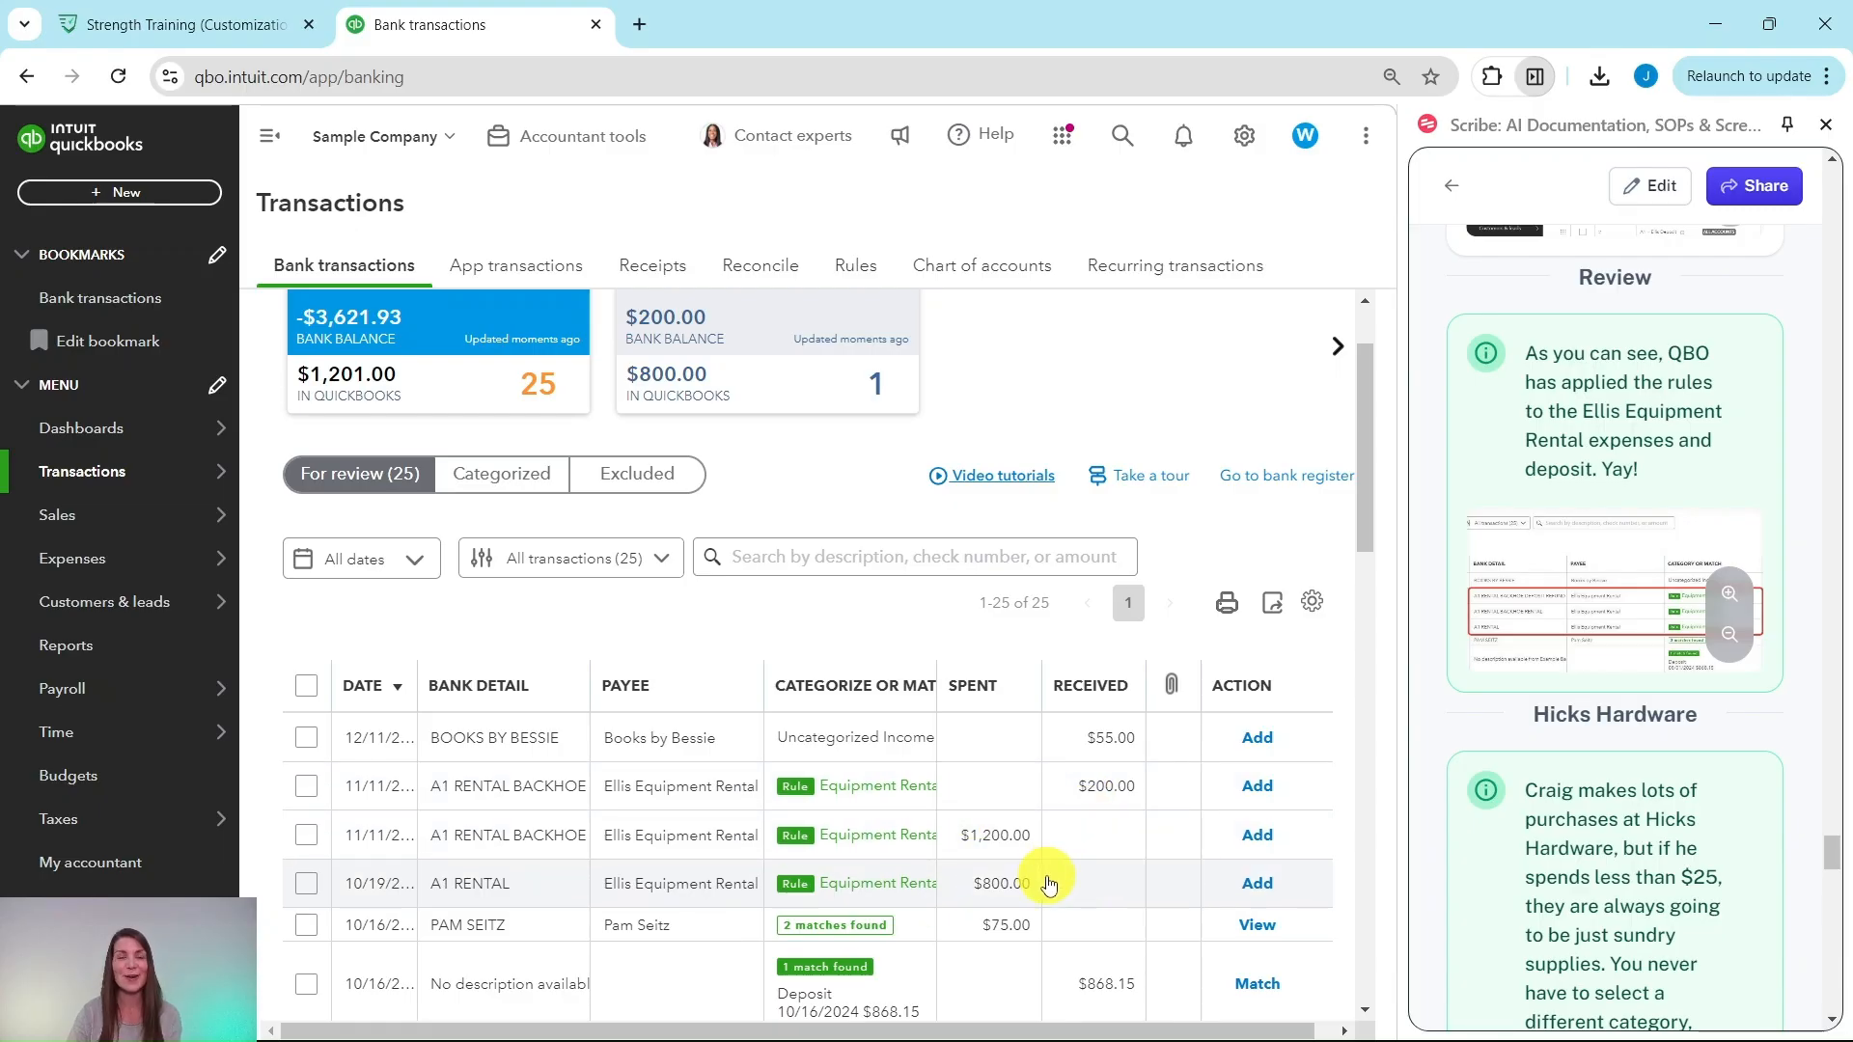
pyautogui.scroll(-5, 1504, 550)
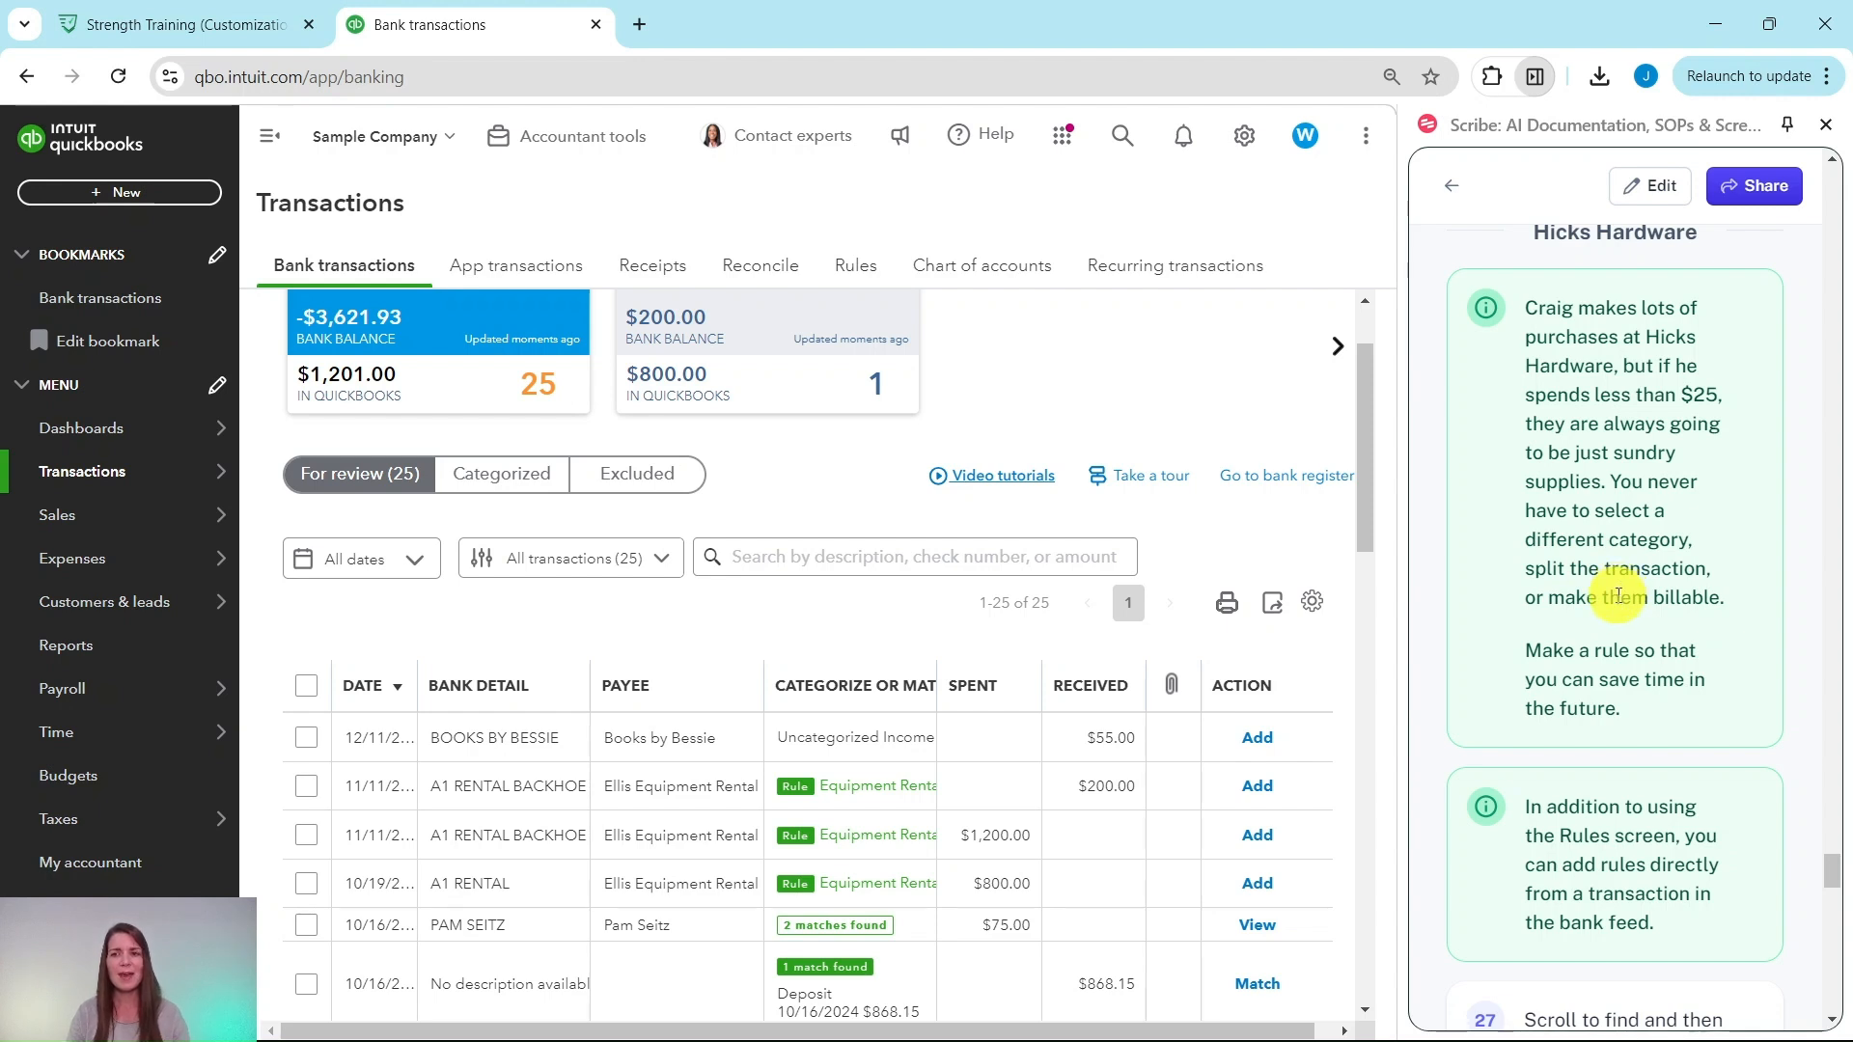
pyautogui.scroll(-1, 1618, 595)
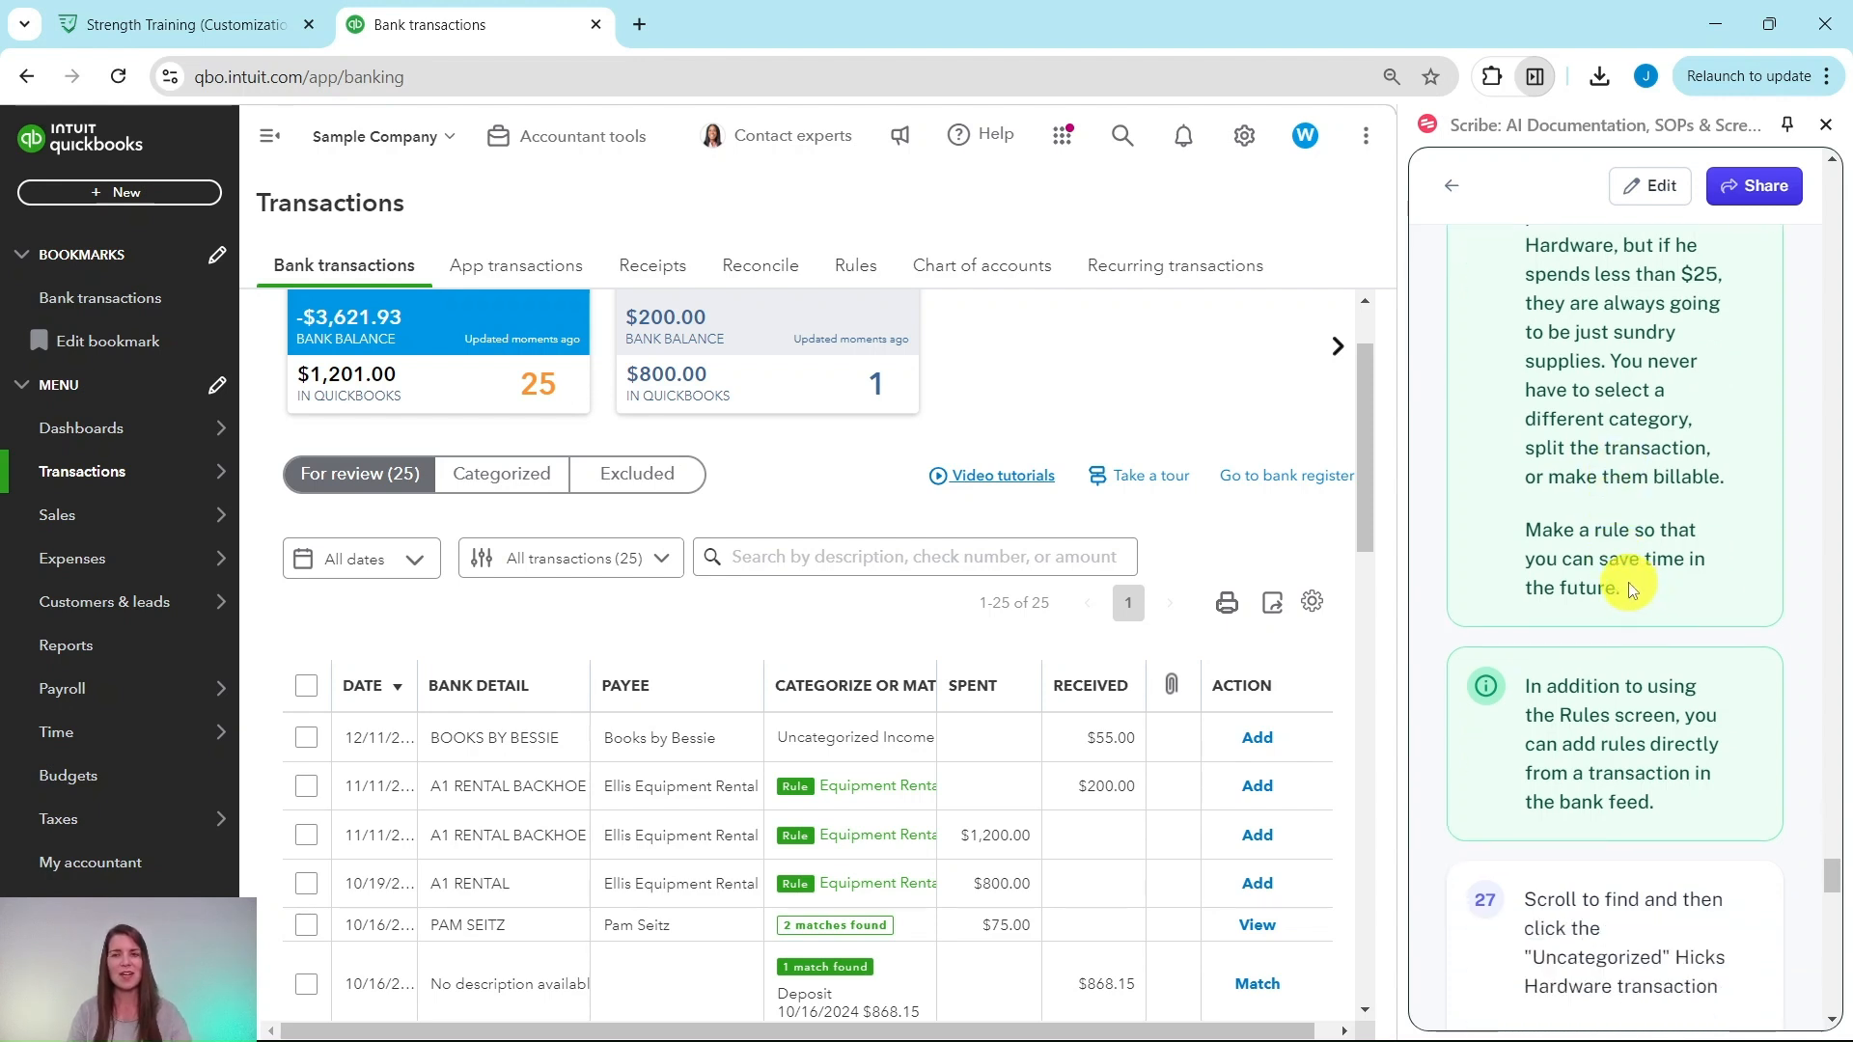
pyautogui.scroll(-2, 1631, 584)
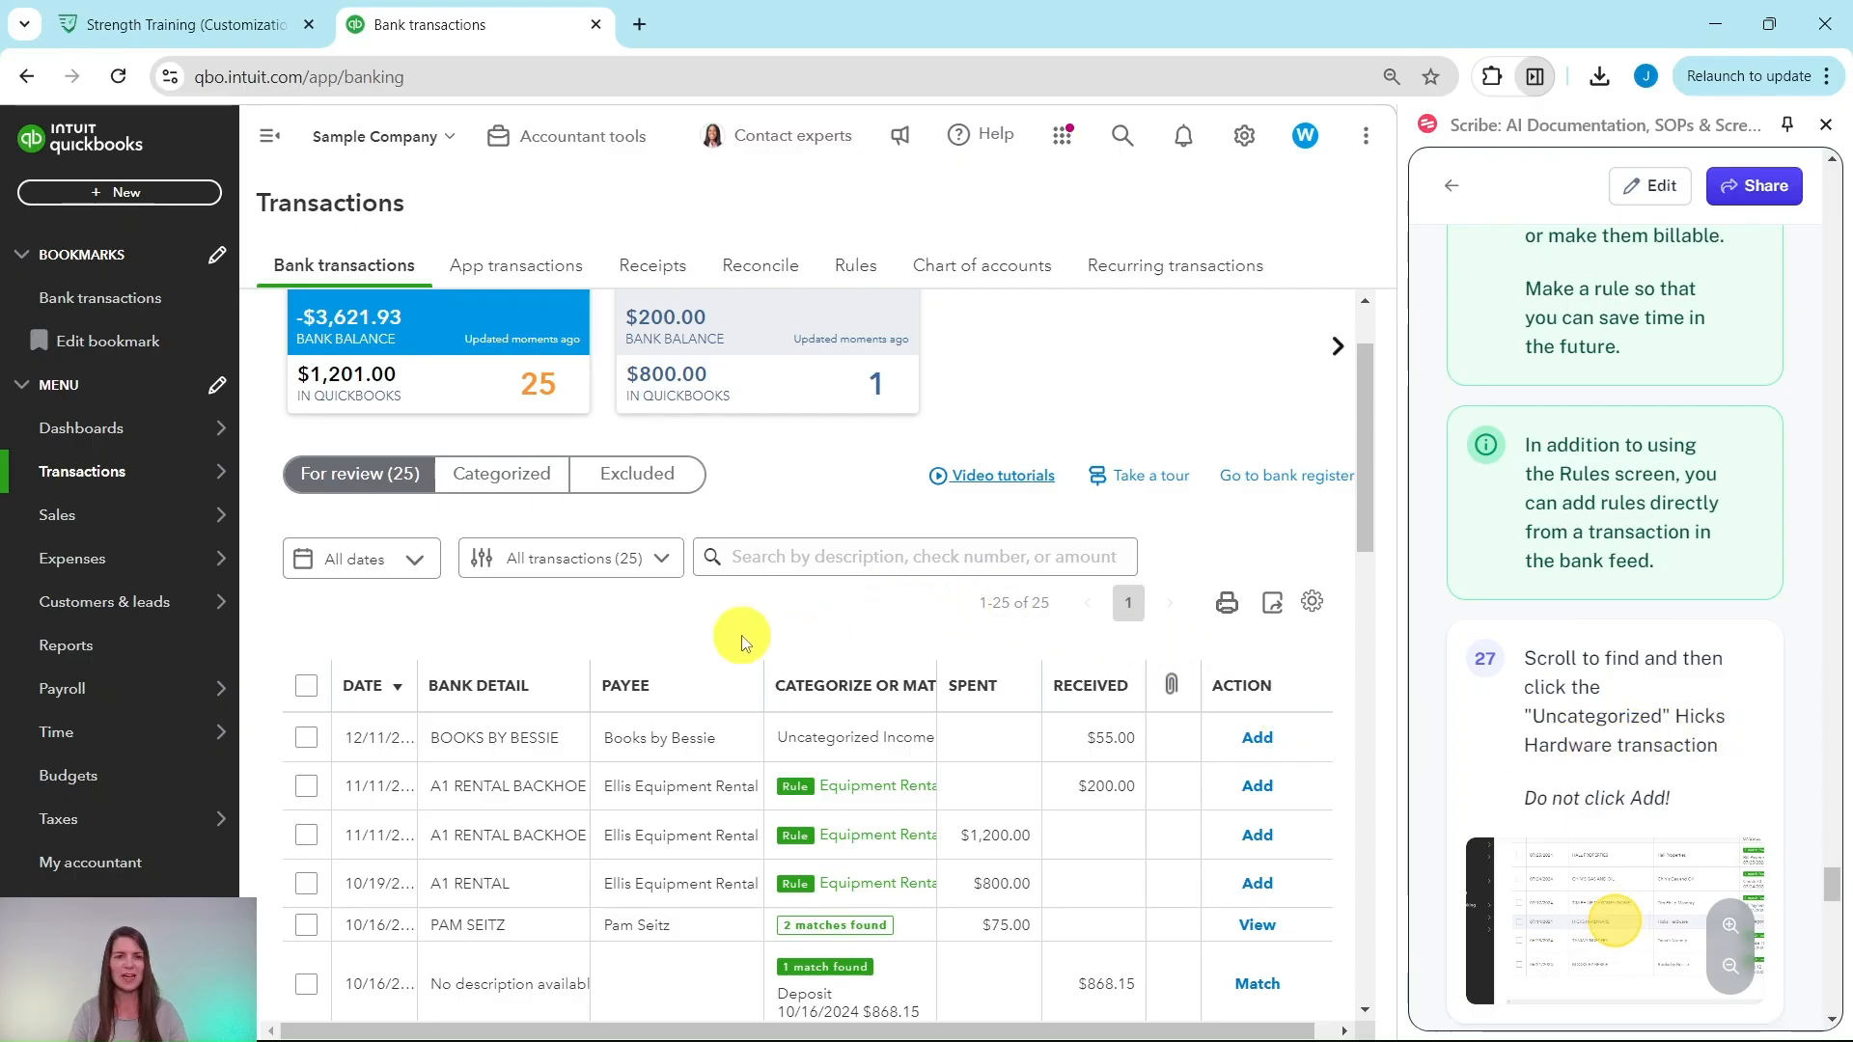
pyautogui.scroll(-3, 682, 604)
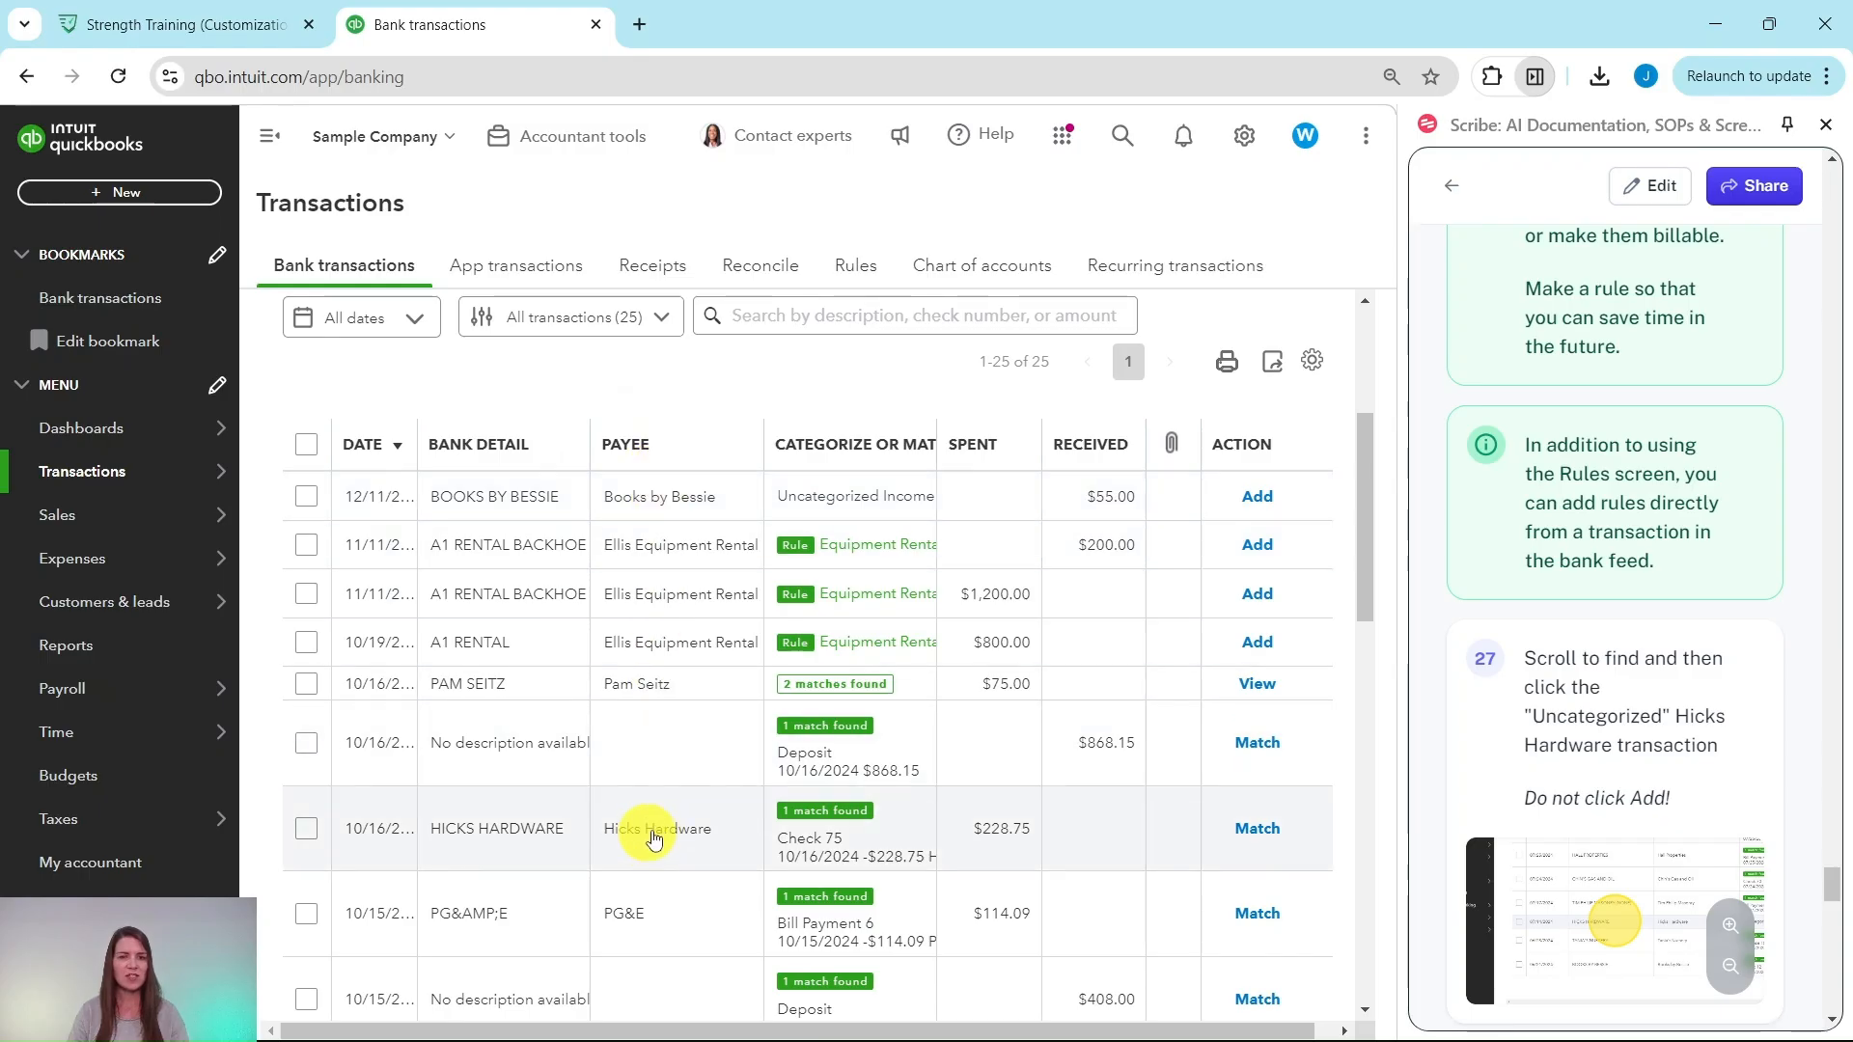
pyautogui.scroll(-6, 639, 836)
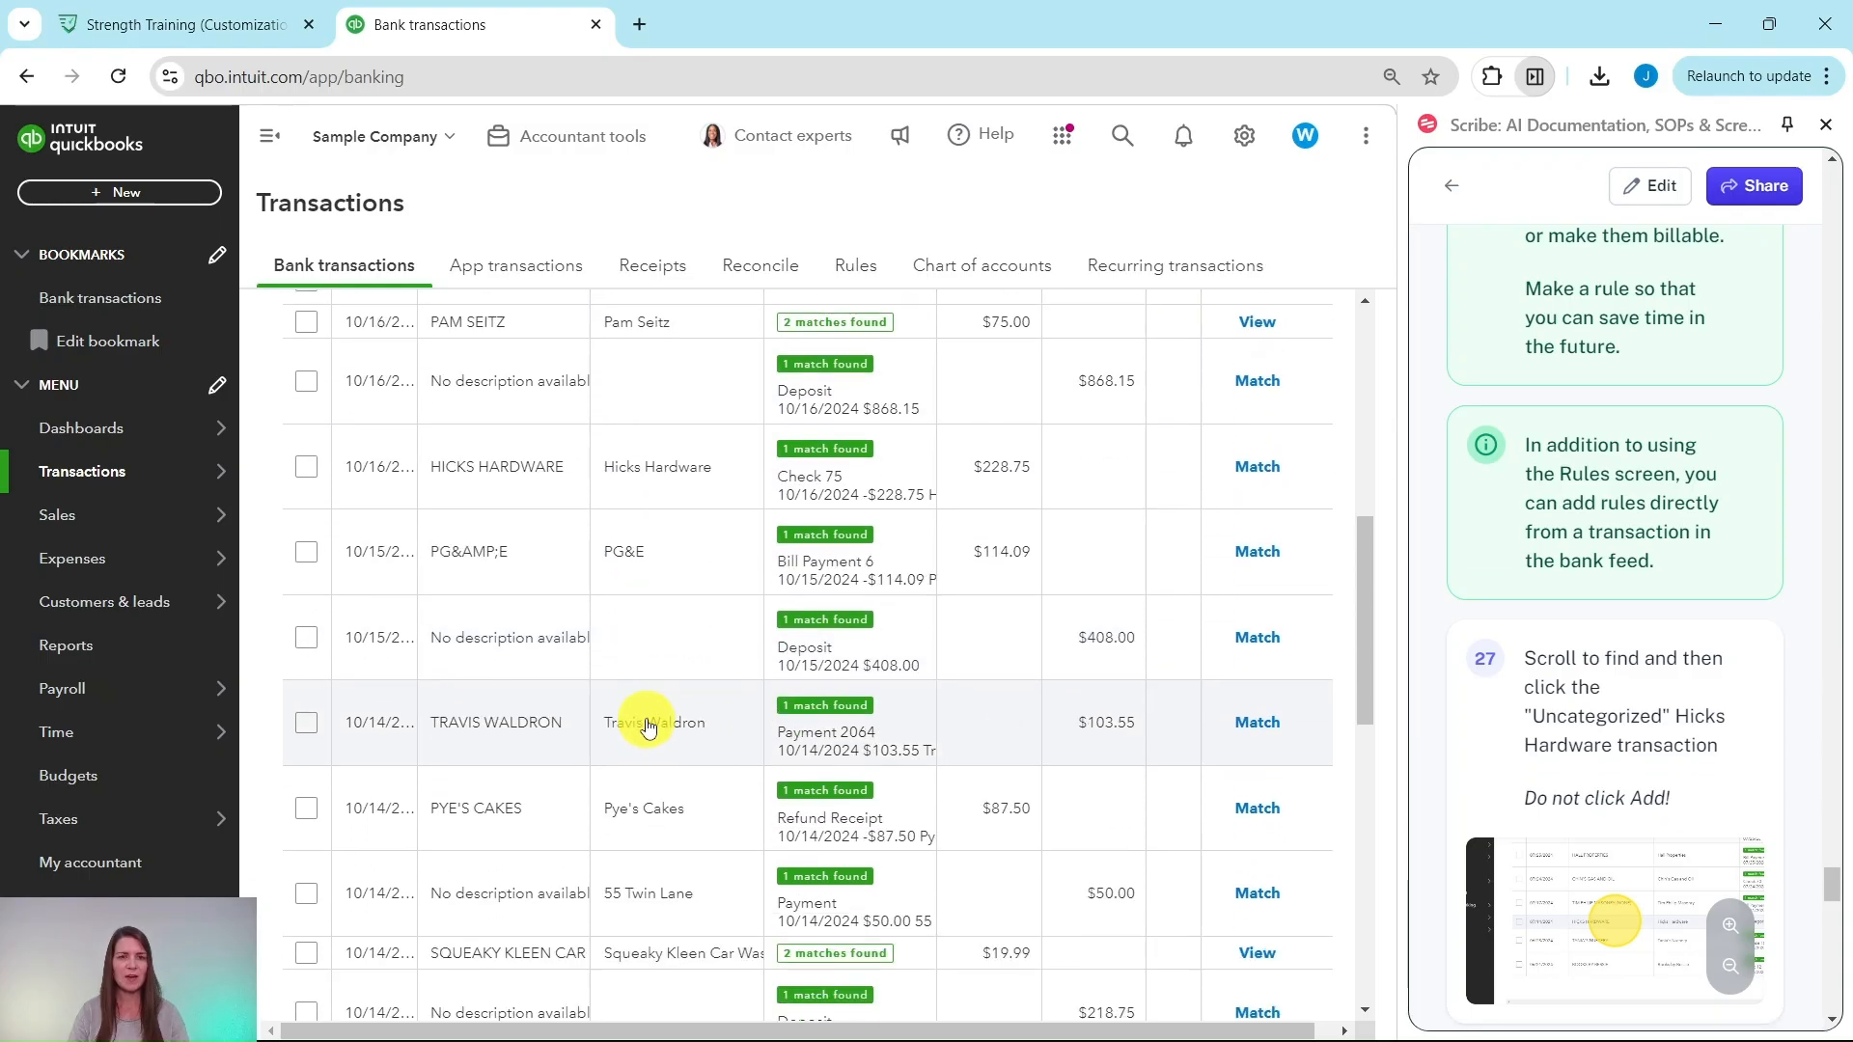
pyautogui.scroll(-8, 637, 719)
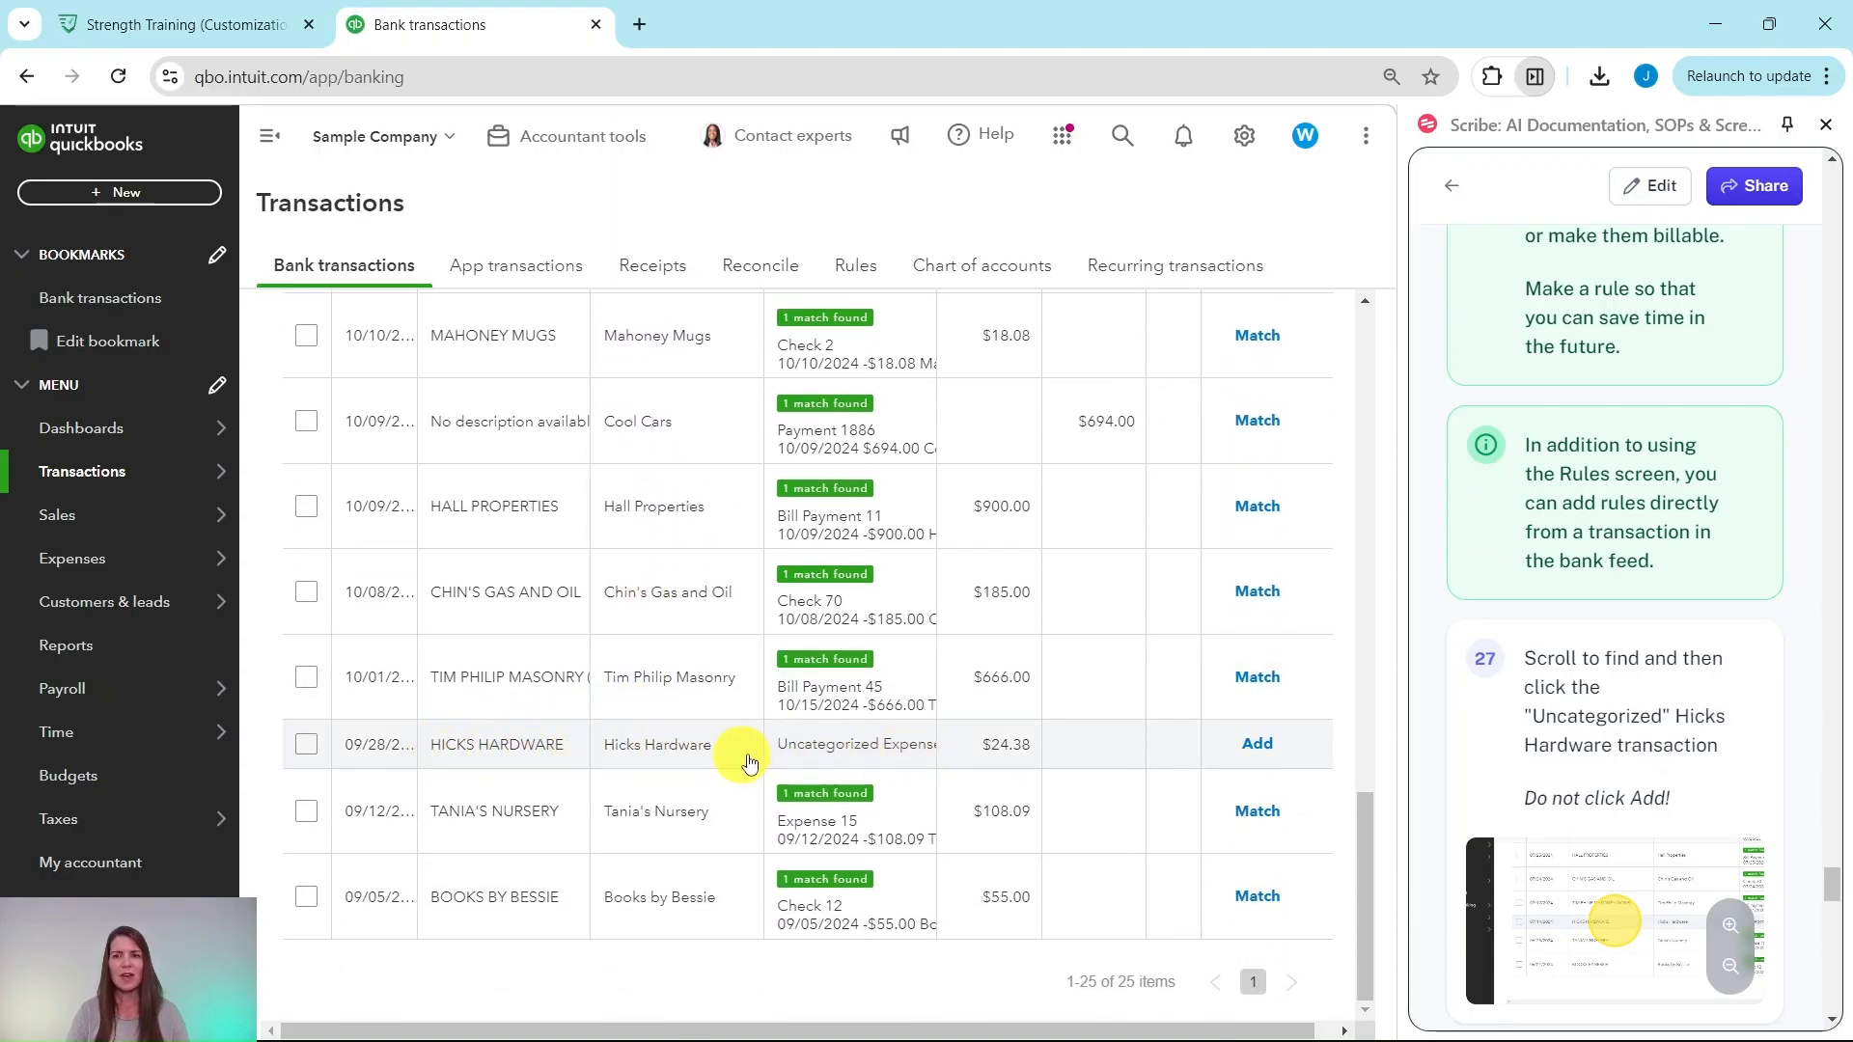
# Step: Expand the $24.38 Hicks Hardware transaction and dismiss the product/service tip
pyautogui.click(541, 751)
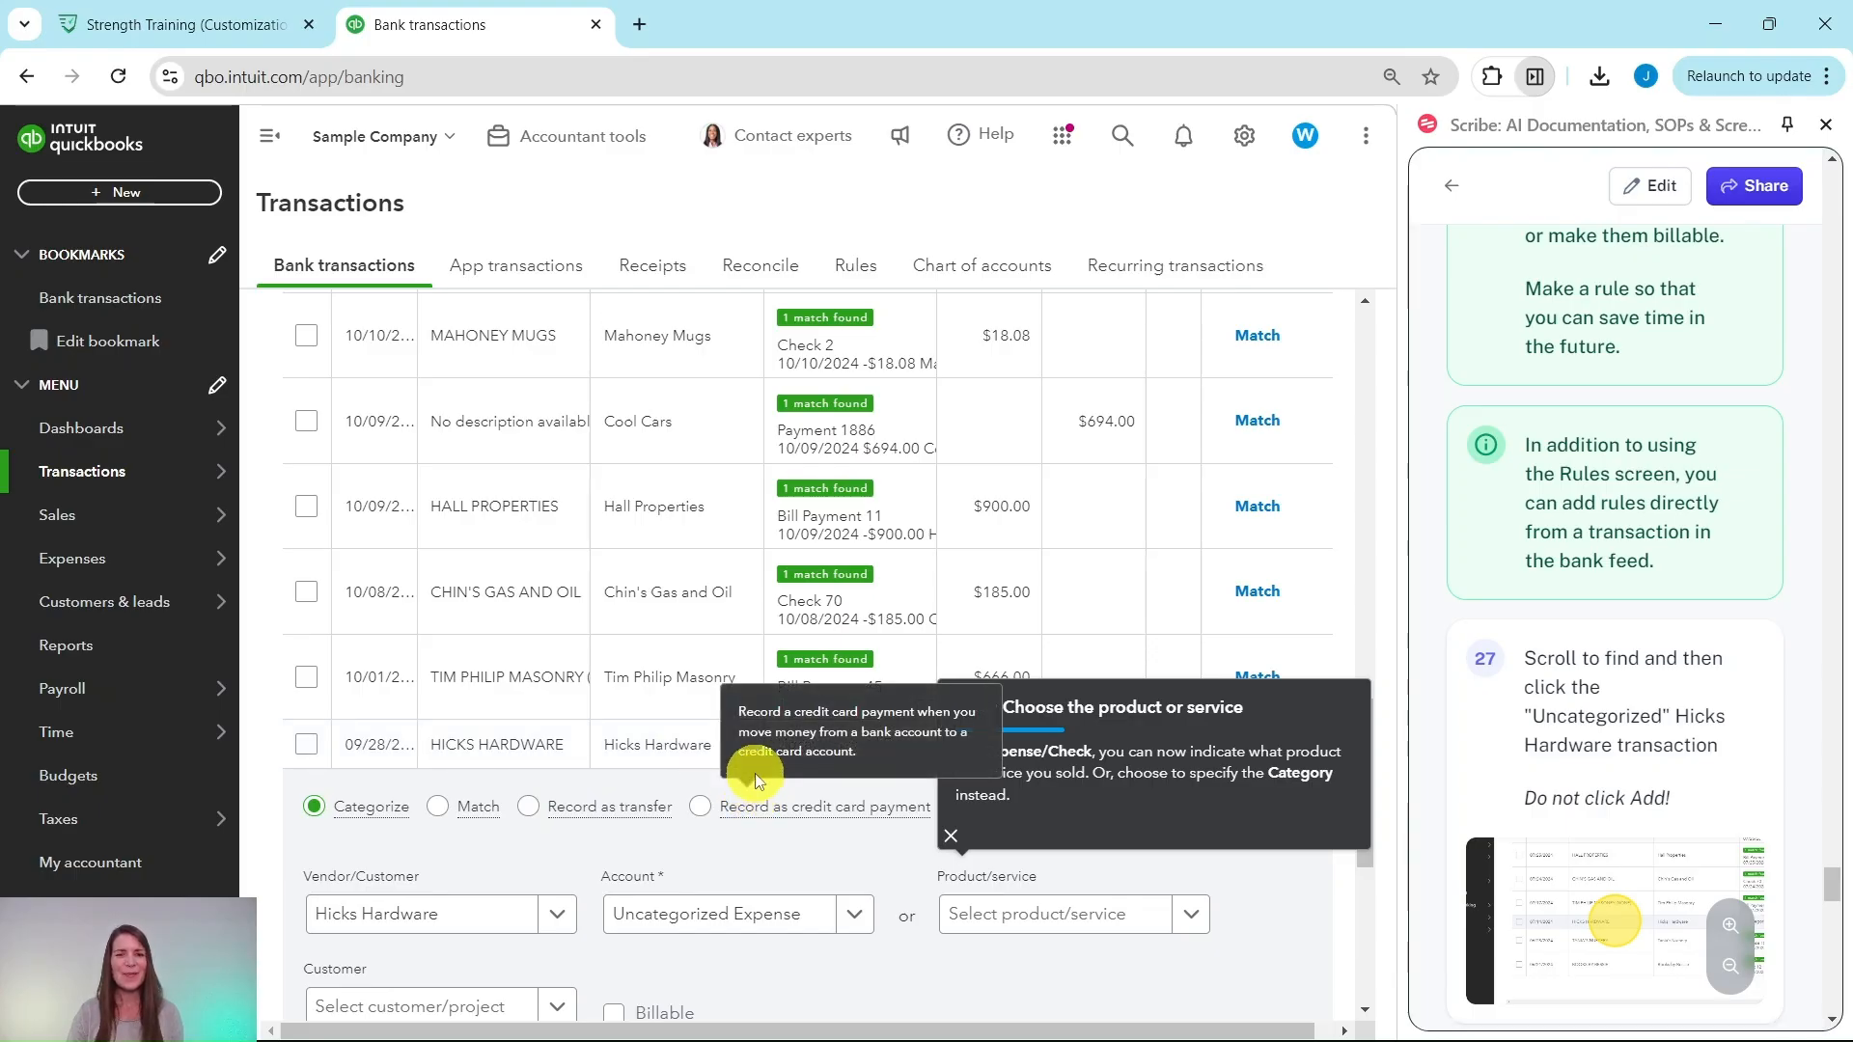
pyautogui.scroll(-2, 868, 873)
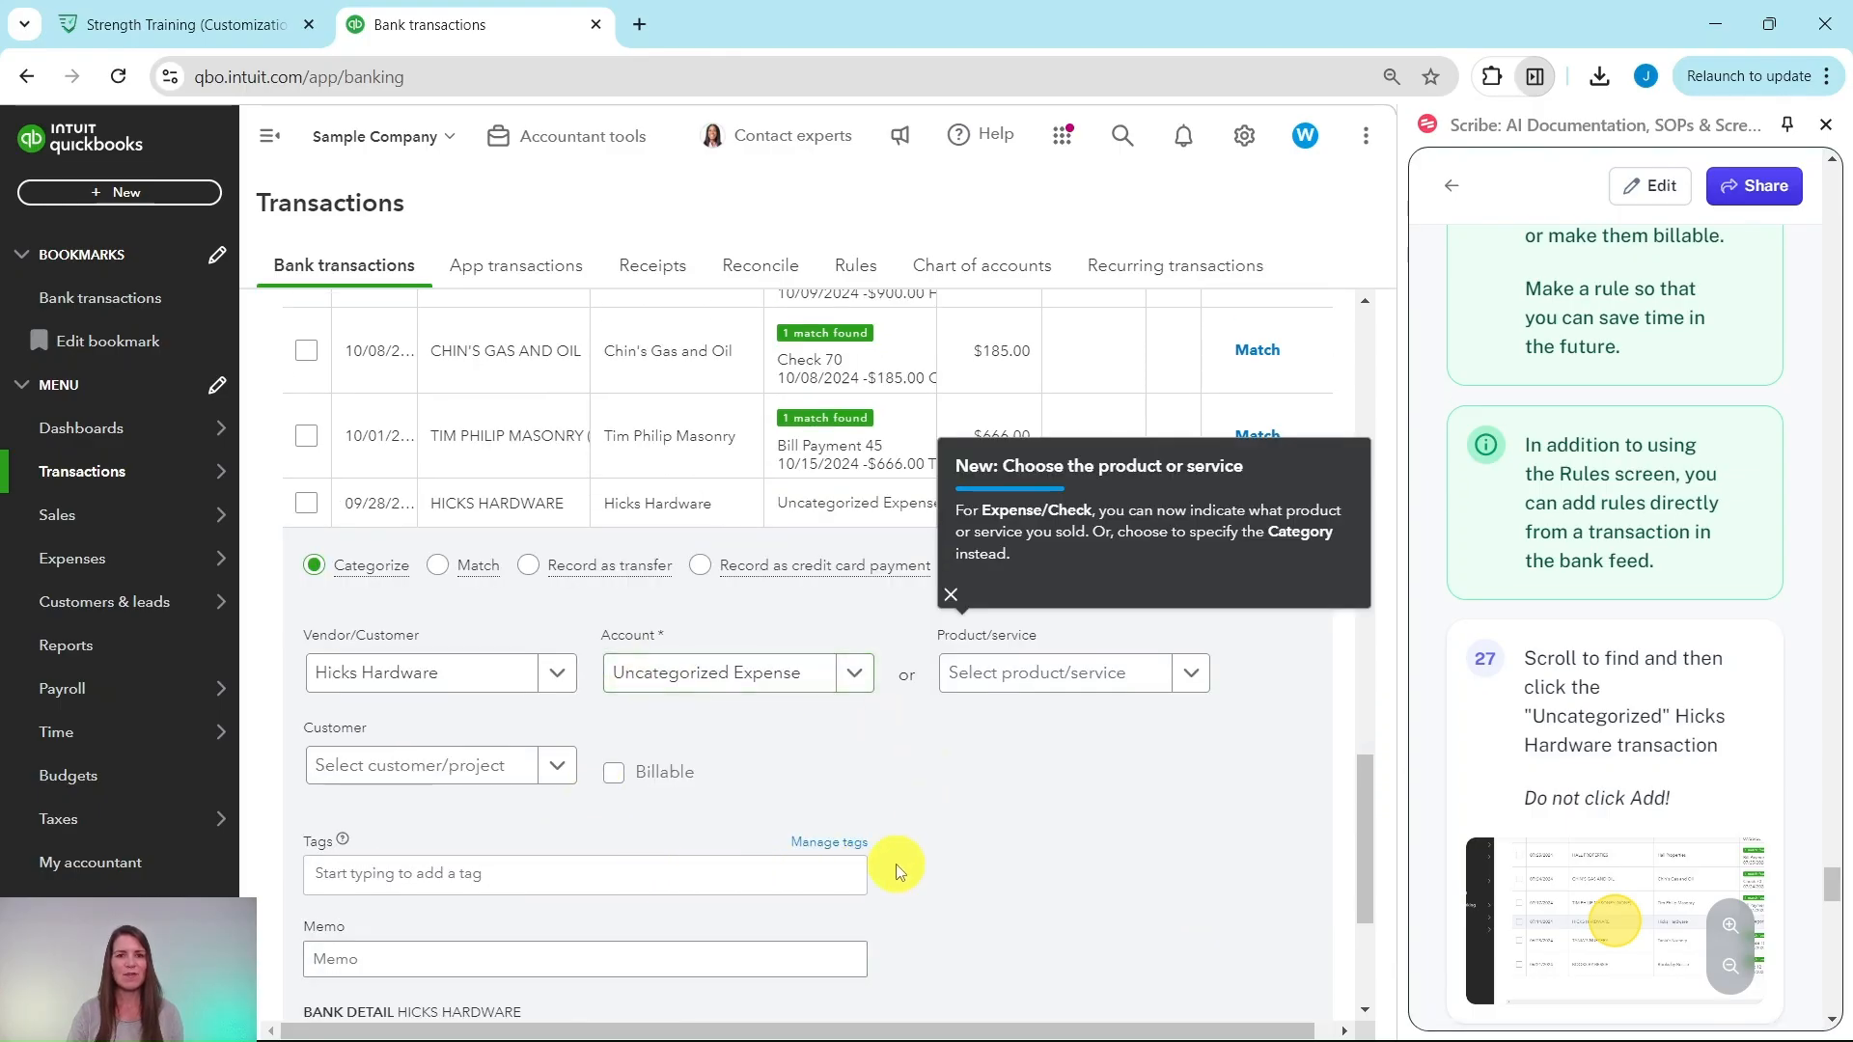
pyautogui.scroll(-1, 897, 873)
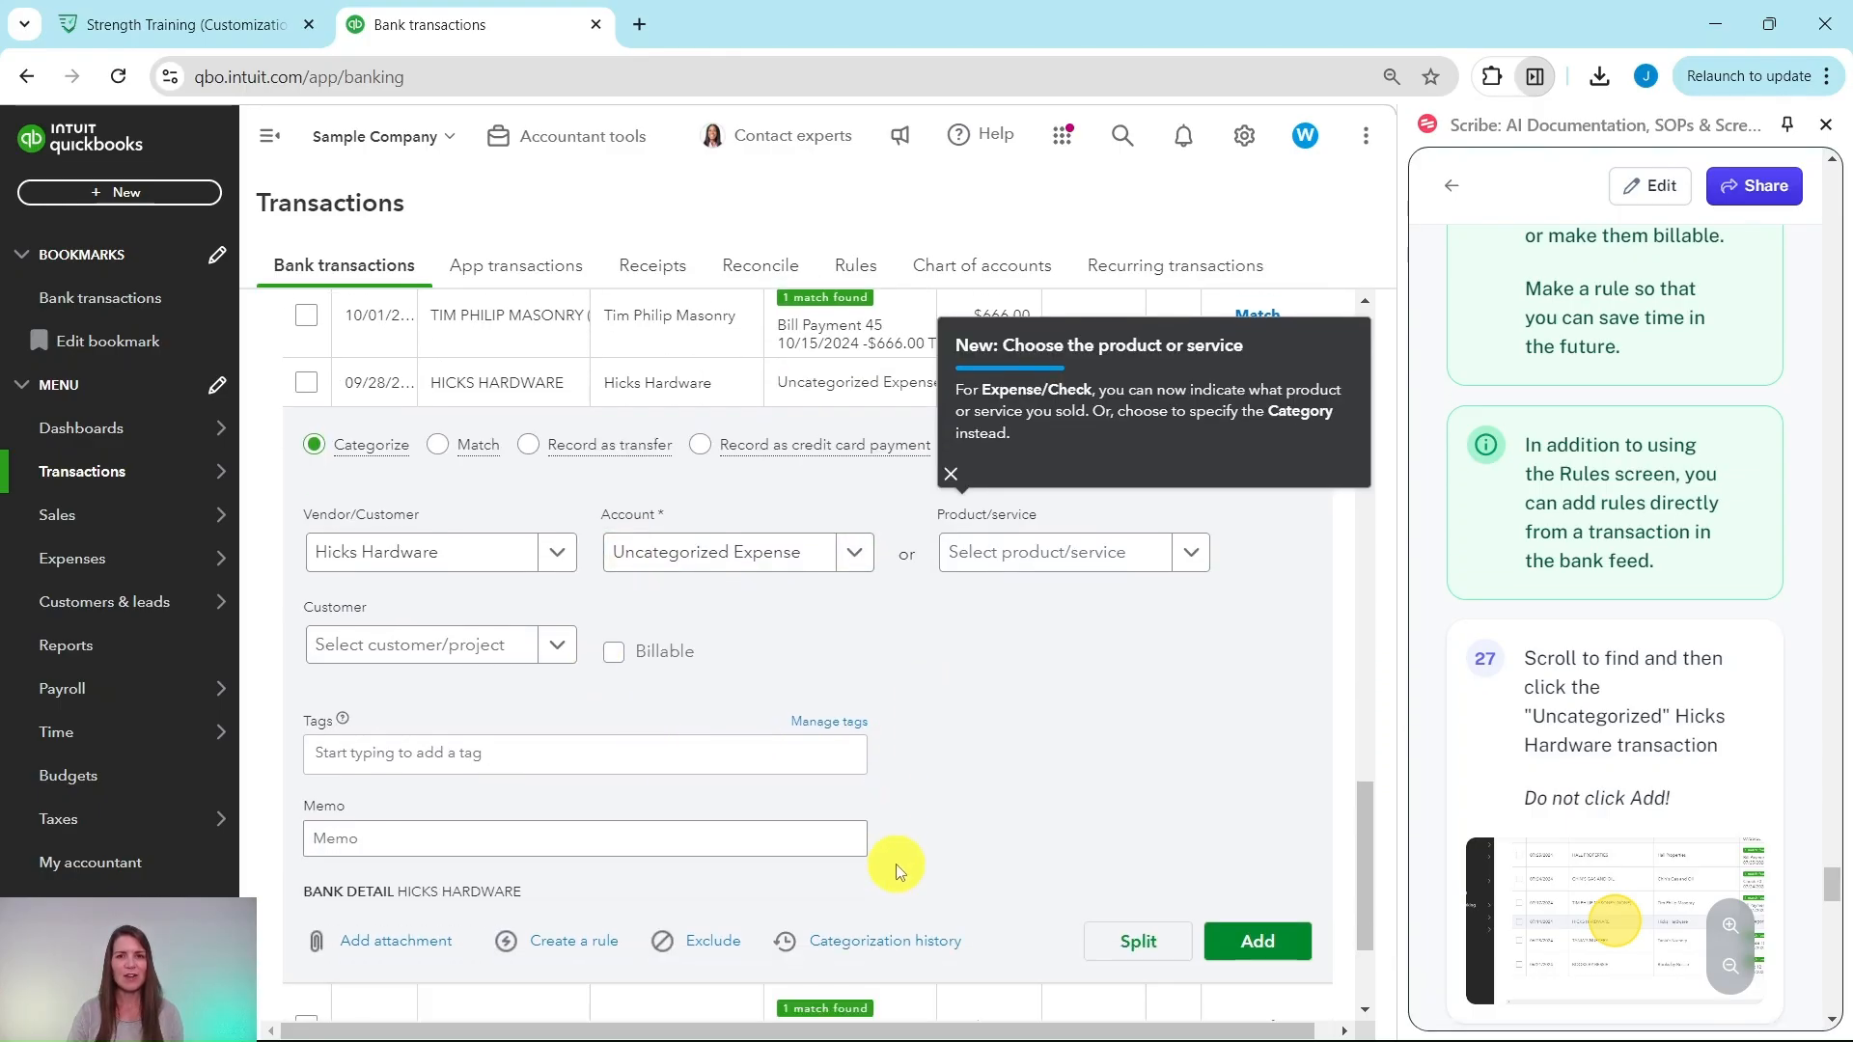
pyautogui.click(949, 475)
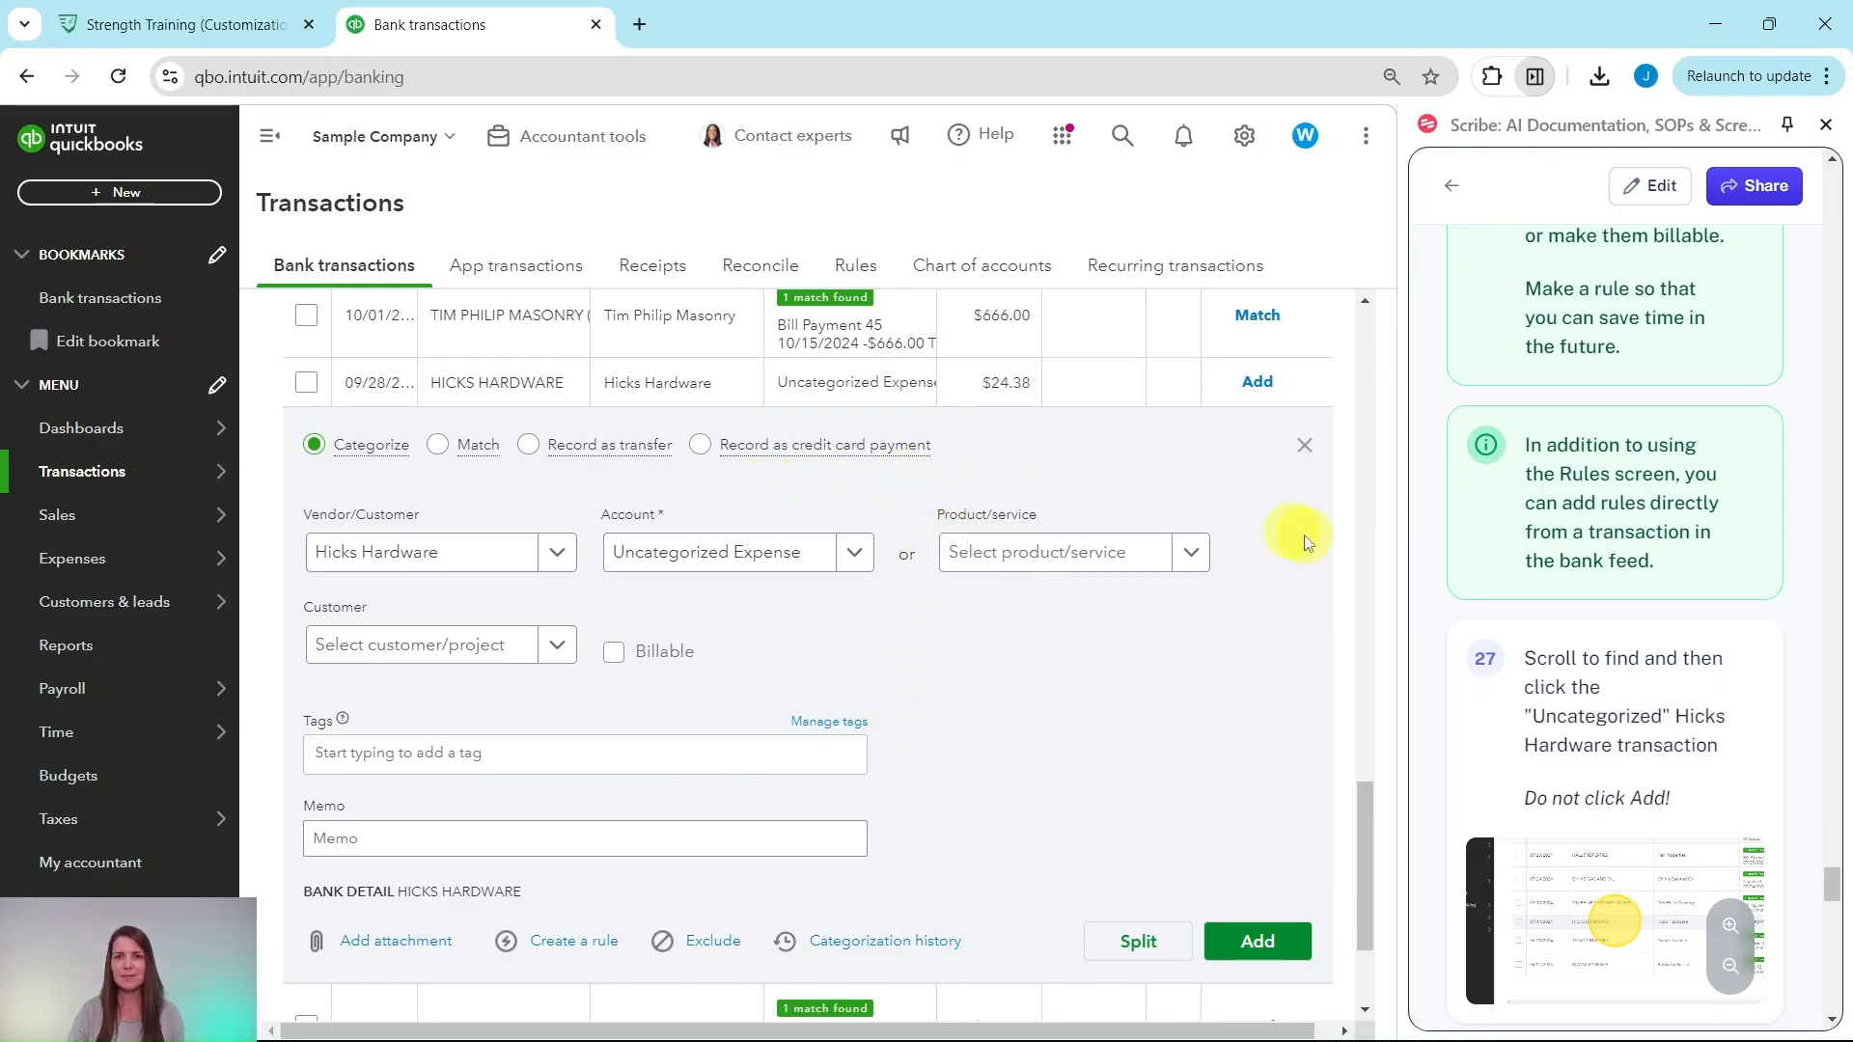
pyautogui.scroll(-5, 1602, 772)
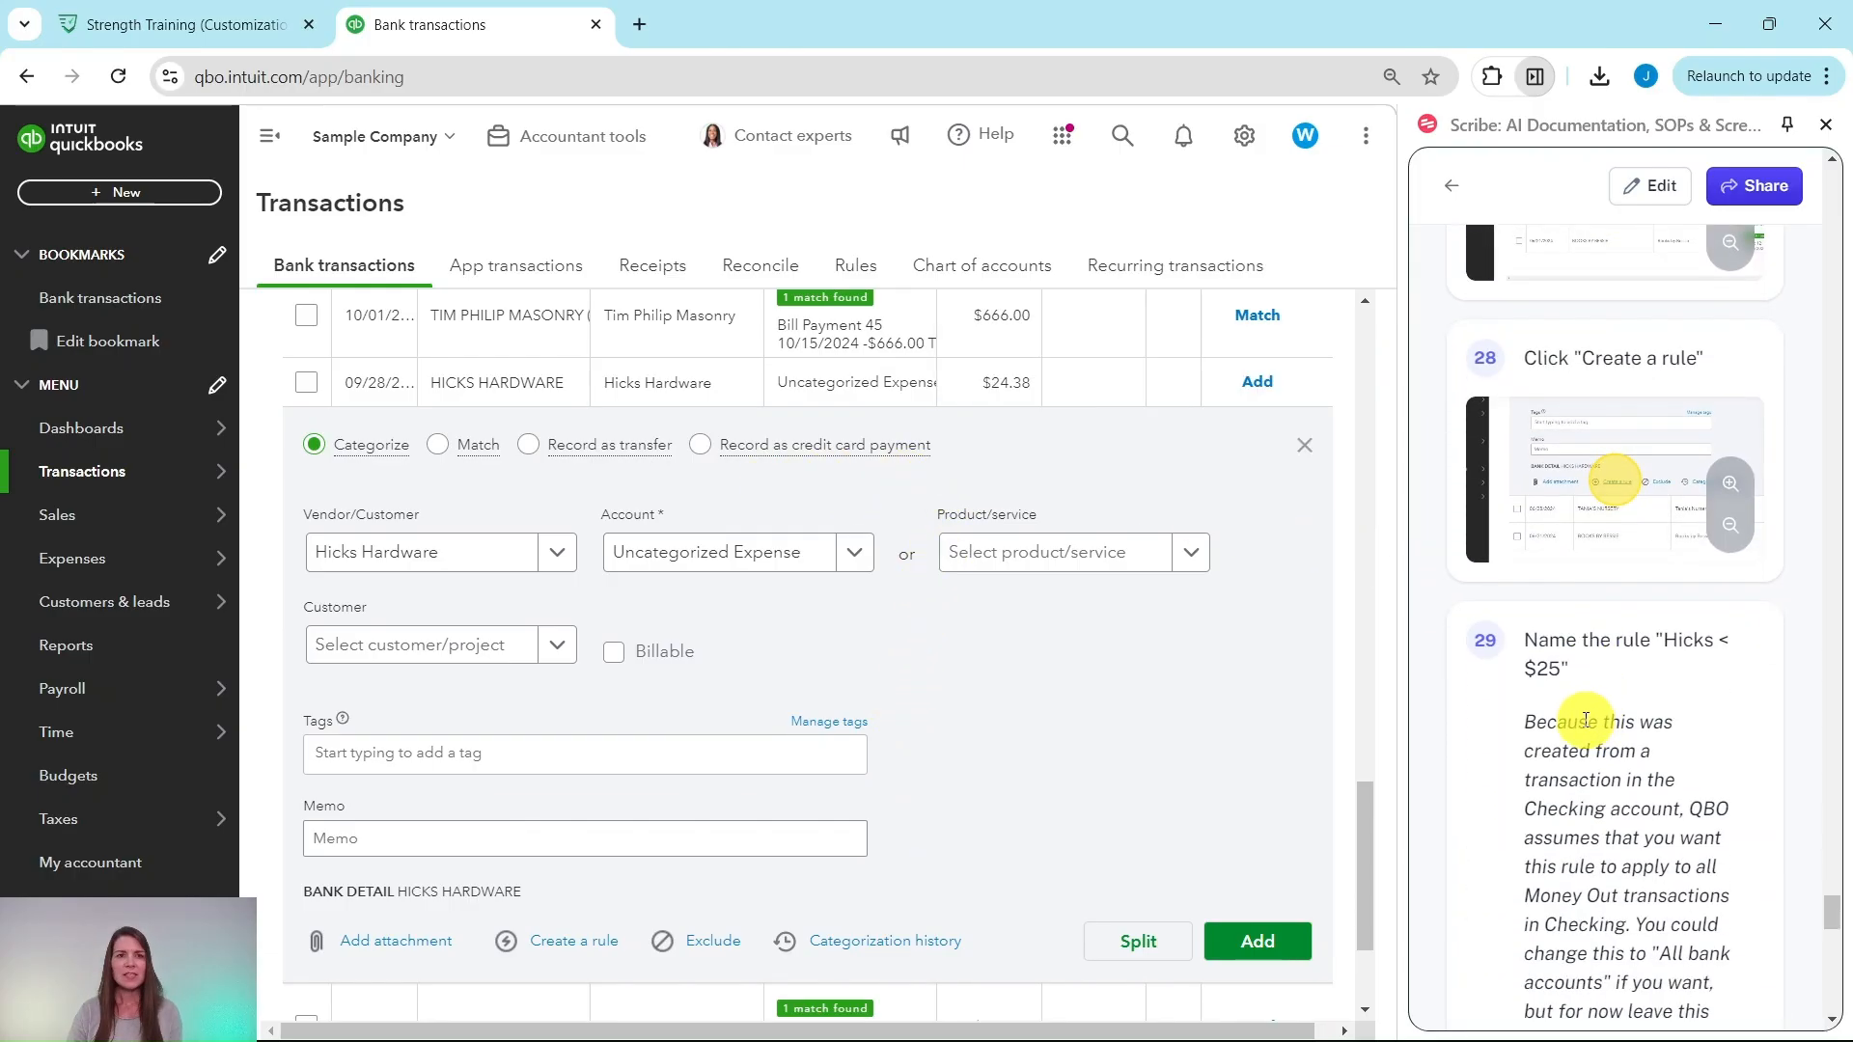
pyautogui.scroll(-1, 1464, 633)
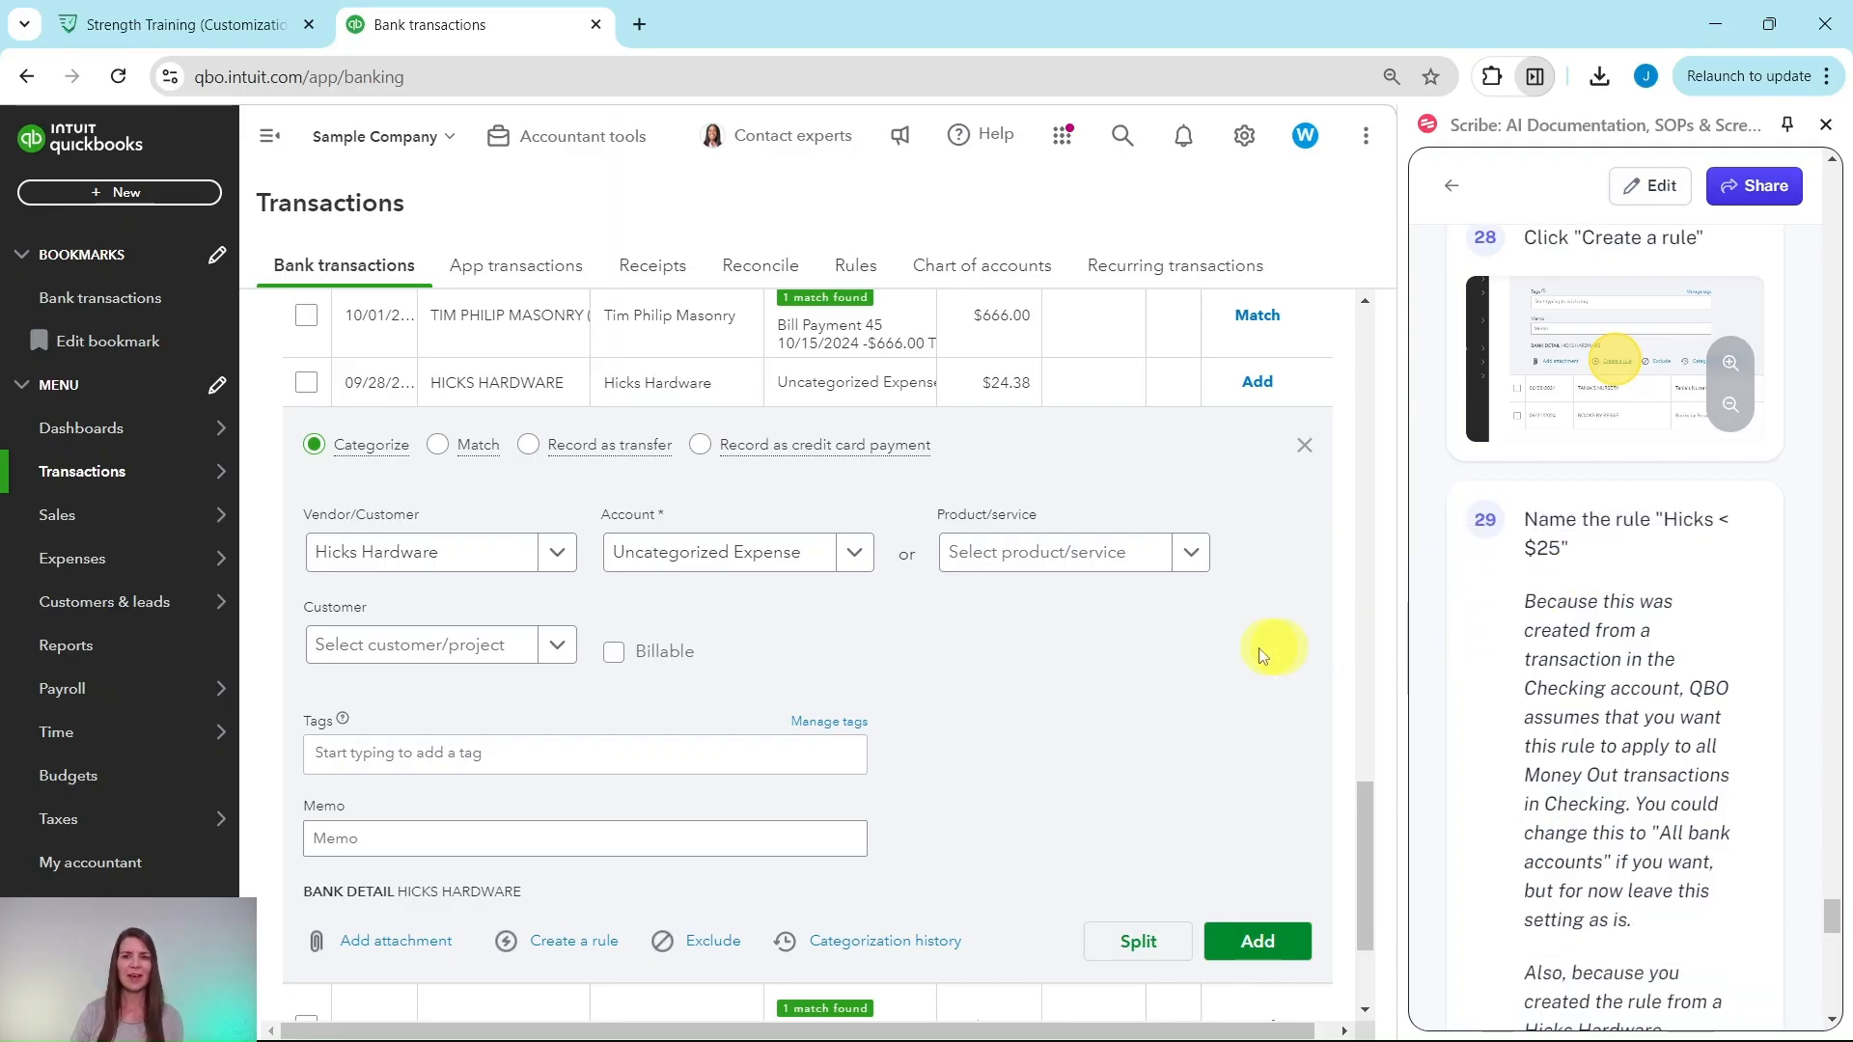
pyautogui.scroll(-2, 965, 728)
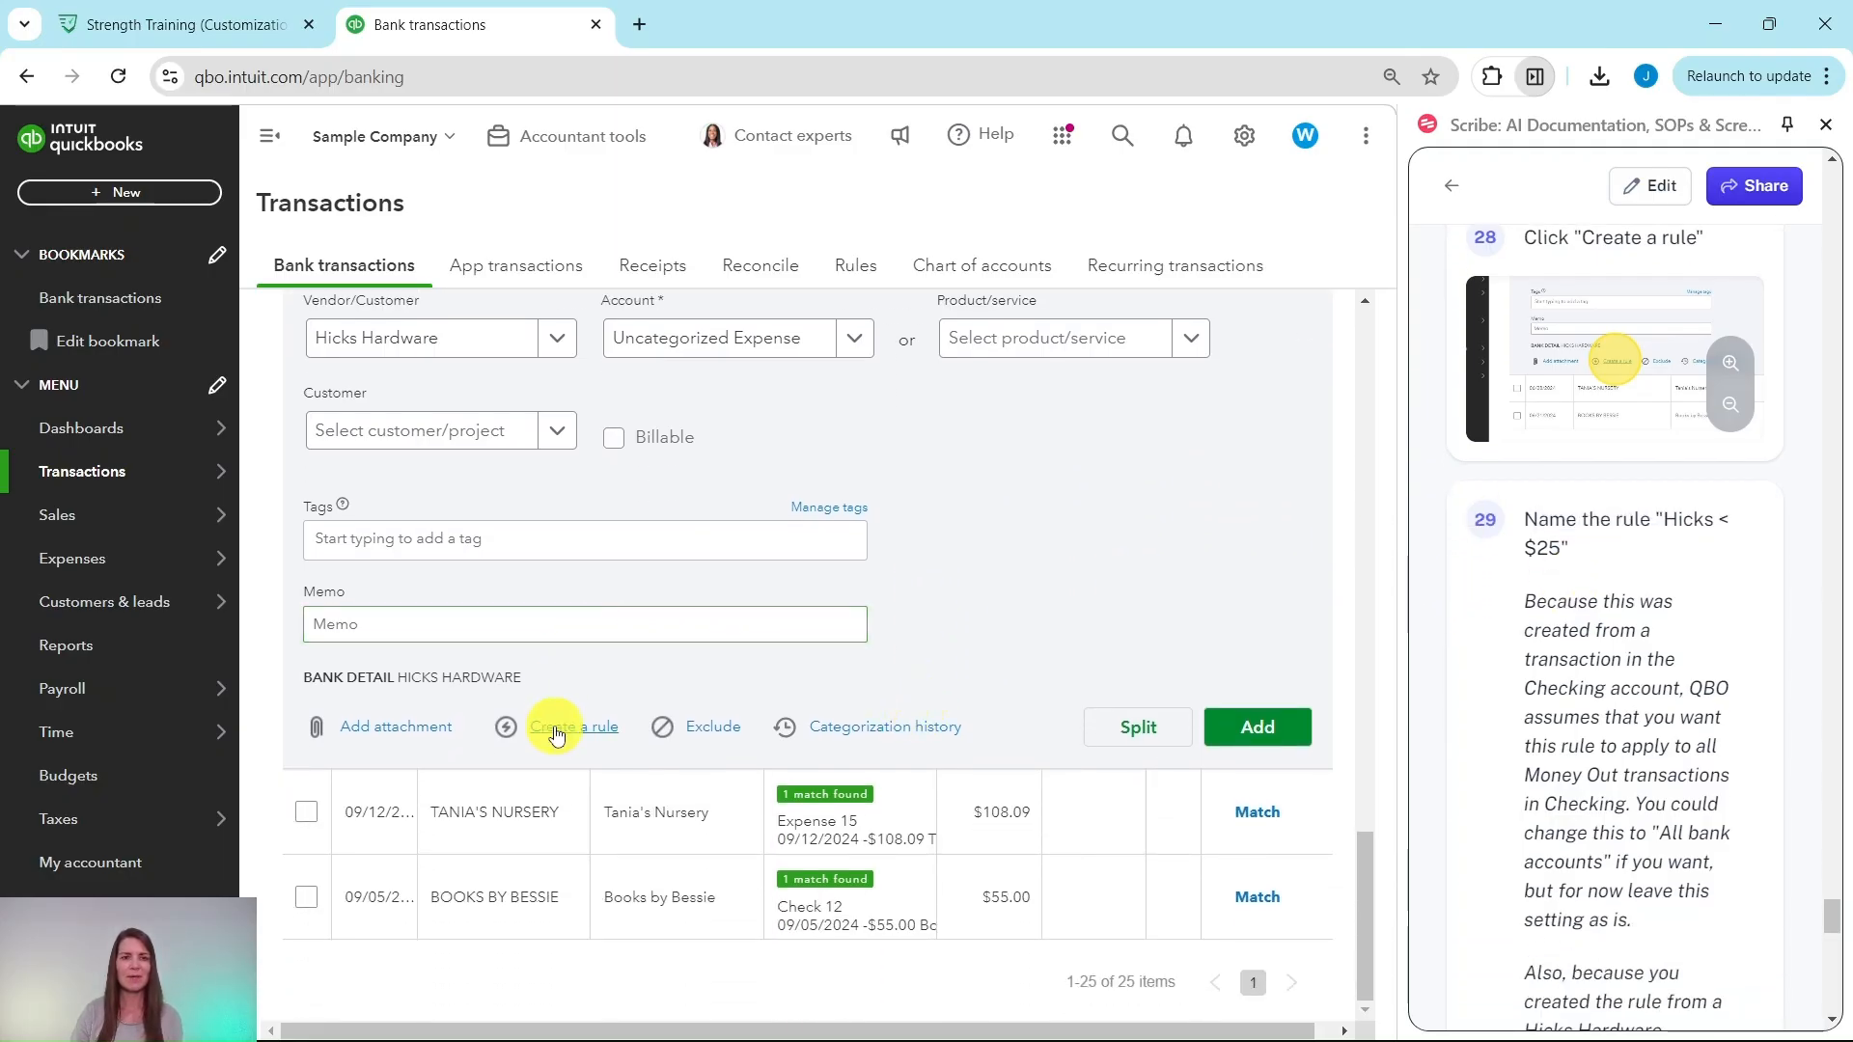
# Step: Create a rule from the Hicks Hardware transaction and name it 'Hicks < $25'
pyautogui.click(586, 730)
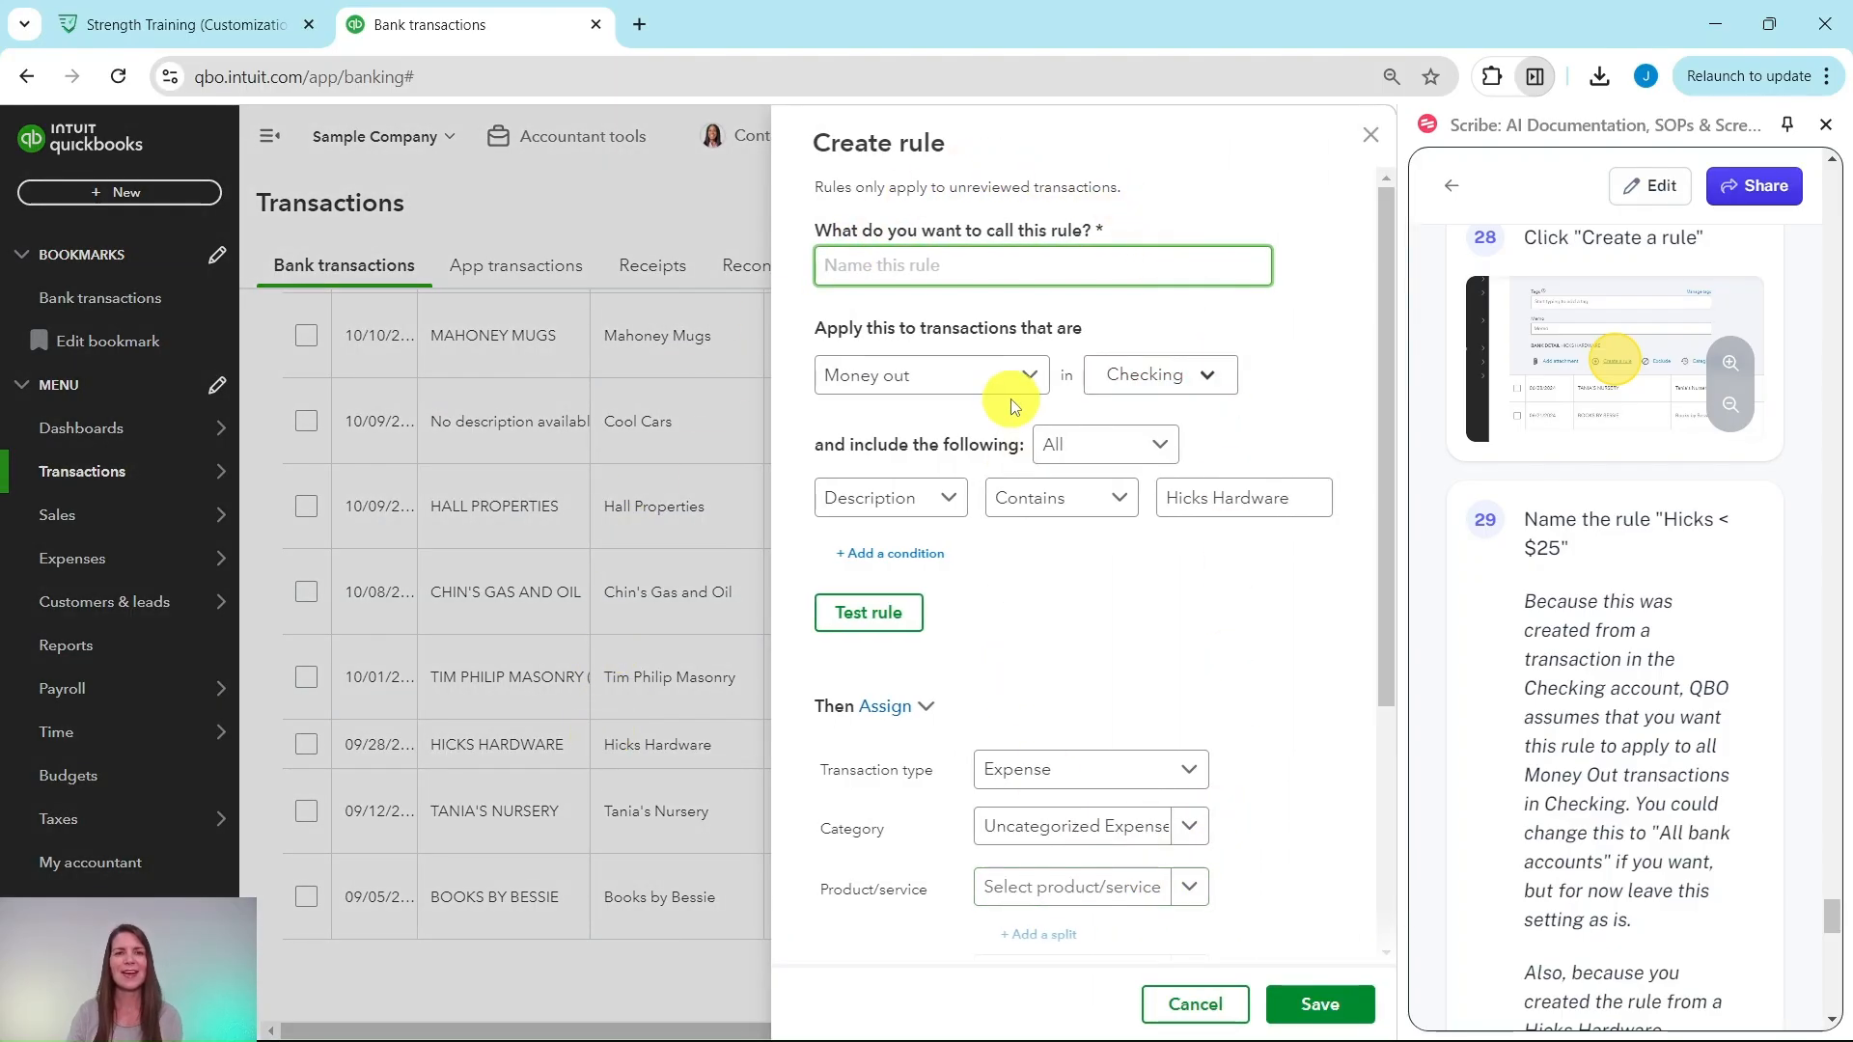
pyautogui.scroll(-1, 1544, 511)
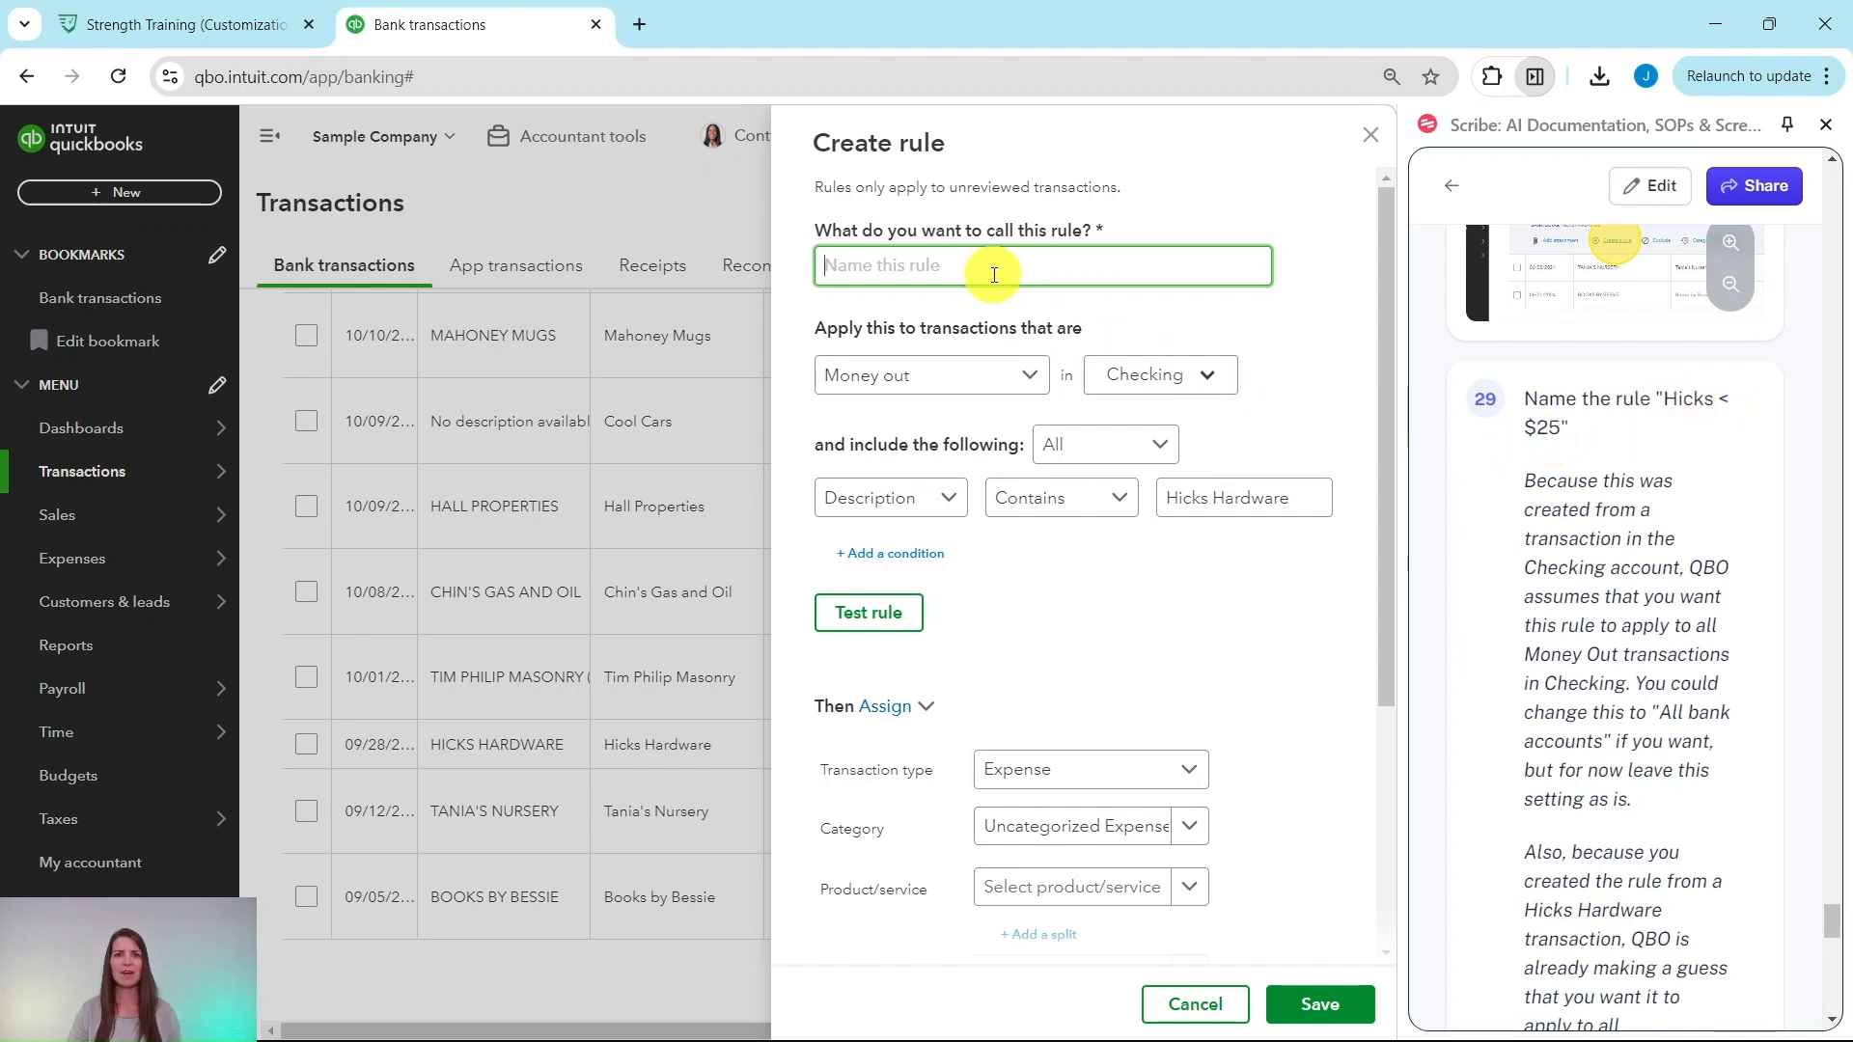
pyautogui.write('Hicks < $25')
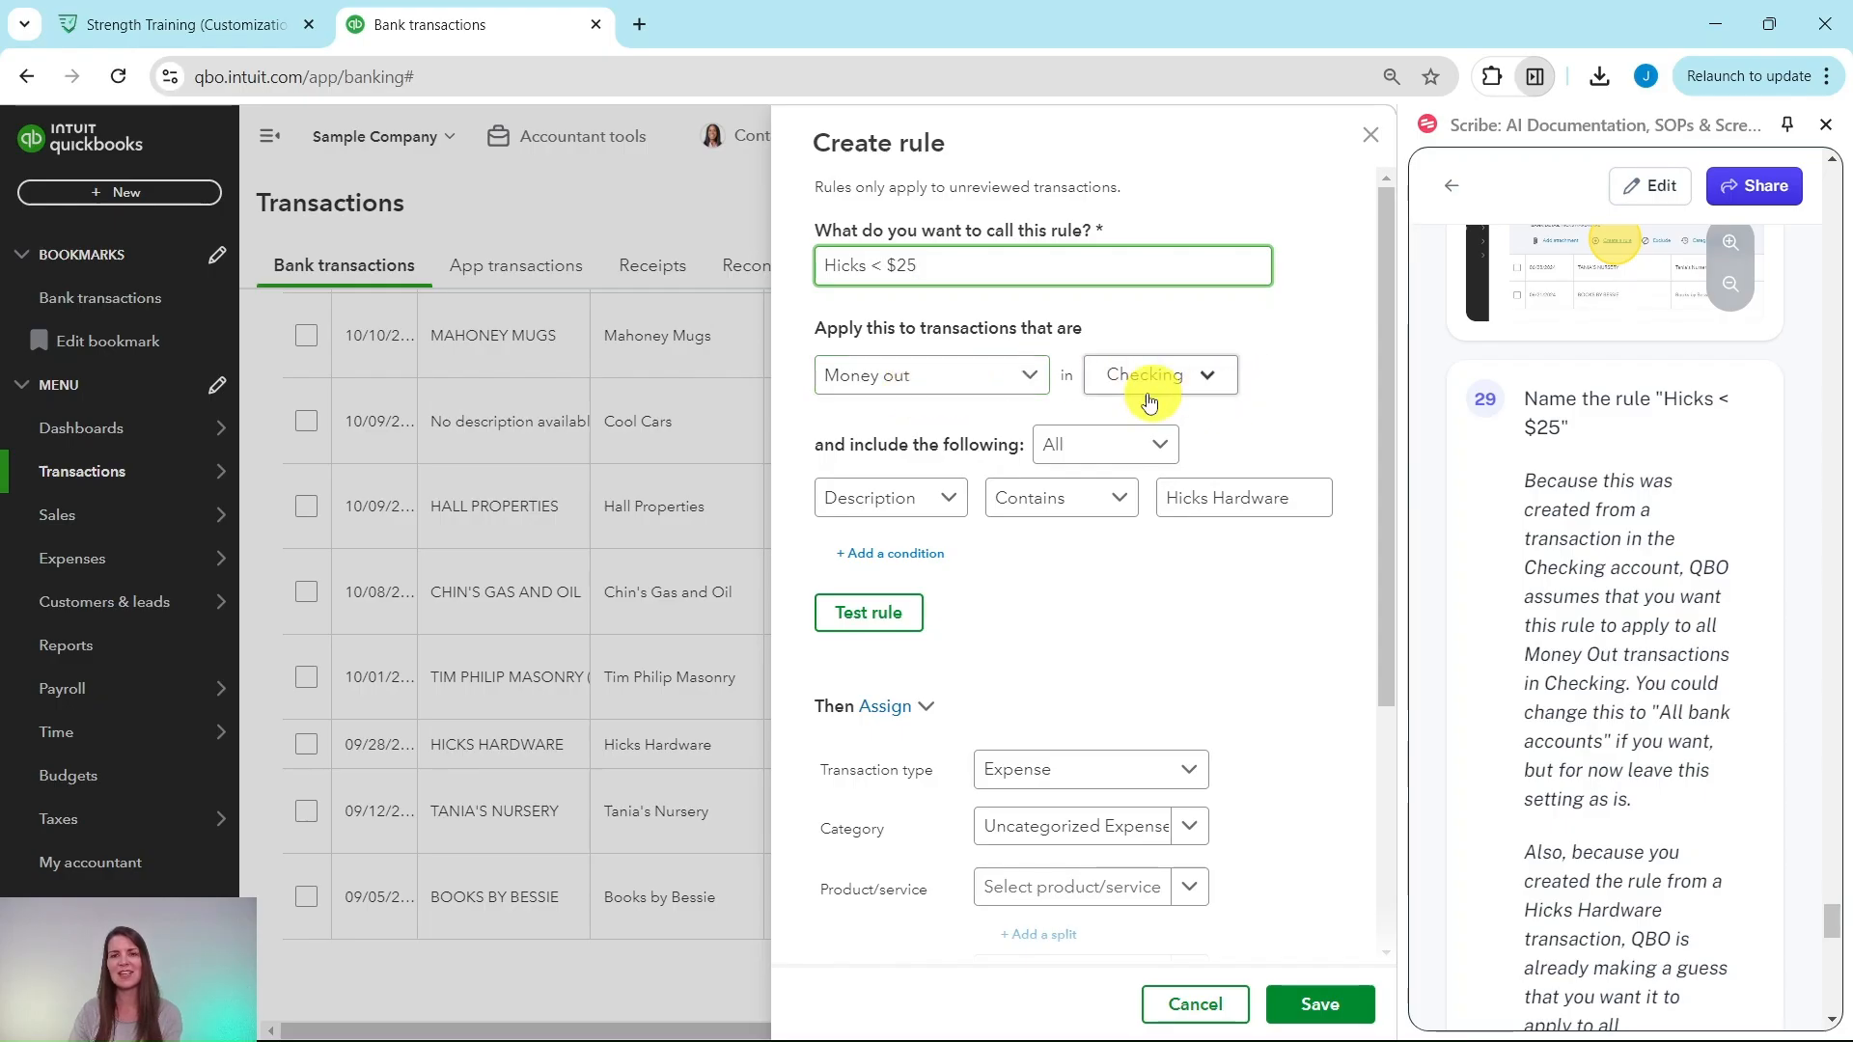
pyautogui.scroll(-3, 1633, 577)
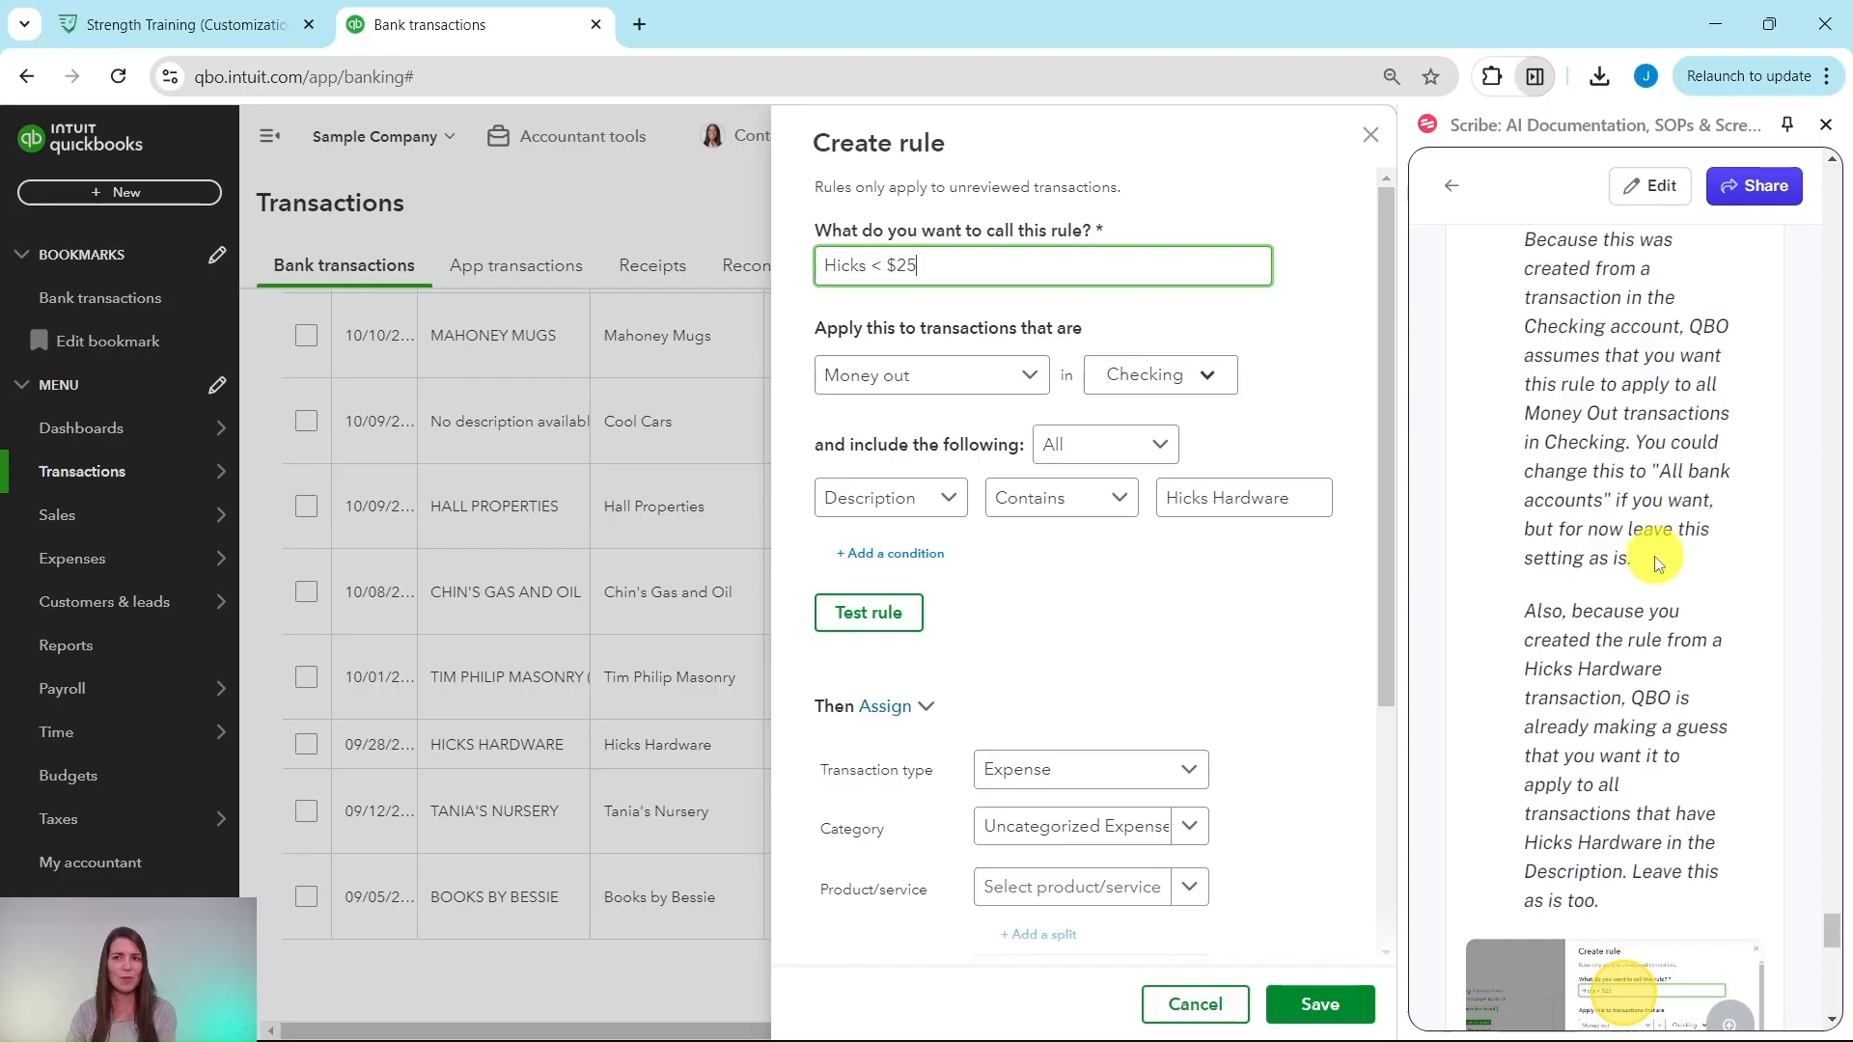
pyautogui.scroll(-3, 1655, 497)
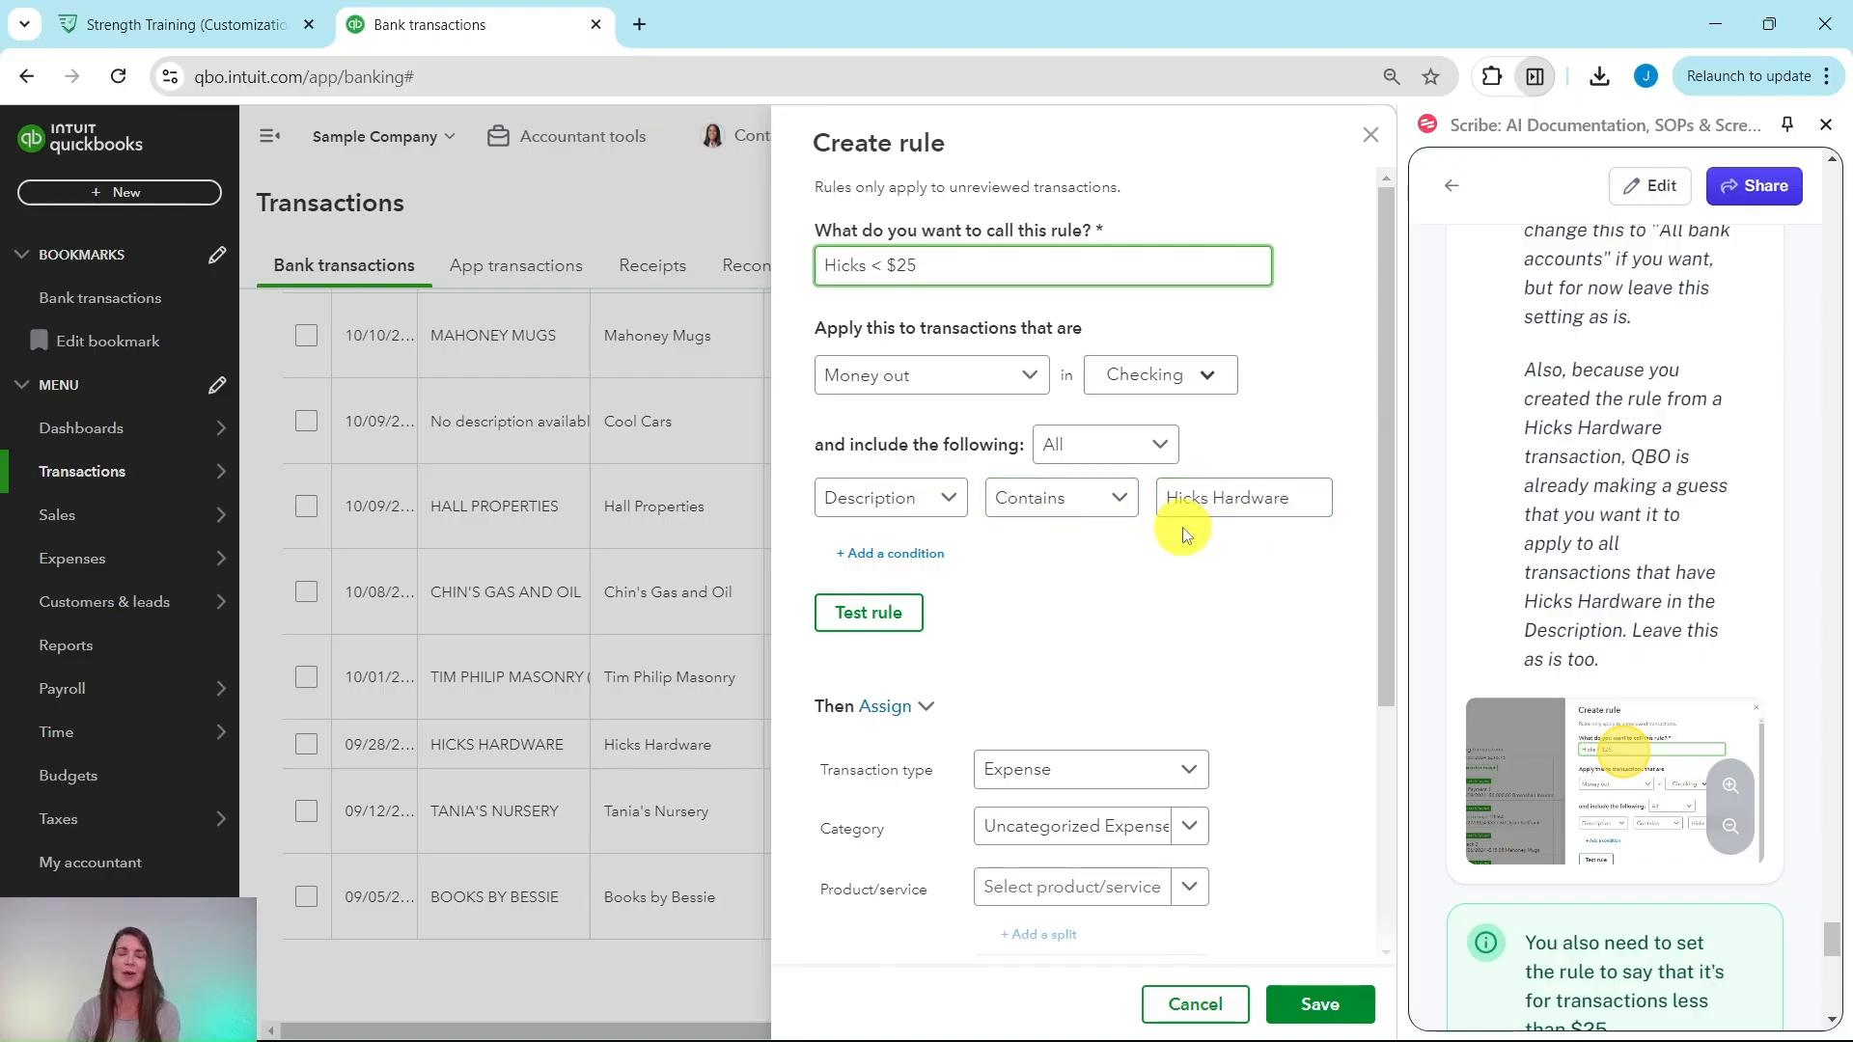
pyautogui.scroll(-5, 1617, 521)
pyautogui.scroll(-5, 1583, 504)
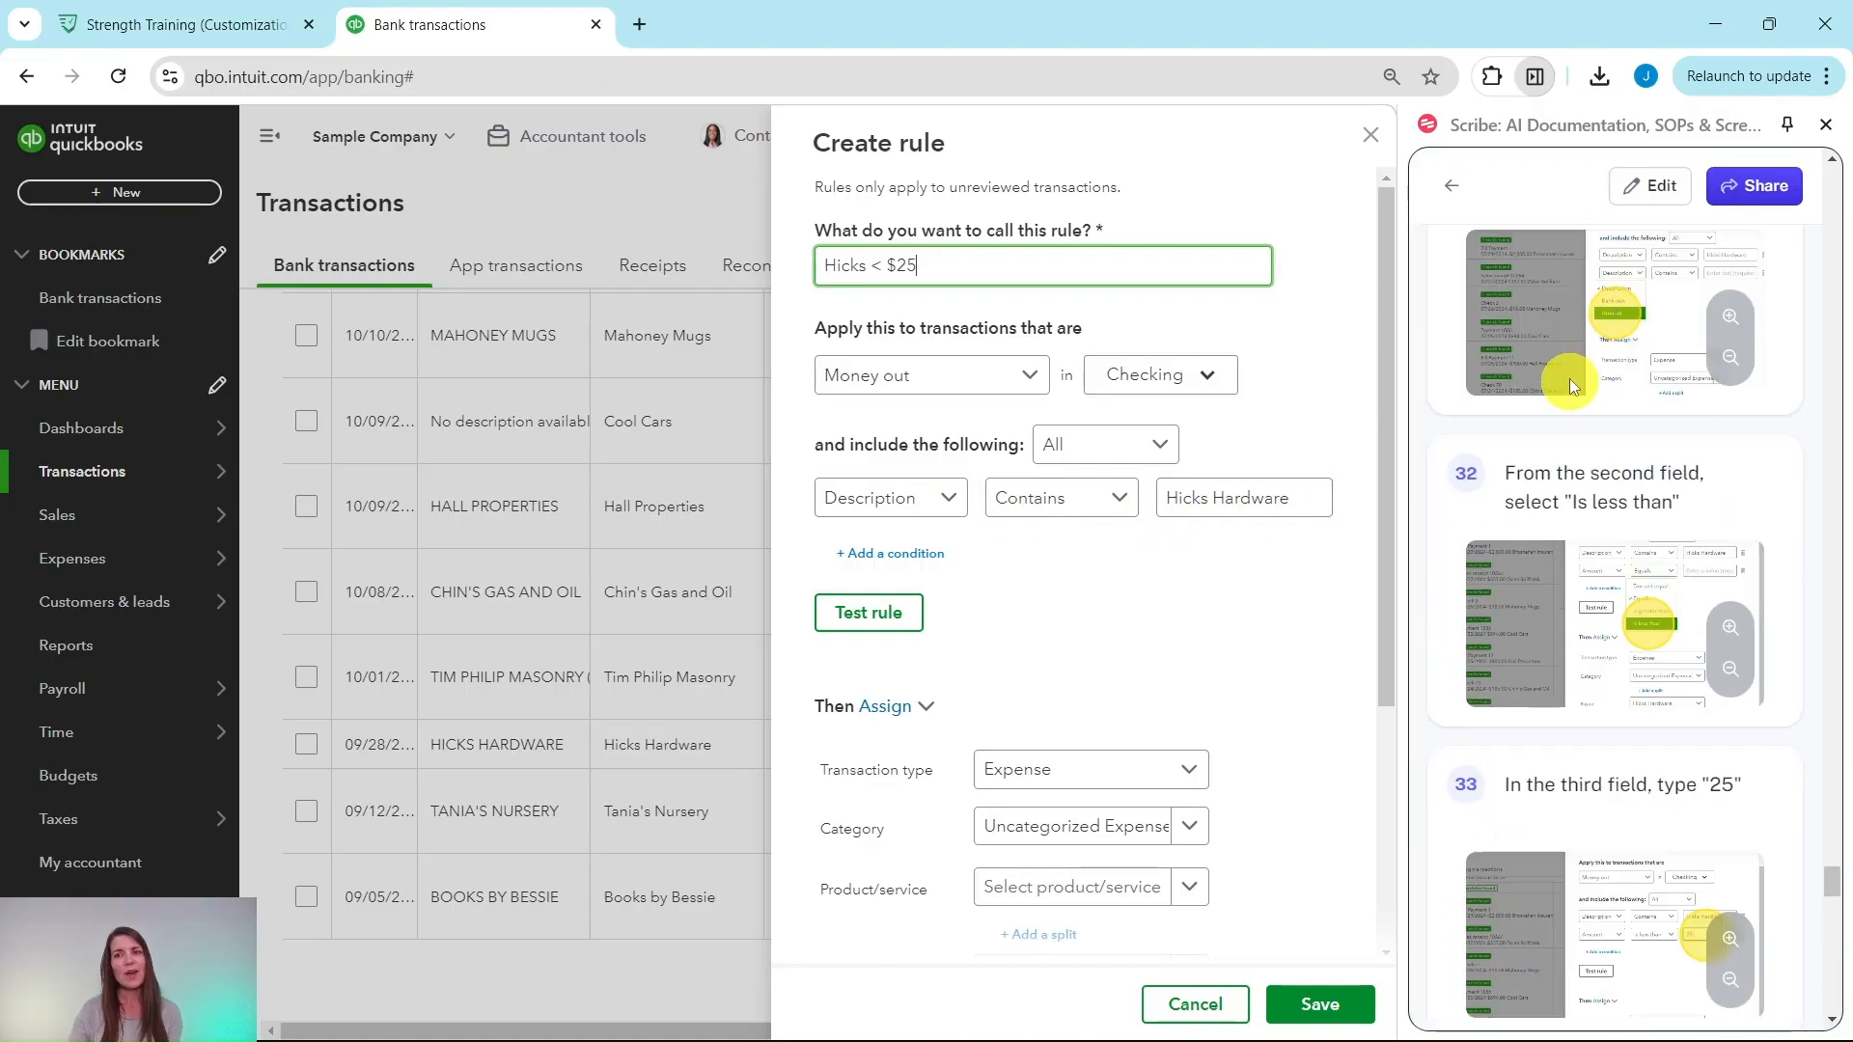
pyautogui.scroll(4, 1569, 386)
pyautogui.scroll(1, 1510, 494)
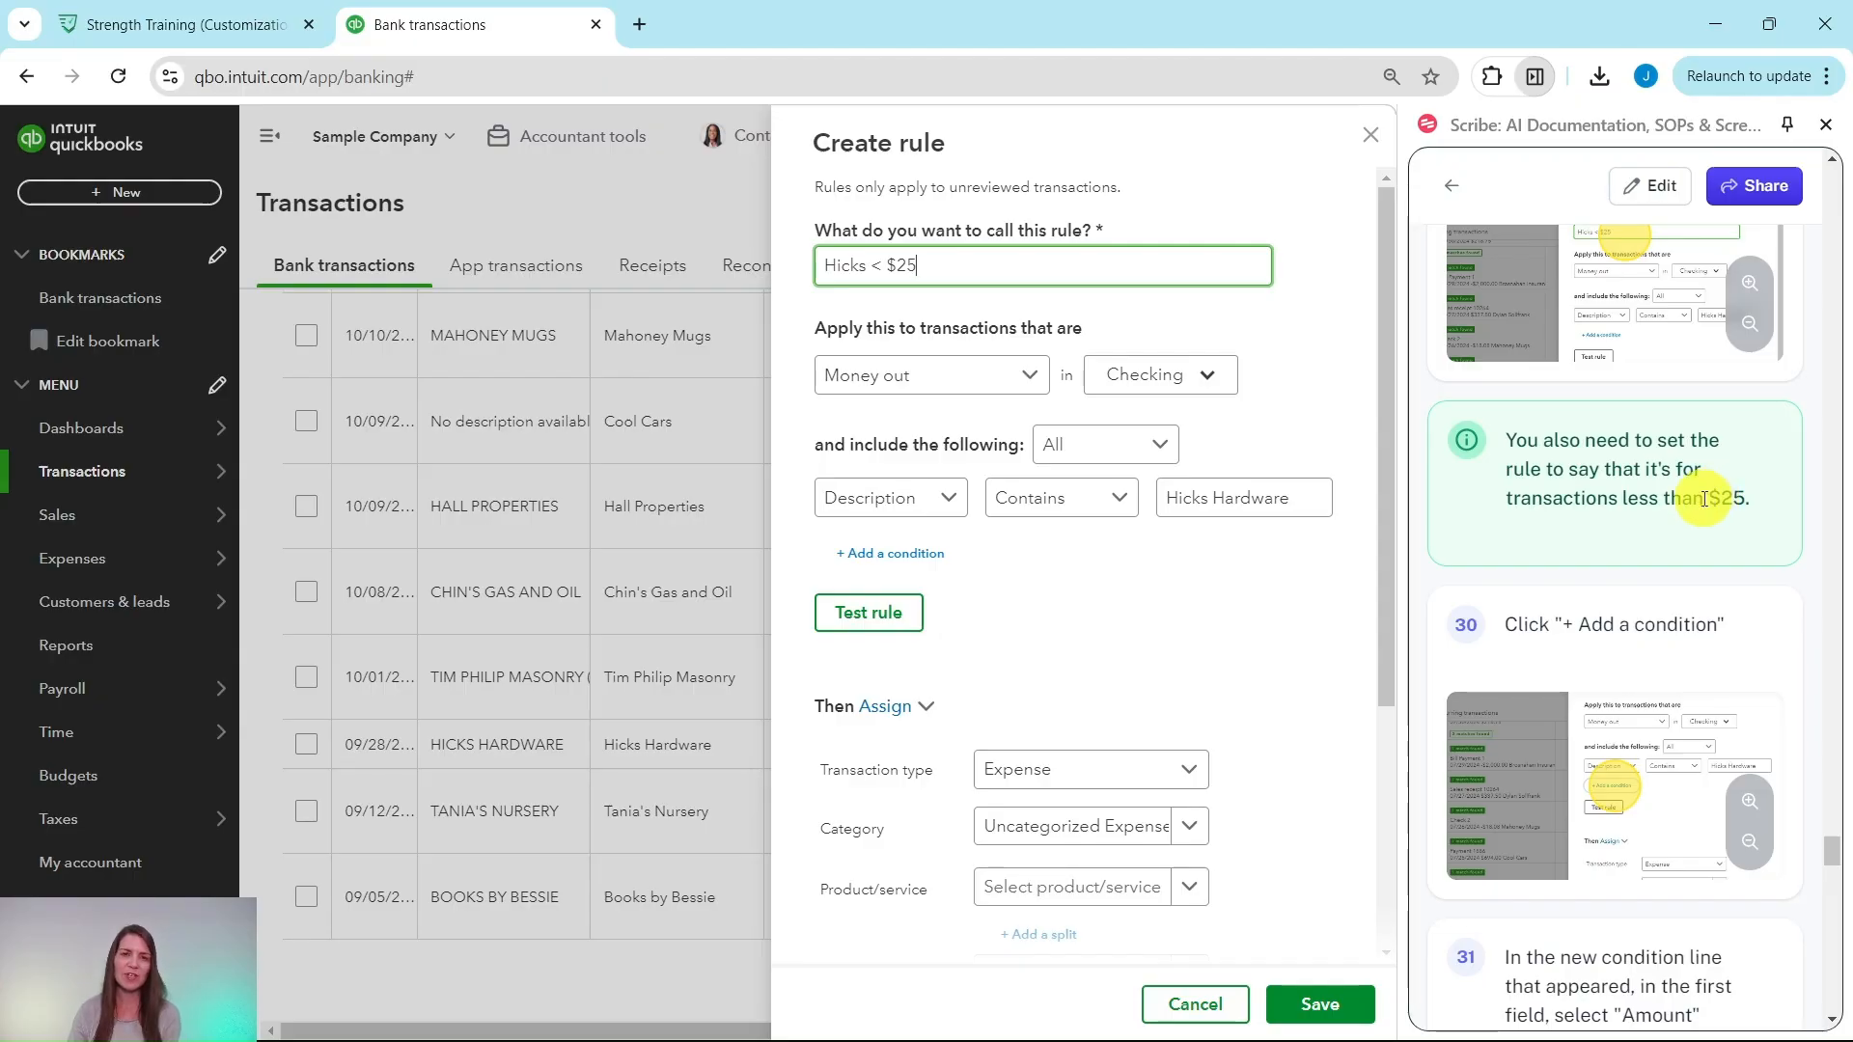
pyautogui.scroll(-2, 1704, 499)
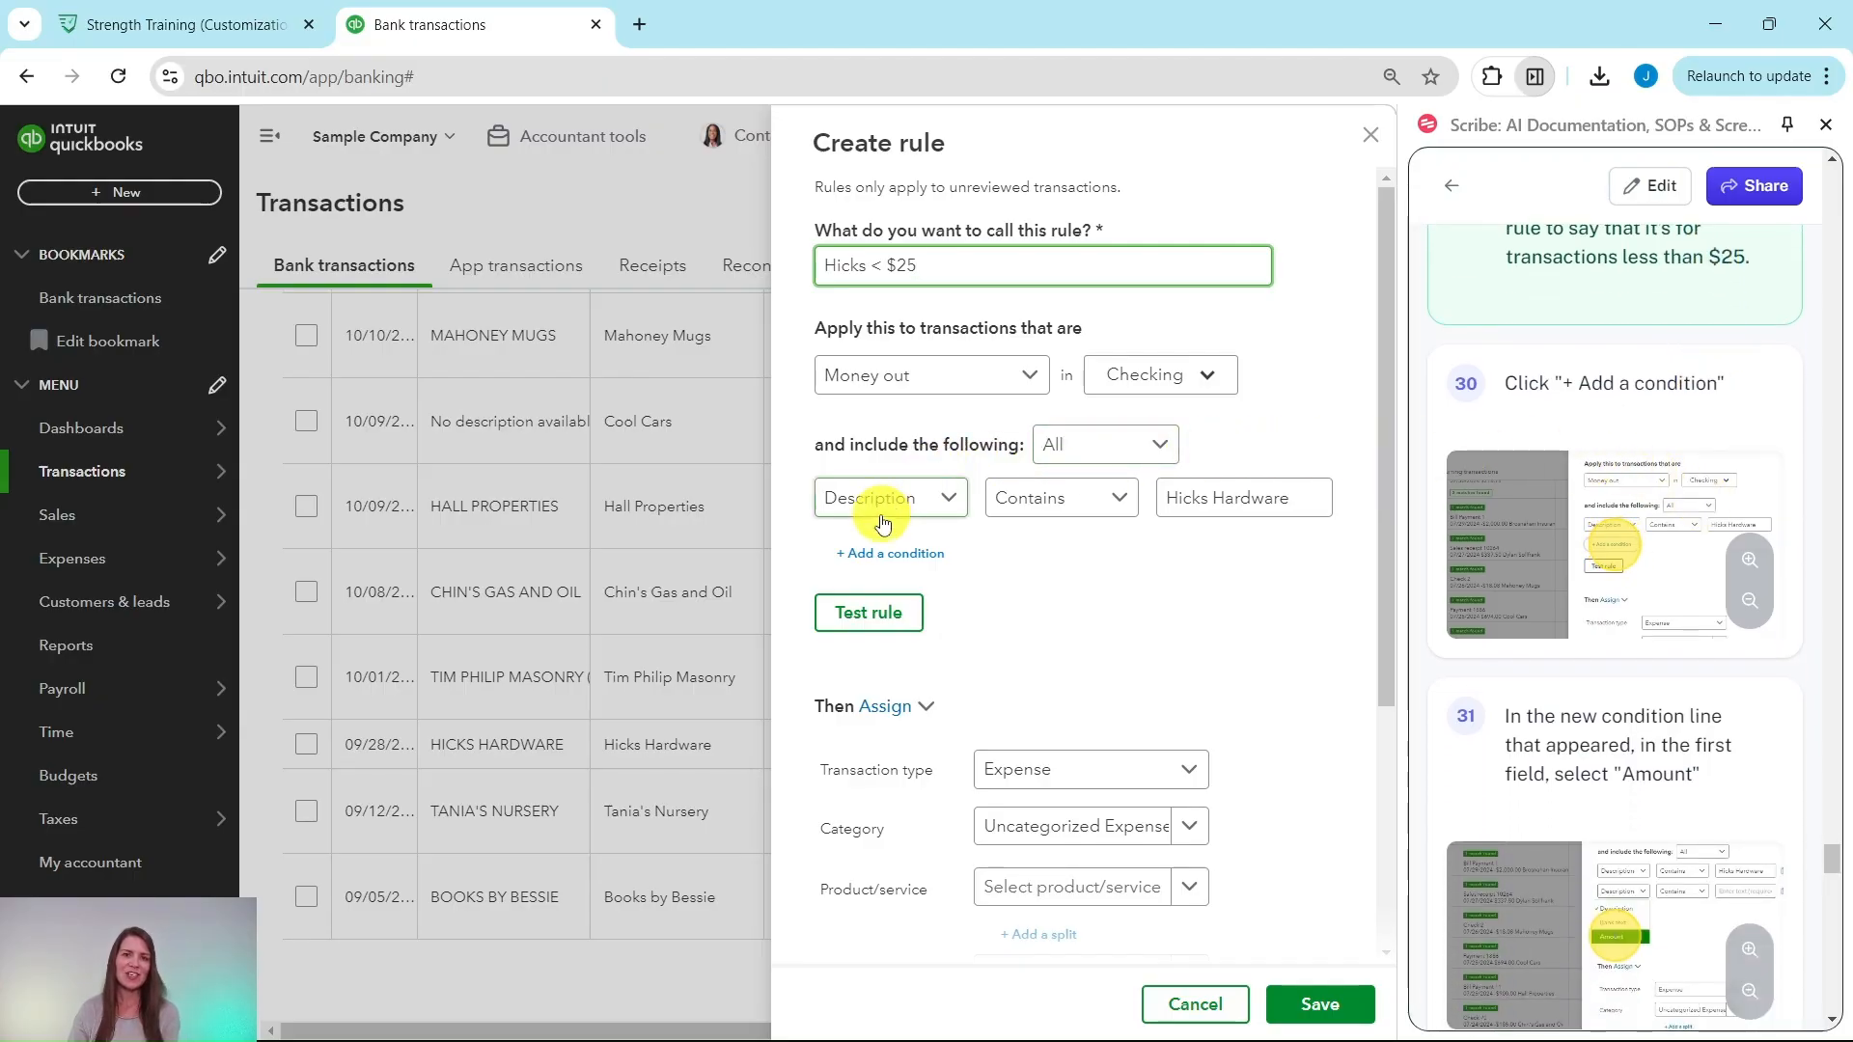
# Step: Add a second condition: Amount is less than 25
pyautogui.click(873, 553)
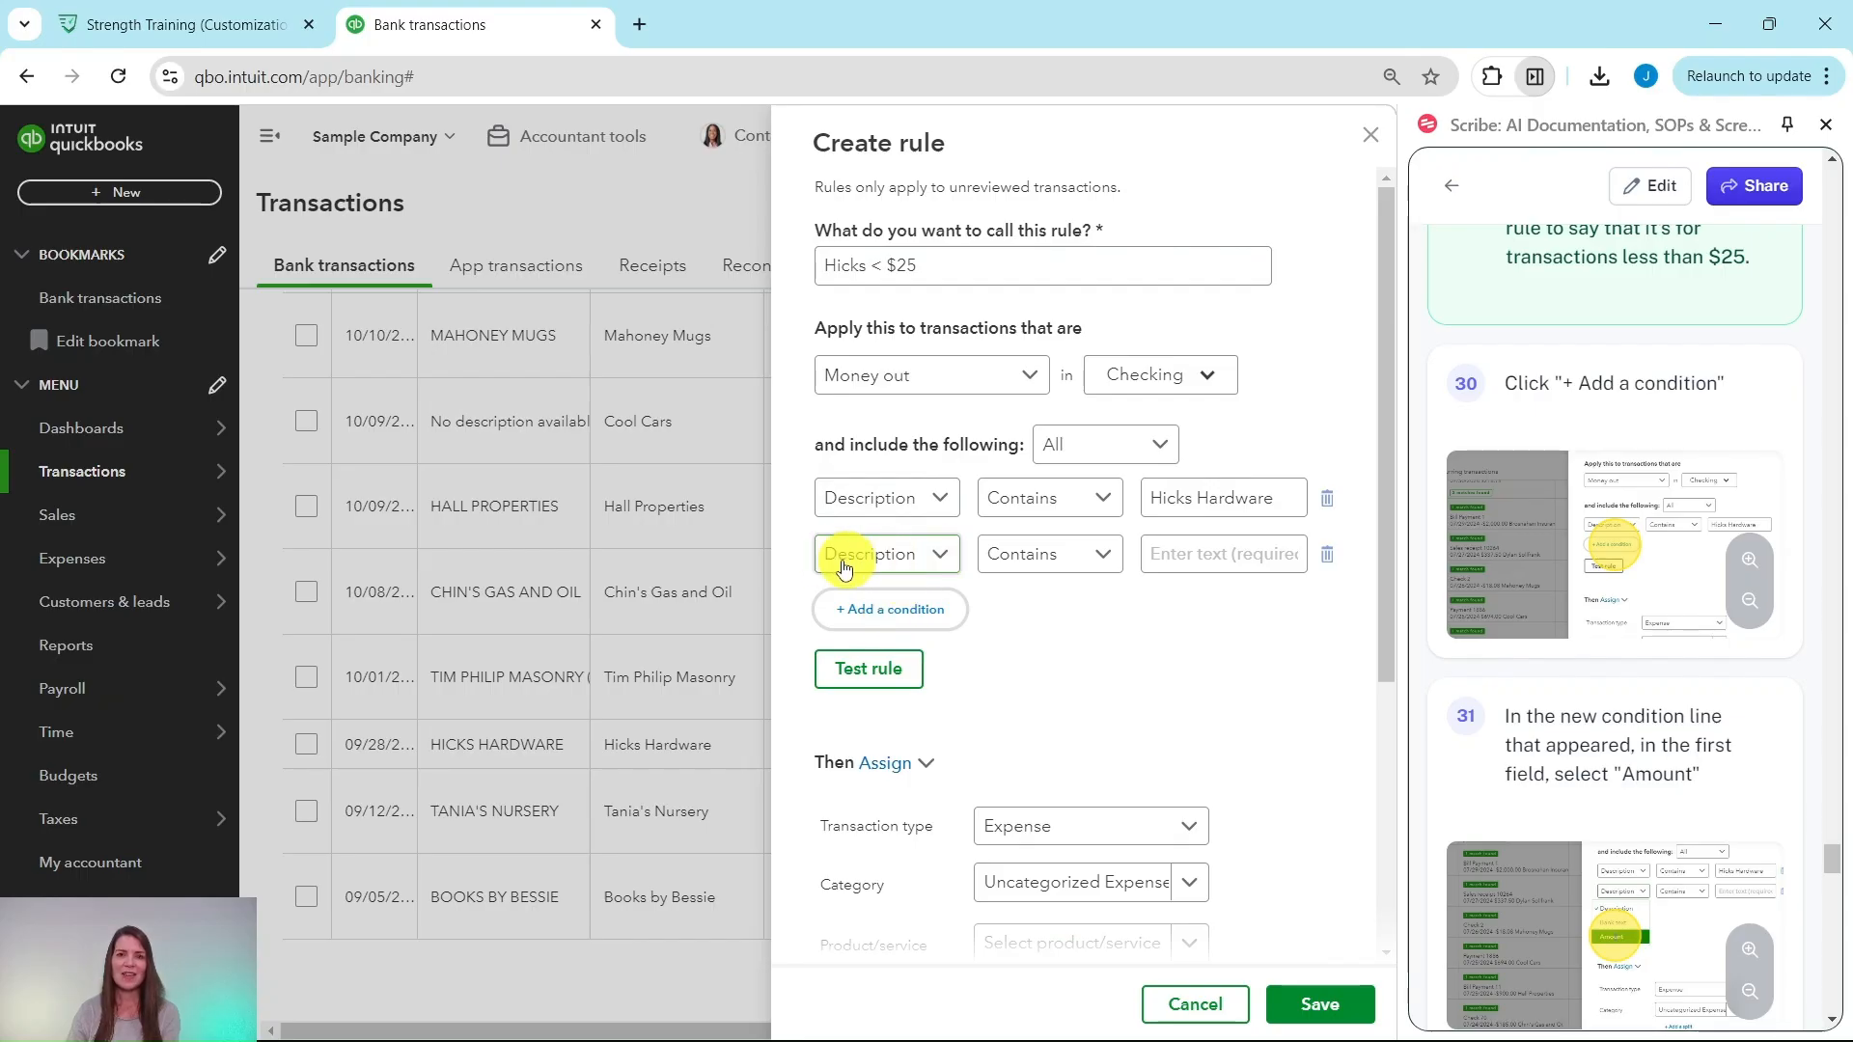
pyautogui.click(943, 565)
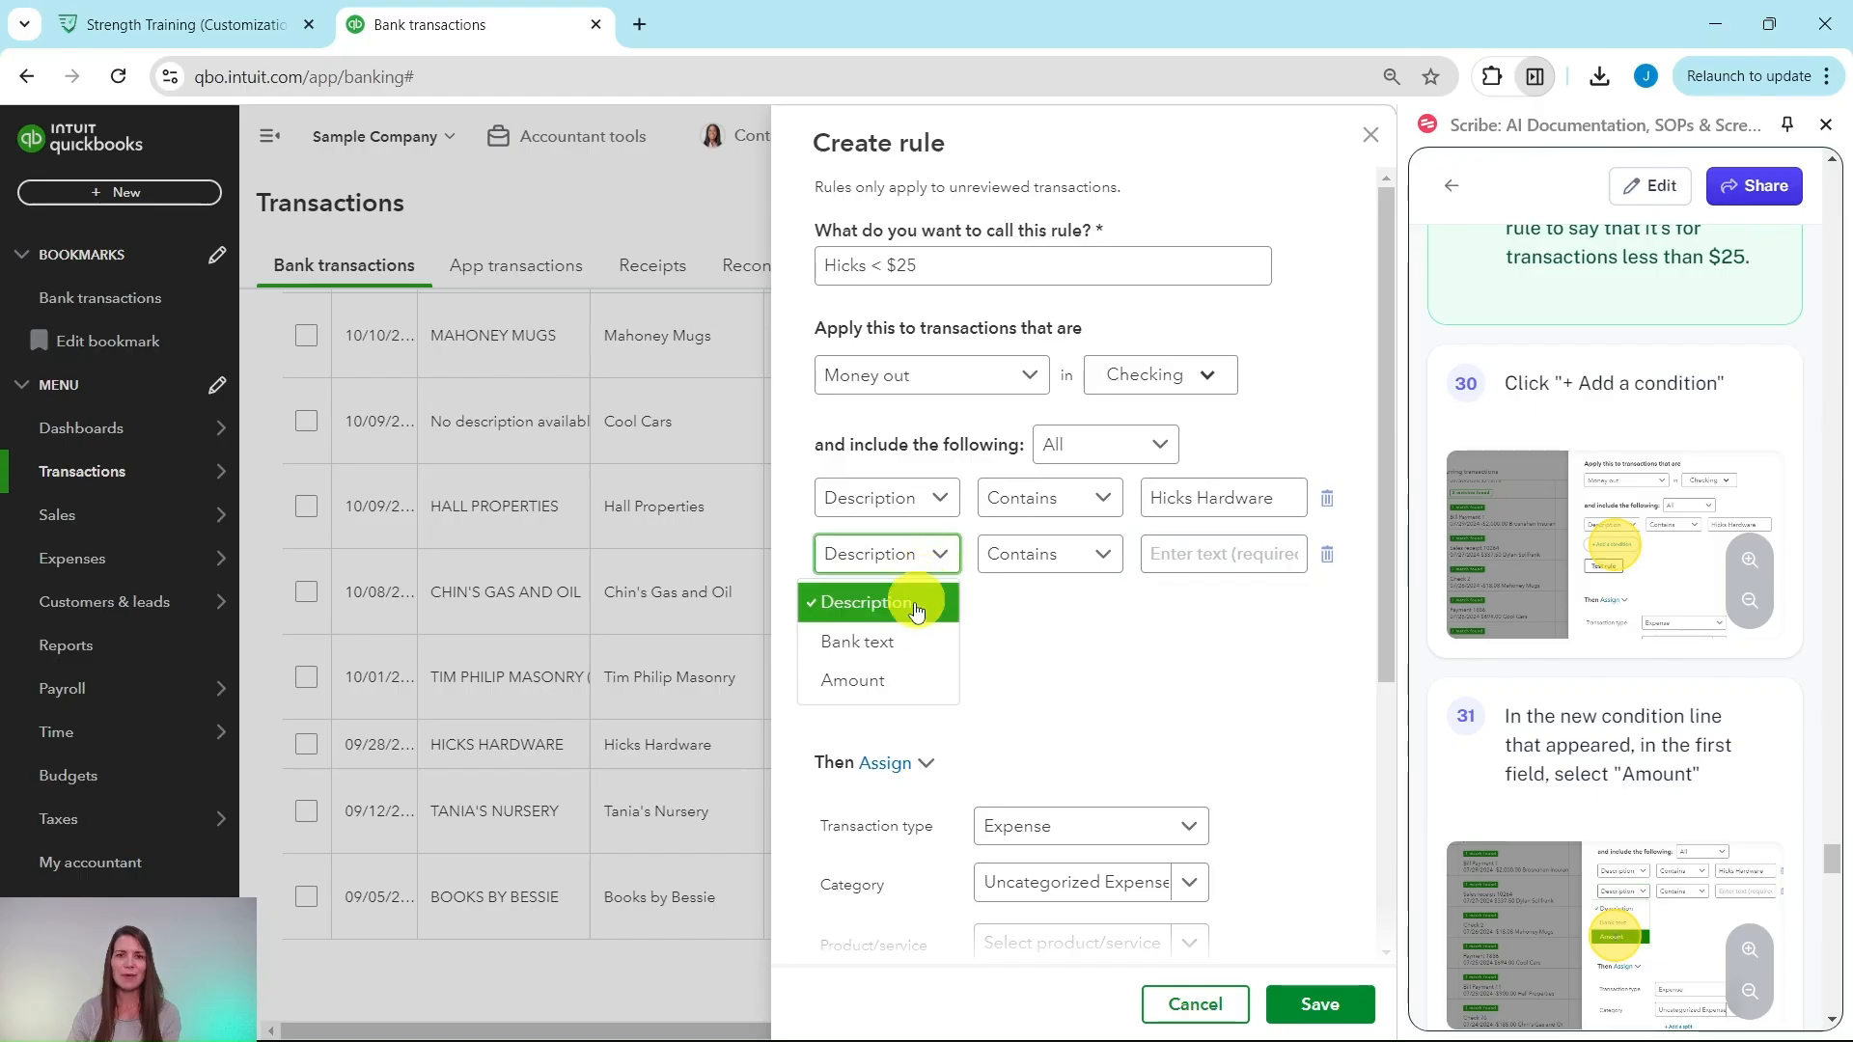
pyautogui.click(889, 687)
pyautogui.scroll(-7, 1571, 517)
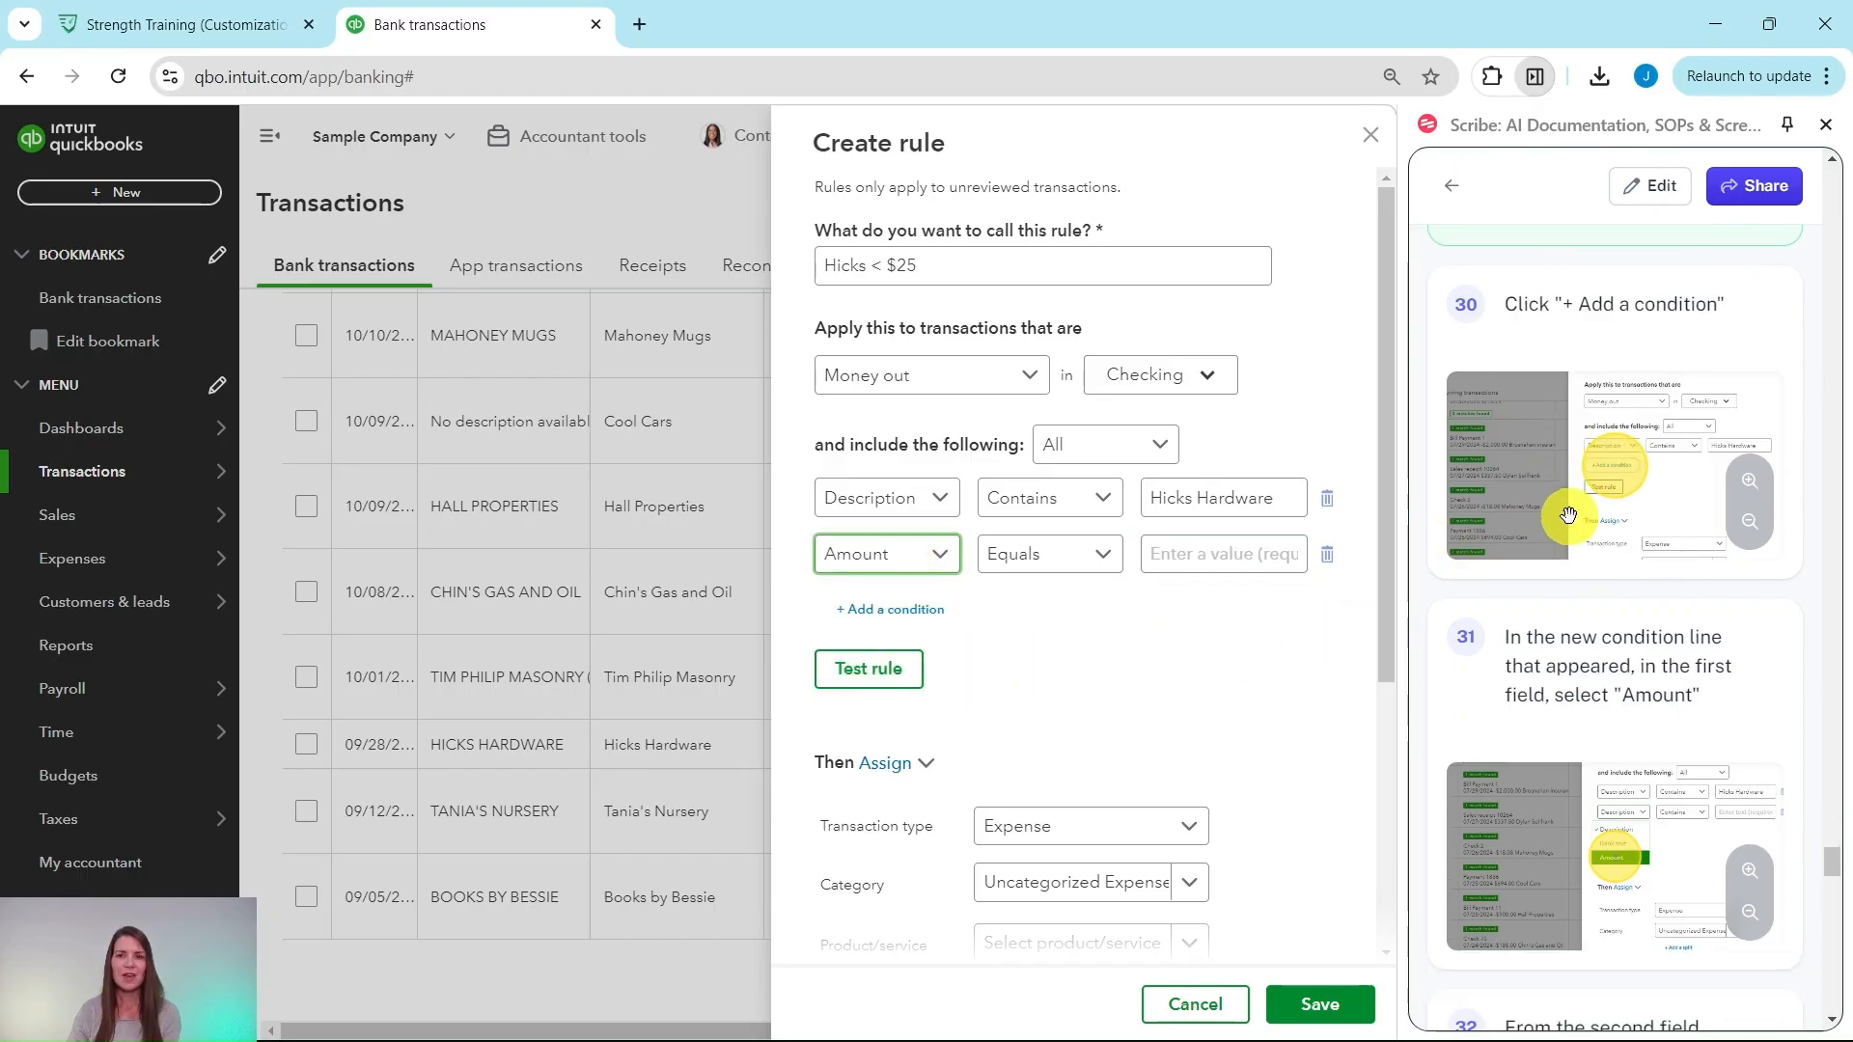
pyautogui.scroll(-1, 1571, 521)
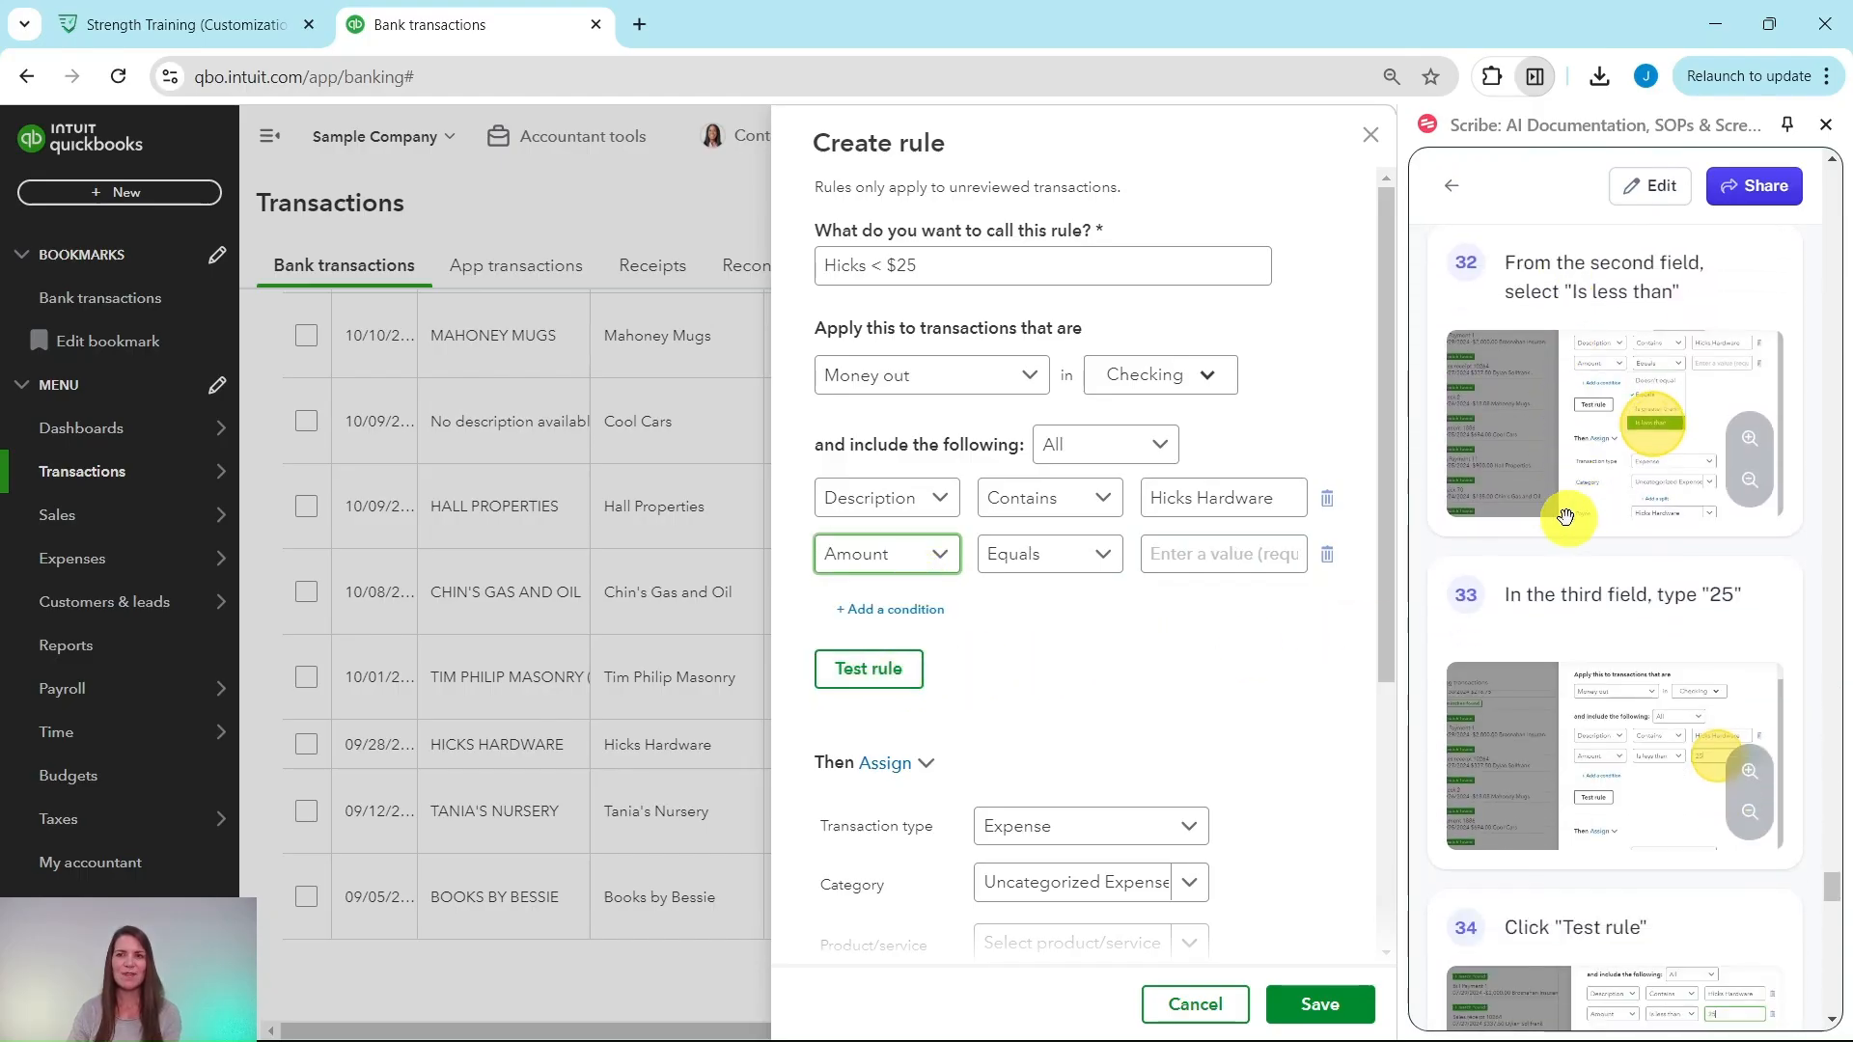
pyautogui.click(1115, 558)
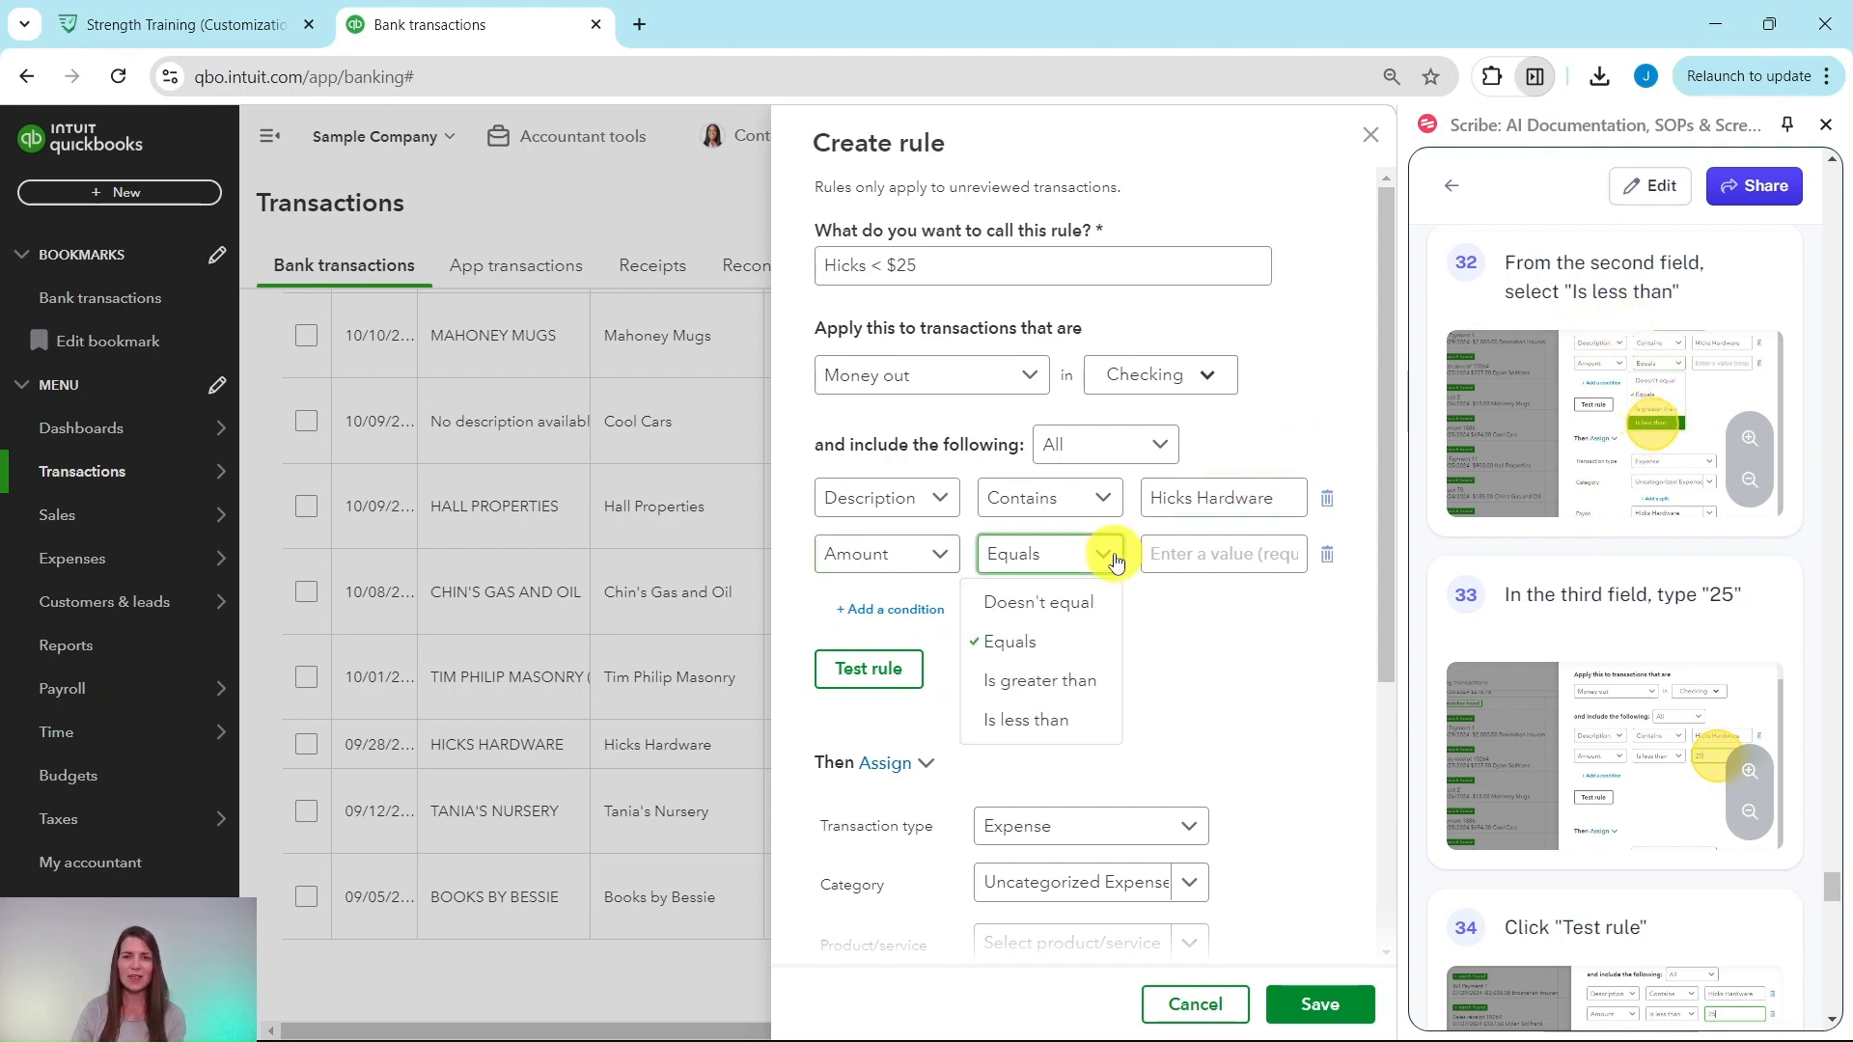
pyautogui.click(1039, 722)
pyautogui.scroll(-2, 1571, 582)
pyautogui.scroll(-1, 1571, 582)
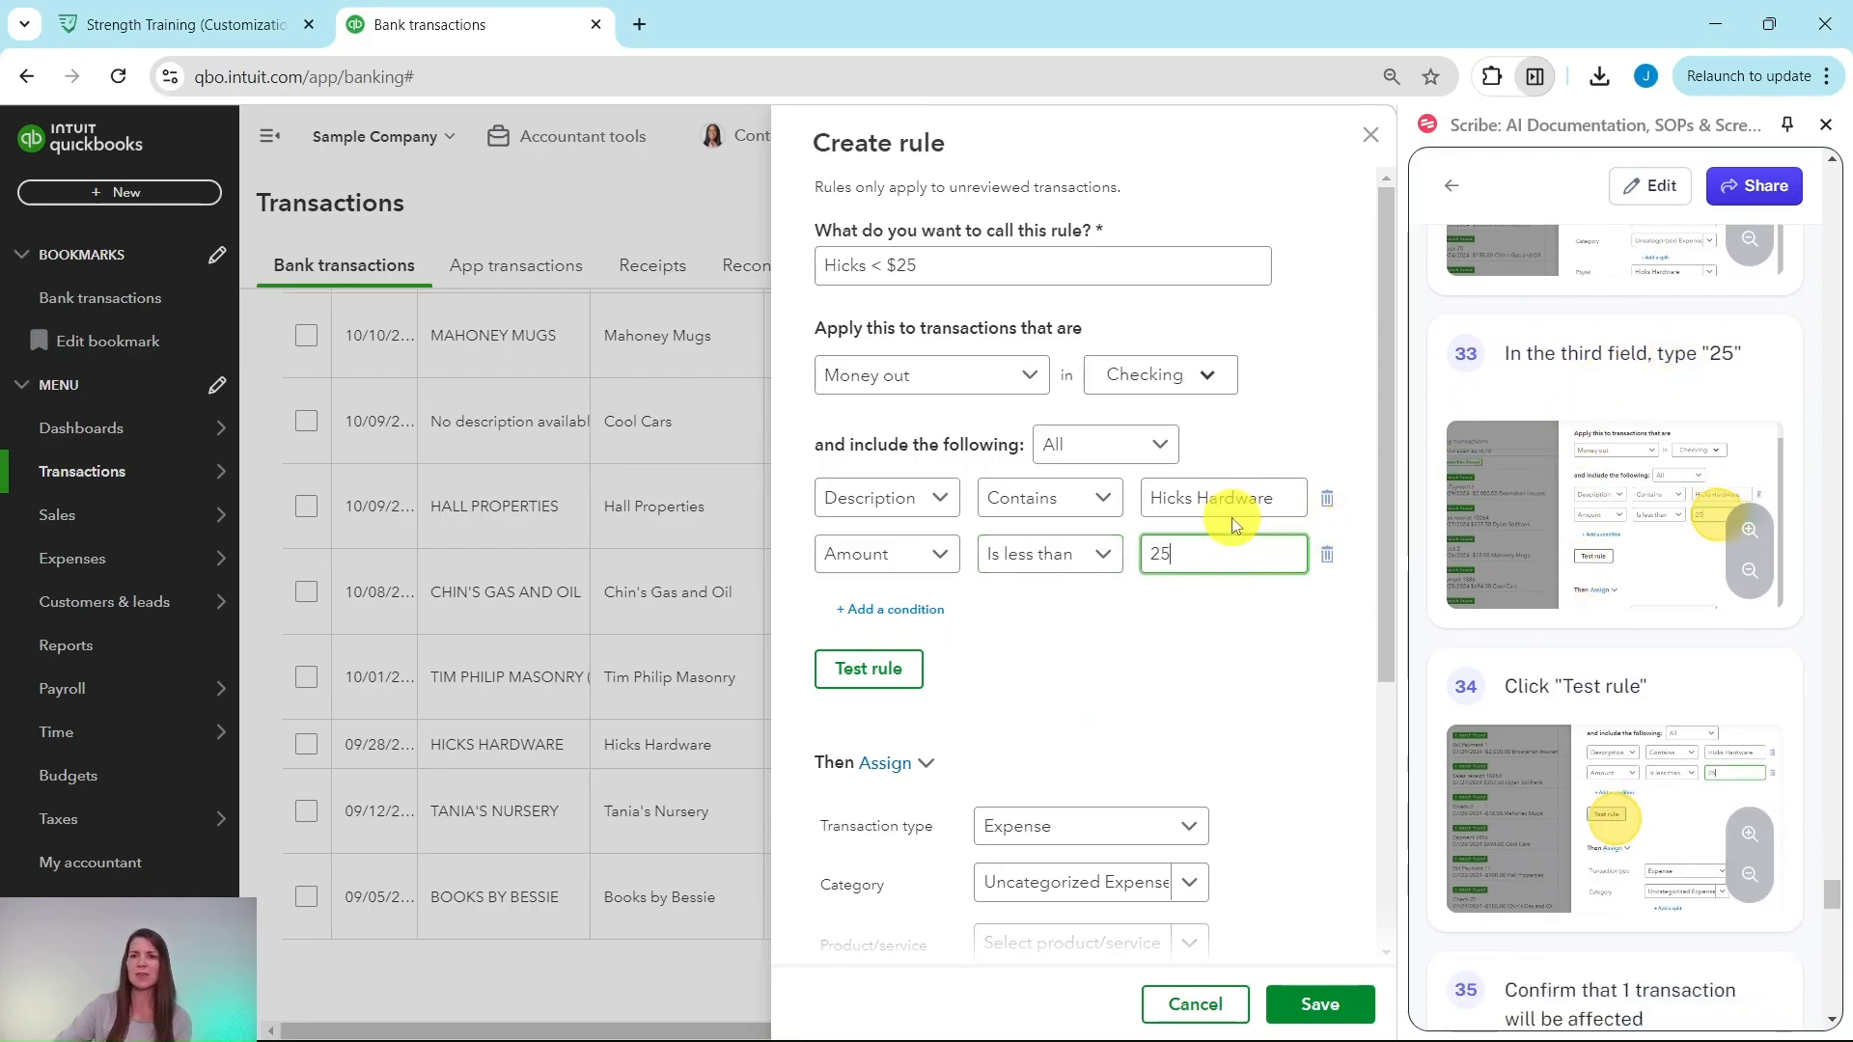
# Step: Test the rule to confirm it matches 1 unreviewed transaction
pyautogui.click(862, 679)
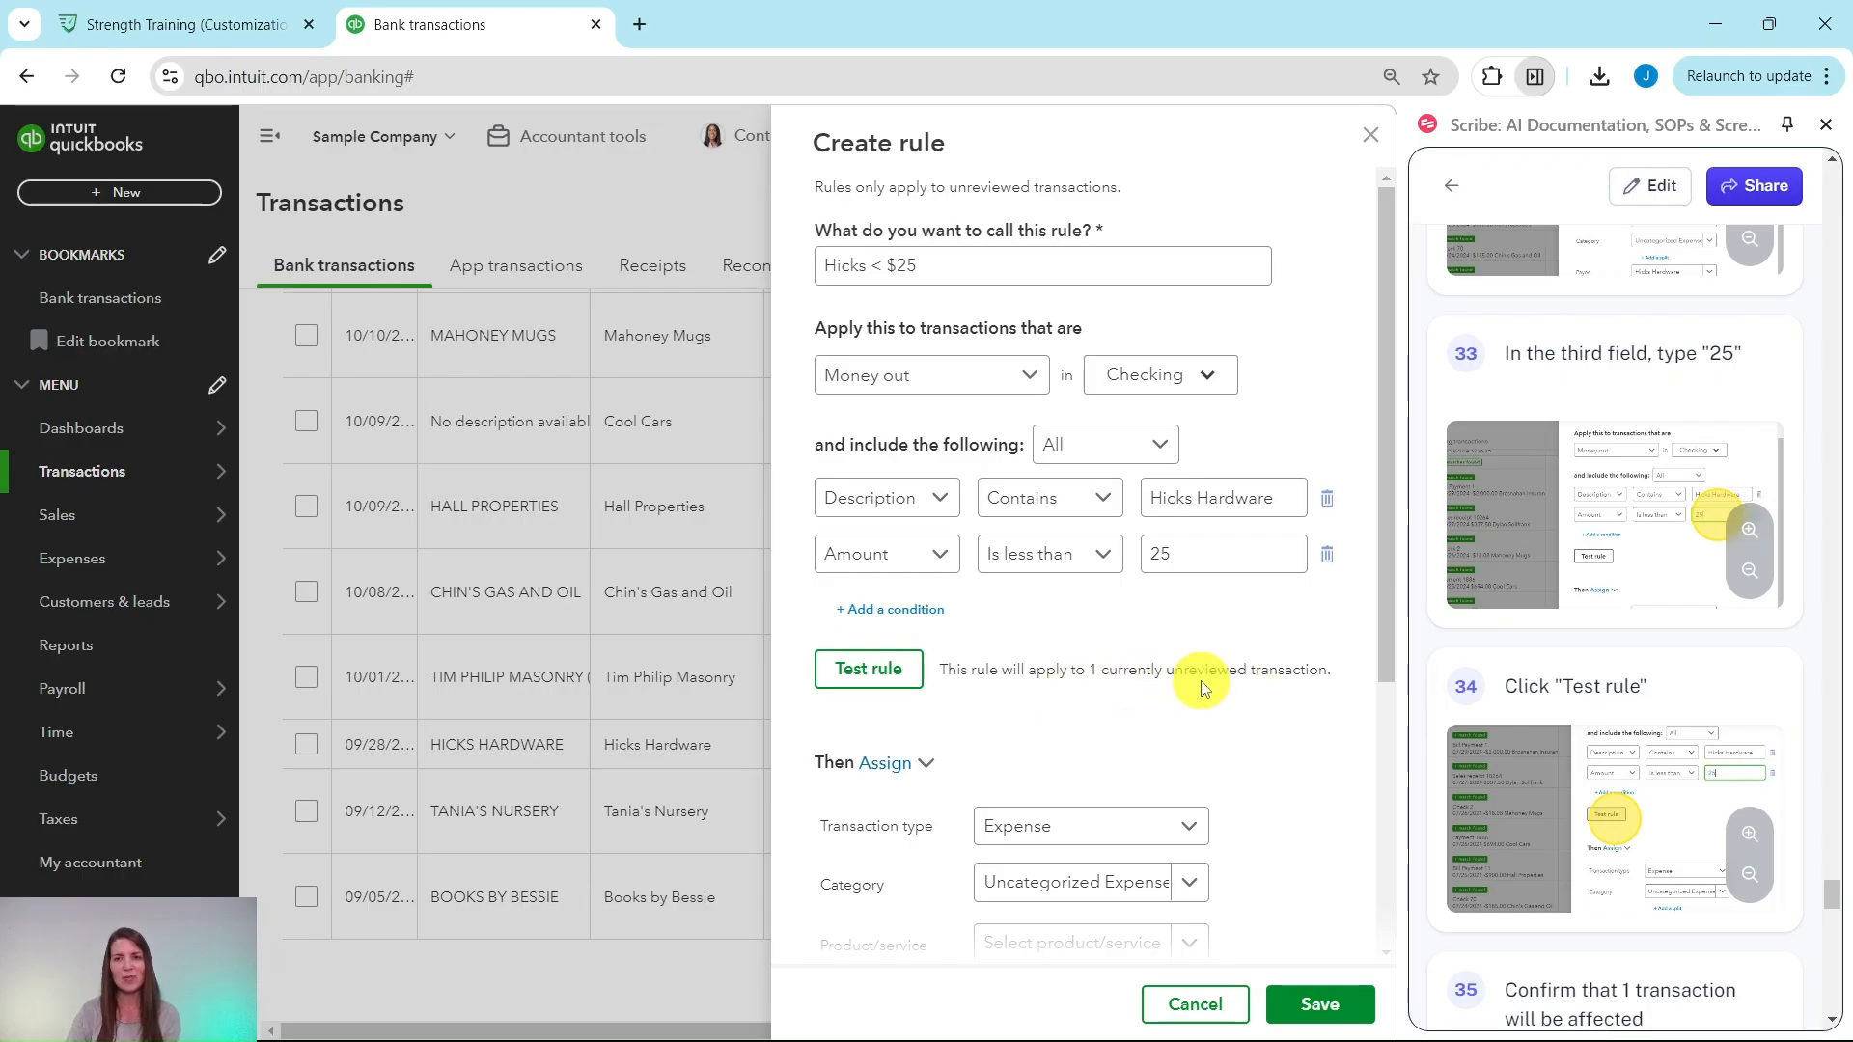
pyautogui.scroll(-7, 1533, 637)
pyautogui.scroll(-3, 1533, 629)
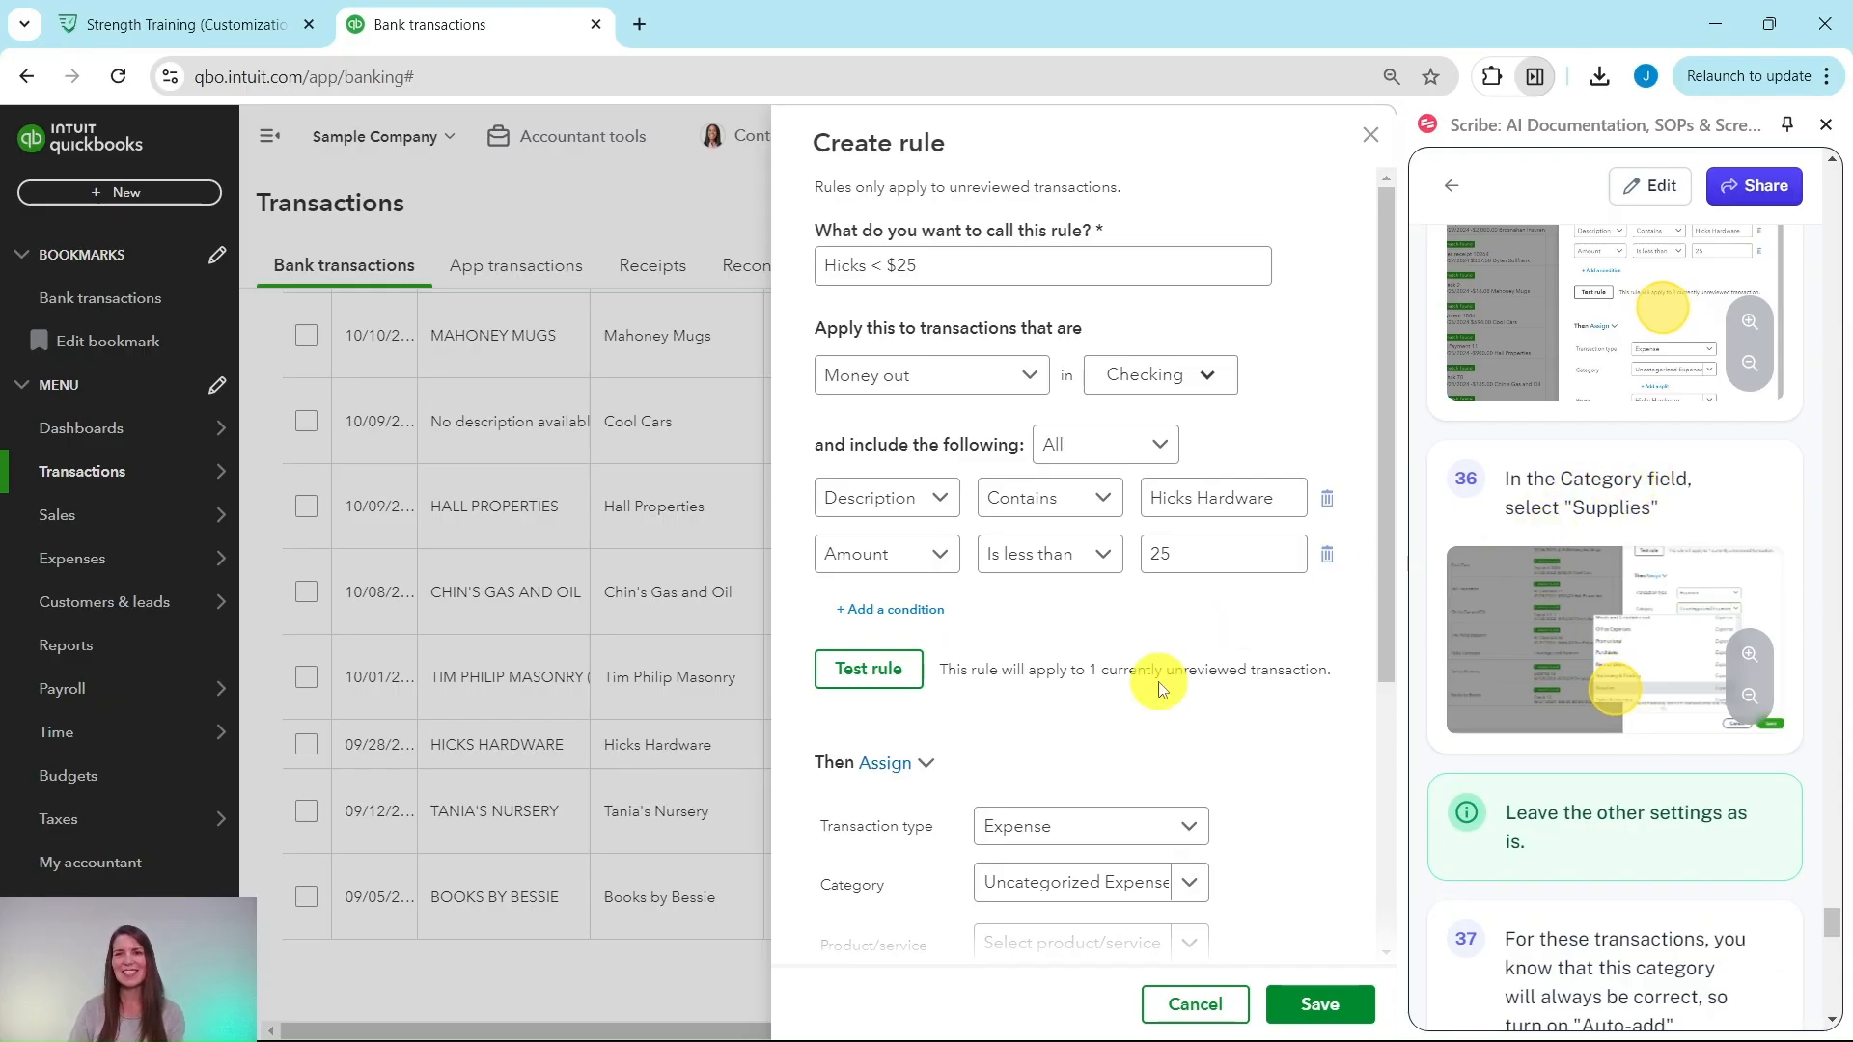
pyautogui.scroll(-5, 1154, 685)
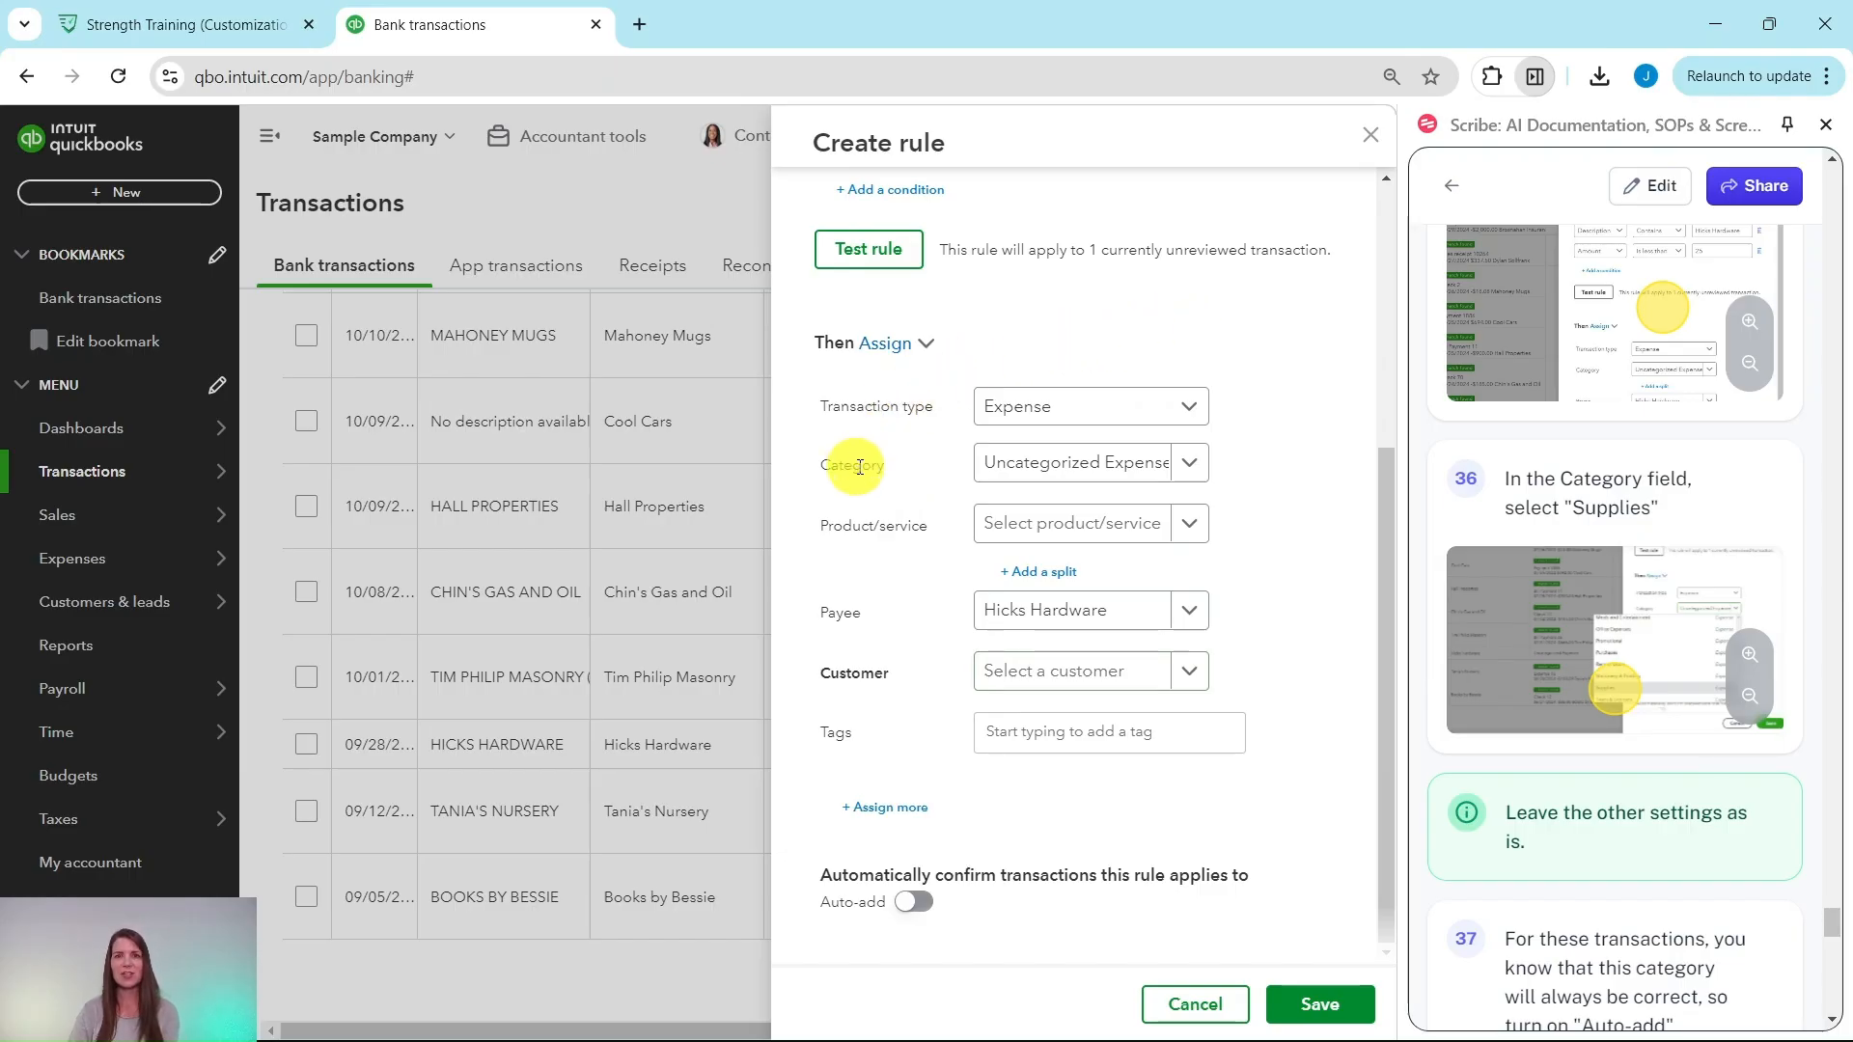
# Step: Assign the Supplies category to matching transactions and switch Auto-add on
pyautogui.click(1195, 467)
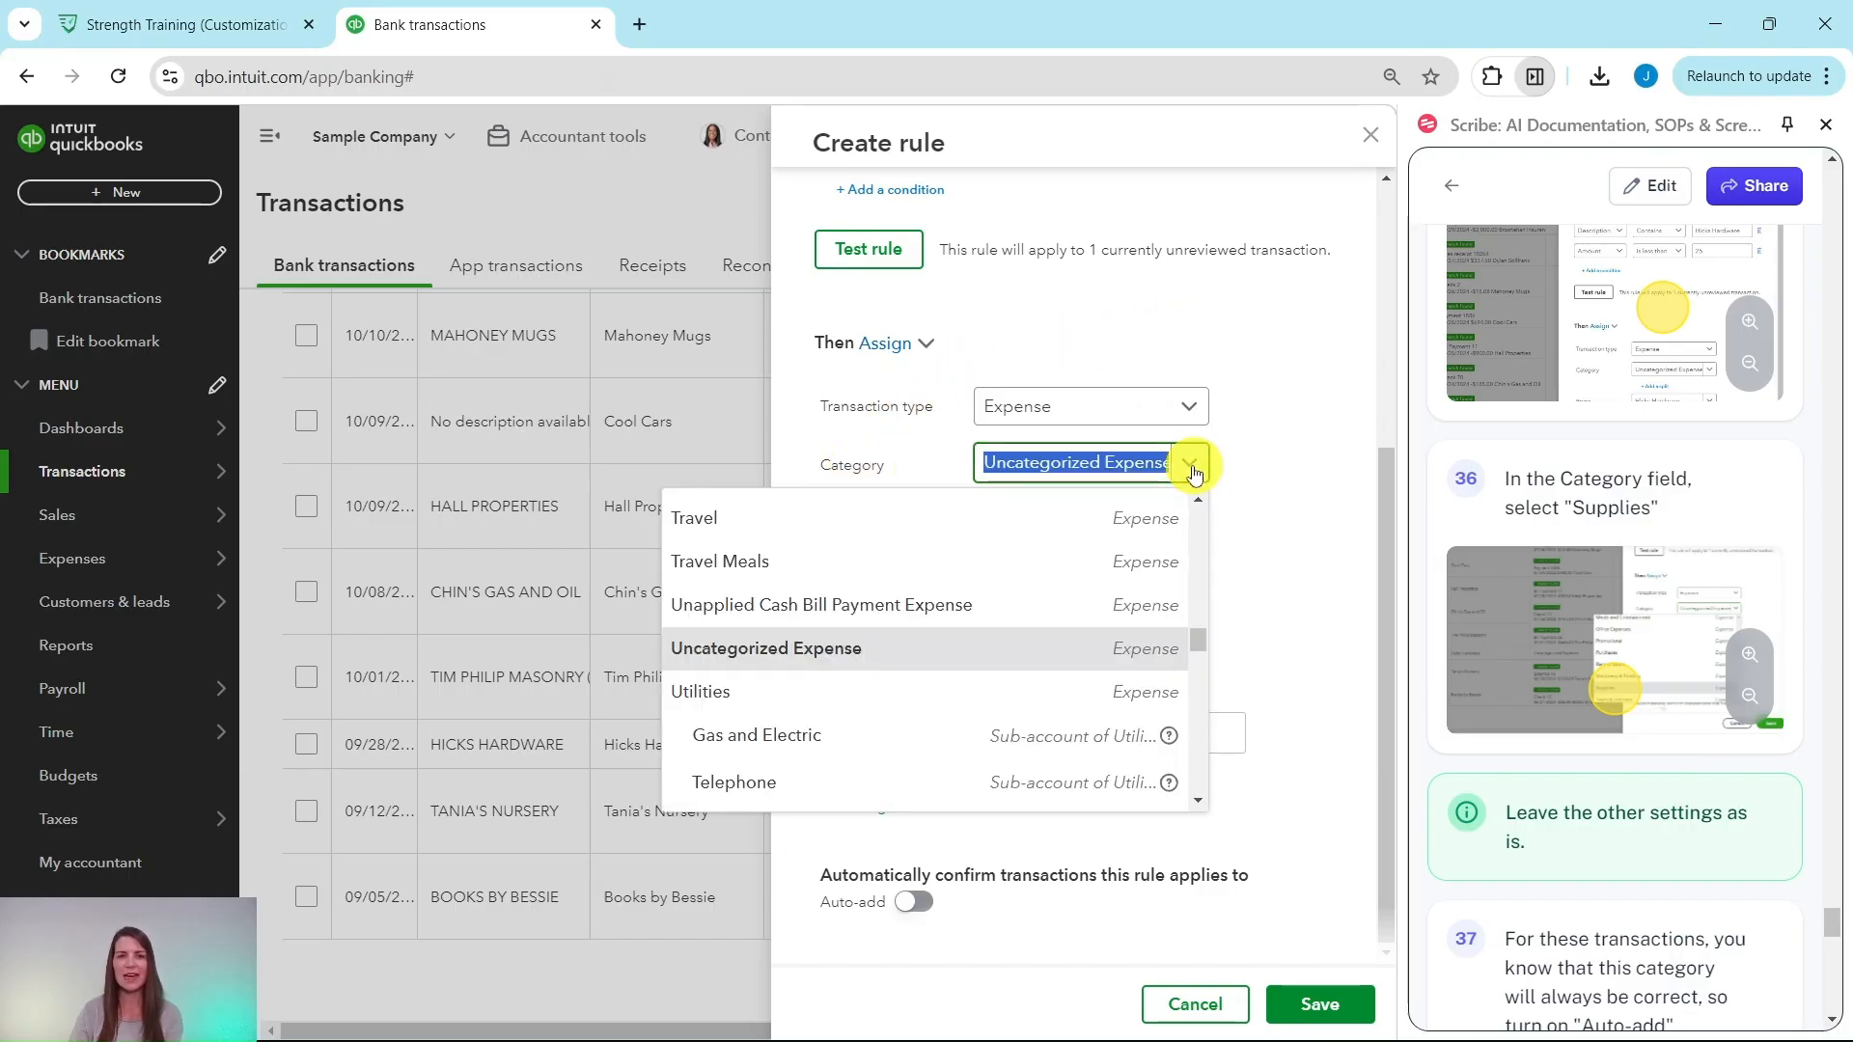
pyautogui.scroll(3, 1083, 591)
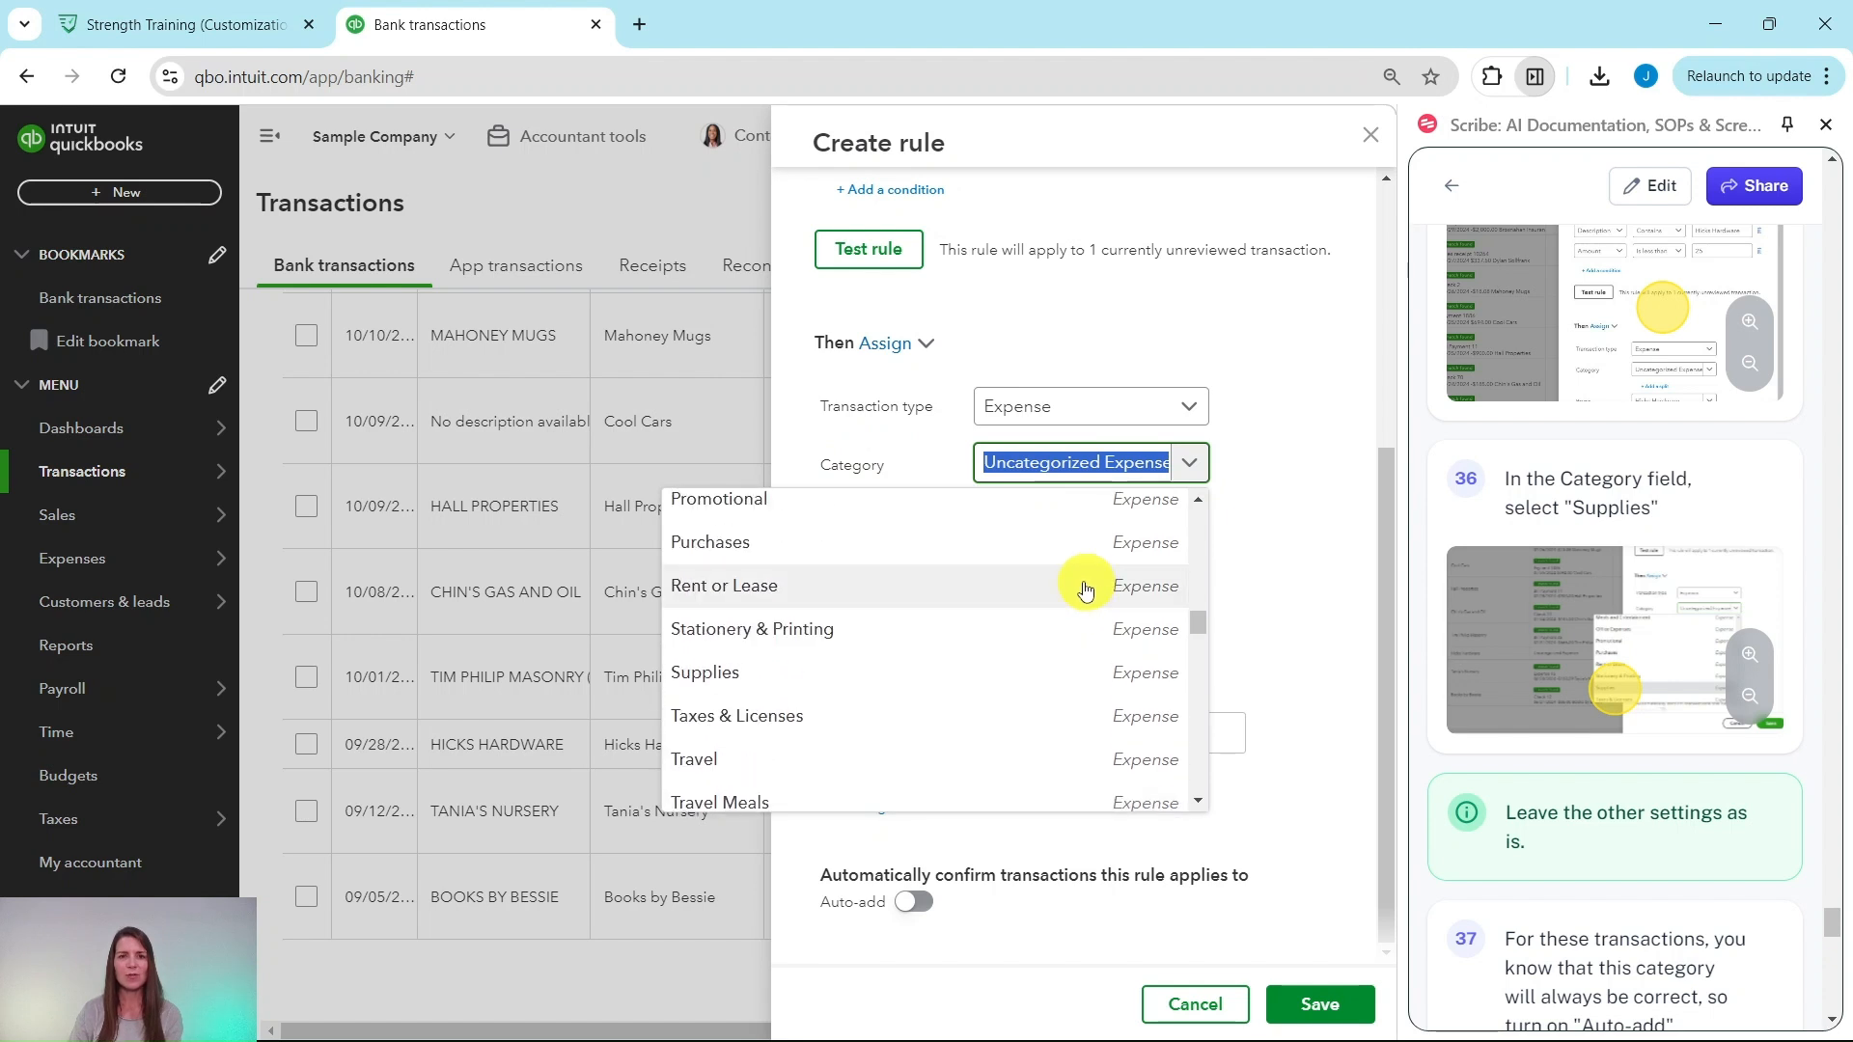
pyautogui.click(717, 685)
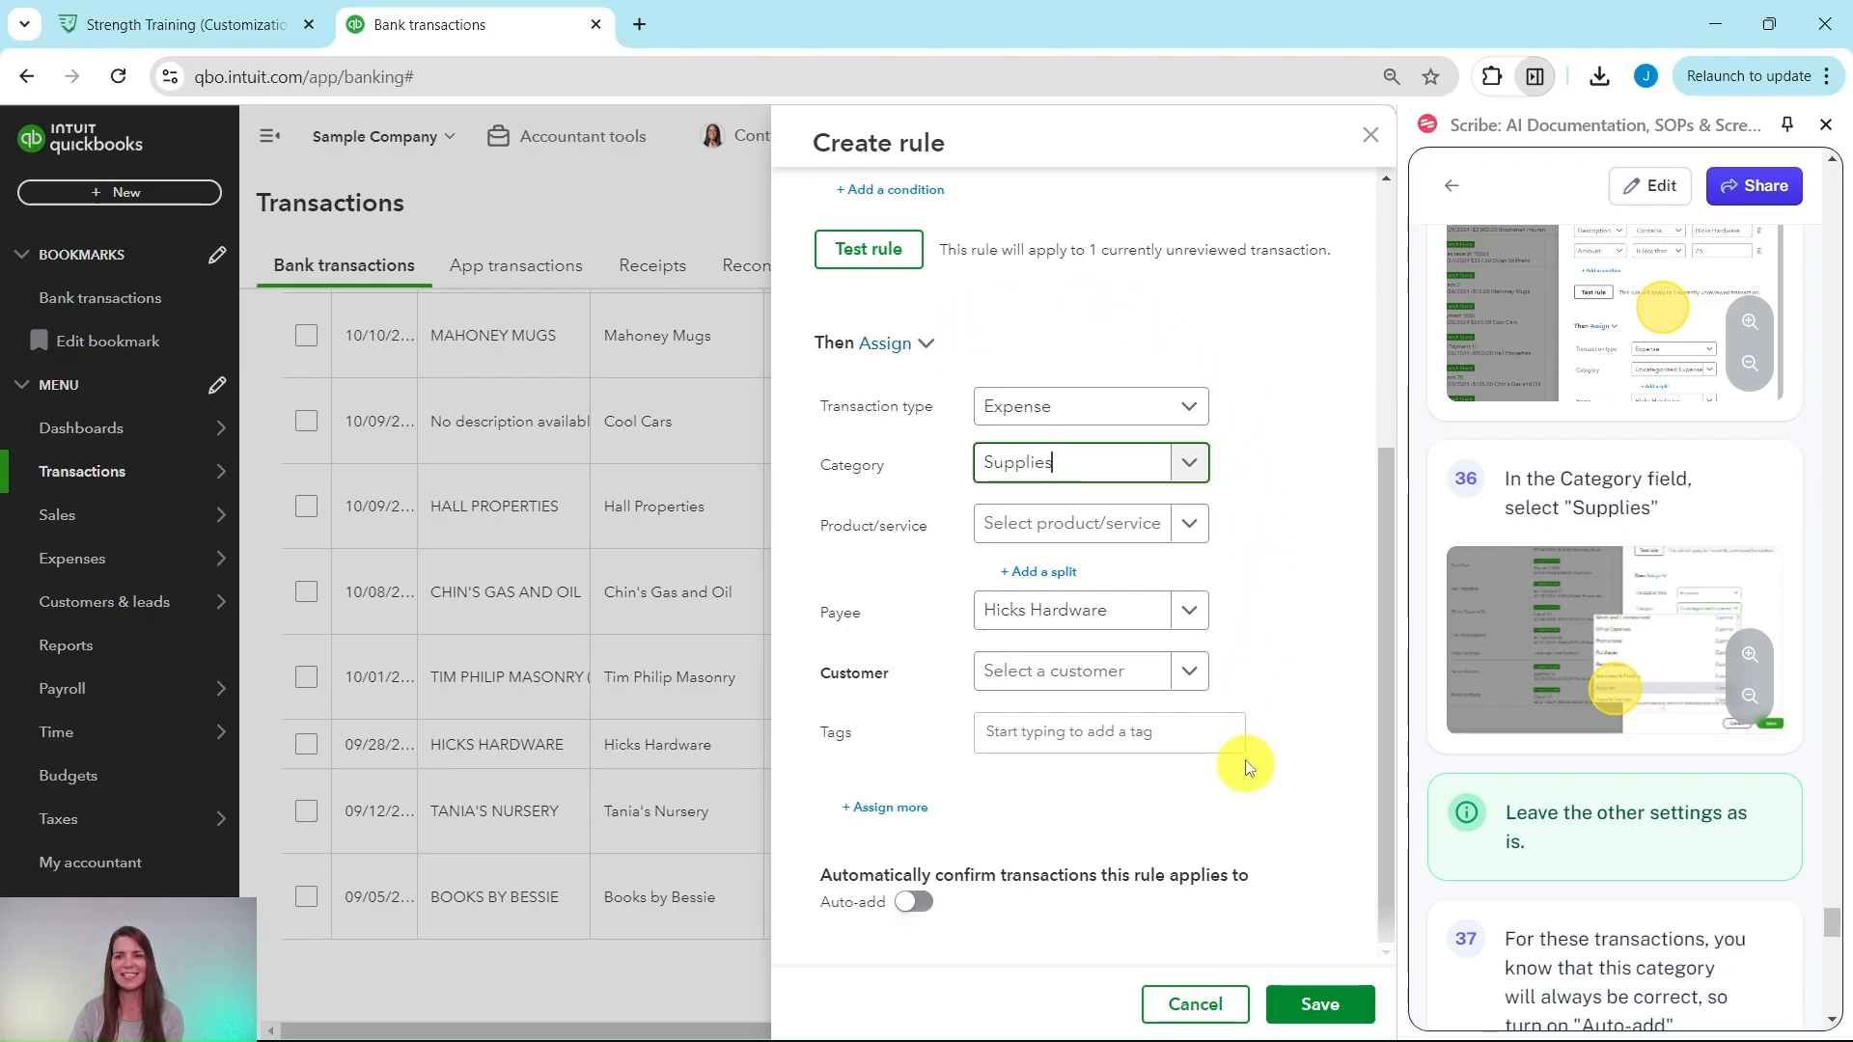
pyautogui.scroll(-5, 1582, 705)
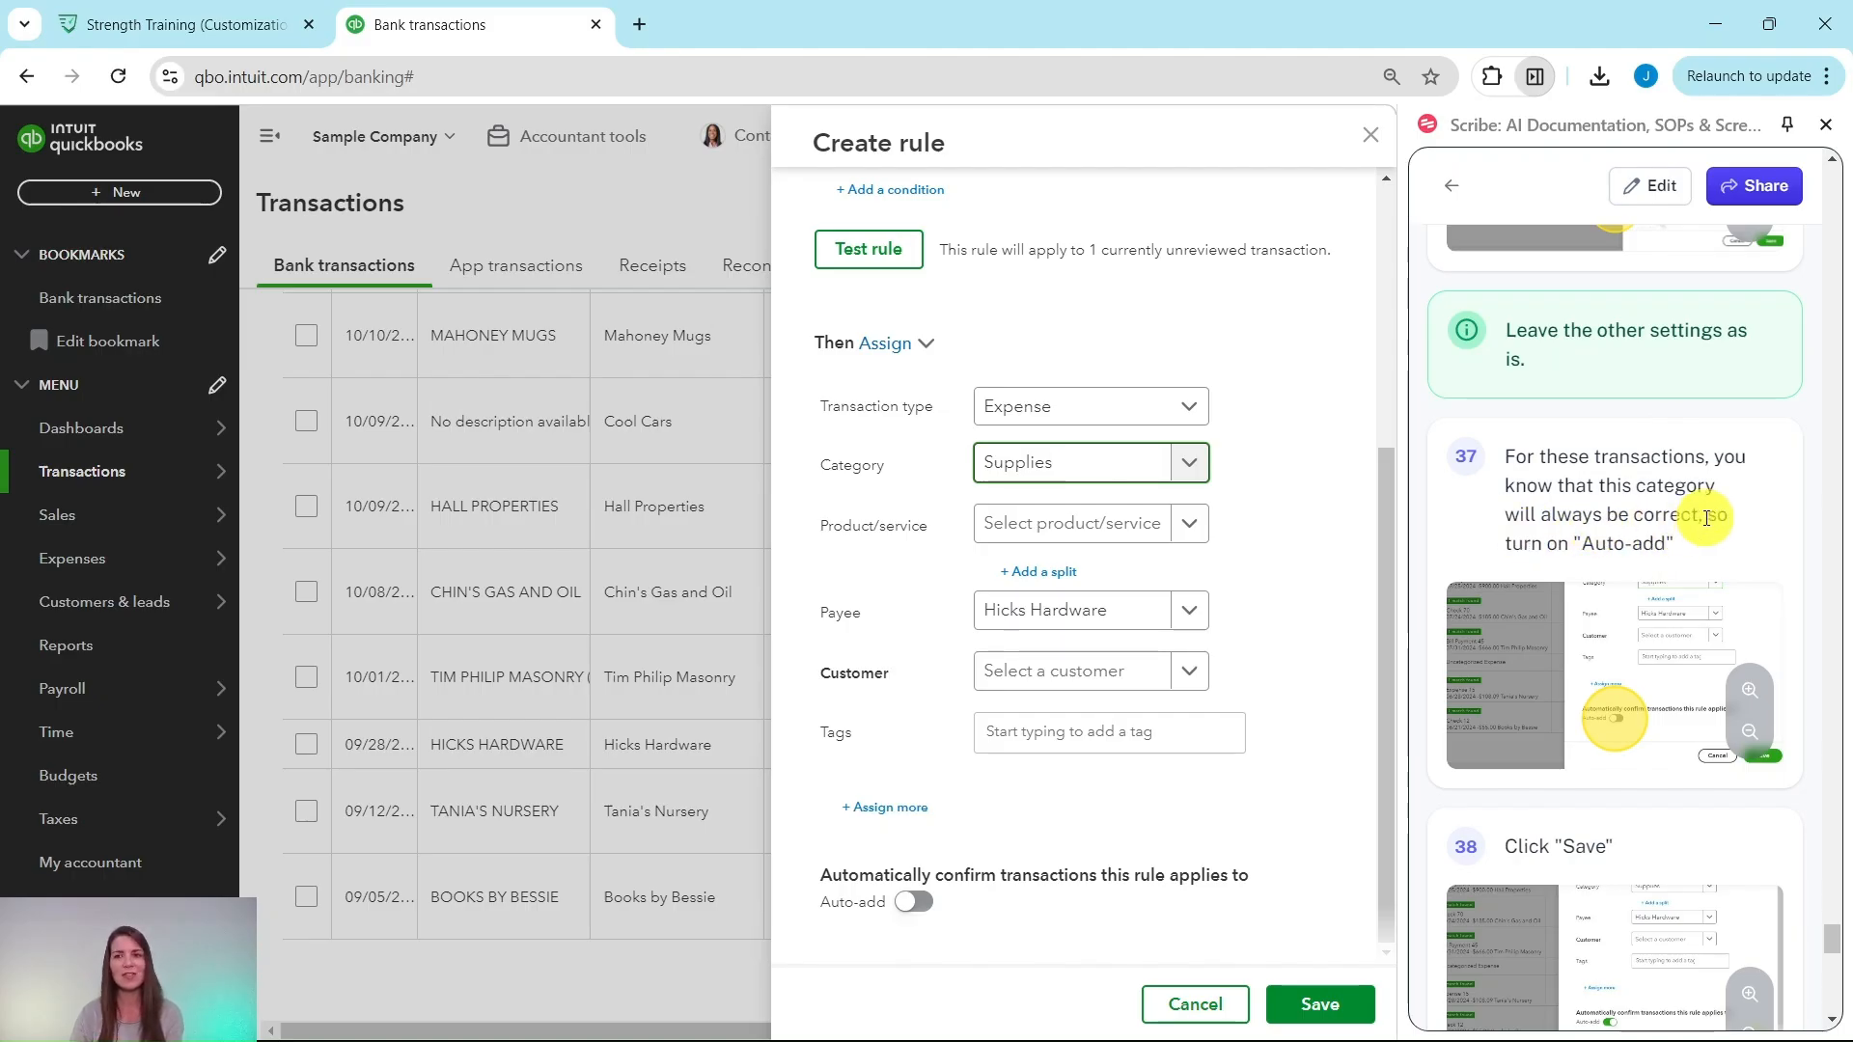
pyautogui.scroll(-1, 1607, 482)
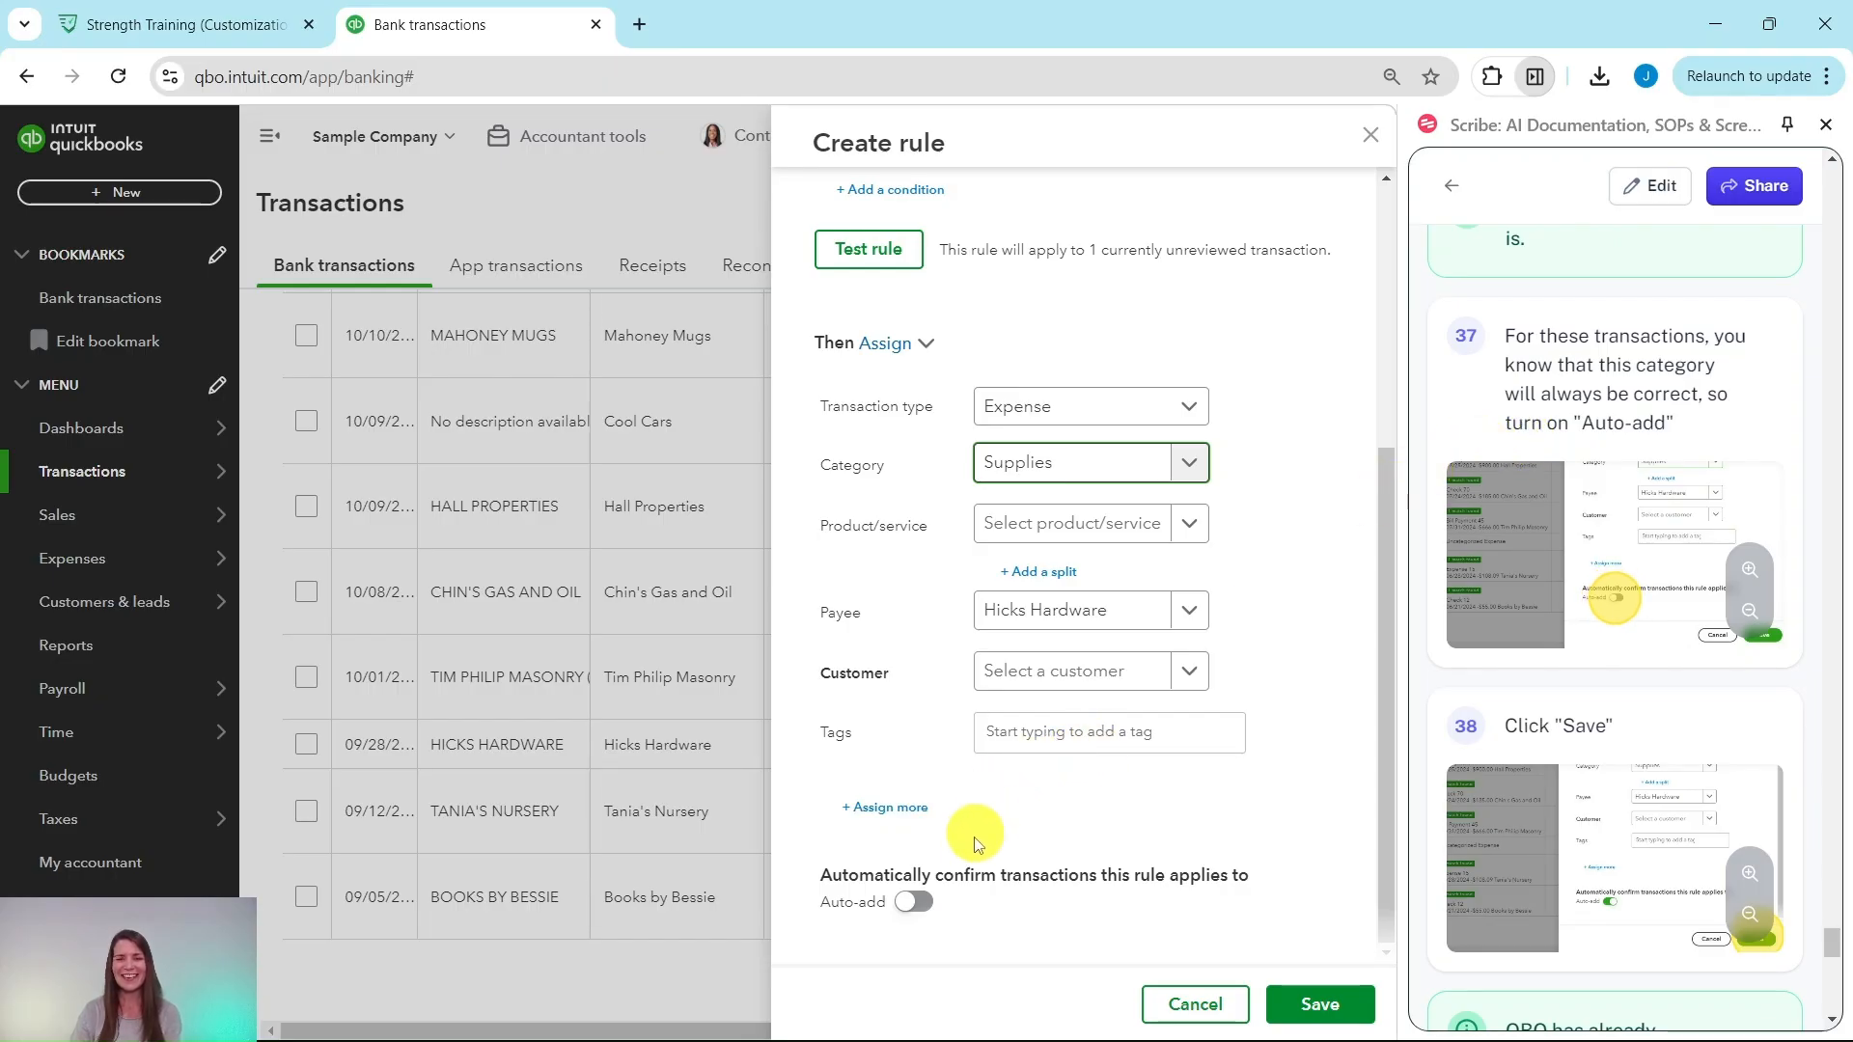
pyautogui.click(913, 908)
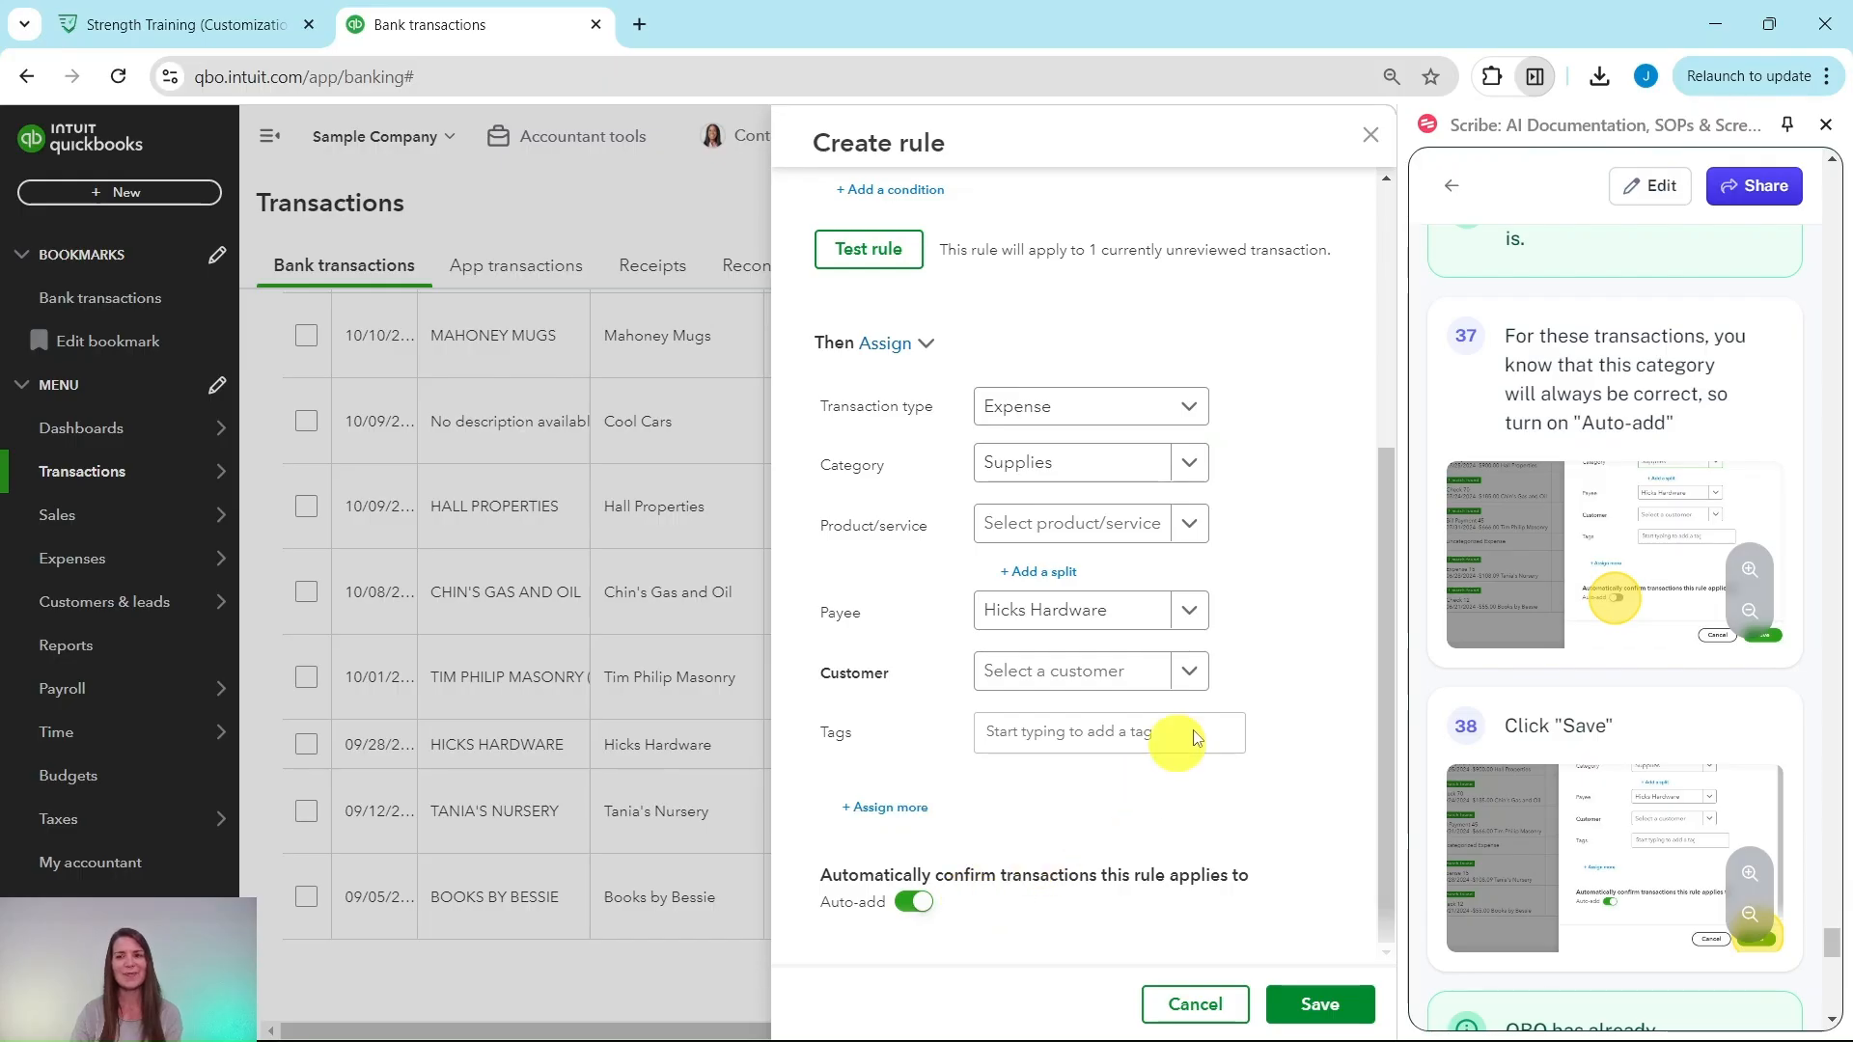
pyautogui.scroll(-3, 1496, 646)
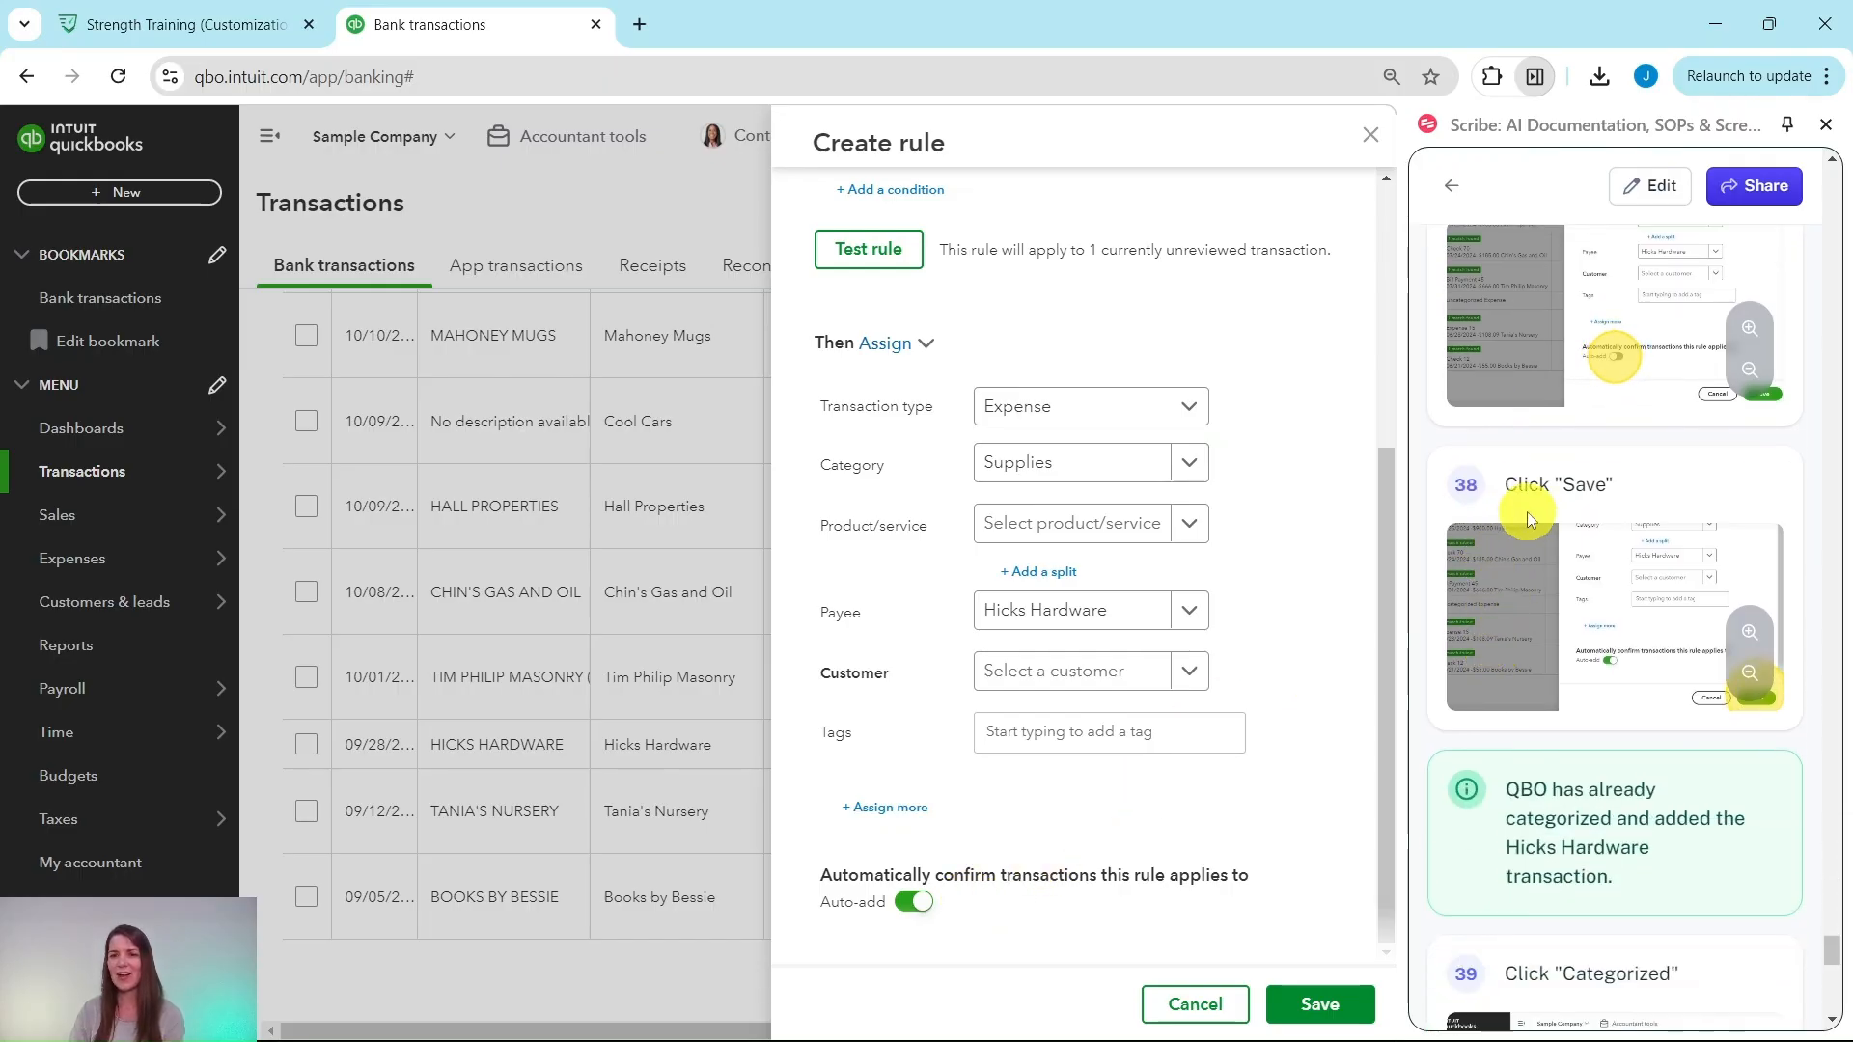
# Step: Save the Hicks < $25 rule and return to the Checking account's transaction cards
pyautogui.click(1323, 1005)
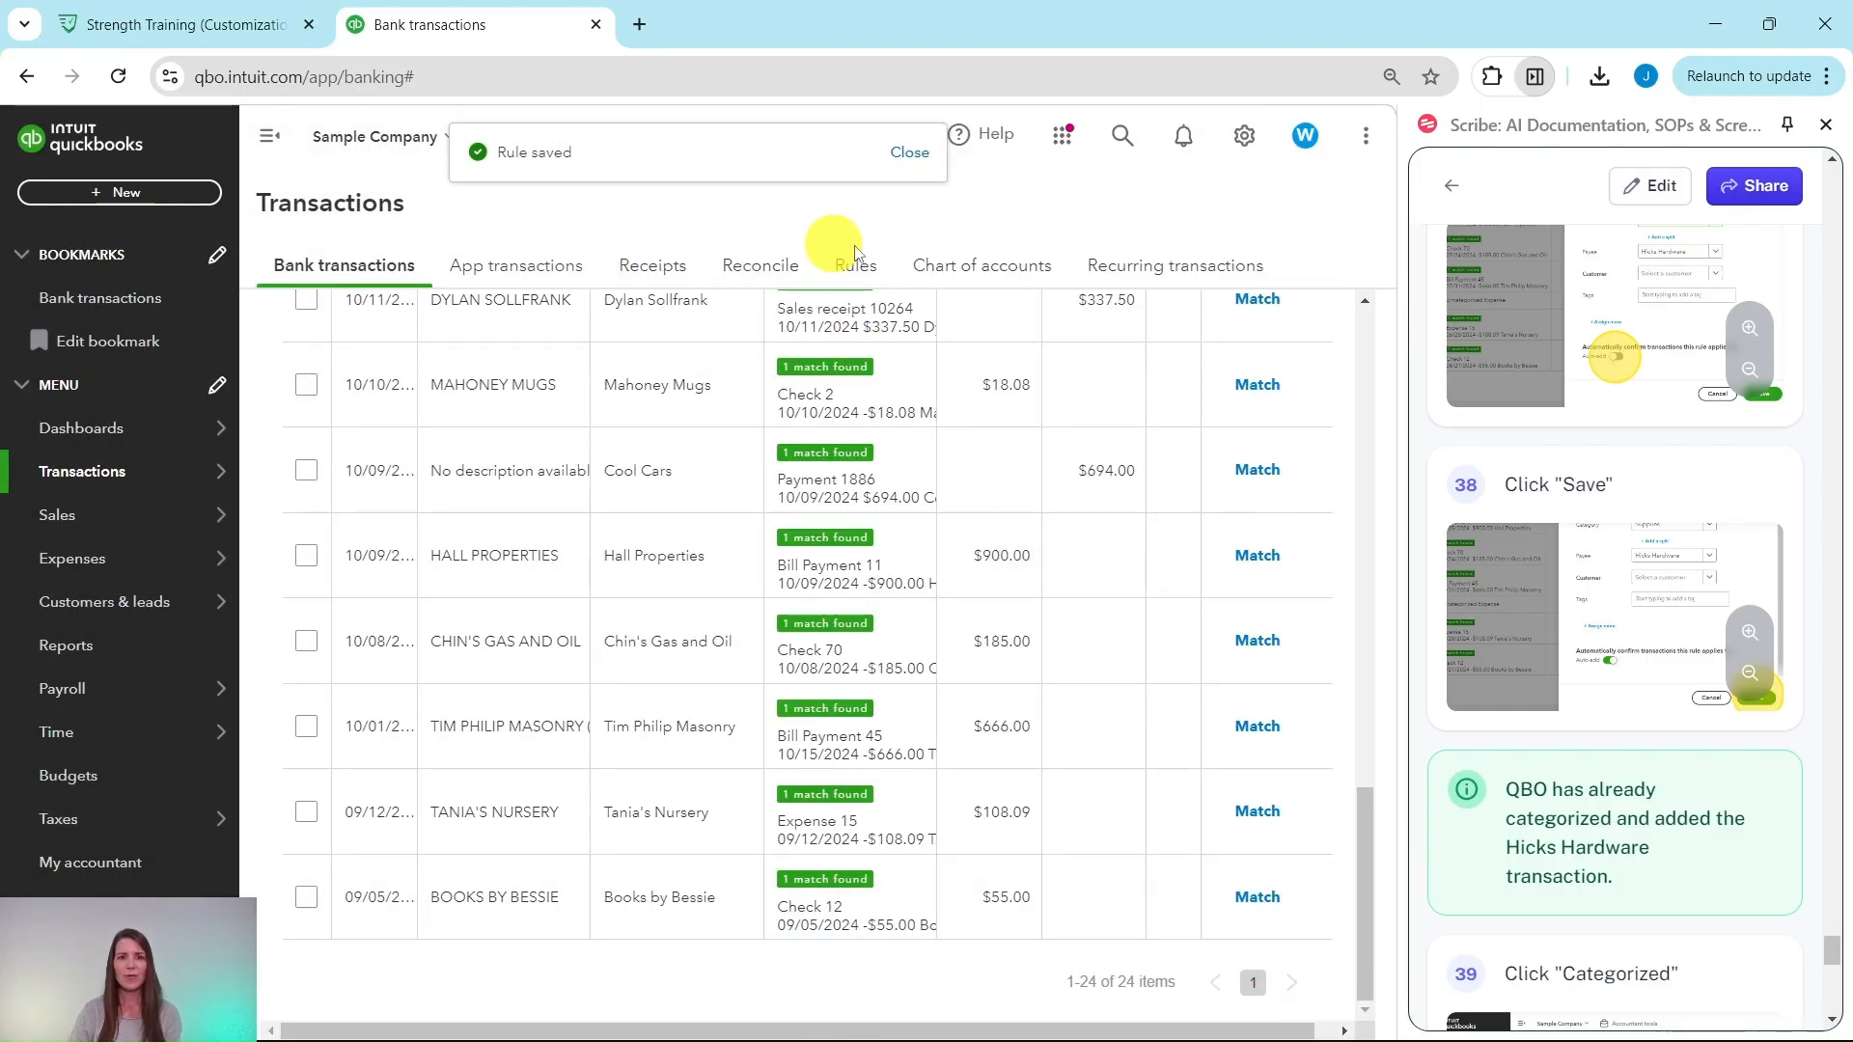
pyautogui.scroll(-3, 1525, 791)
pyautogui.scroll(-1, 1599, 592)
pyautogui.scroll(-2, 1590, 484)
pyautogui.scroll(1, 1640, 406)
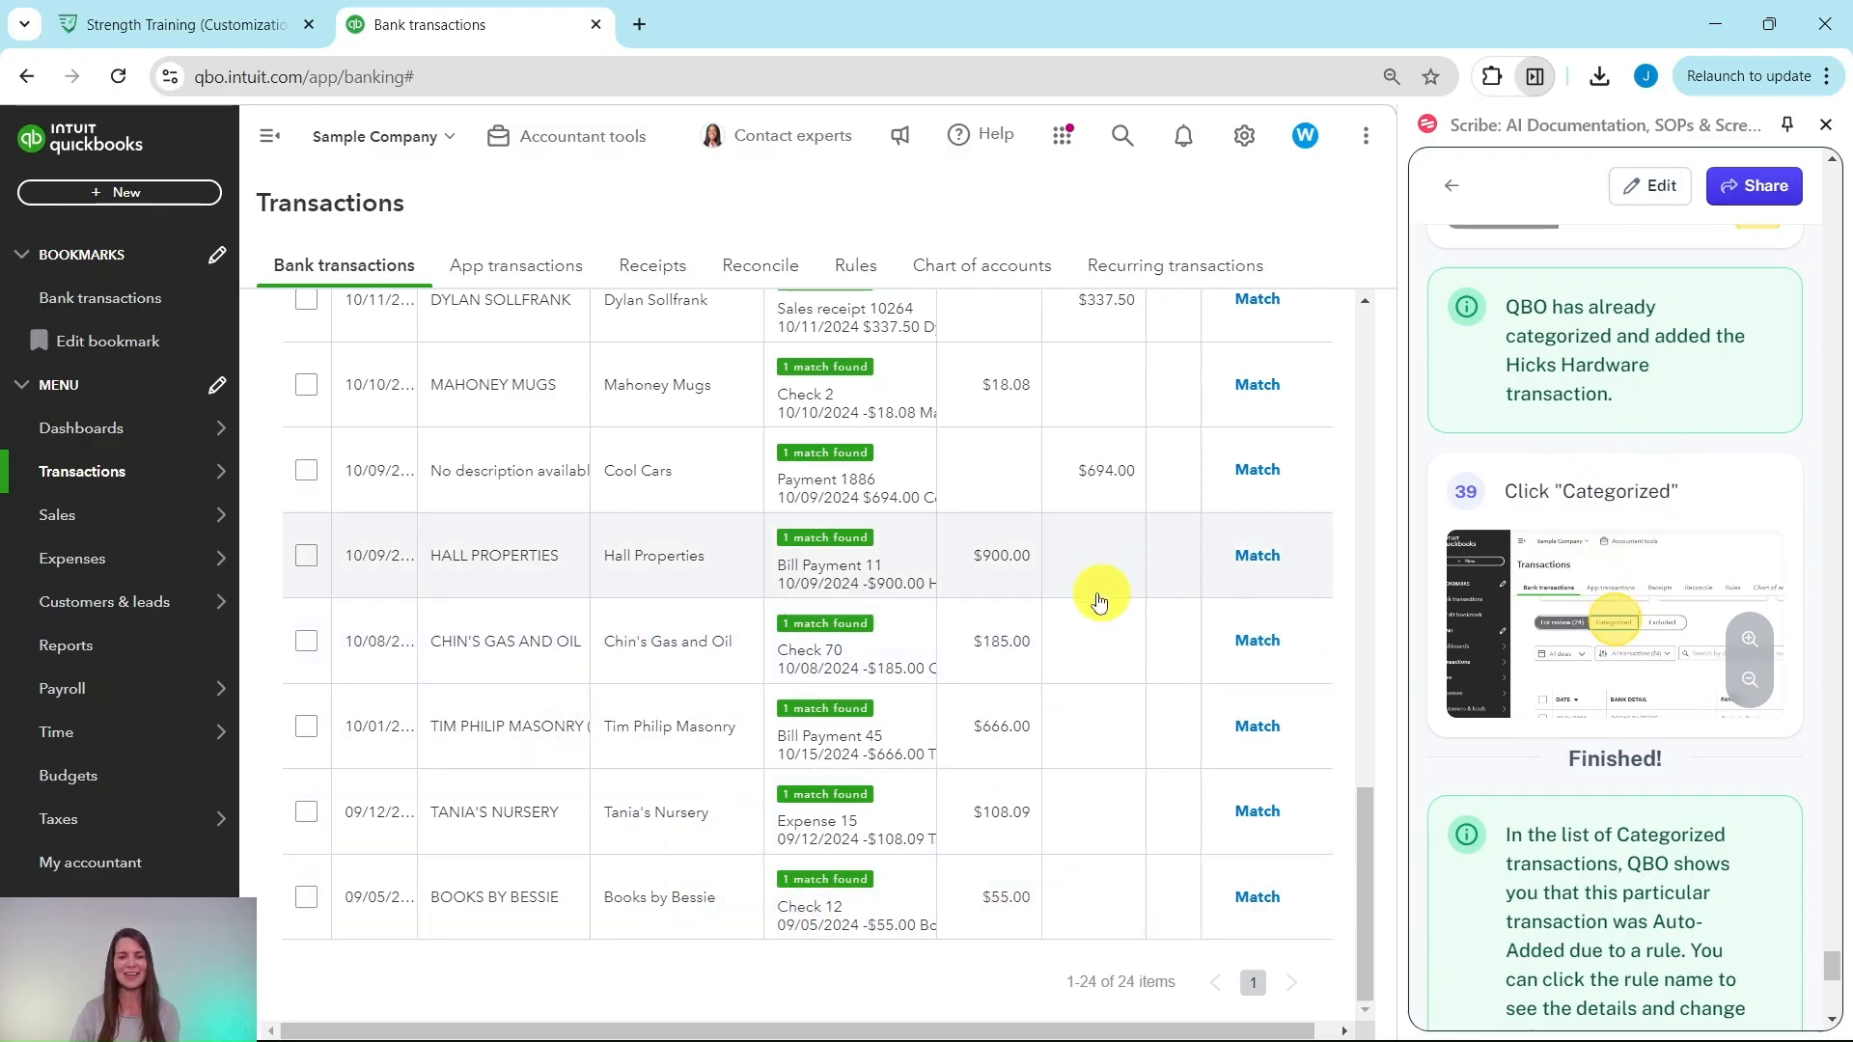
pyautogui.scroll(10, 1116, 599)
pyautogui.scroll(5, 1038, 592)
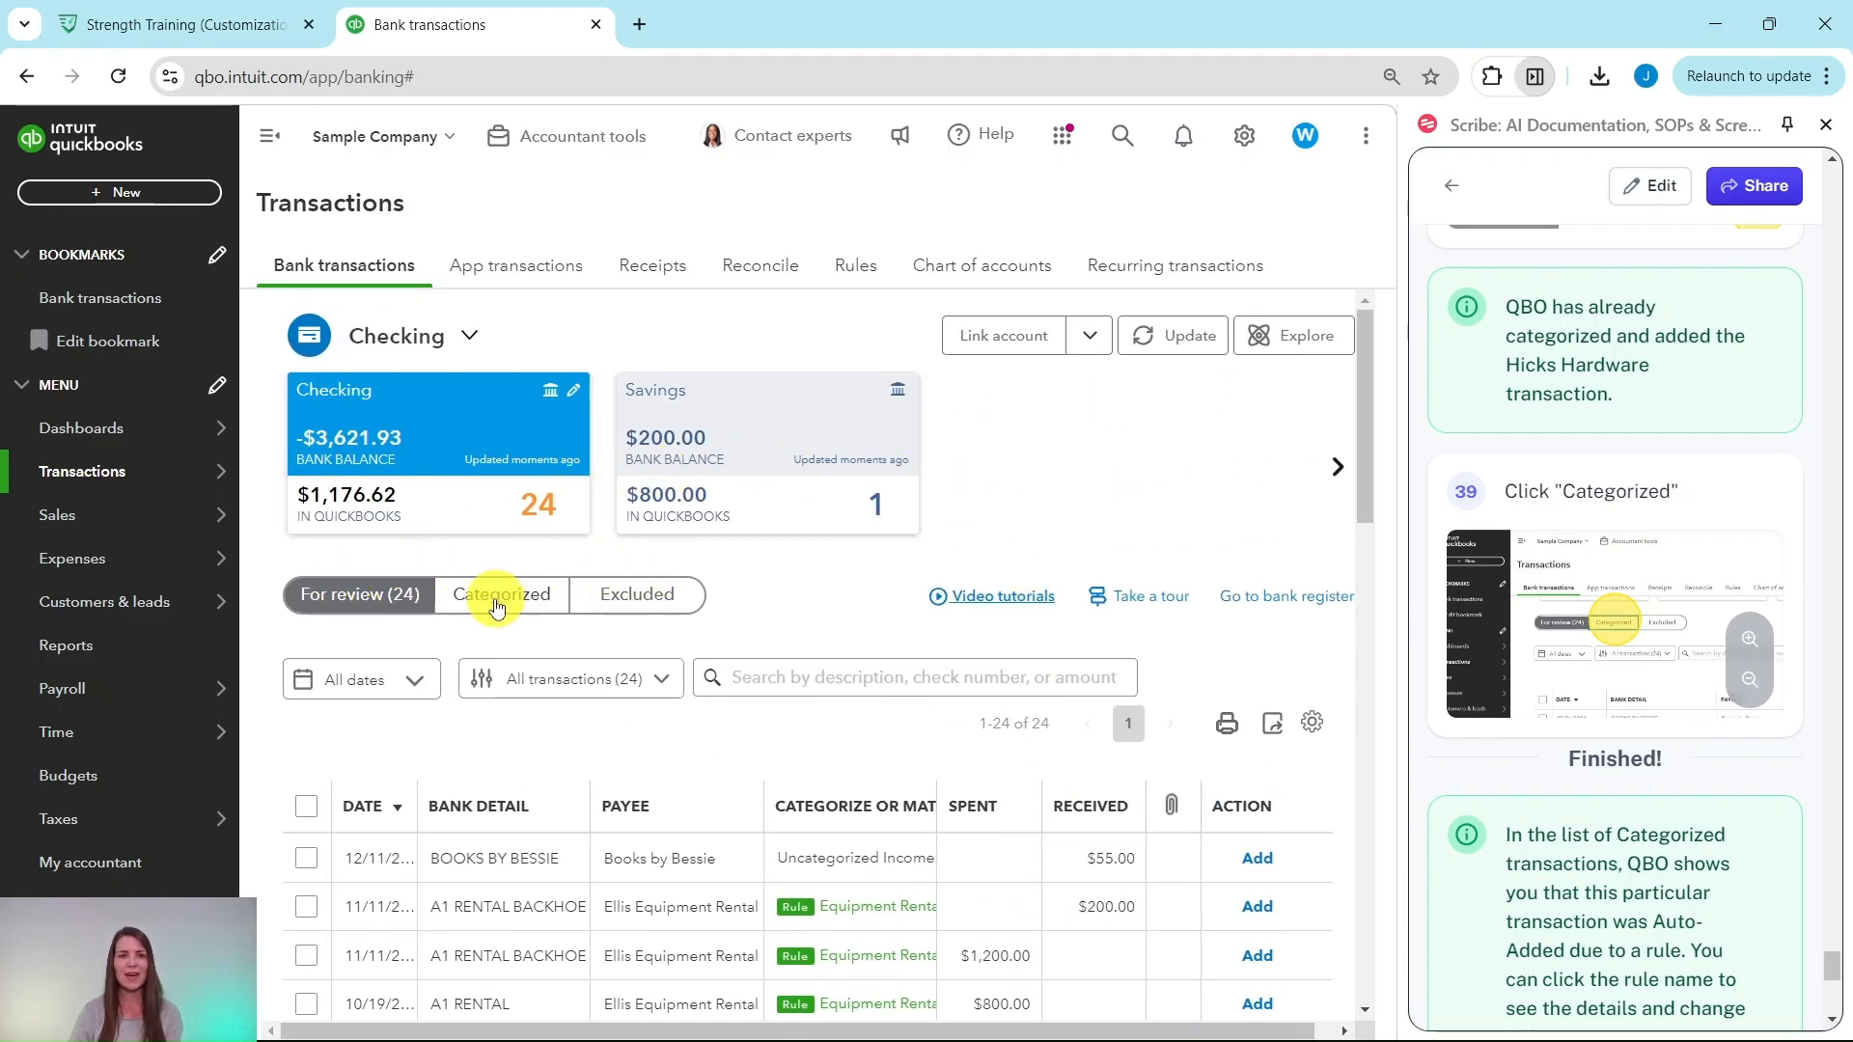
# Step: Find the Hicks Hardware -$24.38 charge auto-added as Supplies under Categorized
pyautogui.click(498, 603)
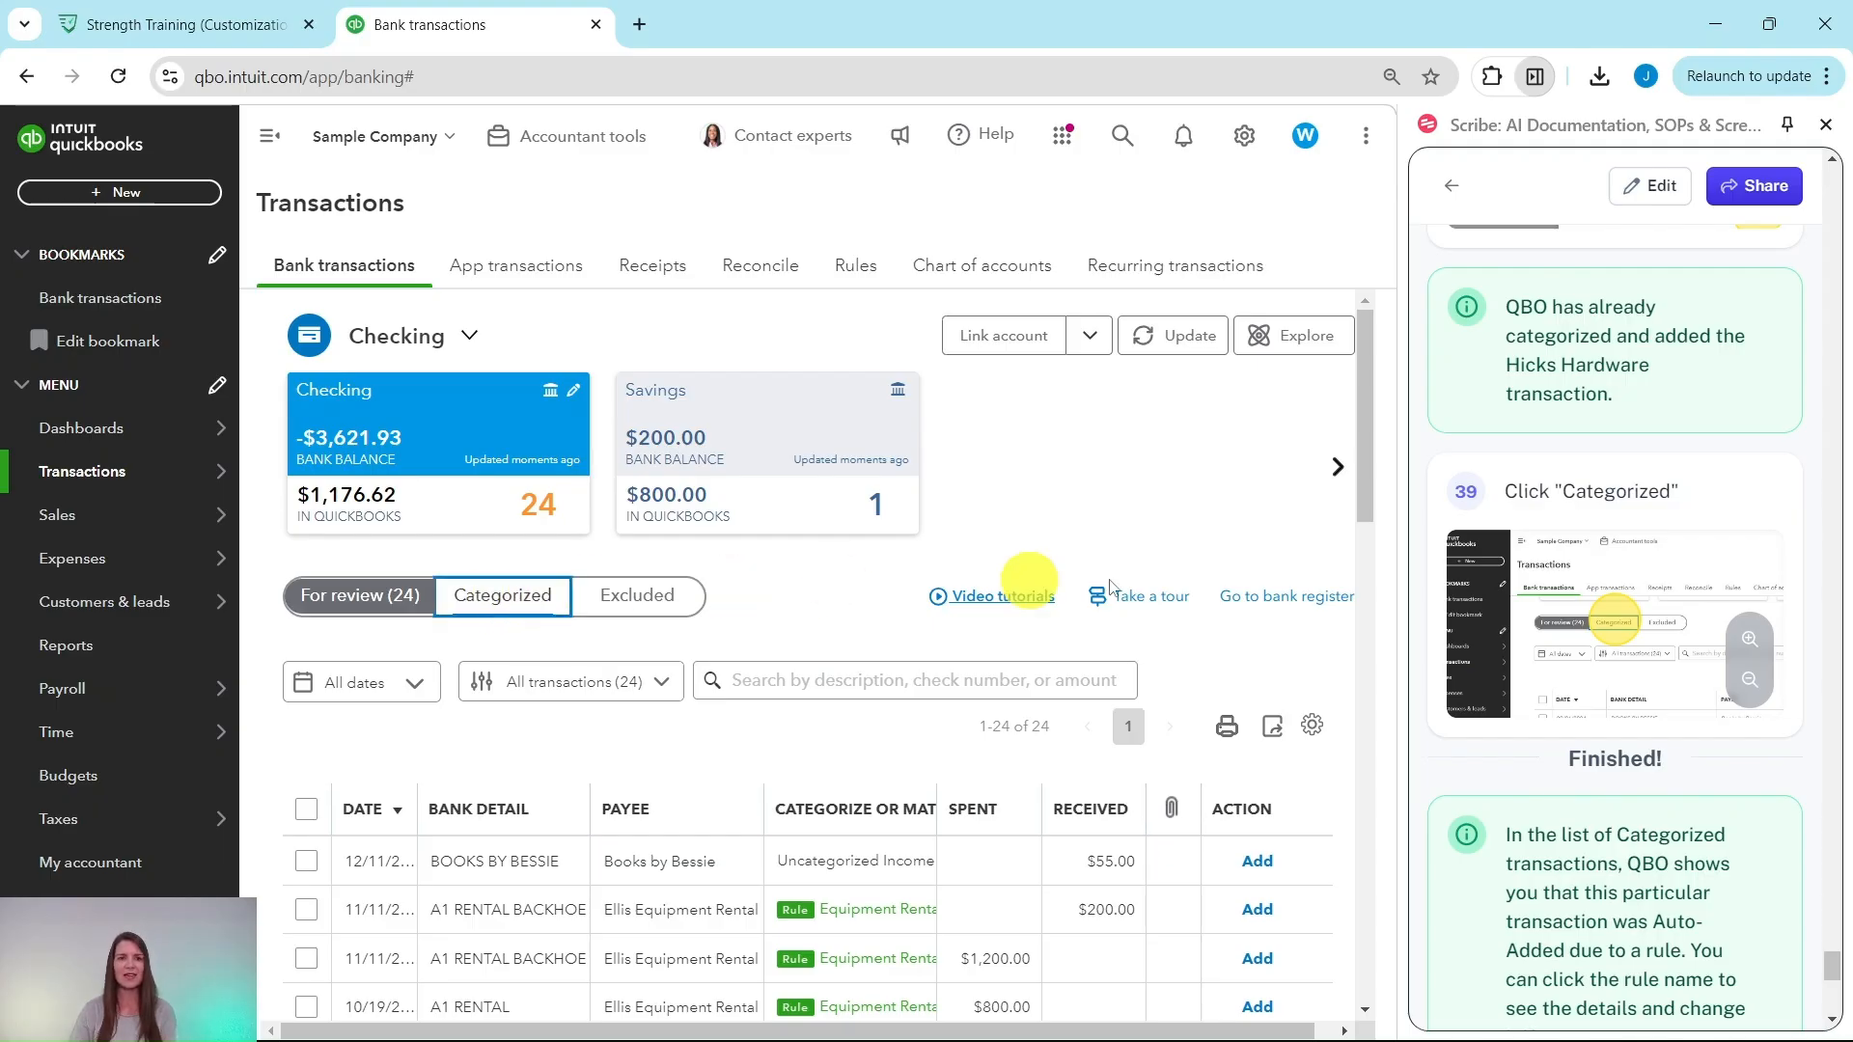
pyautogui.scroll(-3, 1631, 560)
pyautogui.scroll(-3, 1631, 560)
pyautogui.scroll(1, 1522, 550)
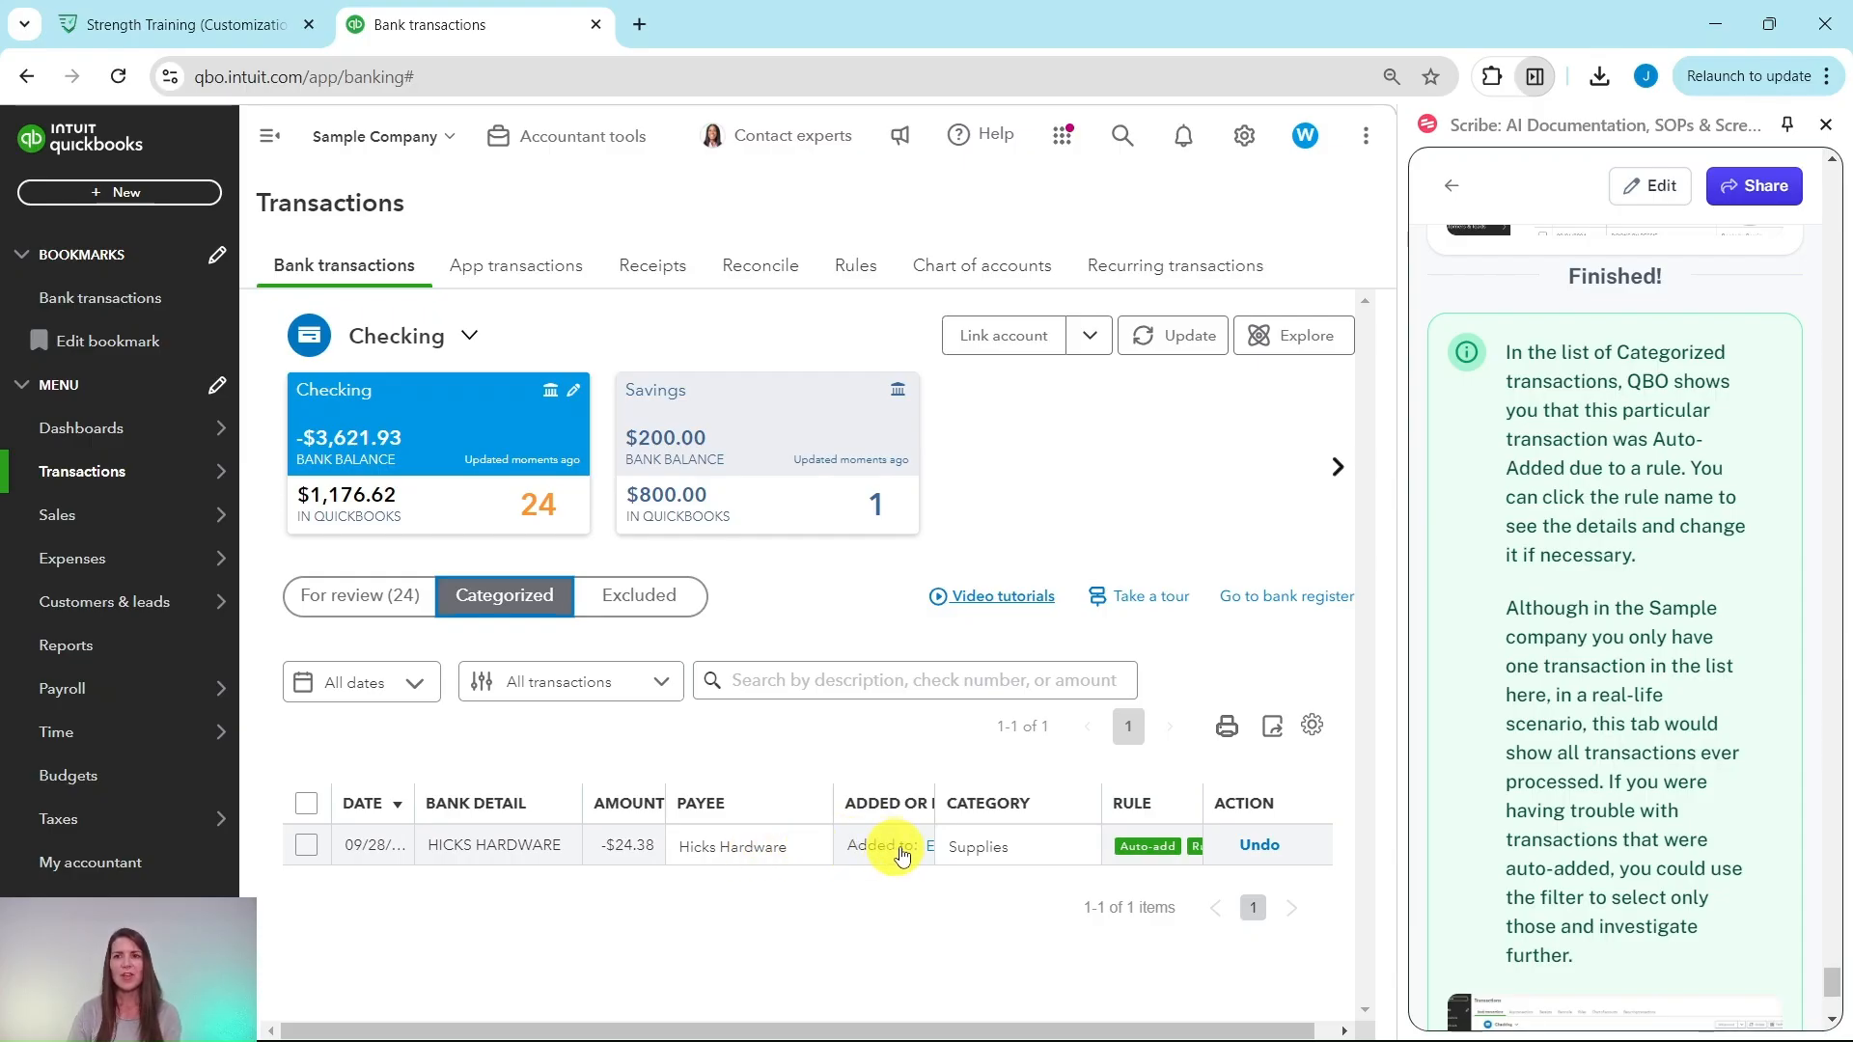
pyautogui.scroll(-2, 1587, 494)
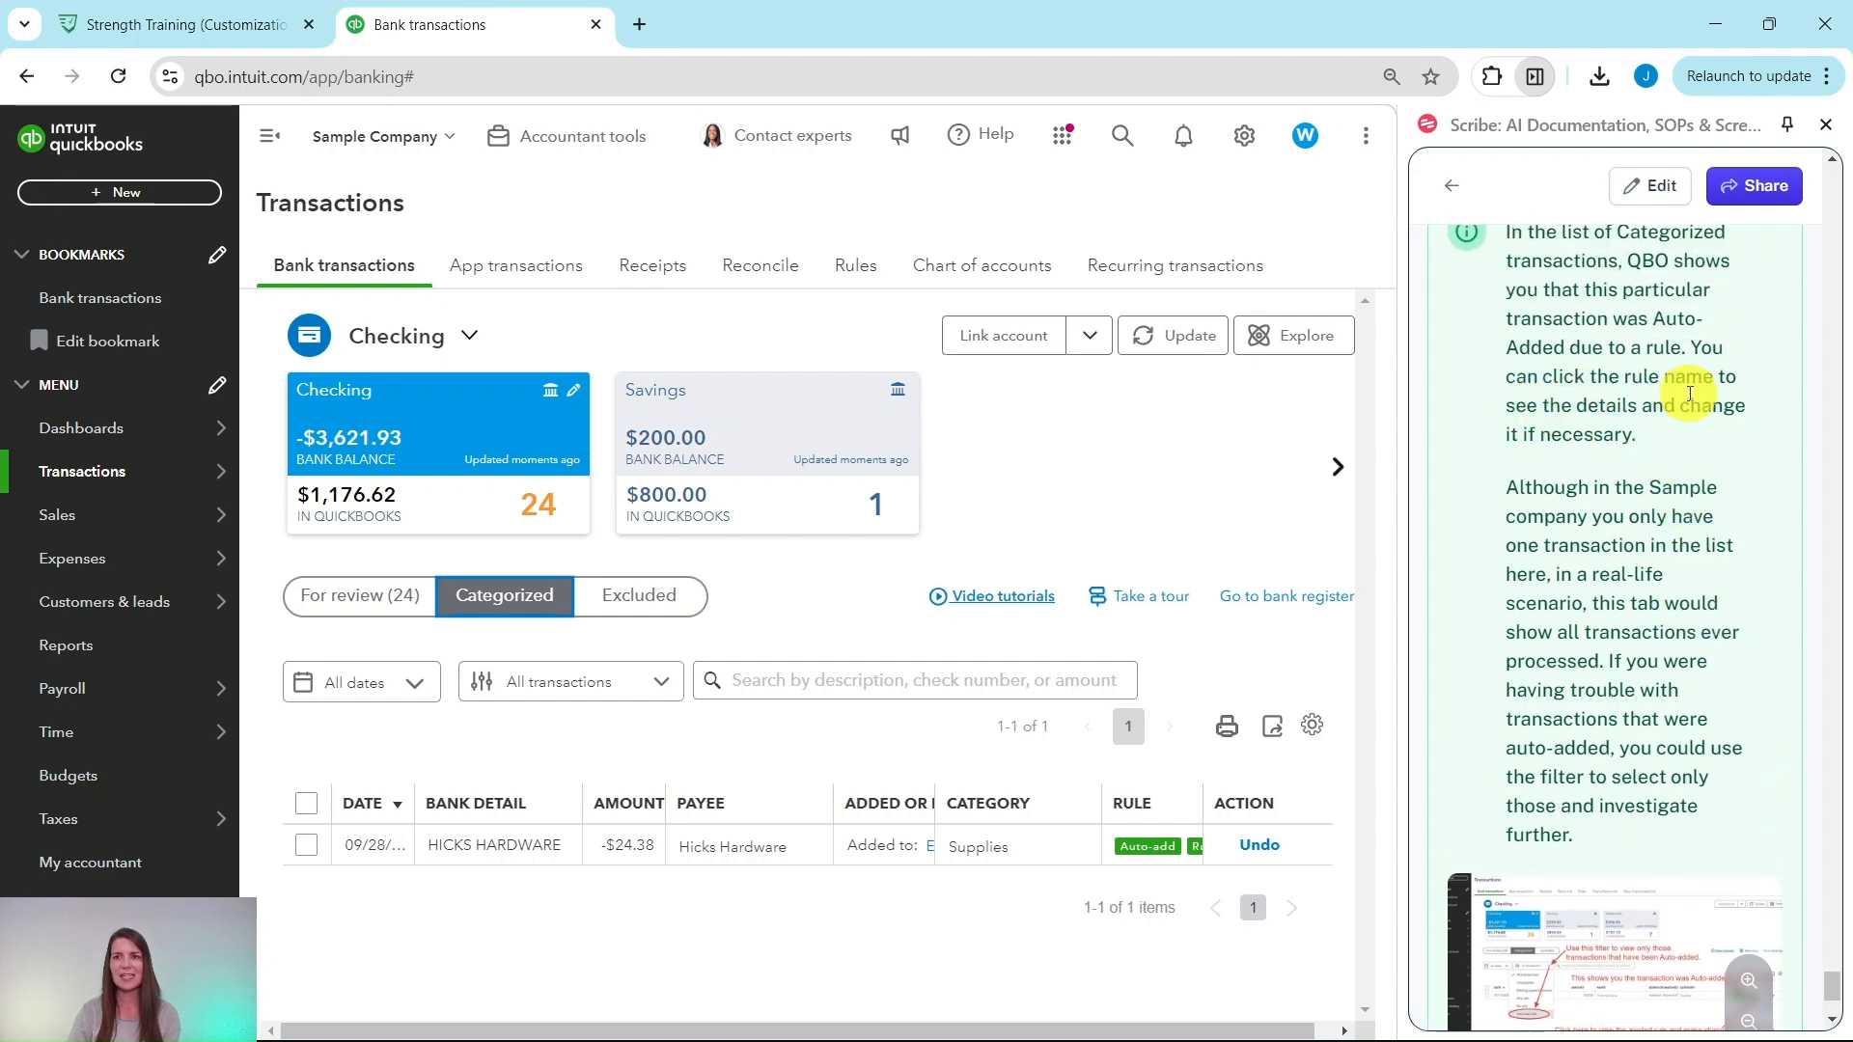
pyautogui.scroll(-1, 1621, 540)
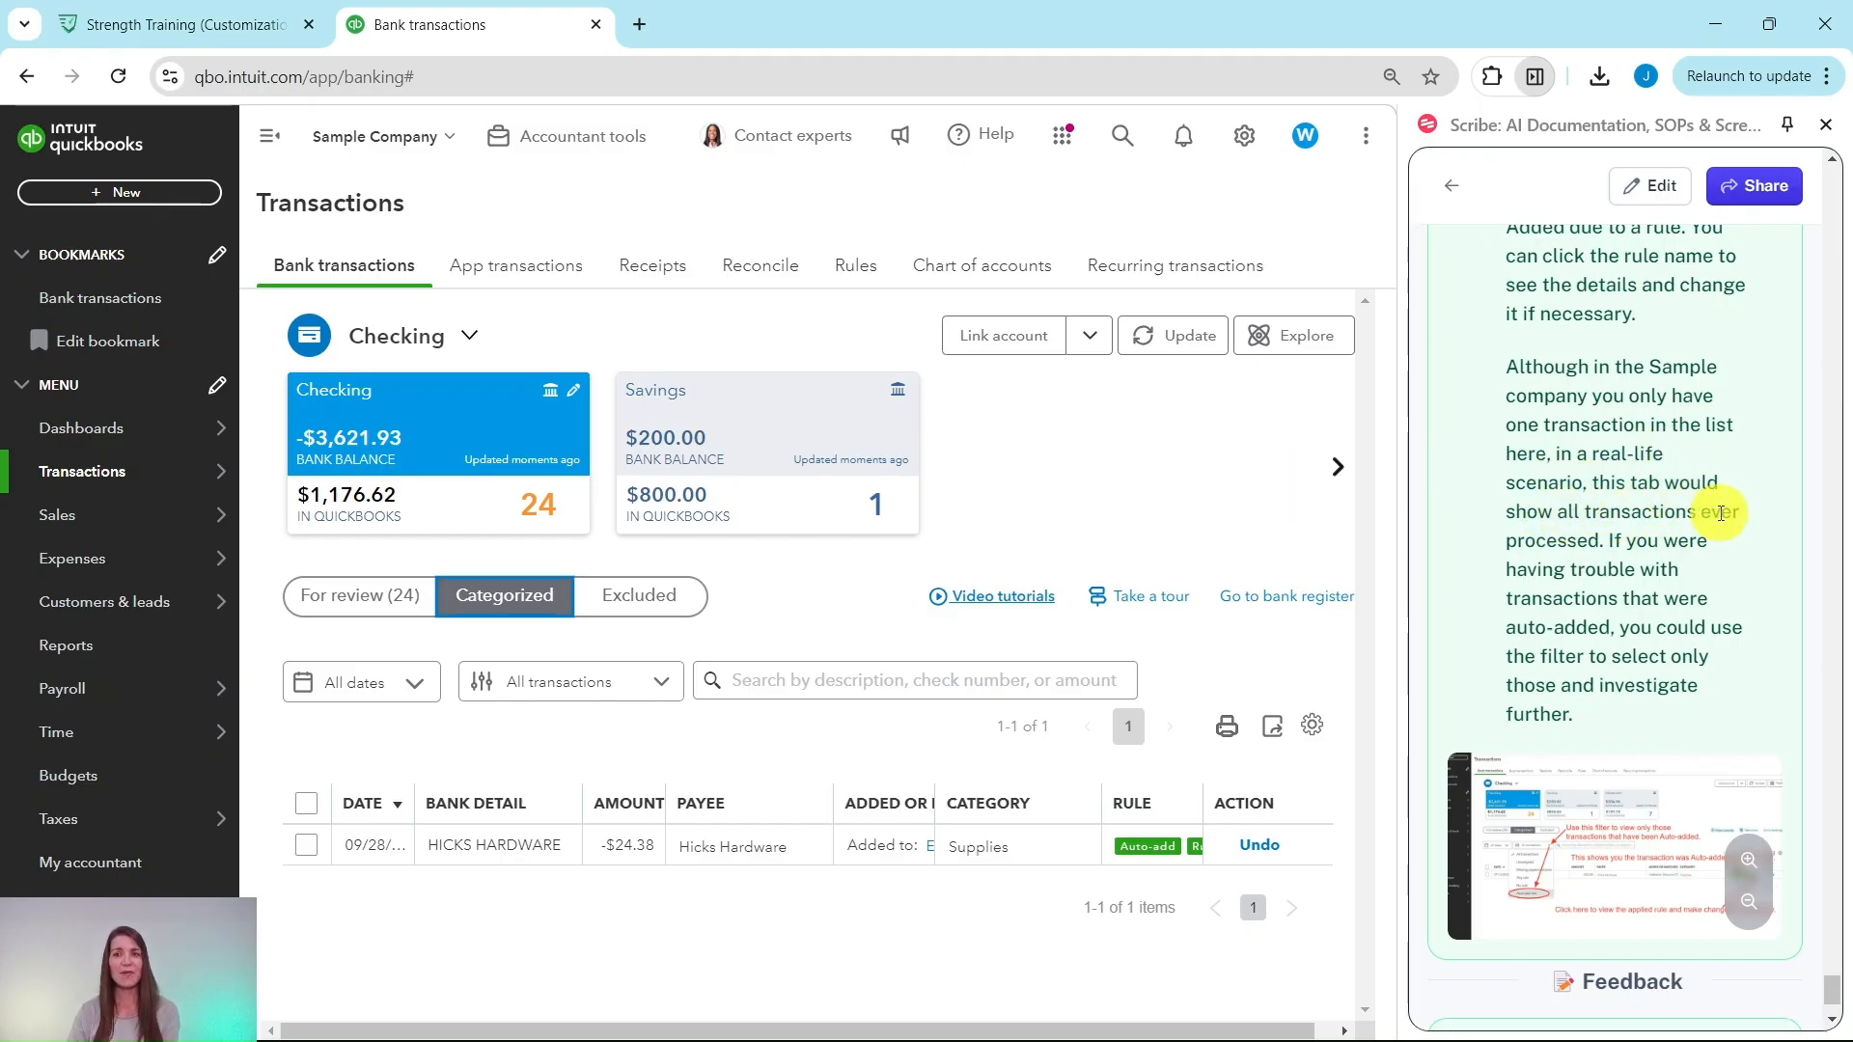
pyautogui.scroll(-1, 1713, 510)
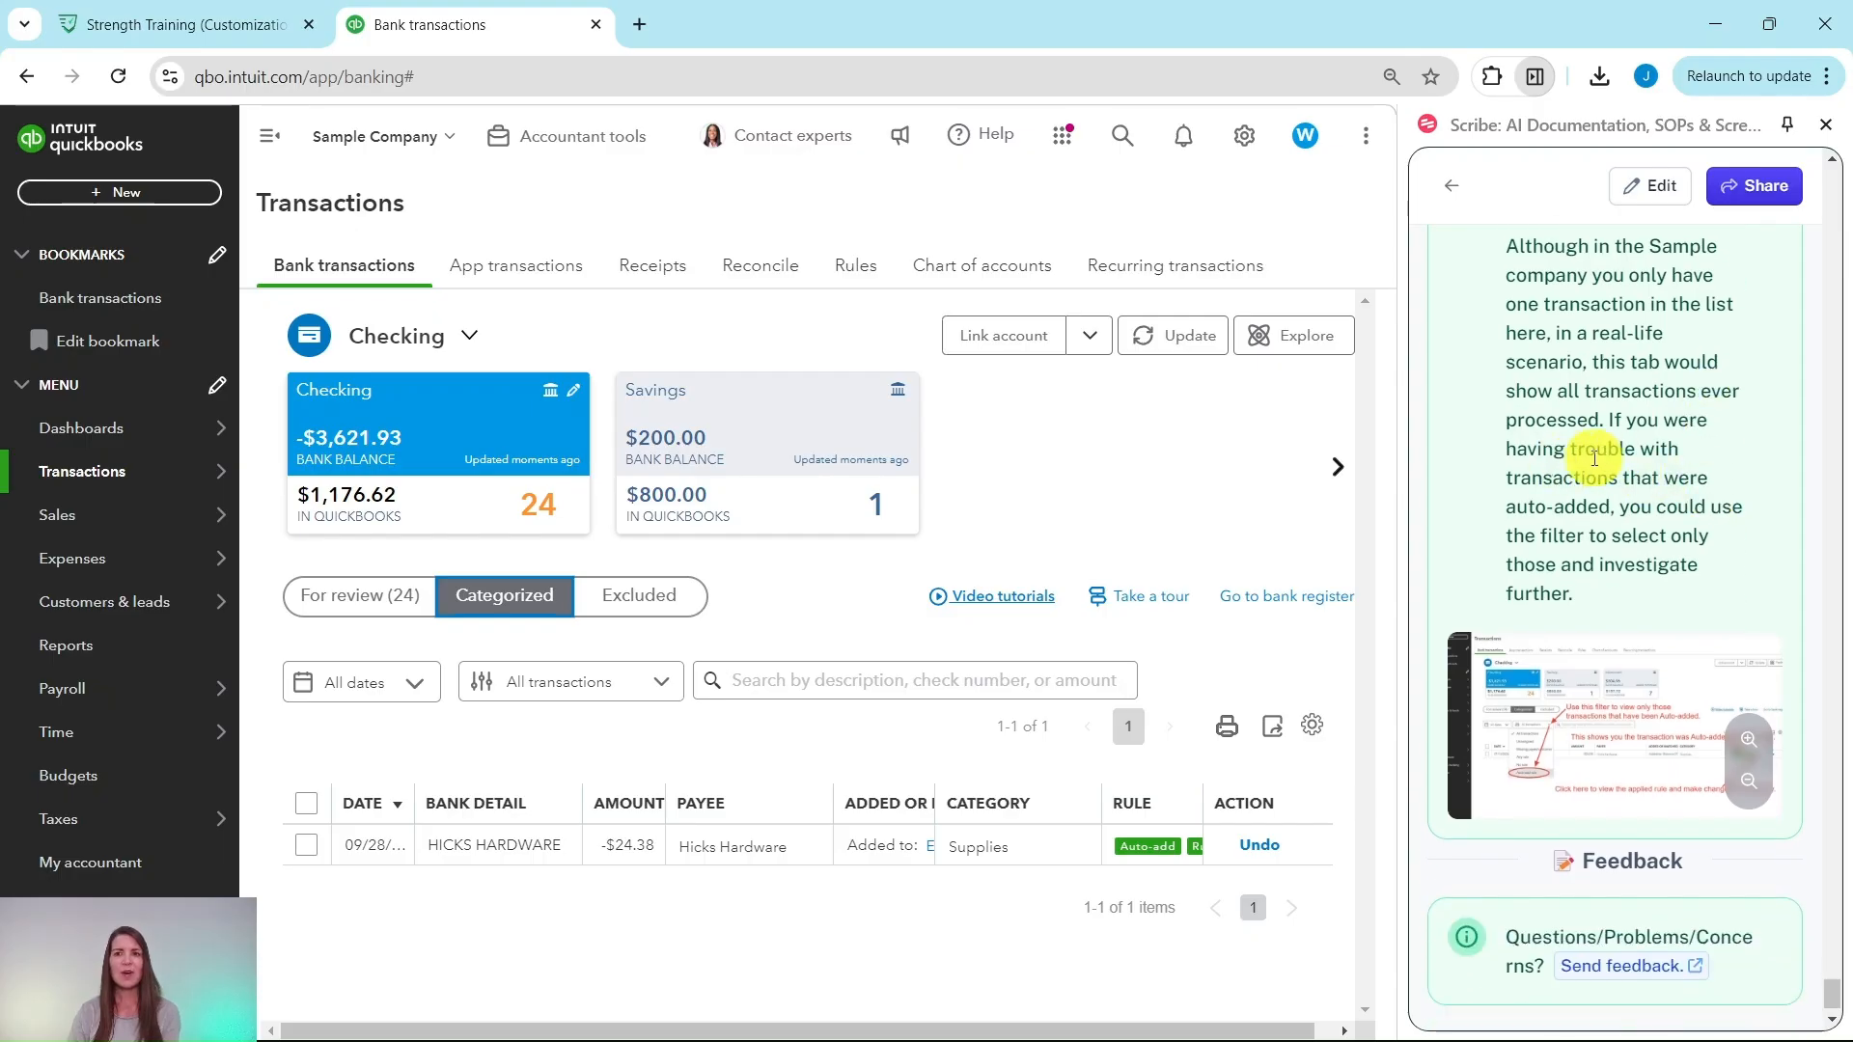